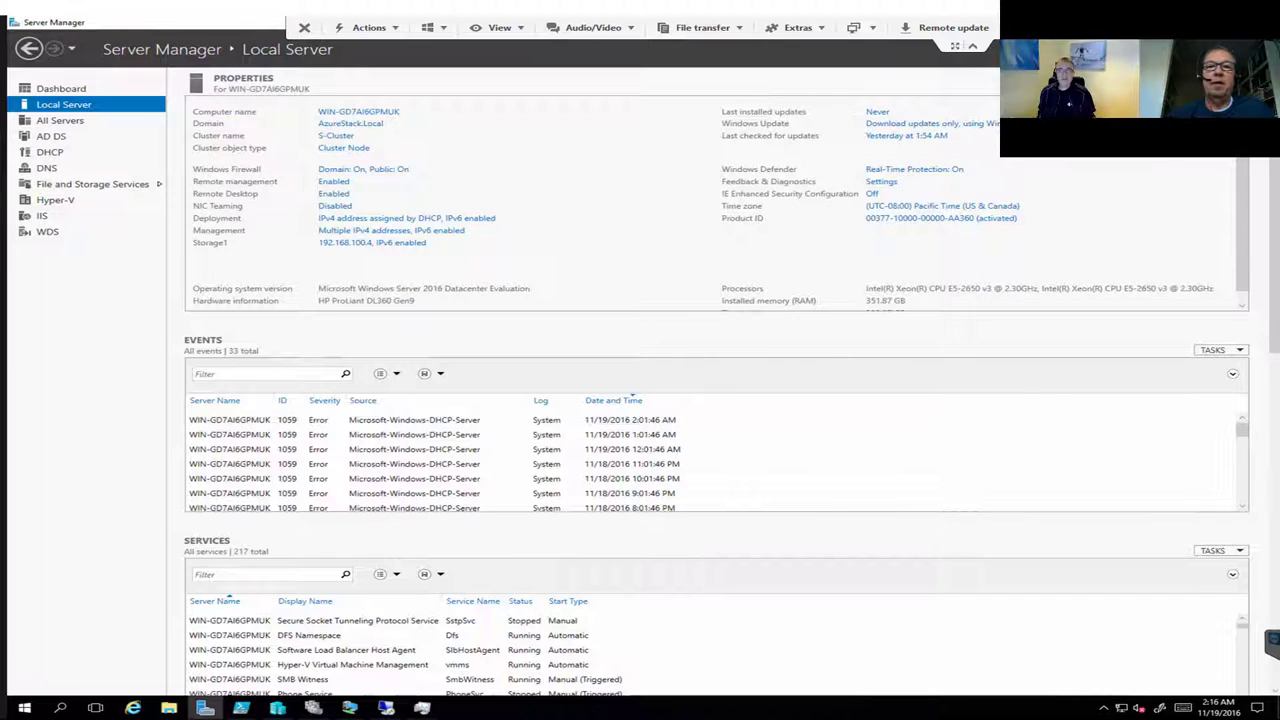
Step: Switch away from Server Manager to bring Hyper-V Manager and Failover Cluster Manager forward
key("alt+Tab")
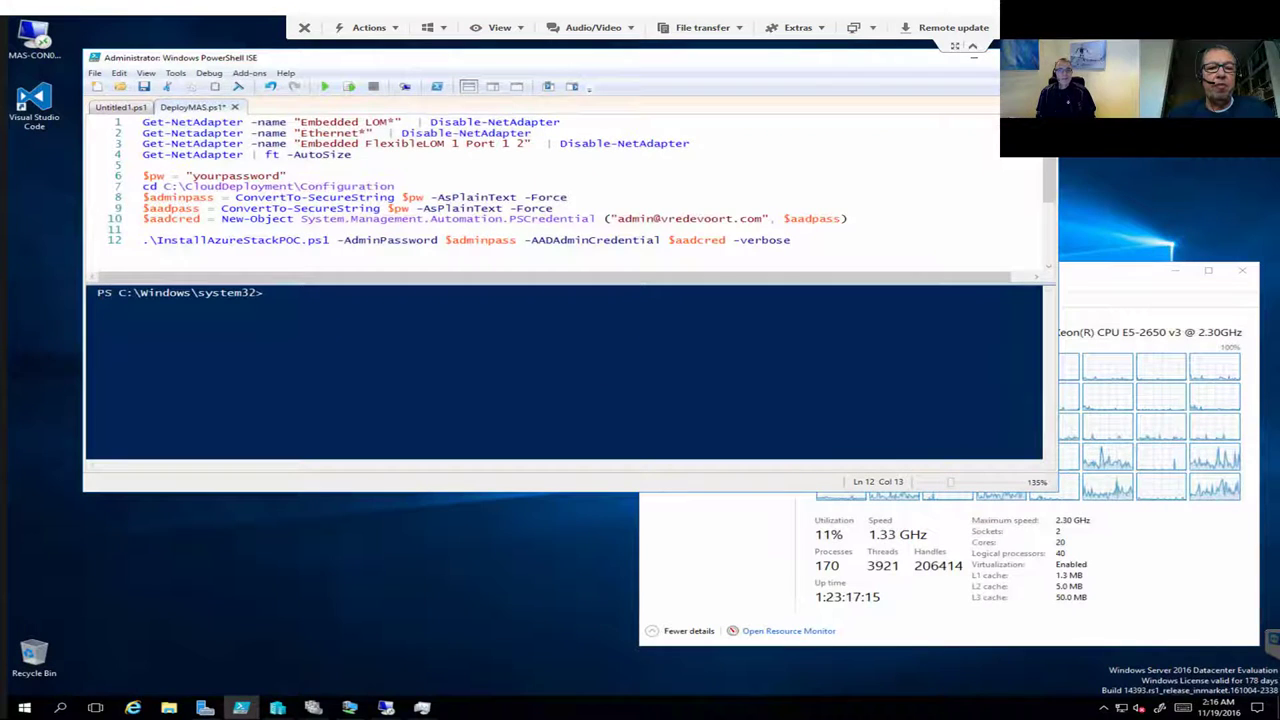
left_click(277, 707)
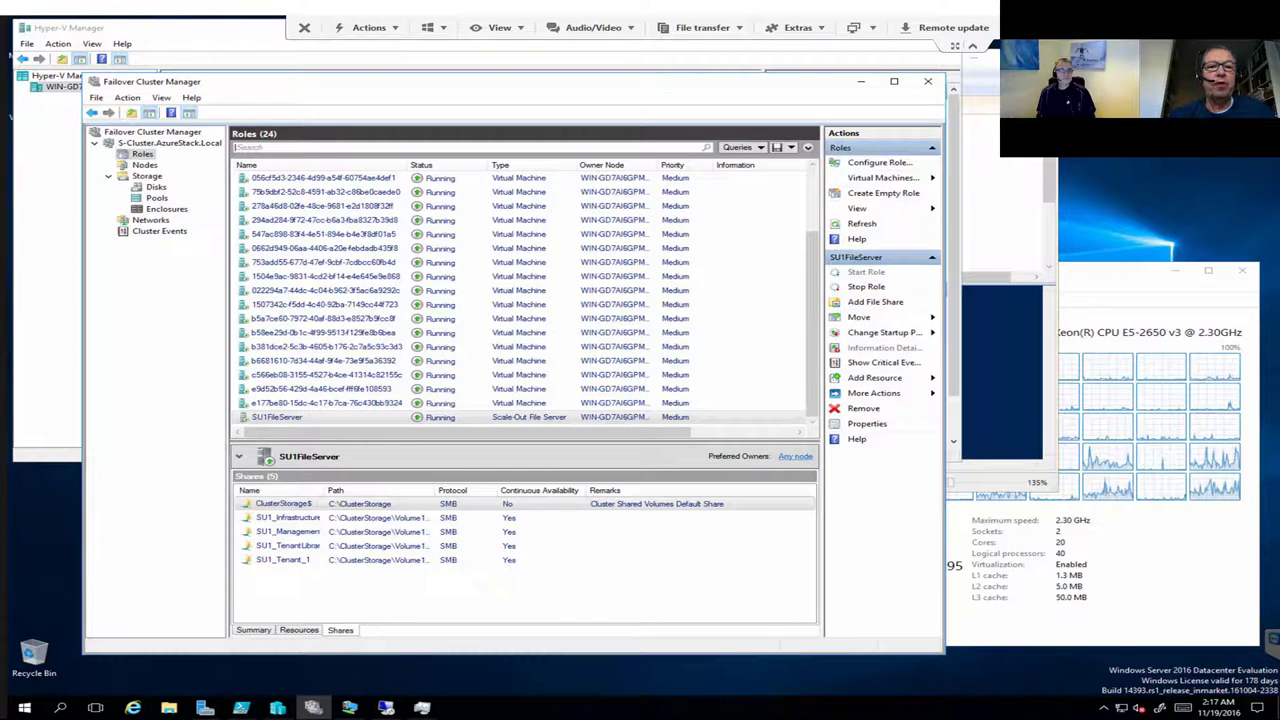
Step: Maximize Failover Cluster Manager, sort enclosure physical disks by media type, and view Cluster Pool 1
left_click(166, 208)
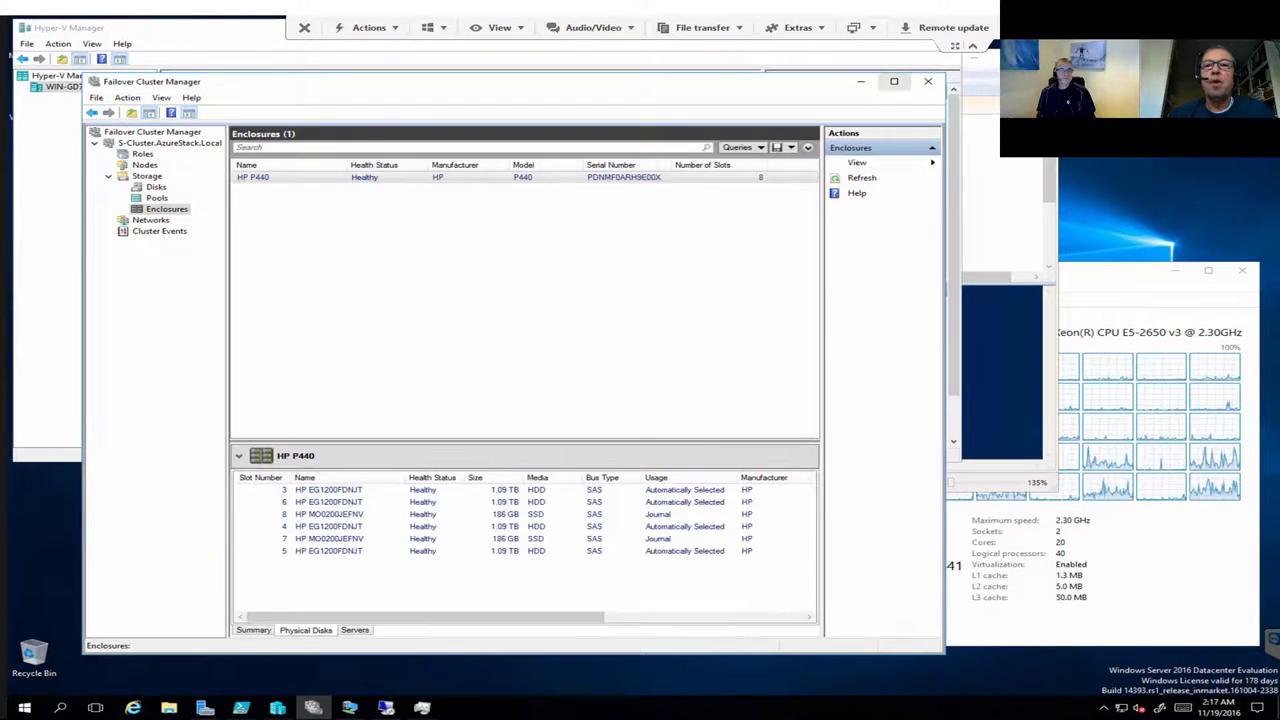
double_click(160, 81)
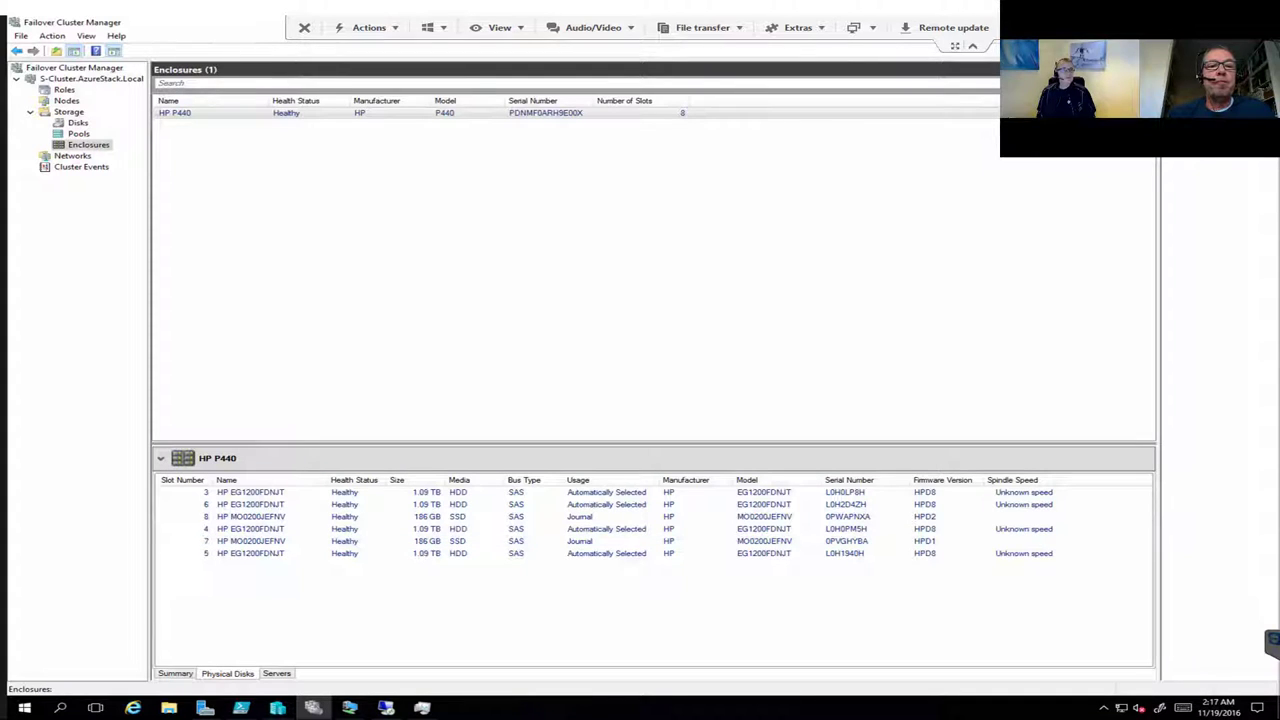
left_click(78, 133)
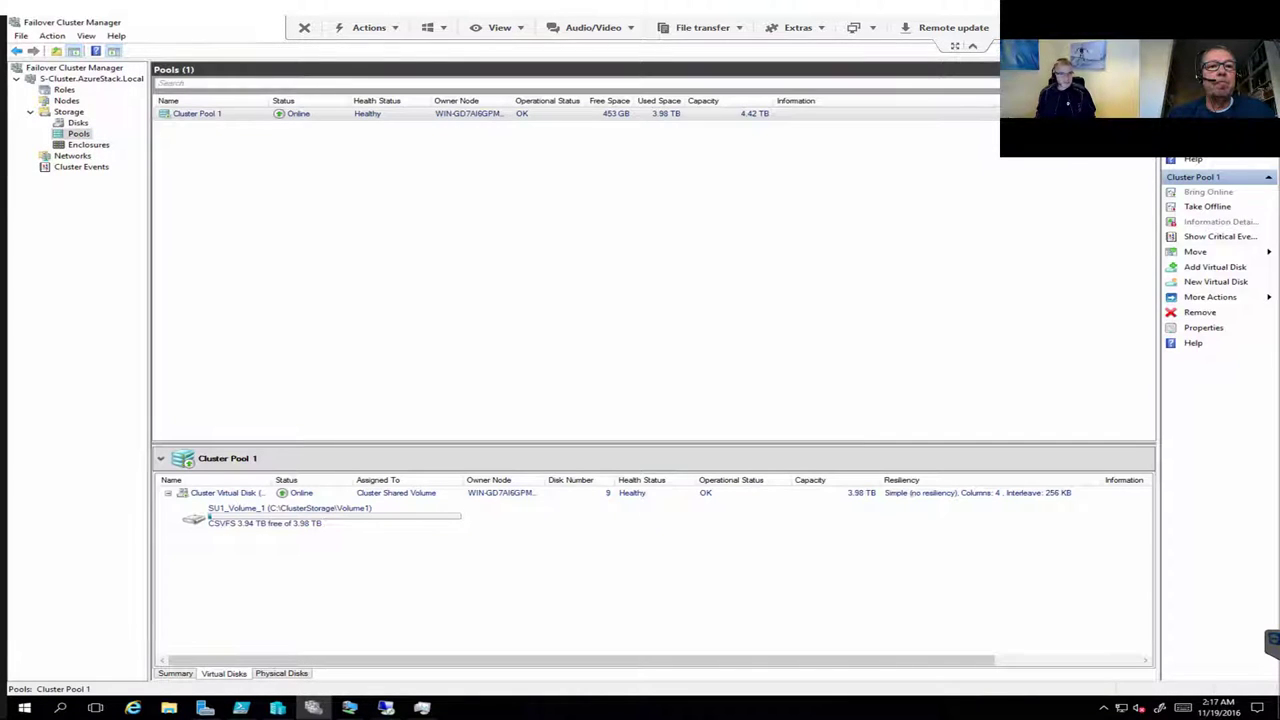
left_click(88, 144)
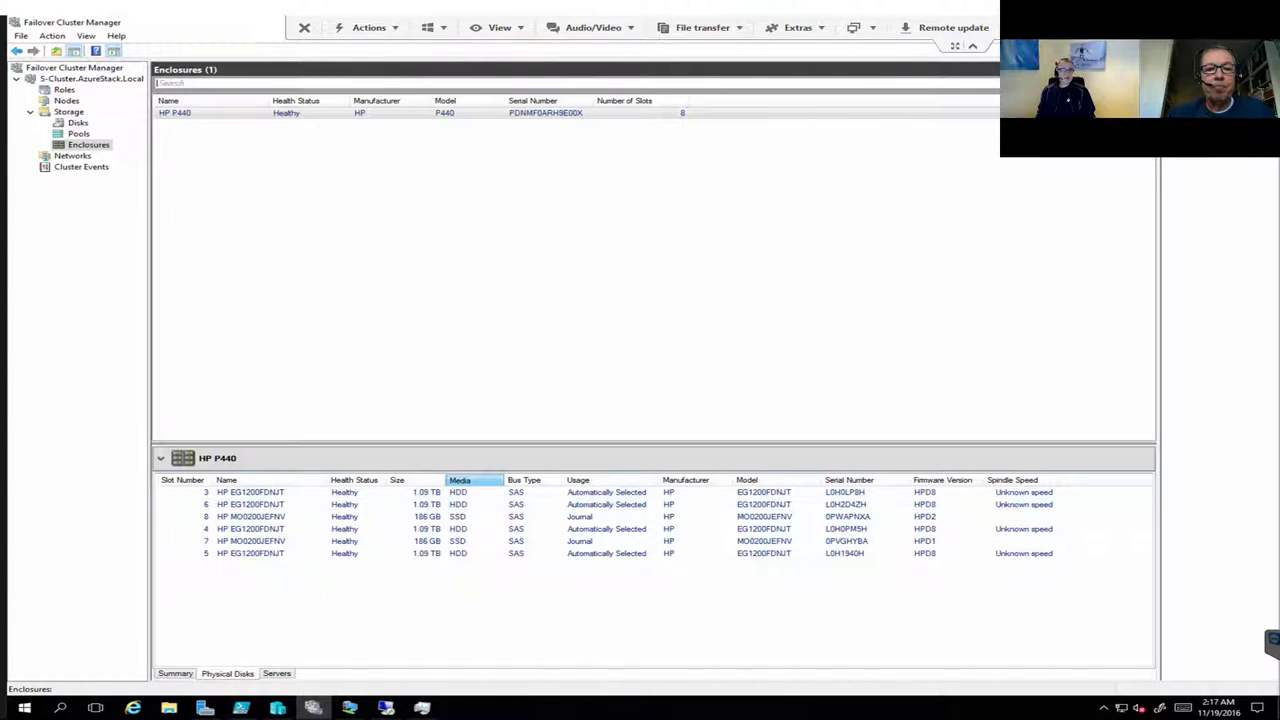
left_click(462, 480)
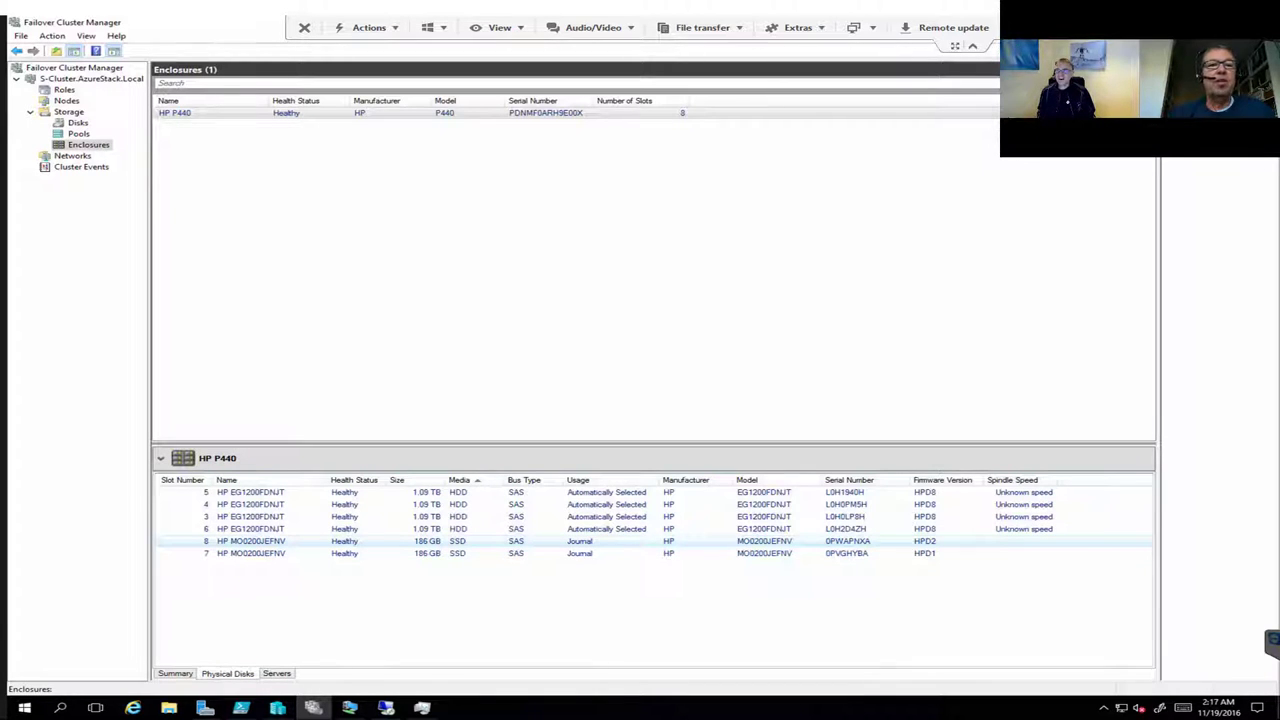
left_click(78, 133)
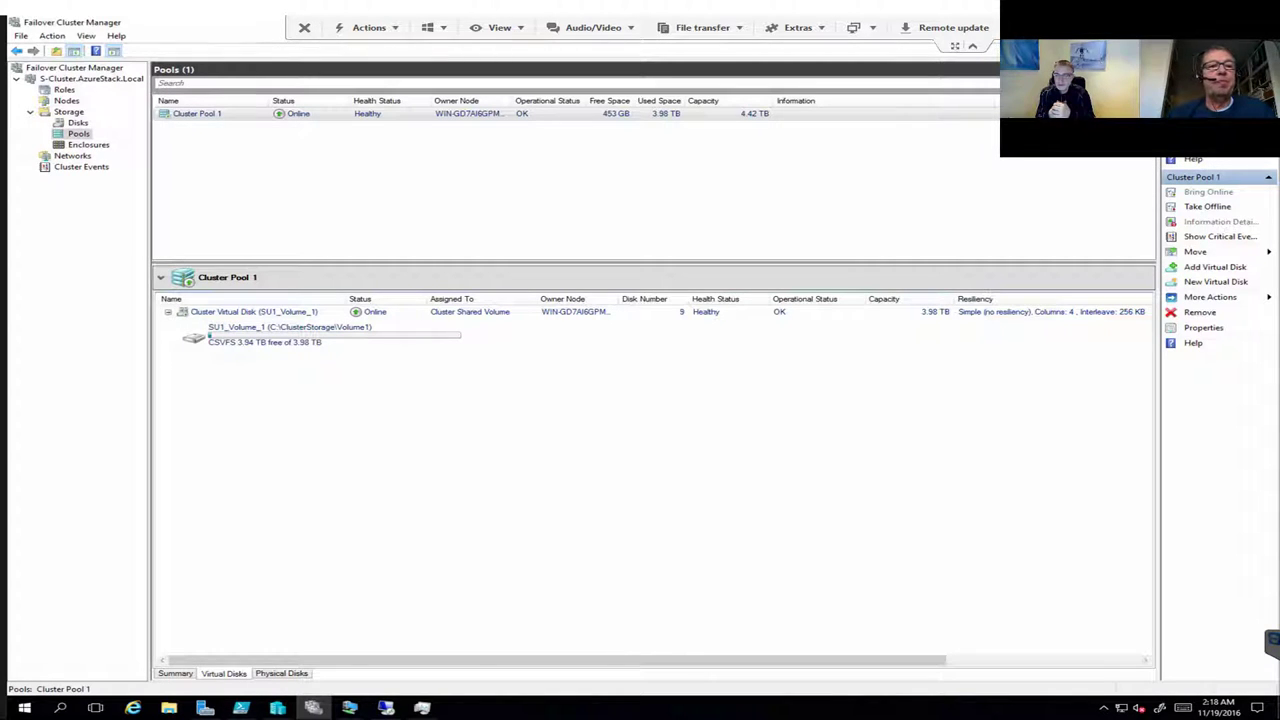
Step: Show the cluster Roles list with SU1FileServer and its five shares
left_click(64, 89)
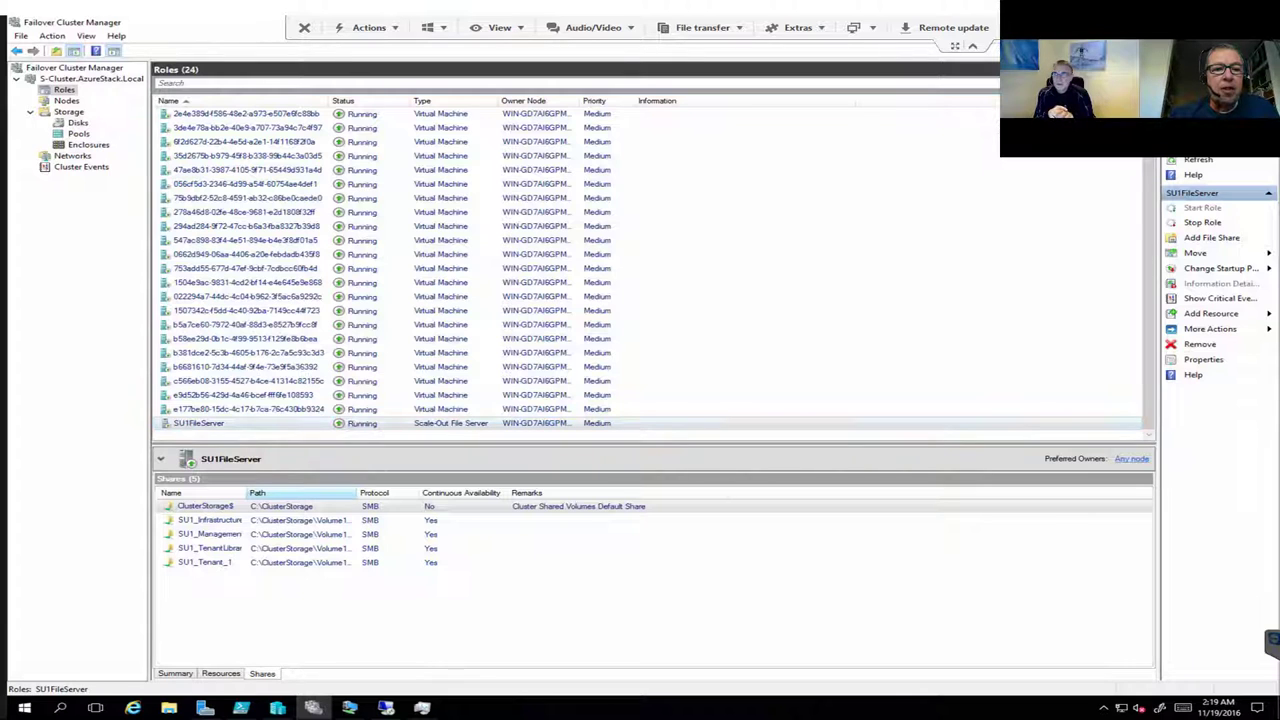
Step: Widen the share Name and Path columns, select SU1_Infrastructure_1, and open File Explorer
left_click(205, 506)
left_click_drag(250, 492, 317, 492)
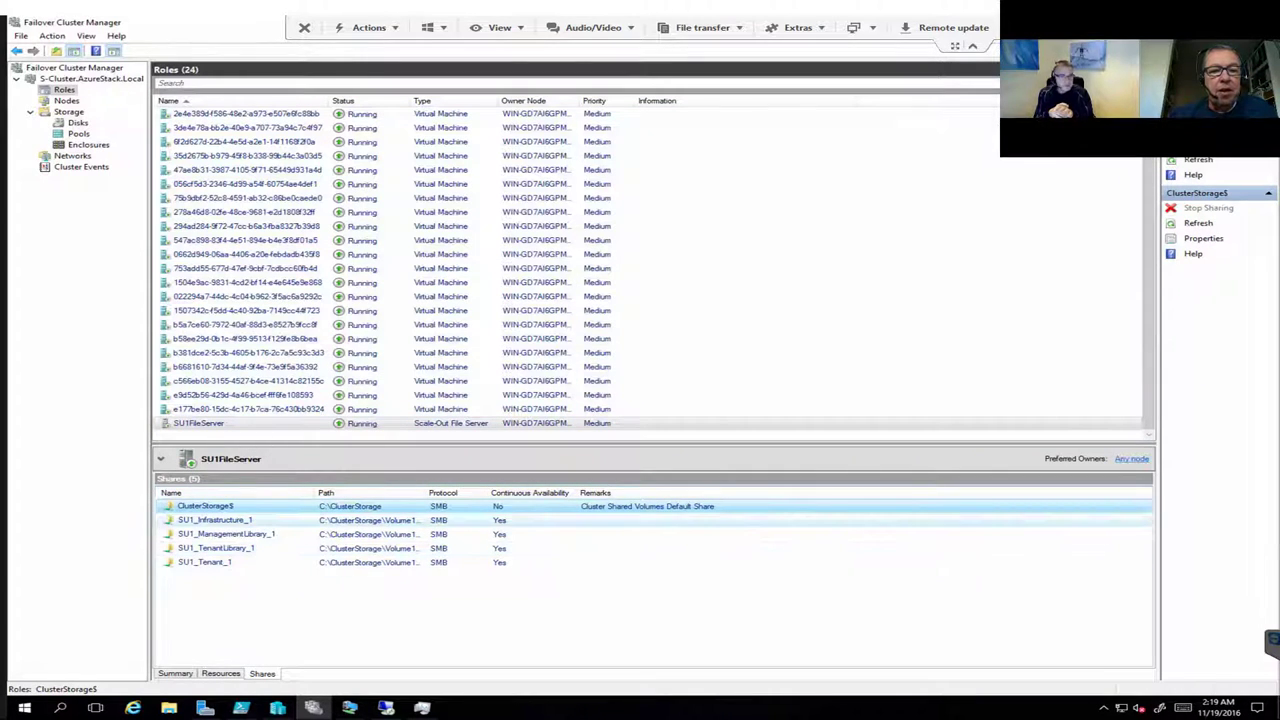
left_click(215, 520)
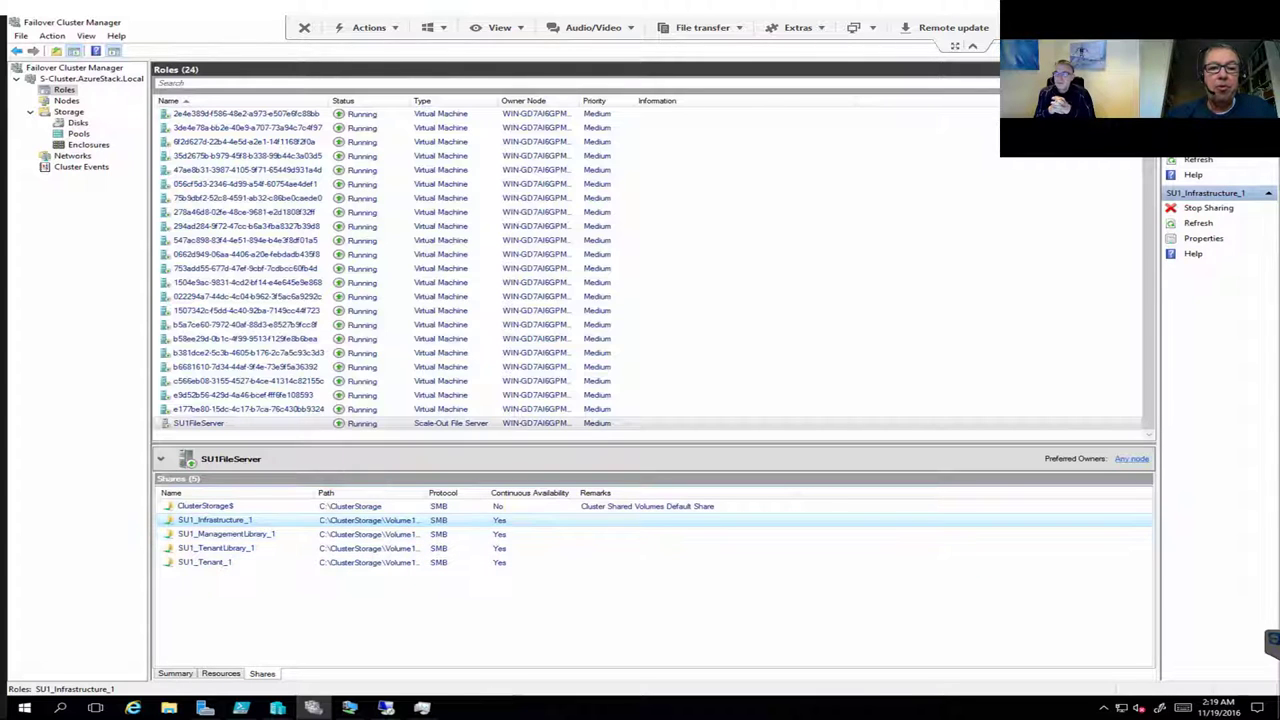
left_click_drag(426, 493, 464, 493)
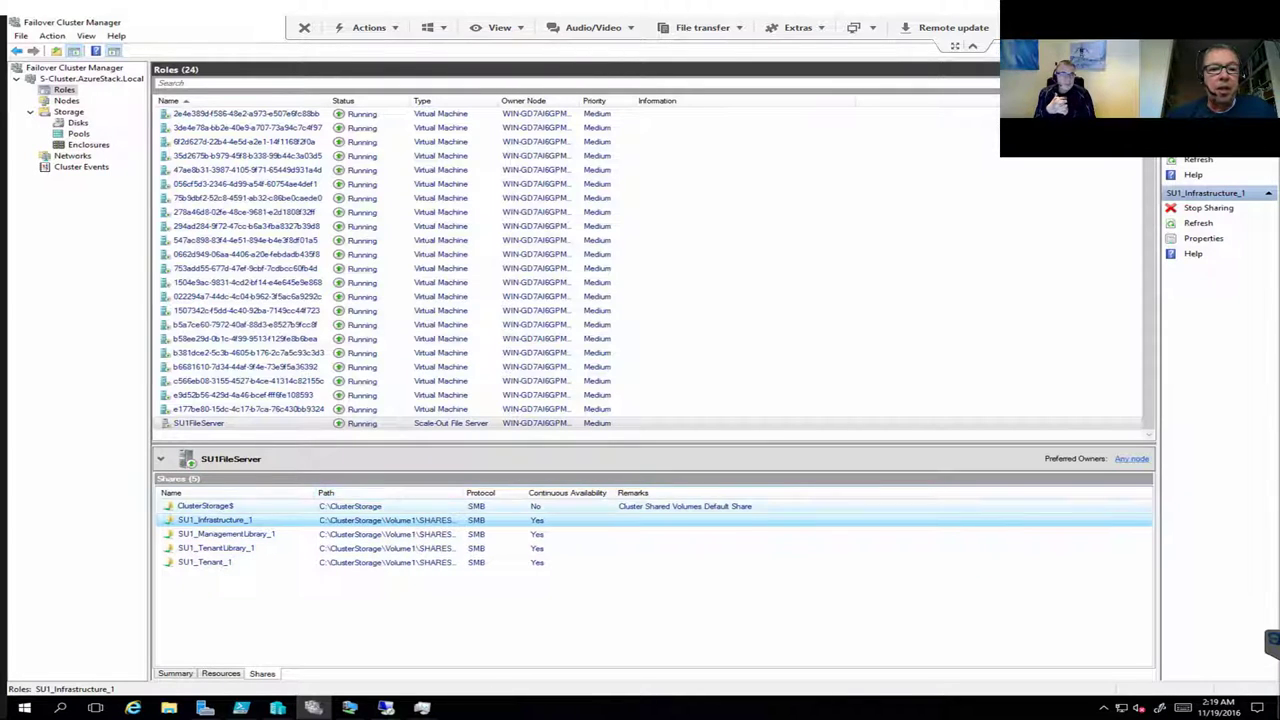
key("super+e")
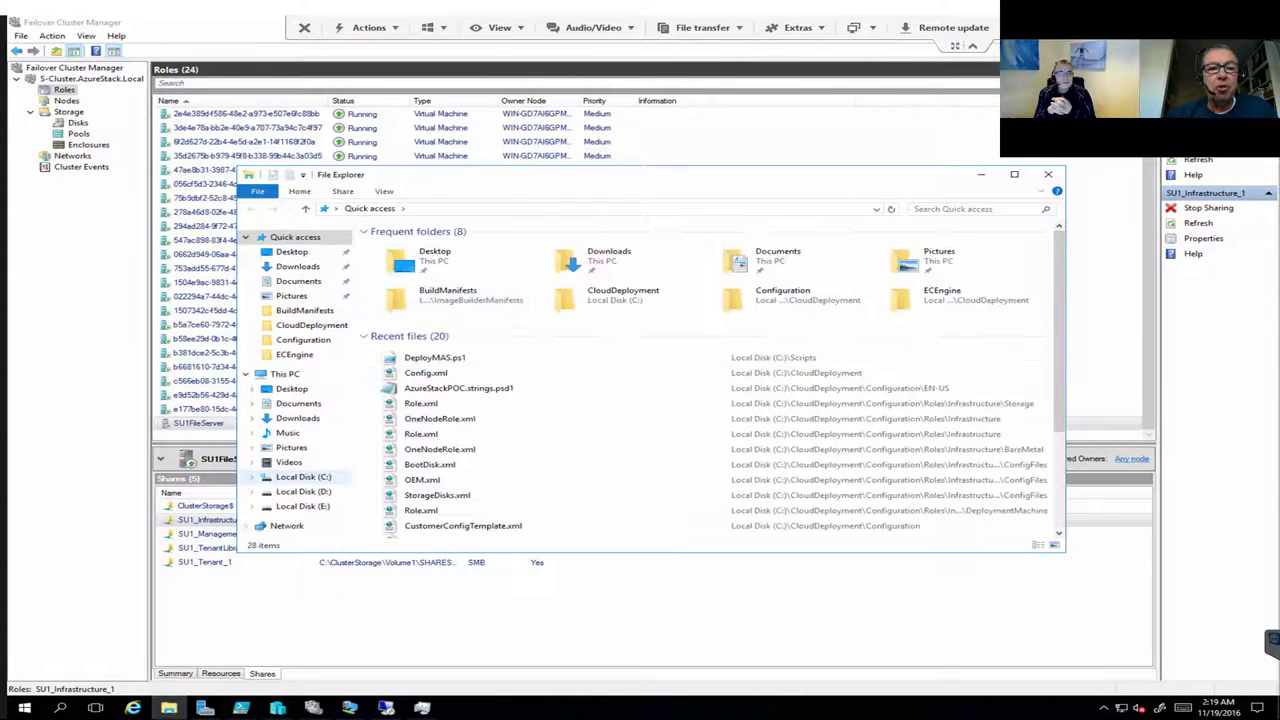
Step: Navigate File Explorer to C:\ClusterStorage\Volume1\Shares
left_click(303, 477)
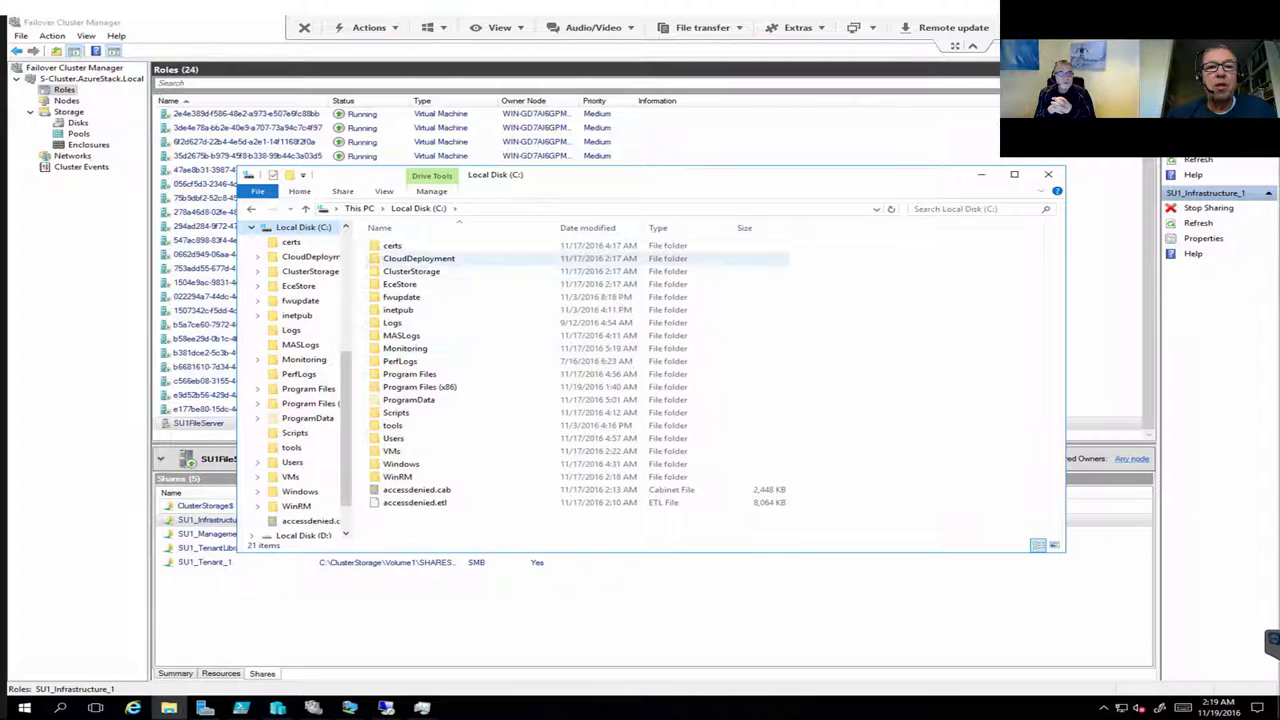
left_click(411, 271)
key("Return")
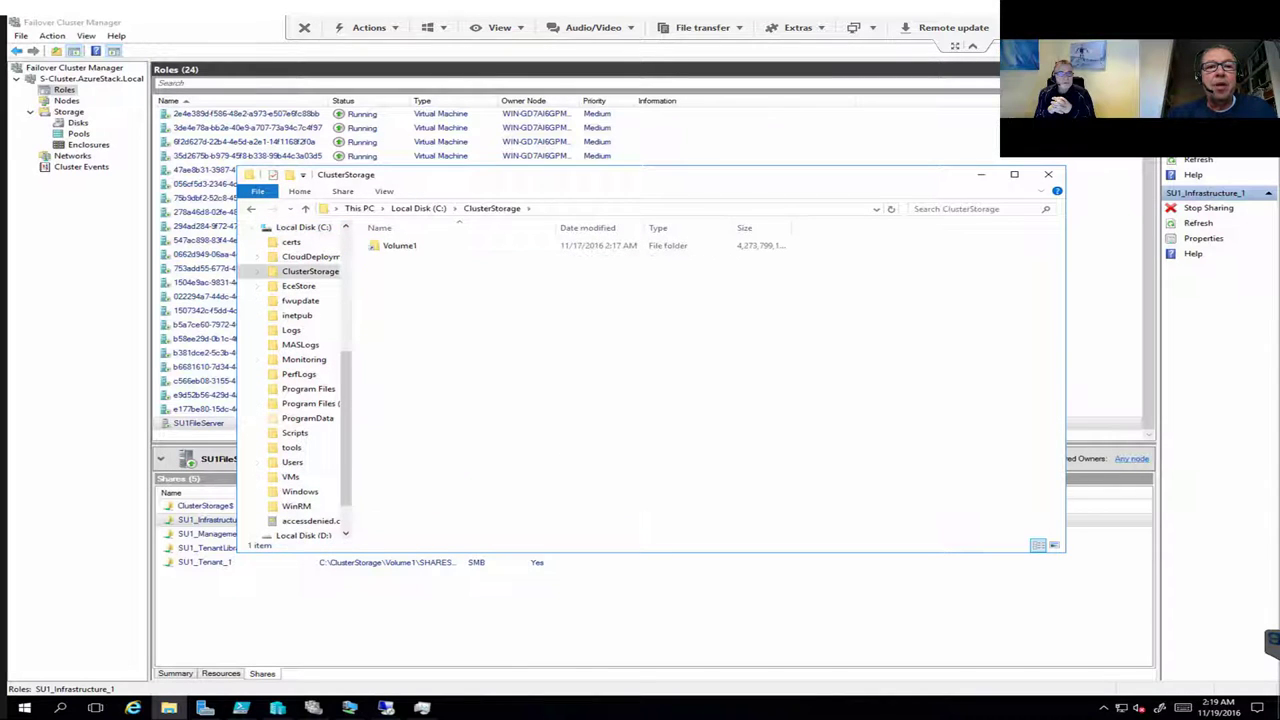
left_click(399, 245)
key("Return")
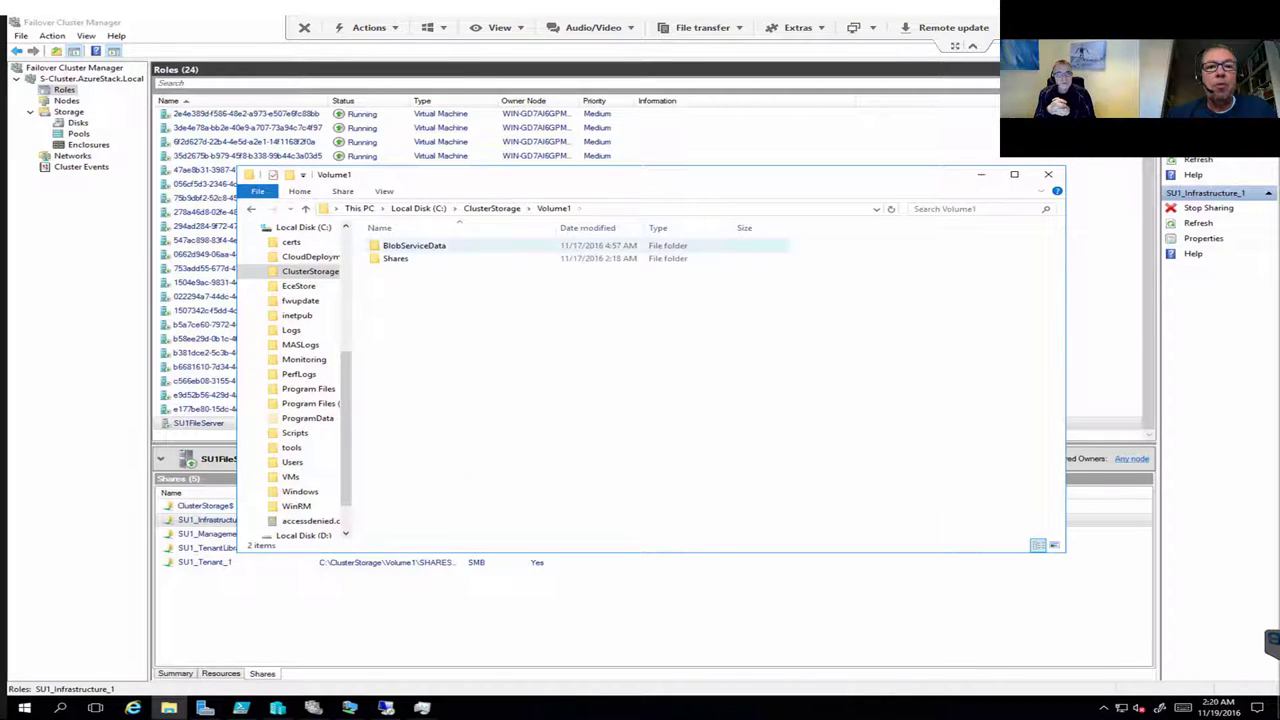
left_click(396, 258)
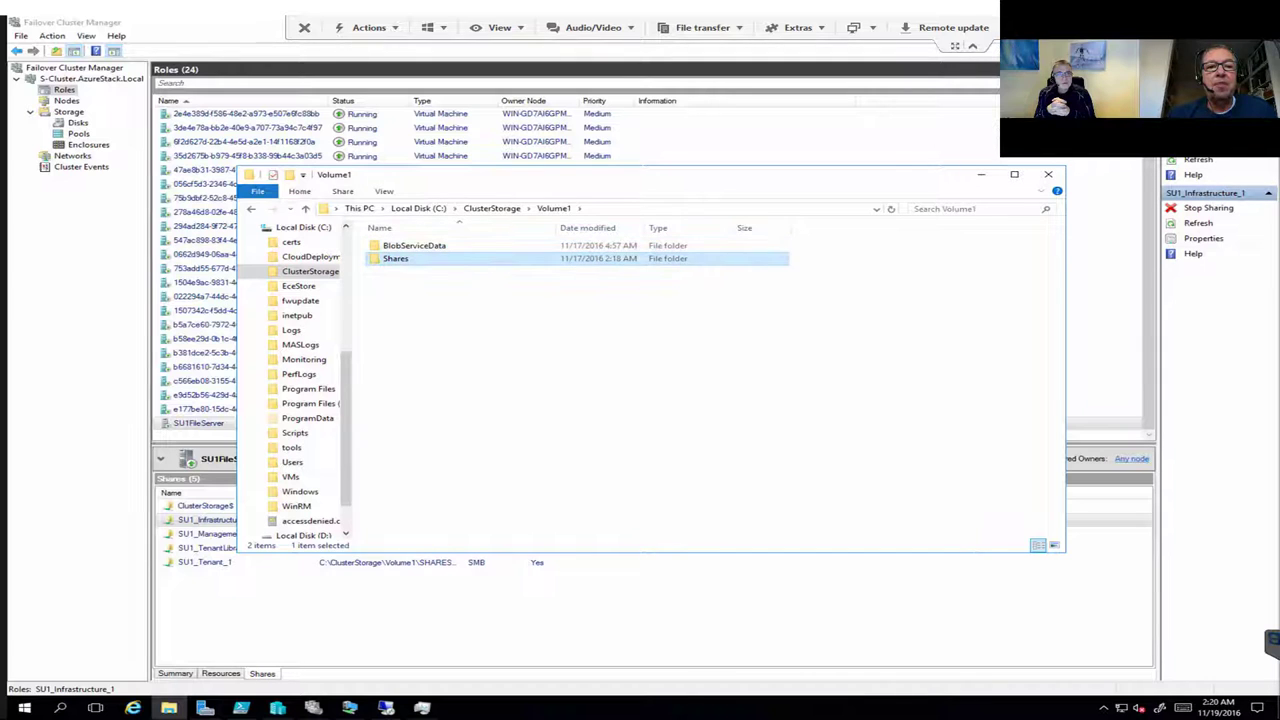
key("Return")
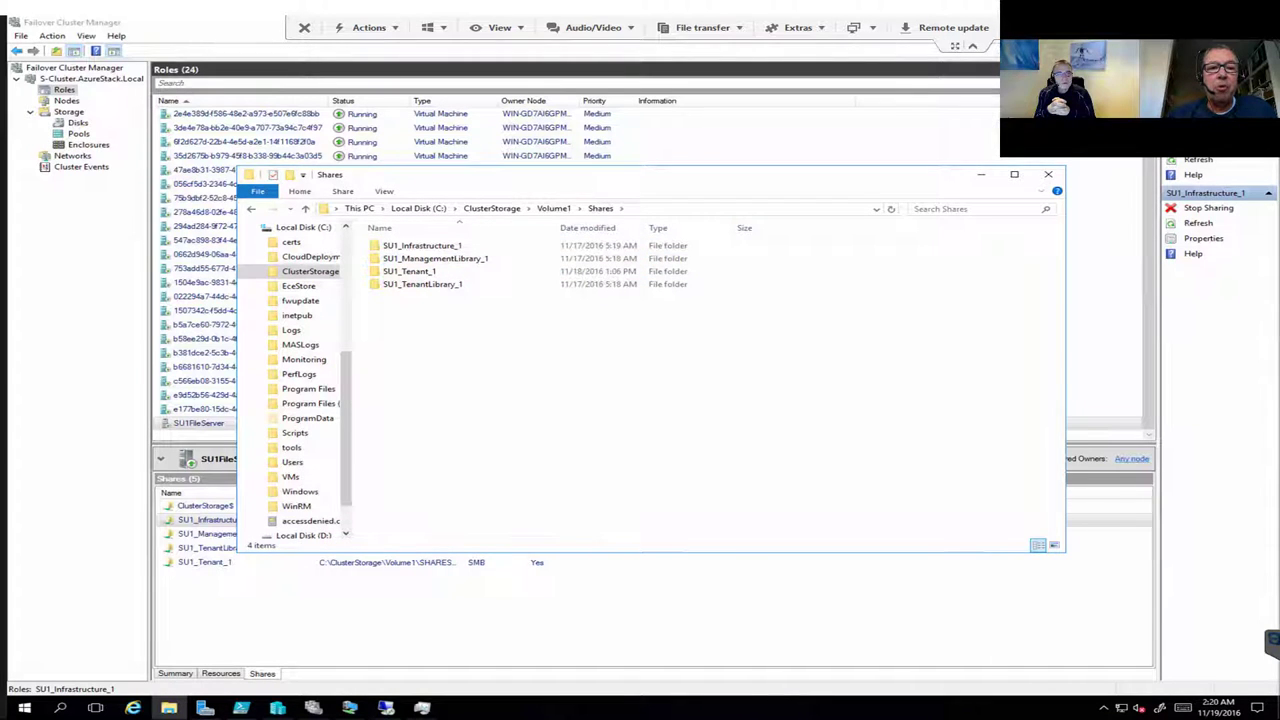
Step: Look inside SU1_TenantLibrary_1, return to Volume1, and bring DeployMAS.ps1 in PowerShell ISE forward
left_click_drag(560, 174, 710, 171)
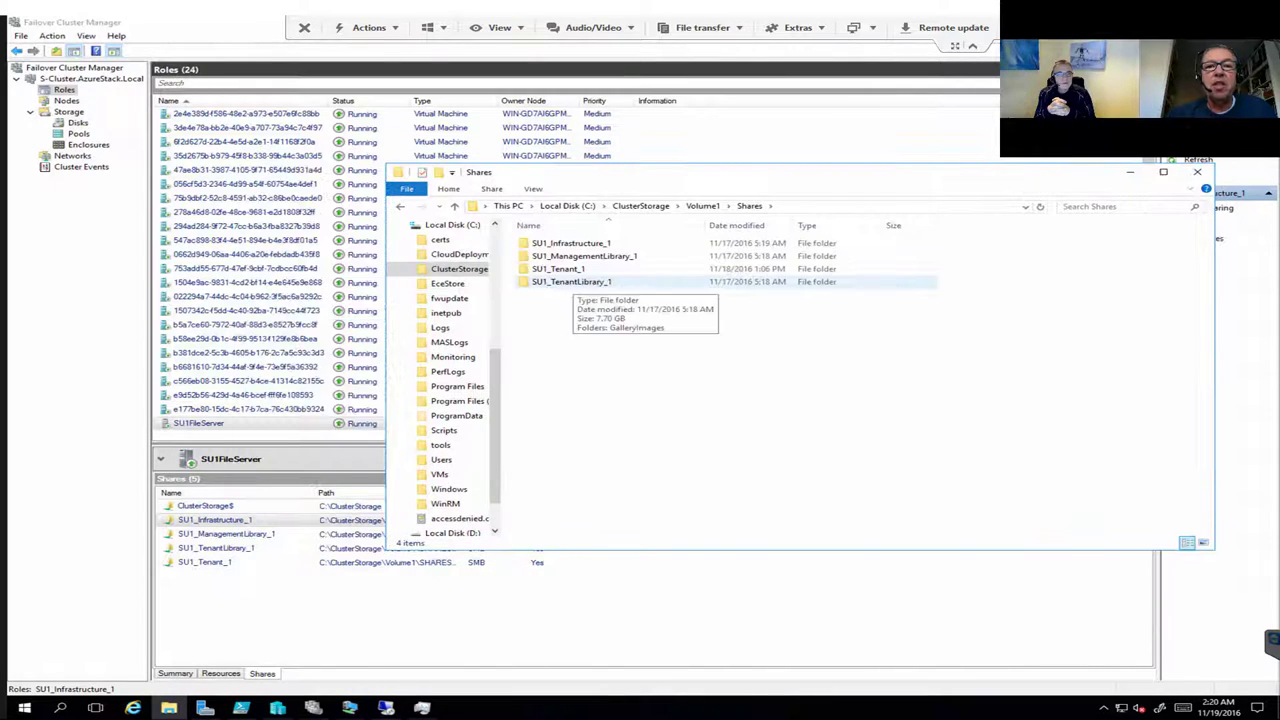
double_click(575, 282)
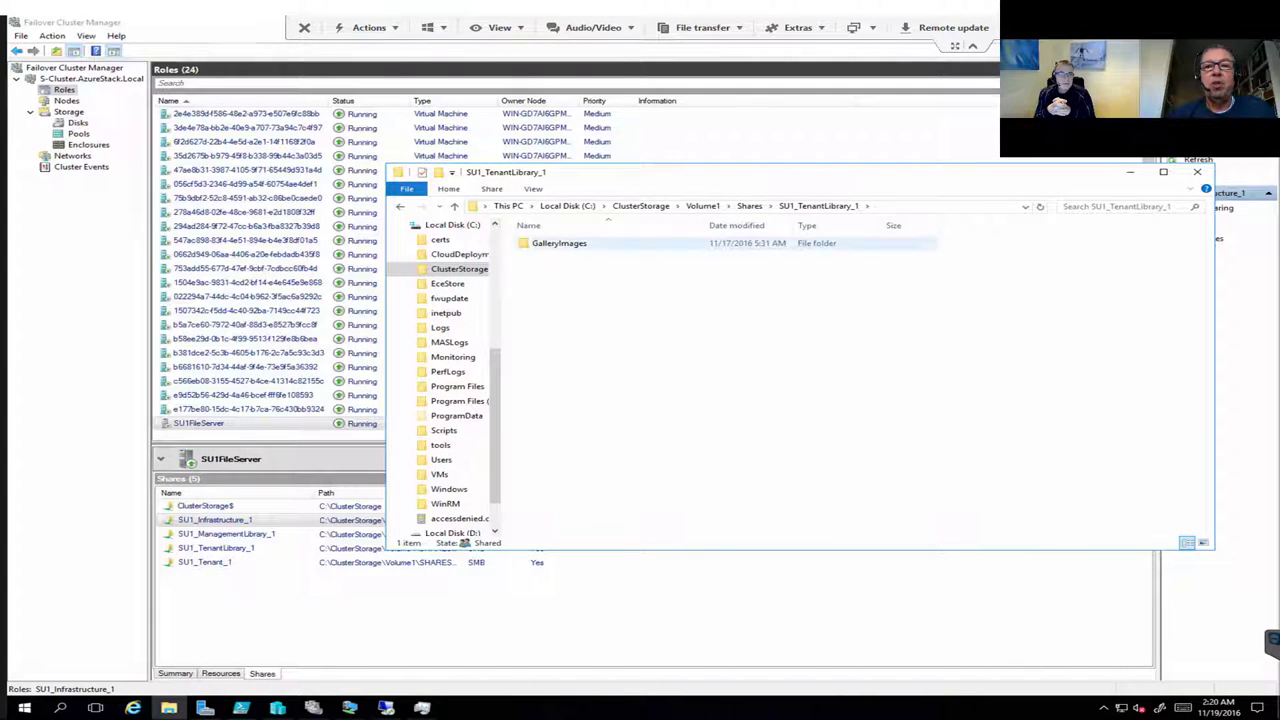
left_click(703, 205)
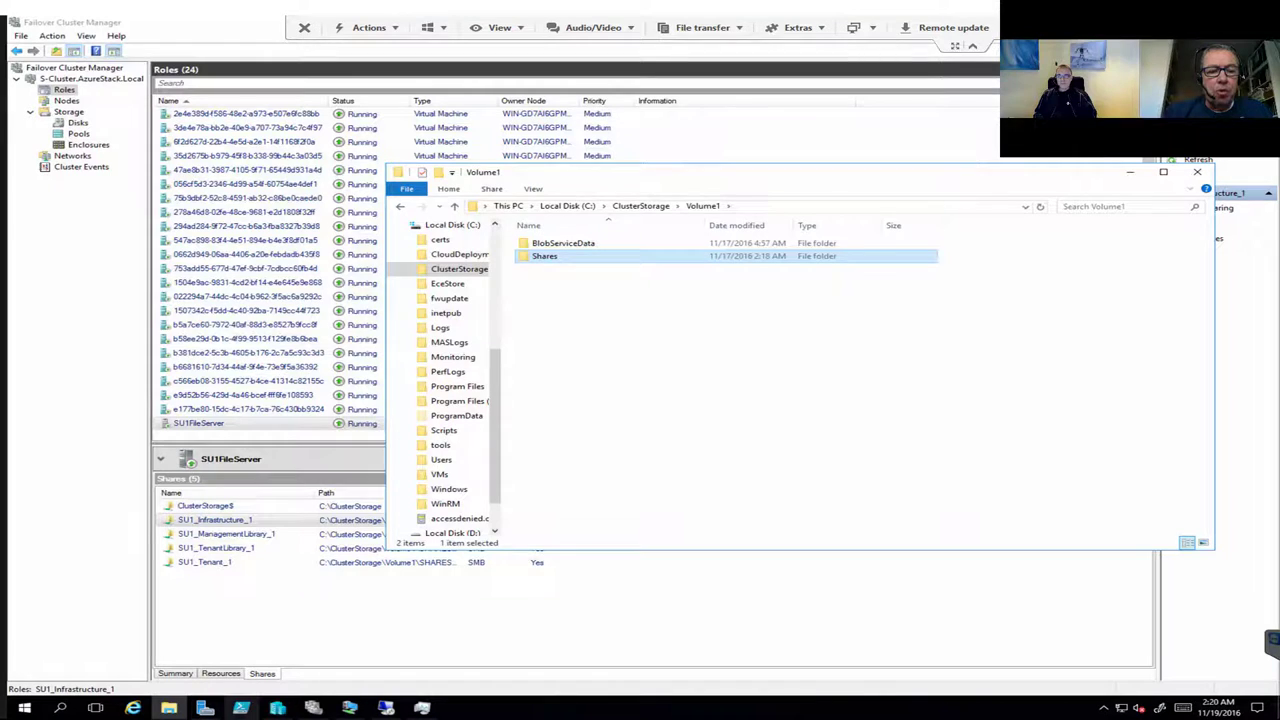
left_click(241, 708)
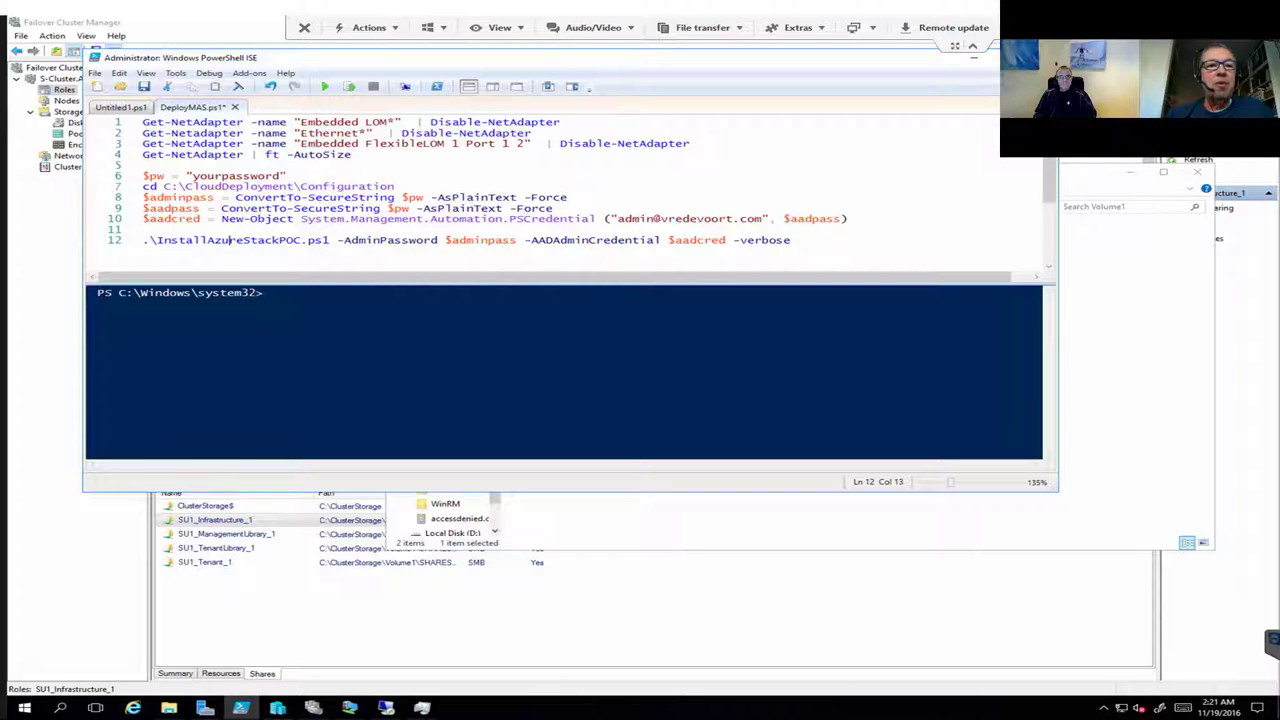
Step: Highlight the four network adapter lines in DeployMAS.ps1, then minimize PowerShell ISE and close Explorer
left_click_drag(142, 122, 352, 155)
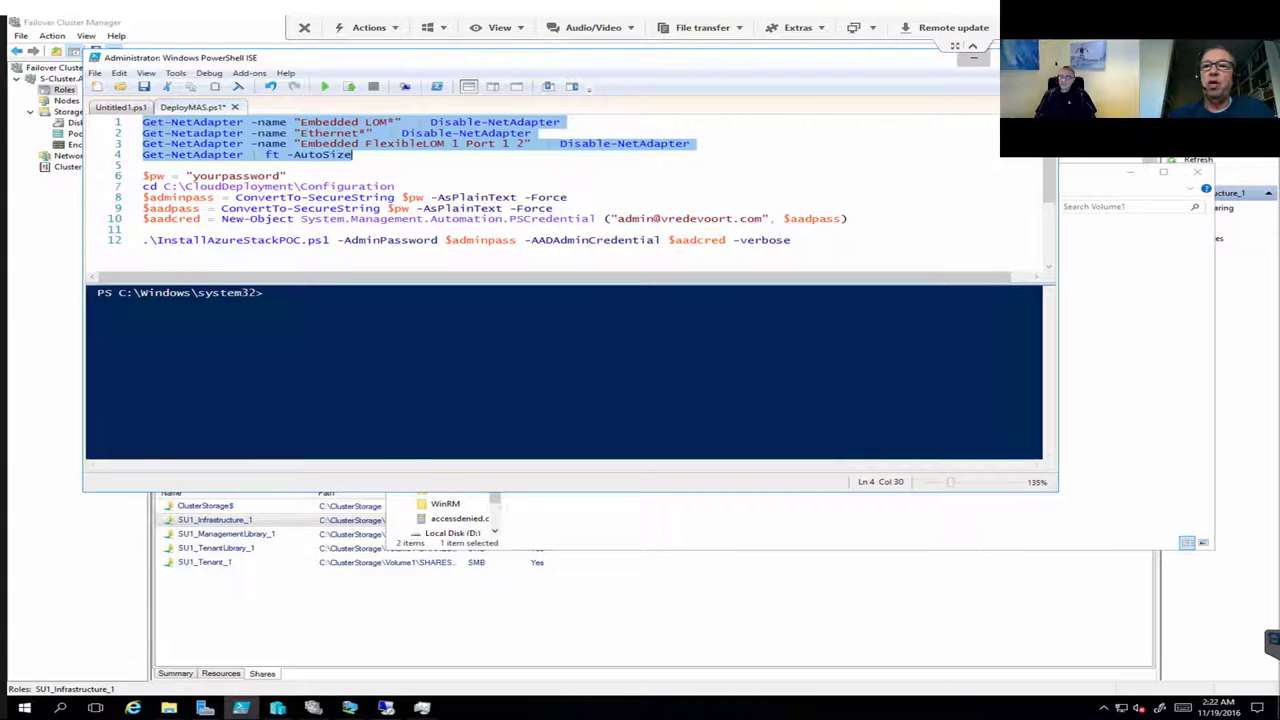
left_click(974, 57)
left_click(1197, 172)
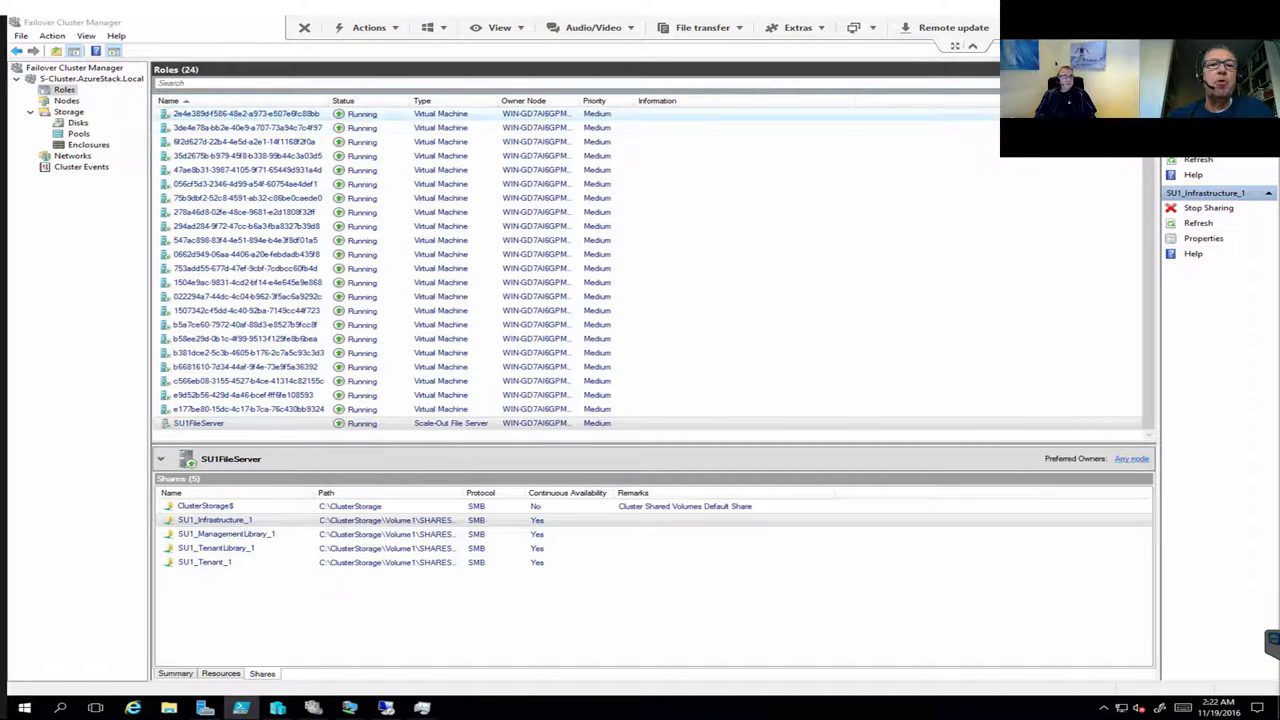
Step: Widen the Roles list Name column to reveal full role names
left_click_drag(328, 100, 381, 100)
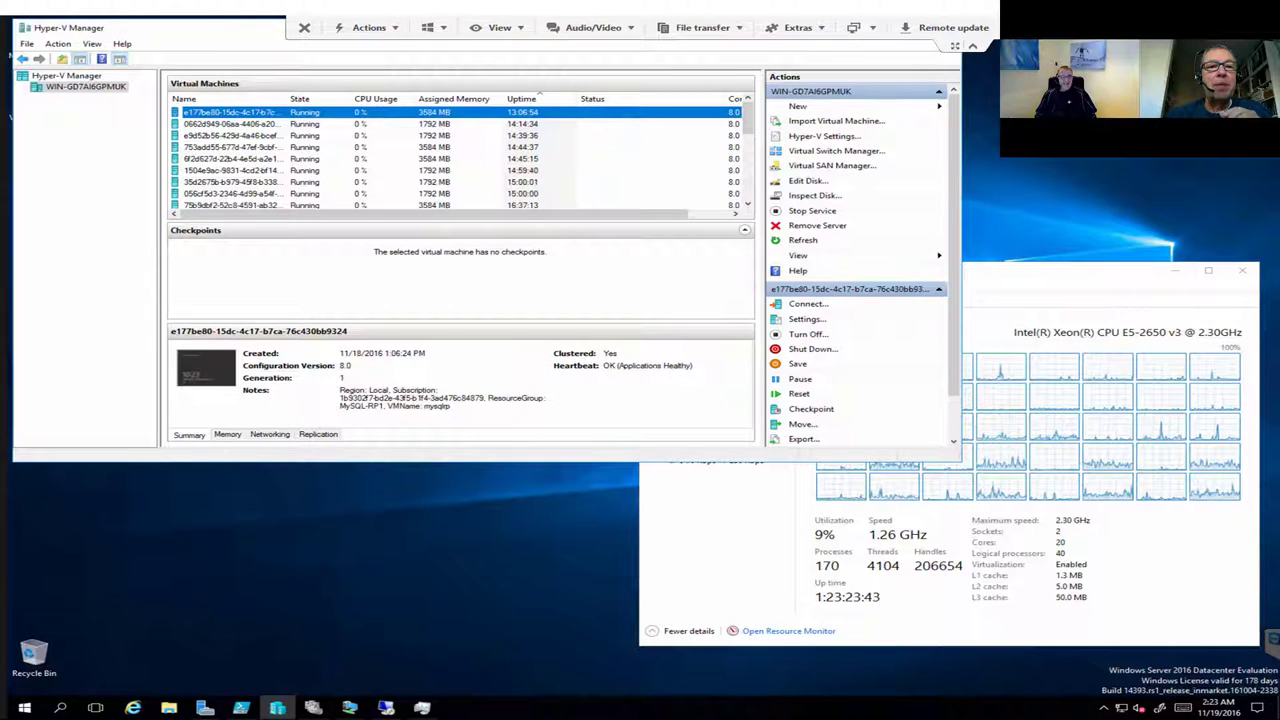
Step: Enlarge the Hyper-V Virtual Machines list and scroll down through the running VMs
left_click_drag(450, 222, 450, 273)
scroll(460, 190, "down", 4)
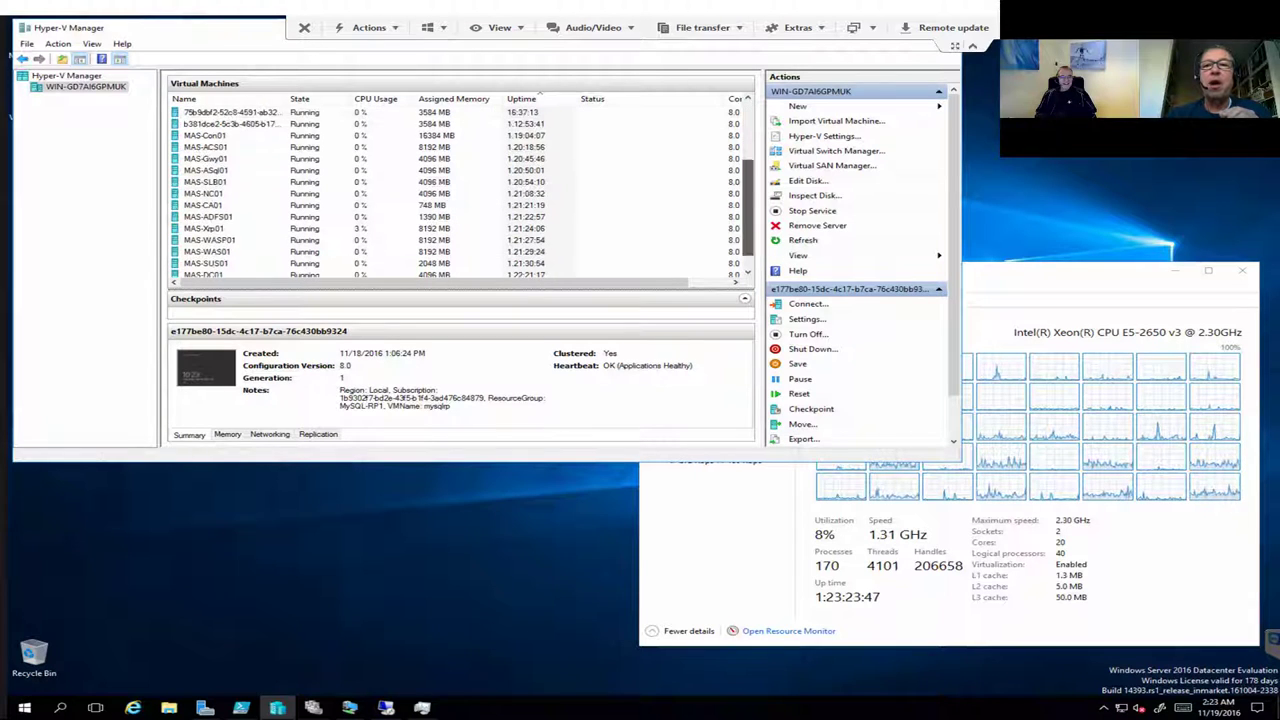
Step: Maximize Hyper-V Manager and inspect MAS-Con01 and several GUID-named virtual machines
key("super+Up")
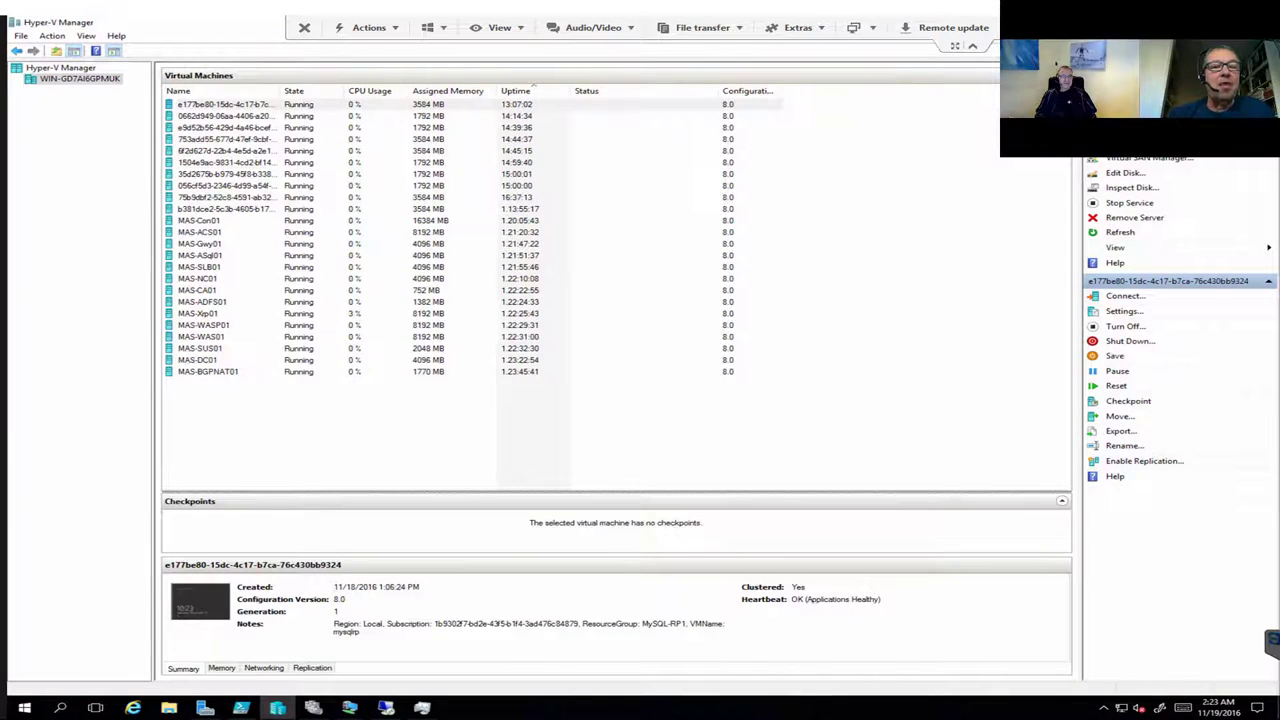
left_click(199, 220)
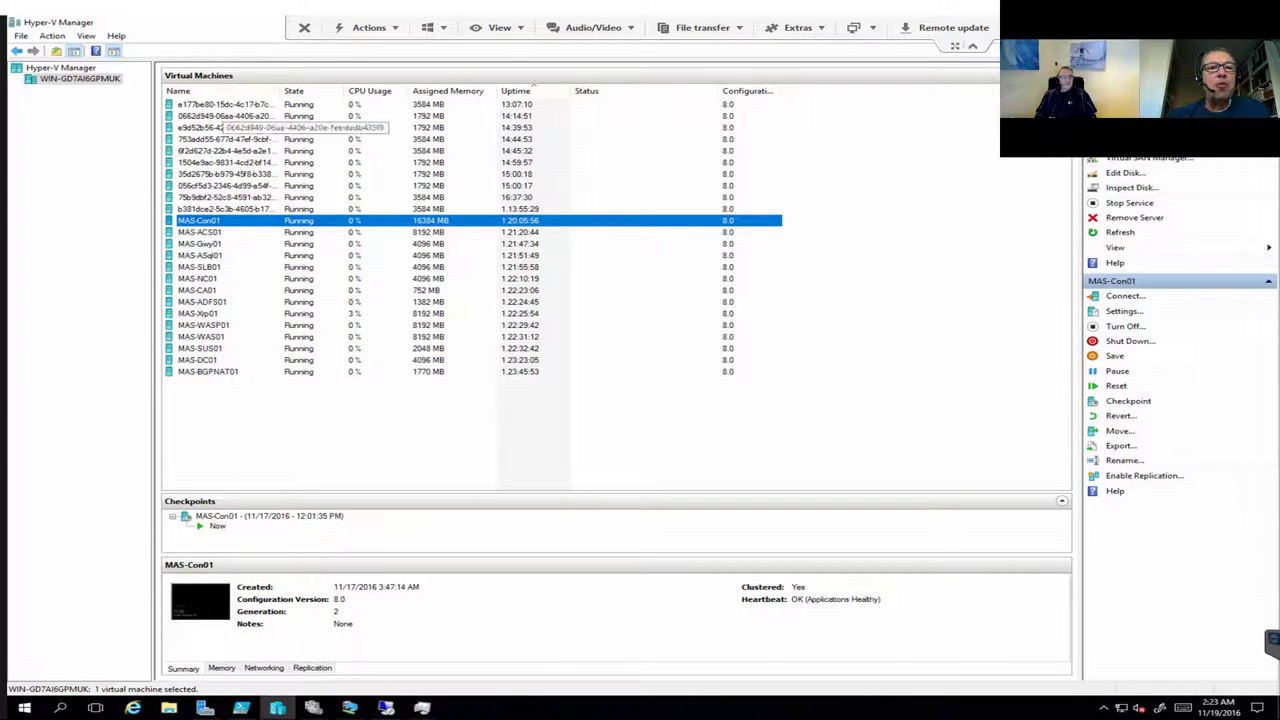
left_click(225, 116)
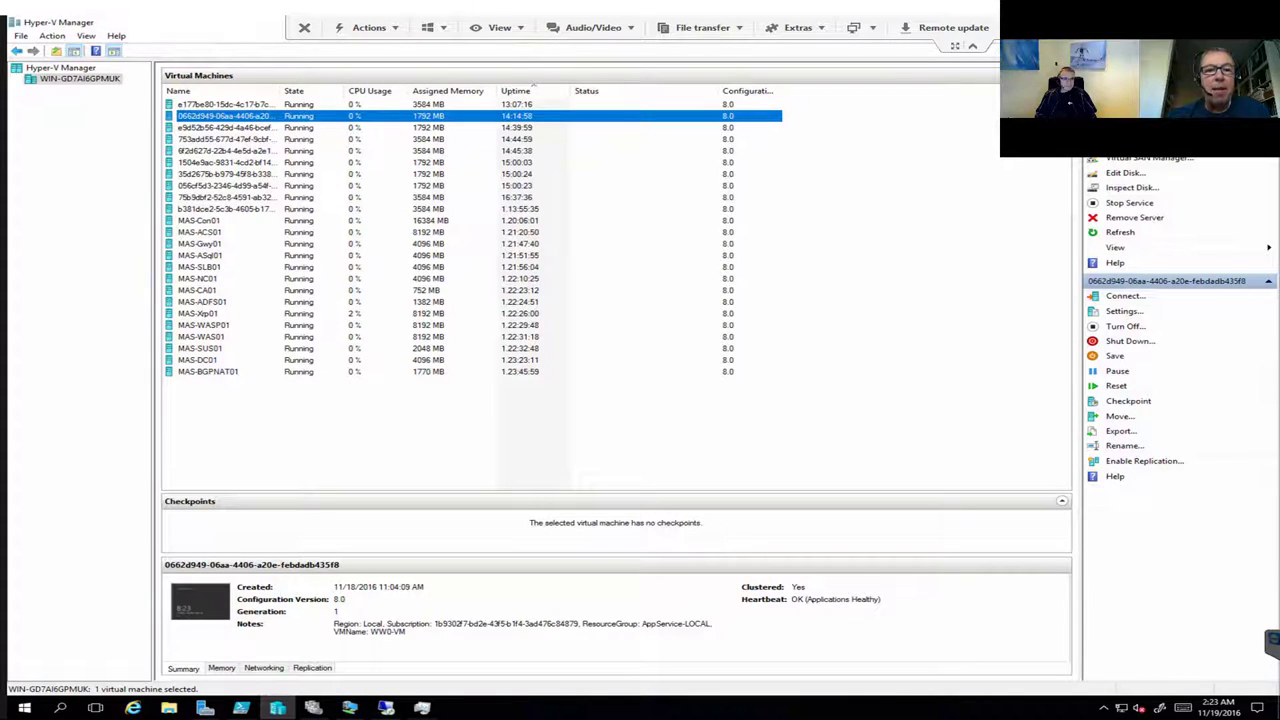
left_click(225, 185)
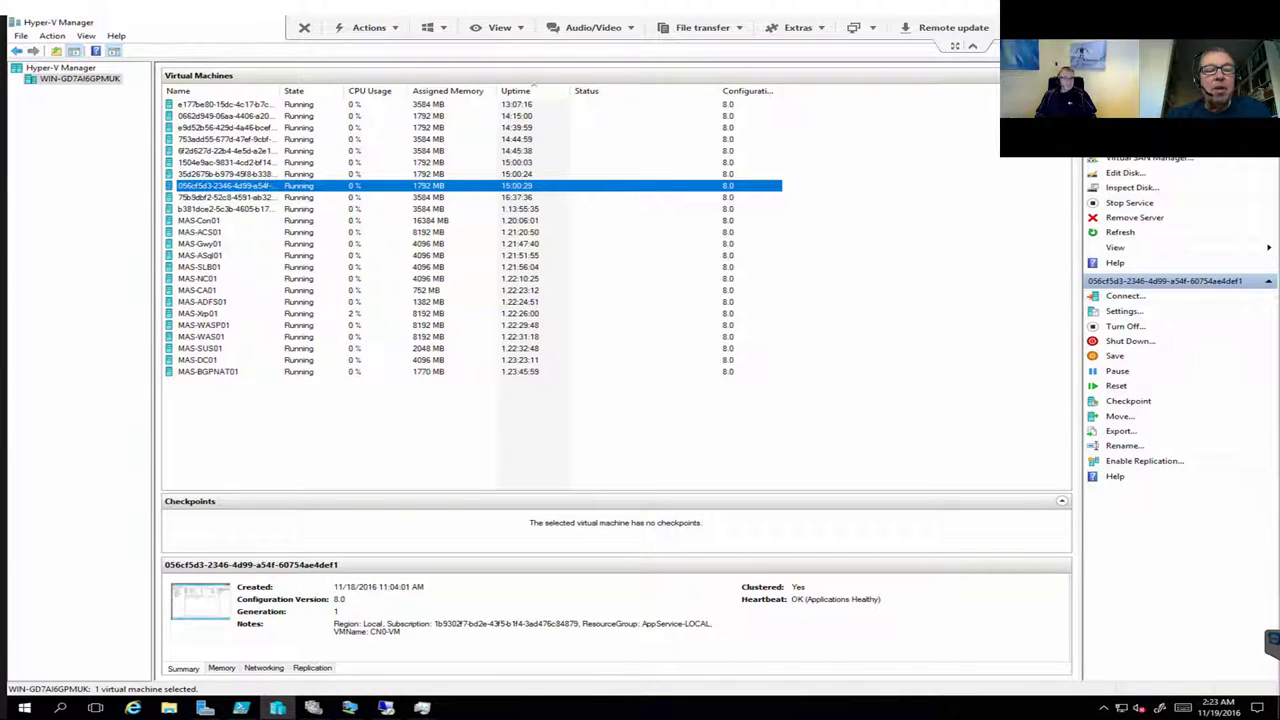
left_click(265, 209)
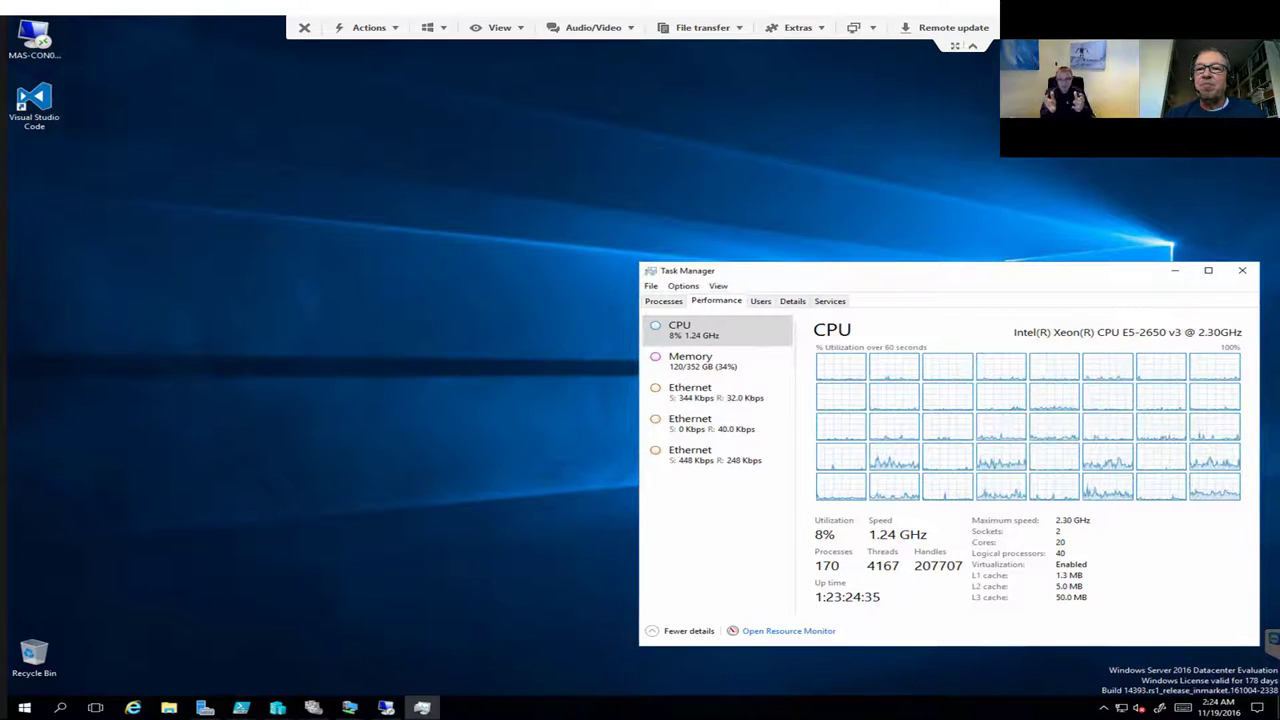
Step: Close Task Manager and browse File Explorer to C:\CloudDeployment\Configuration\Roles
left_click(1242, 270)
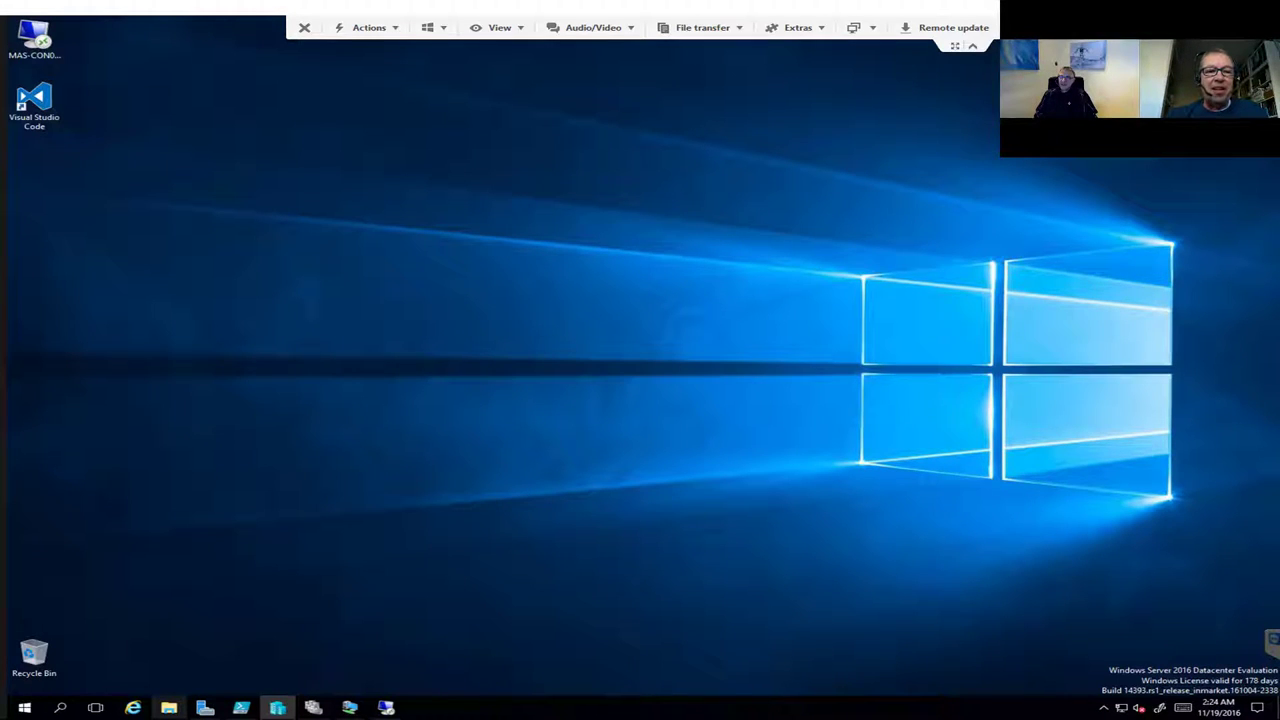
left_click(169, 707)
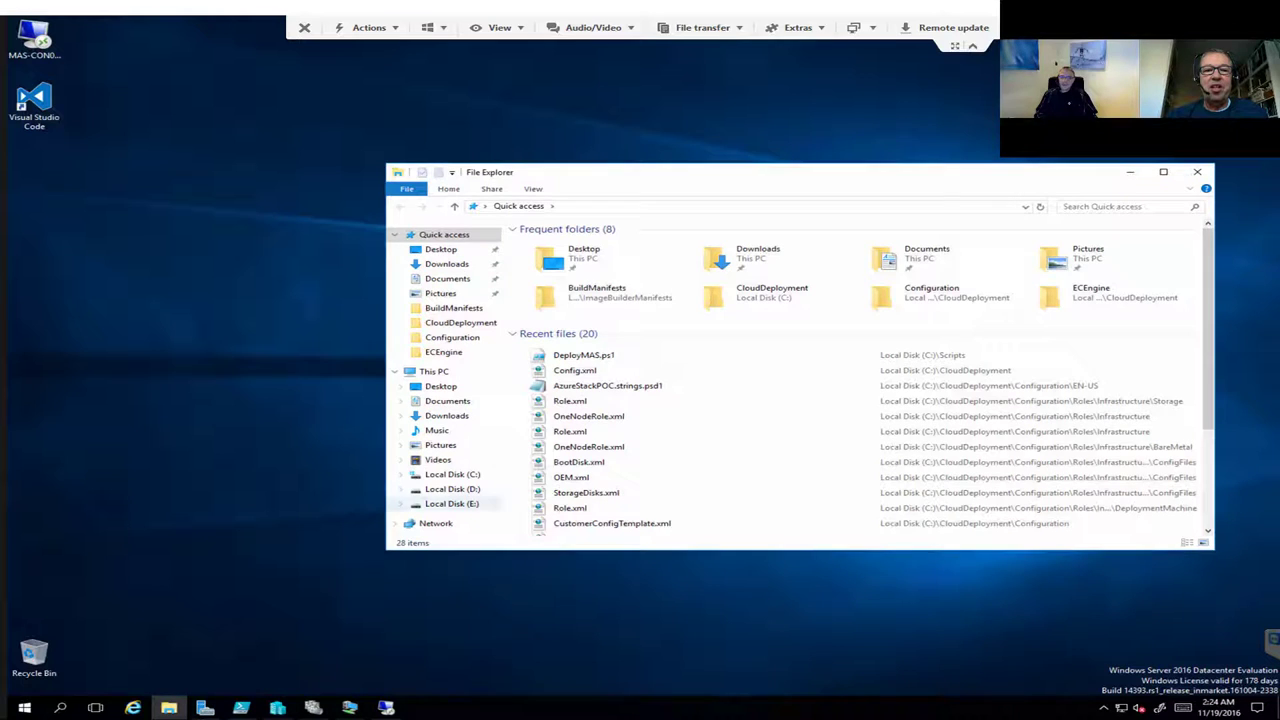
left_click(452, 474)
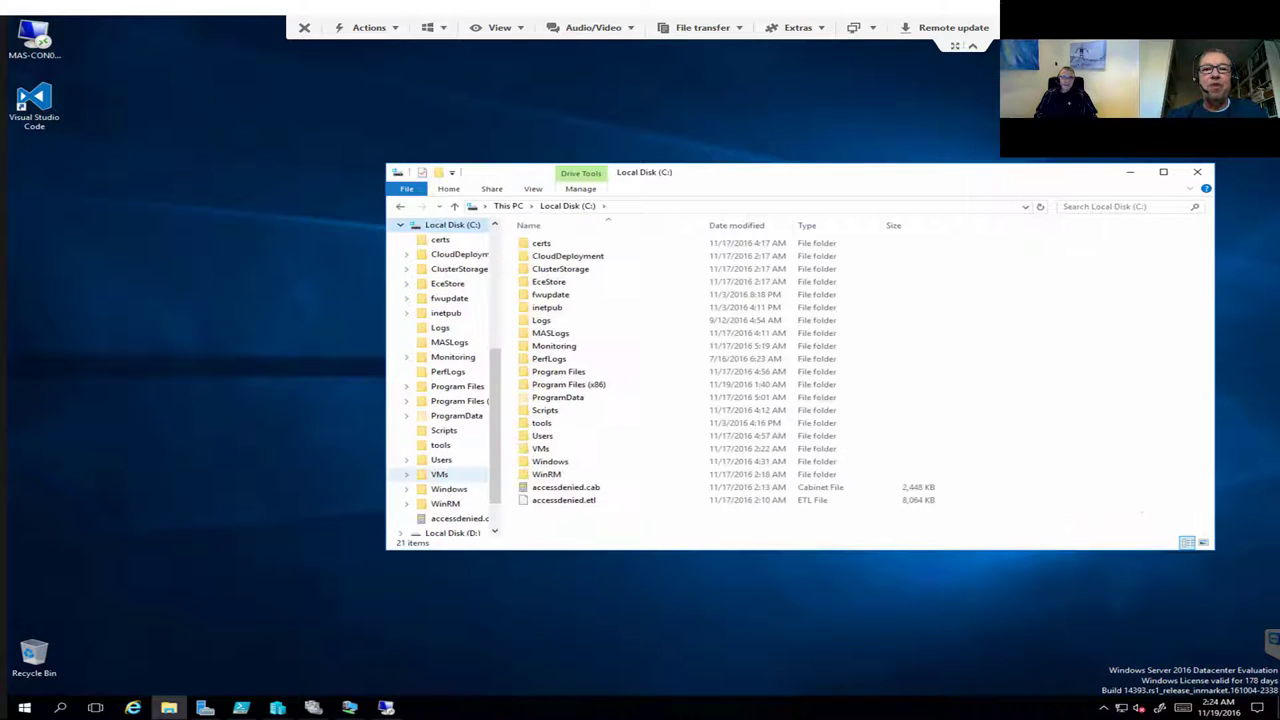
double_click(567, 256)
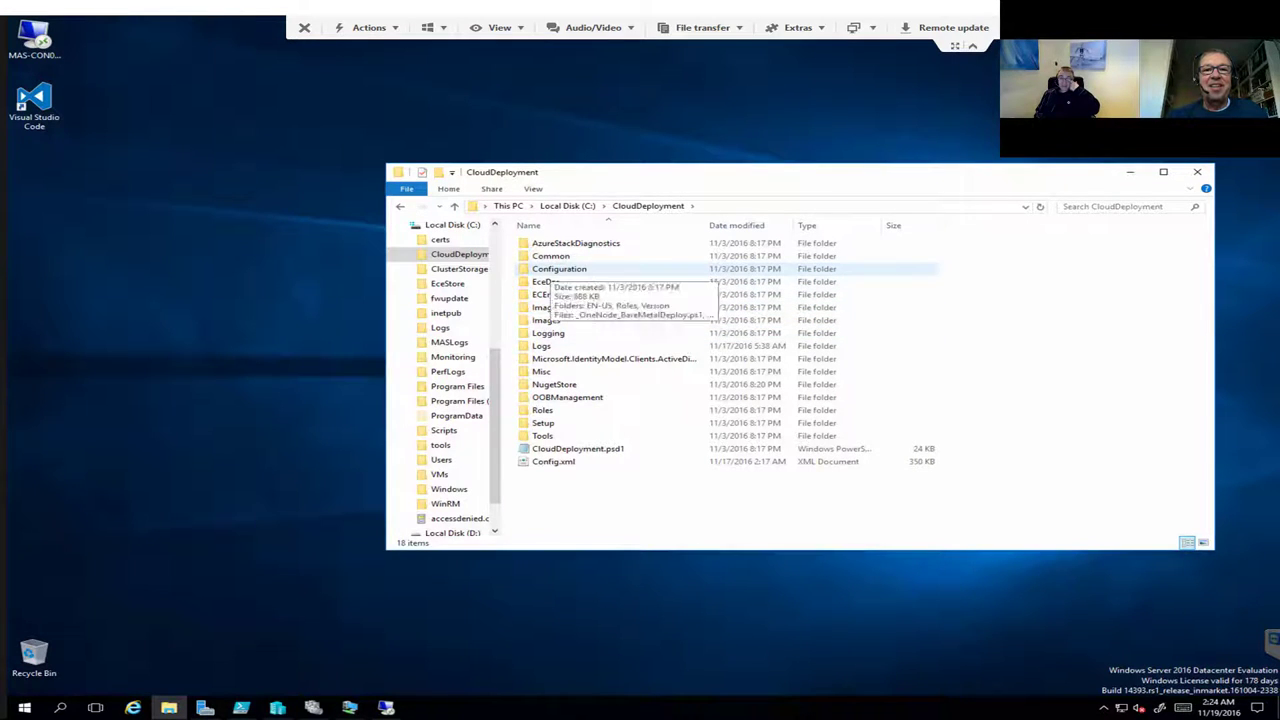
double_click(560, 268)
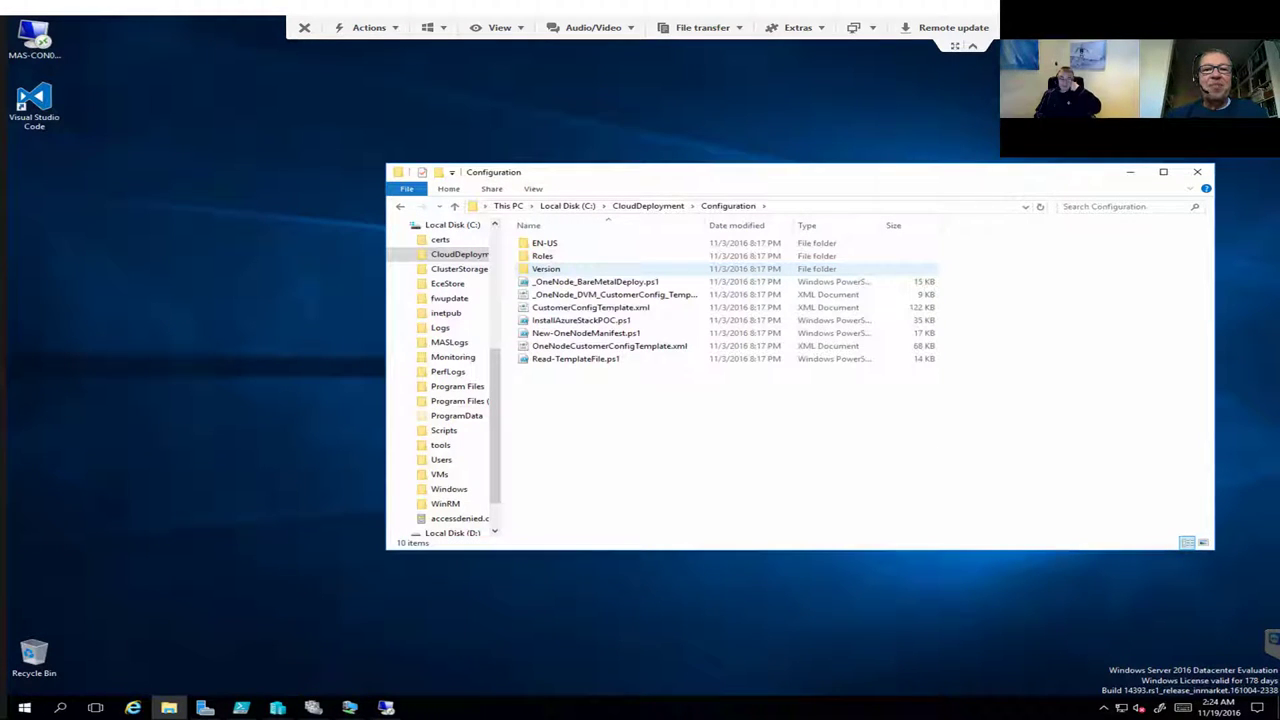
double_click(543, 256)
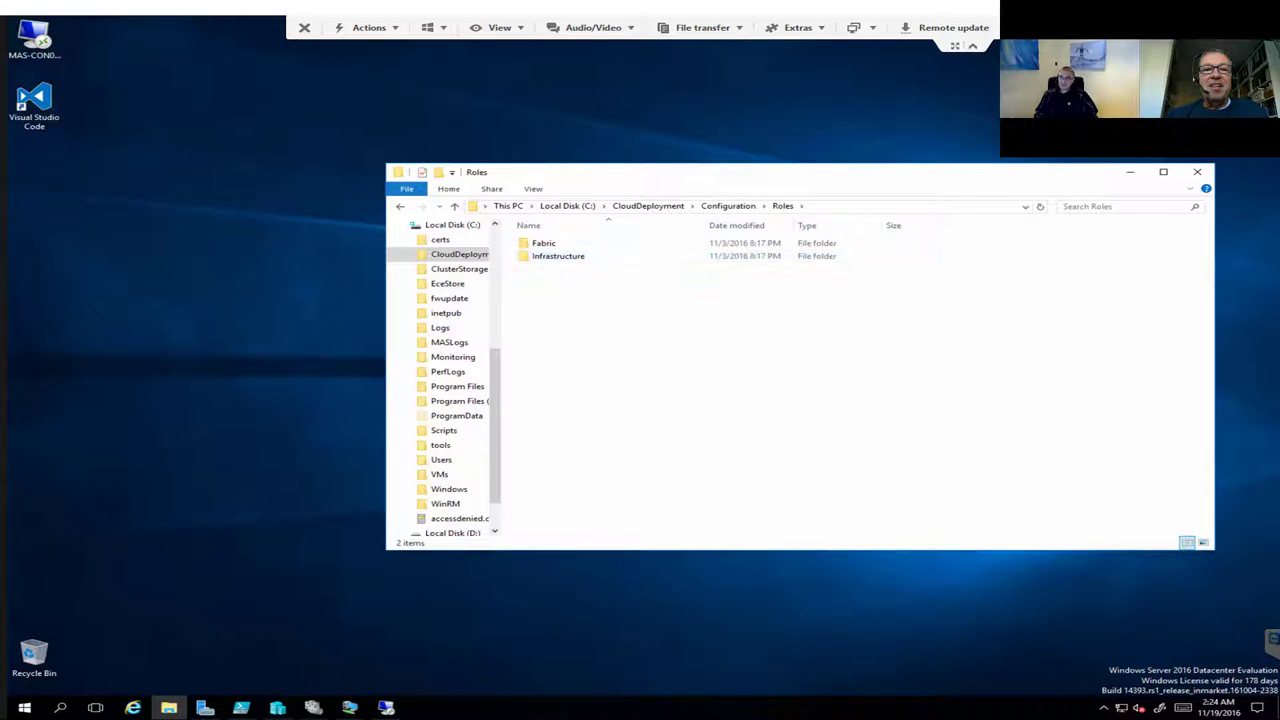
Step: Go back to Configuration and reopen Roles\Infrastructure using the keyboard
key("alt+Left")
key("alt+Left")
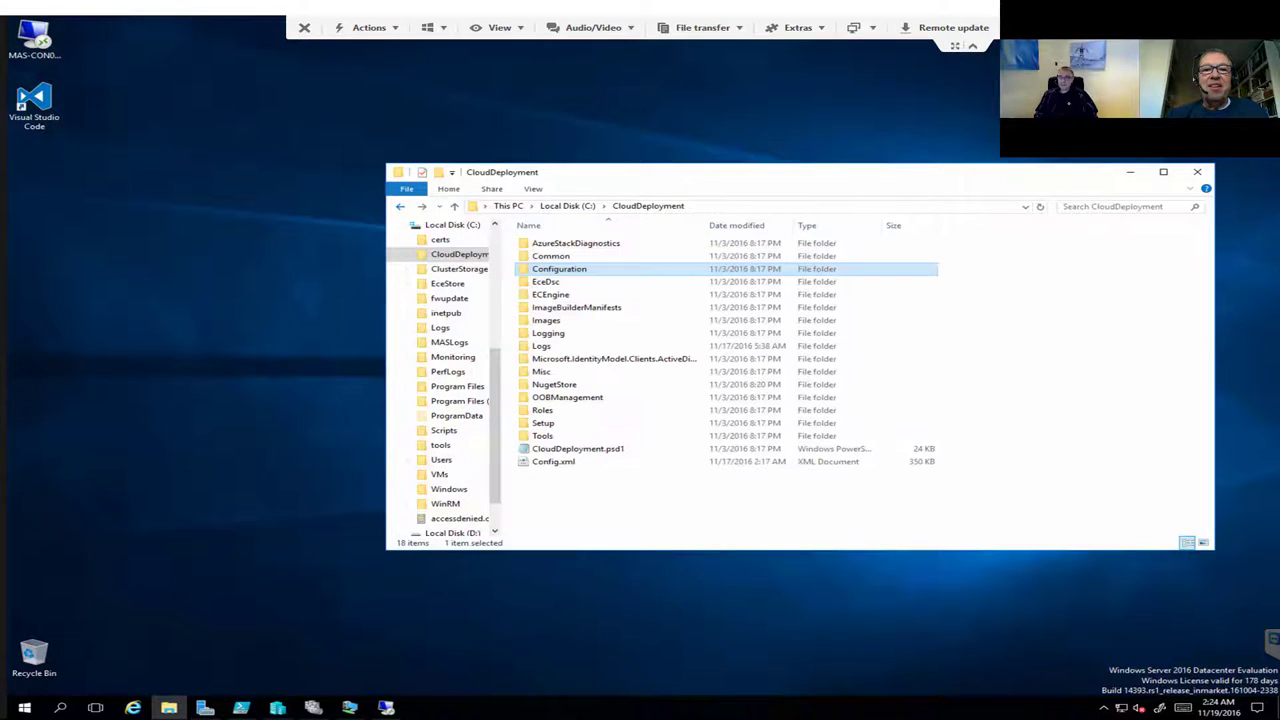
key("shift+F10")
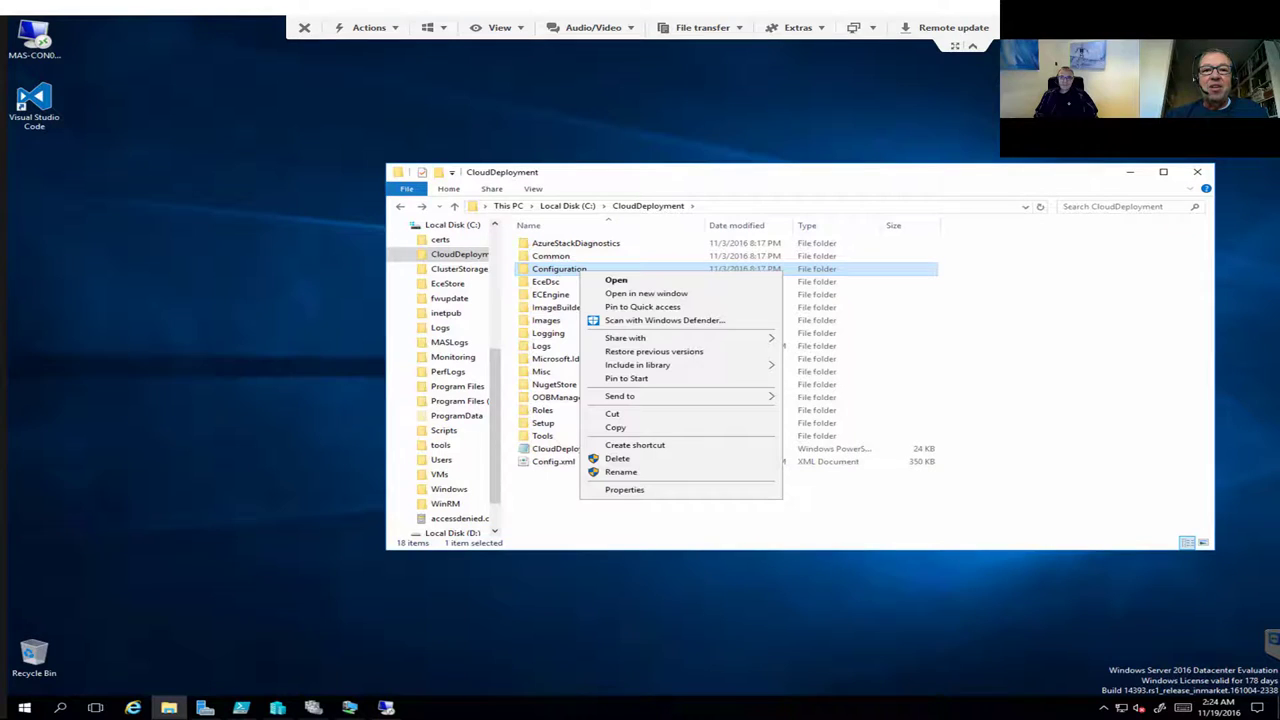
key("Down")
key("Down")
key("Down")
key("Down")
key("Down")
key("Up")
key("Return")
key("Down")
key("Down")
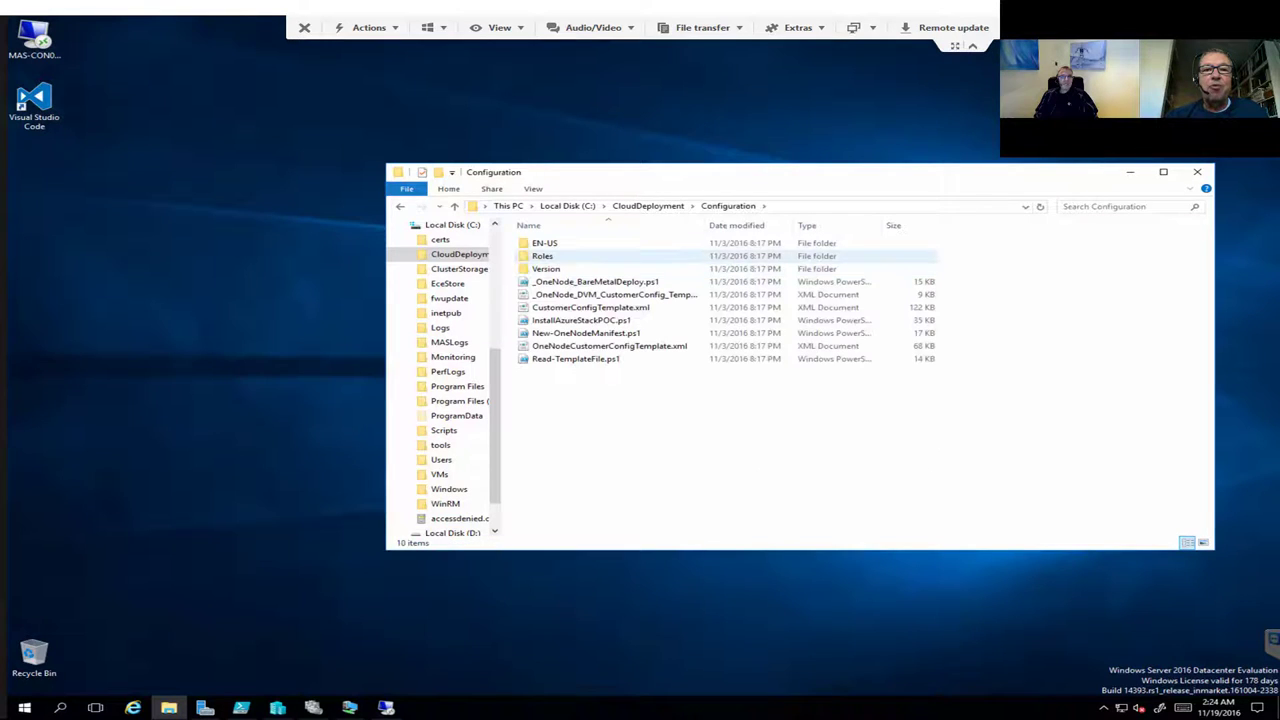
key("Return")
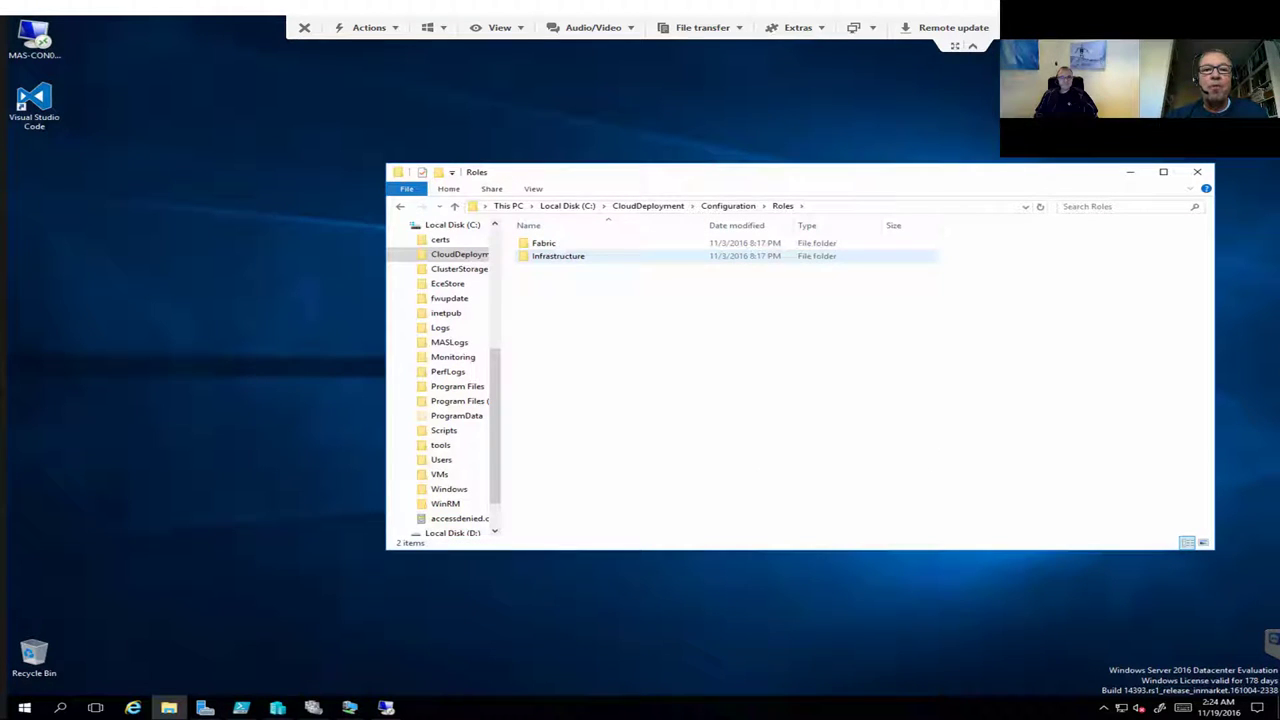
key("Down")
key("Return")
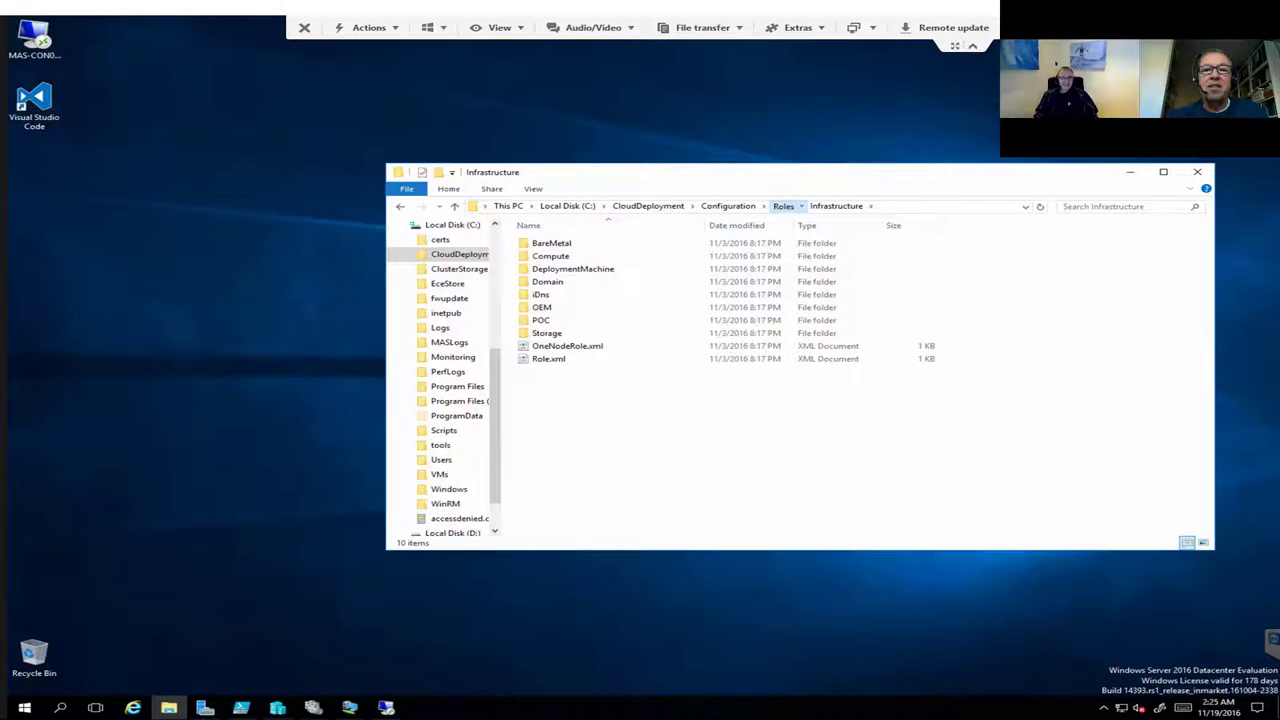
Step: Browse the Roles, Fabric and Console folders, then return to C:\CloudDeployment
left_click(782, 205)
double_click(544, 243)
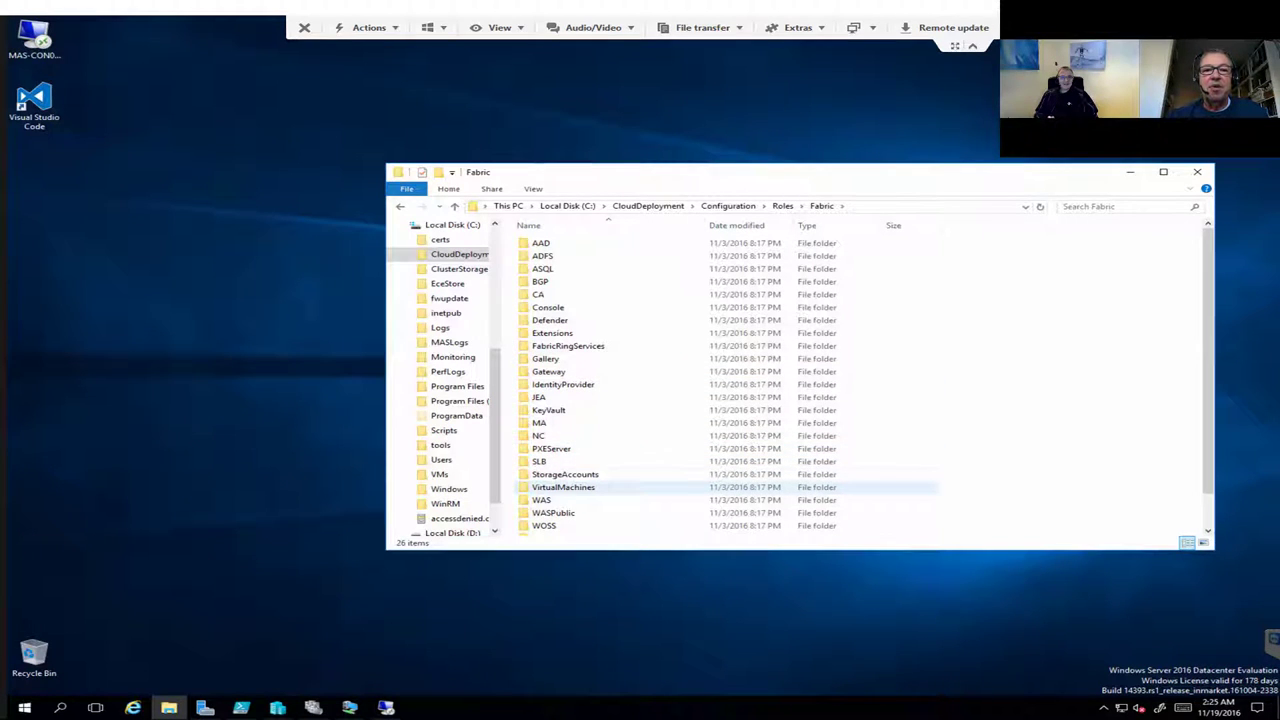
double_click(548, 307)
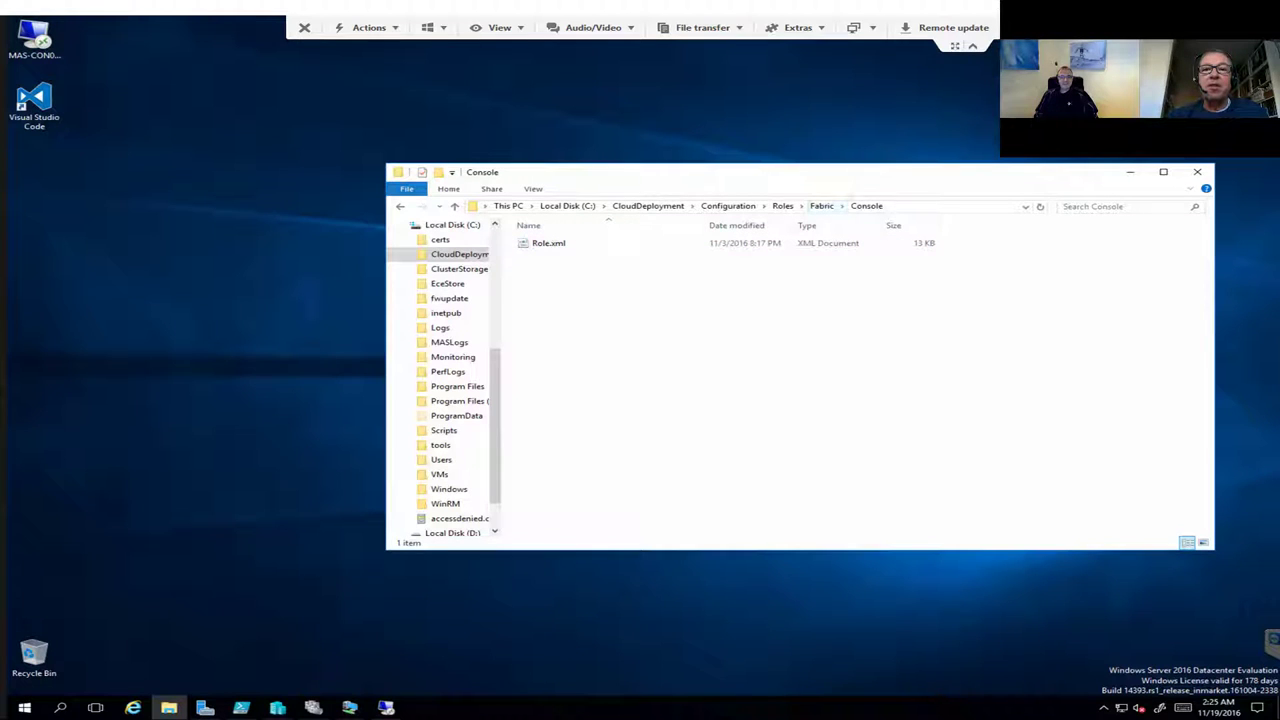
left_click(822, 206)
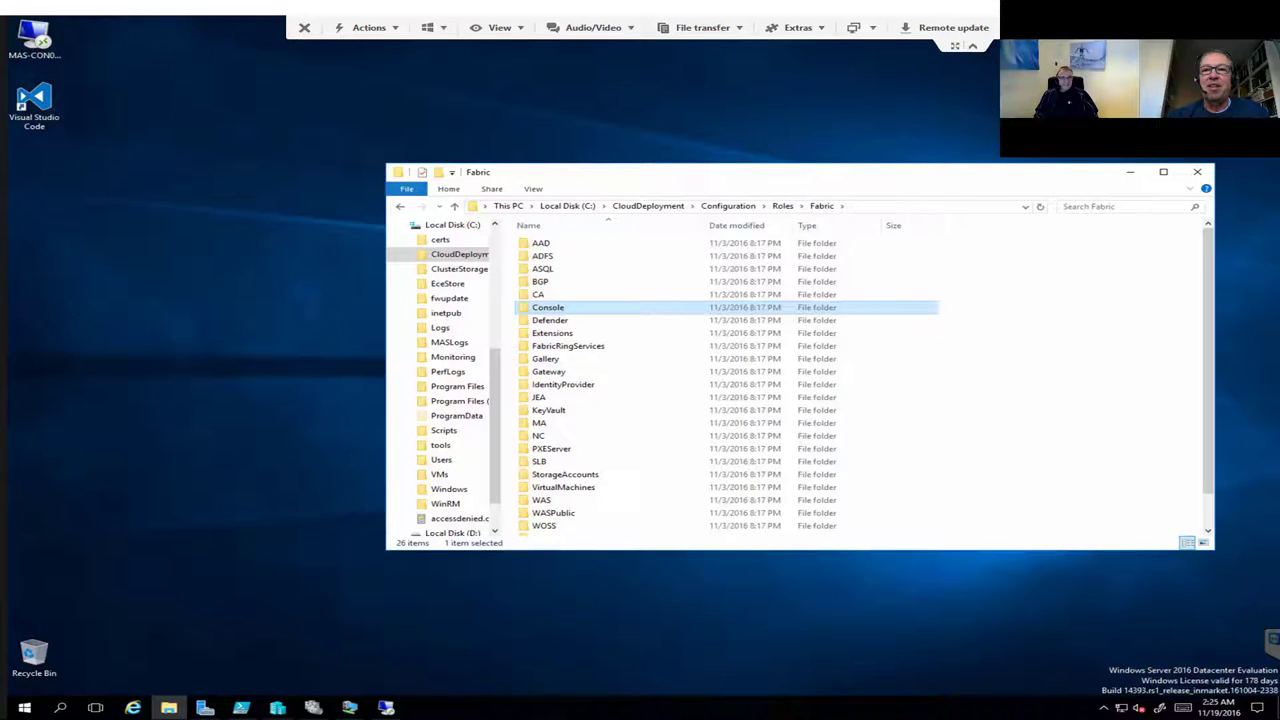
left_click_drag(650, 172, 585, 162)
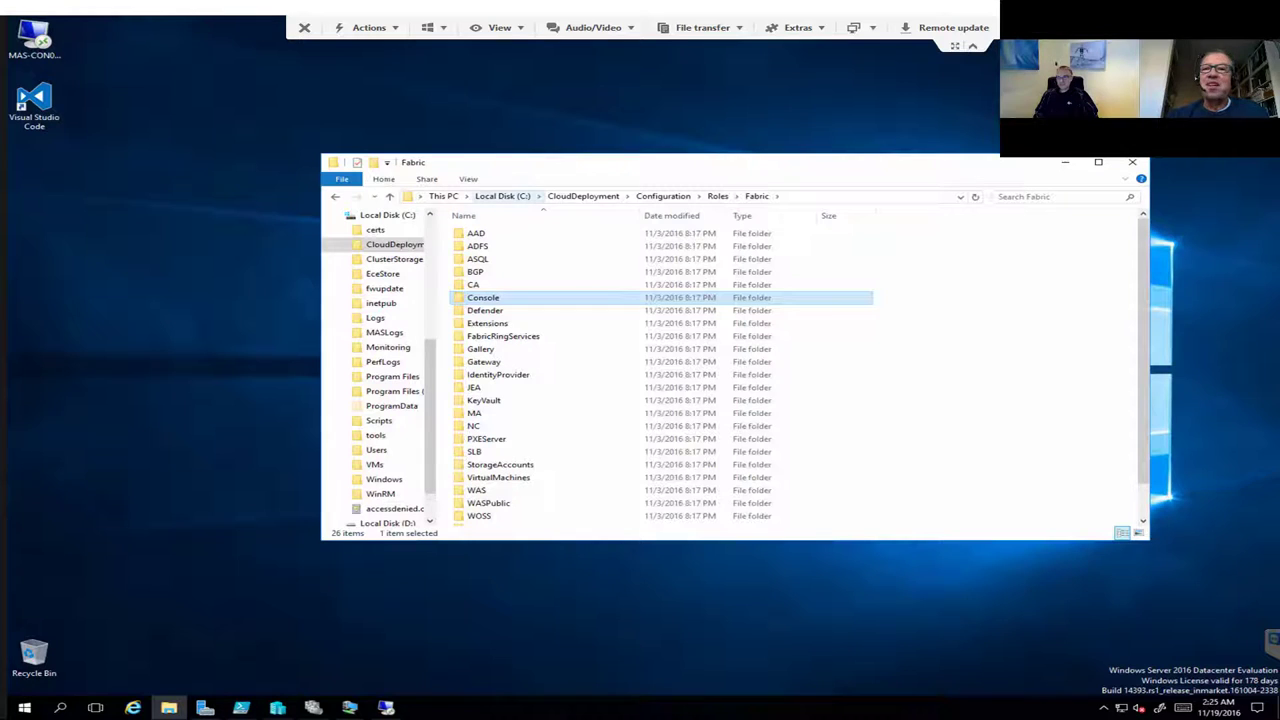
left_click(583, 196)
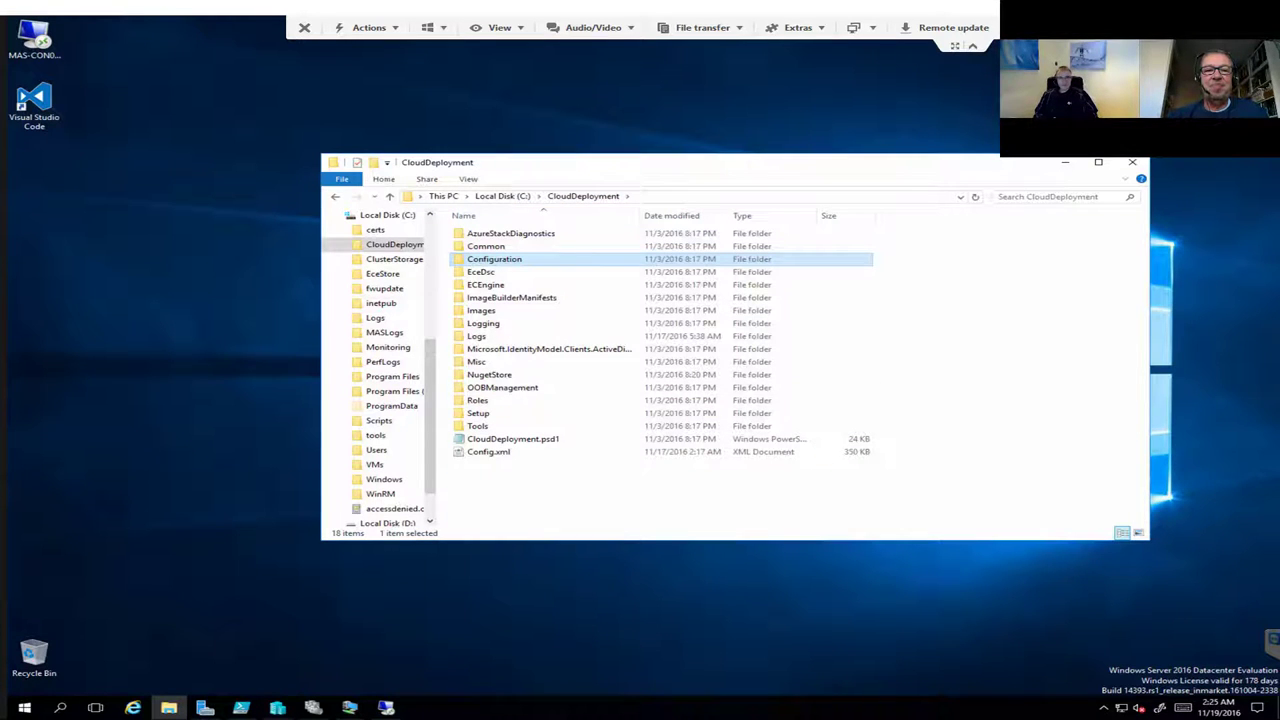
Step: Open Config.xml in Visual Studio Code and arrange the editor and File Explorer windows side by side
right_click(501, 452)
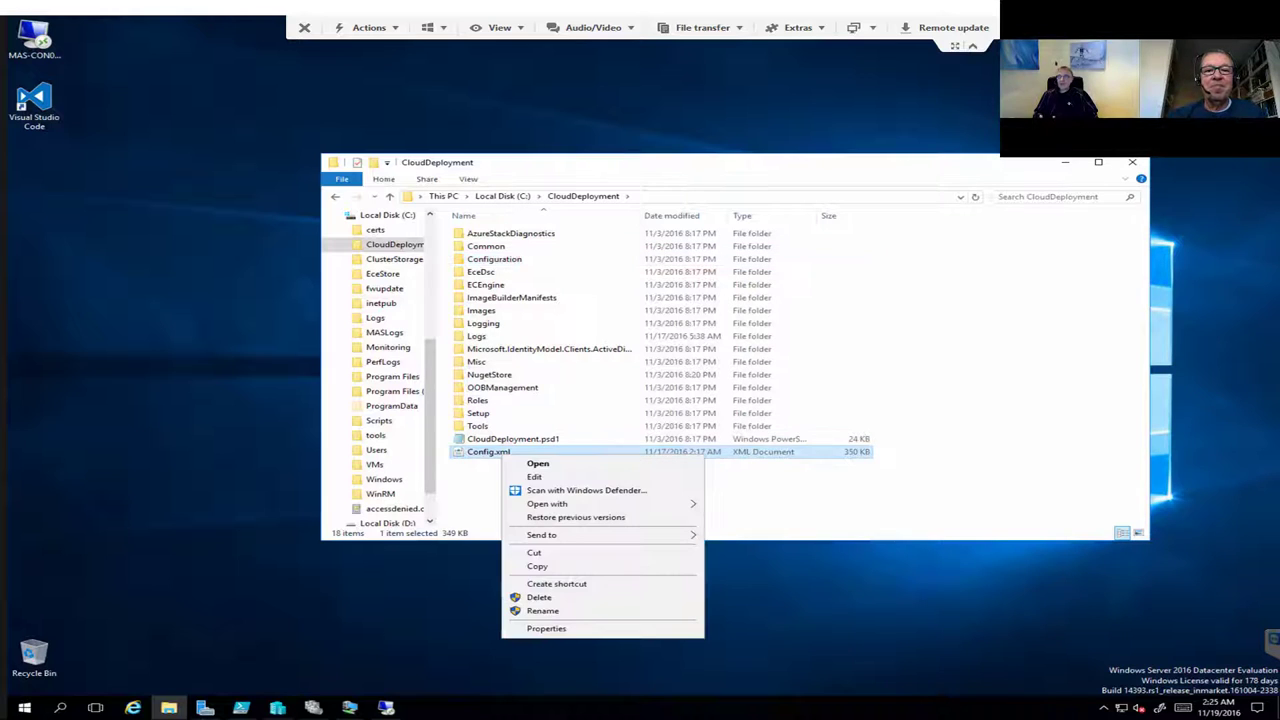
mouse_move(600, 503)
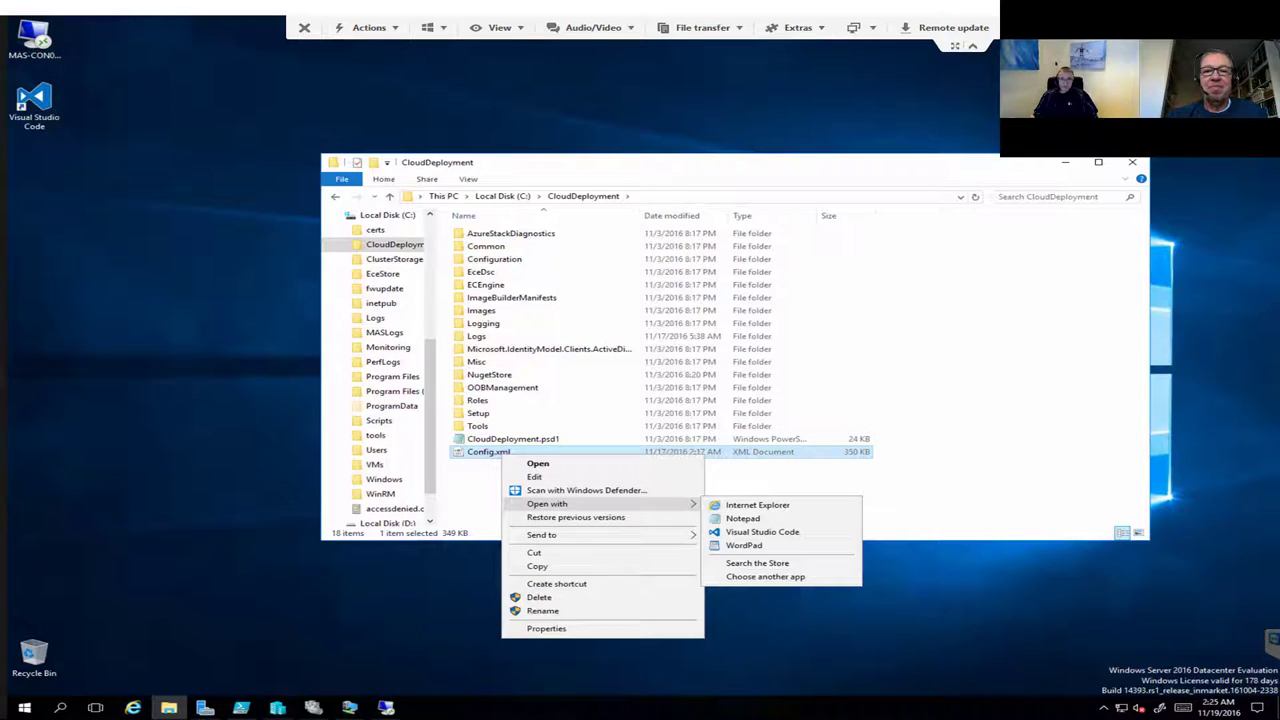
left_click(762, 532)
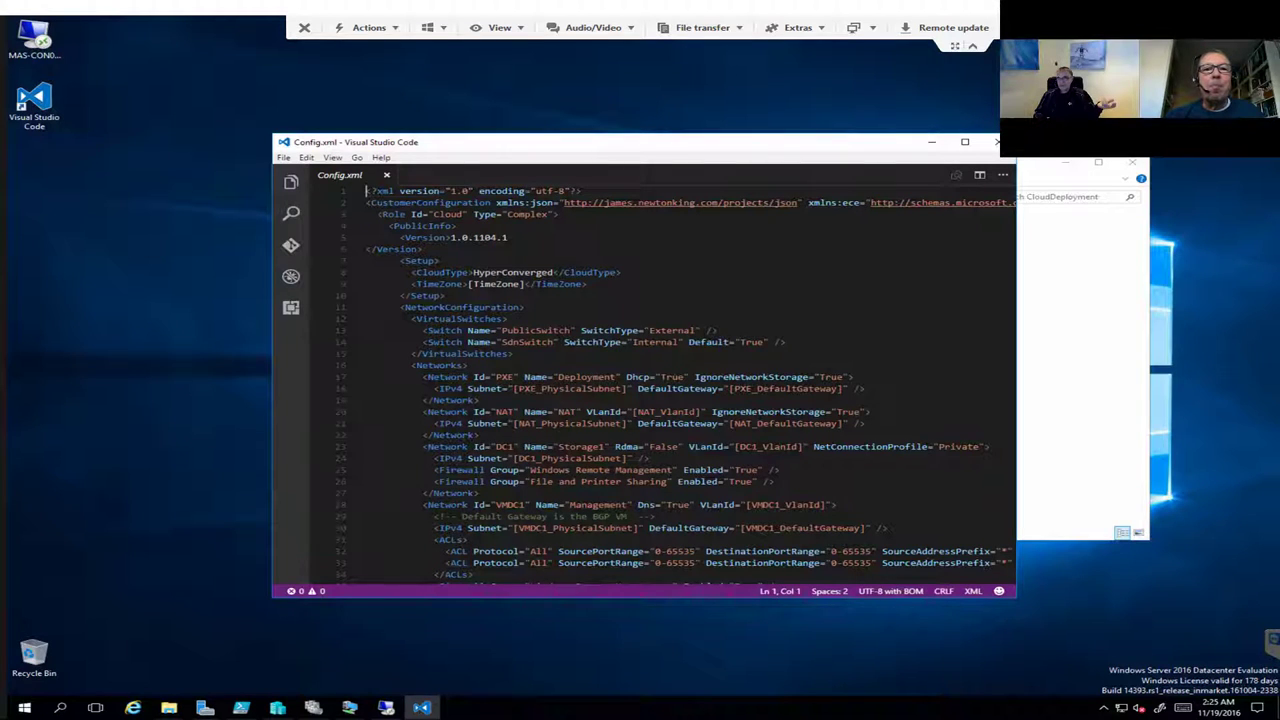
left_click_drag(496, 113, 360, 56)
left_click_drag(900, 162, 1134, 167)
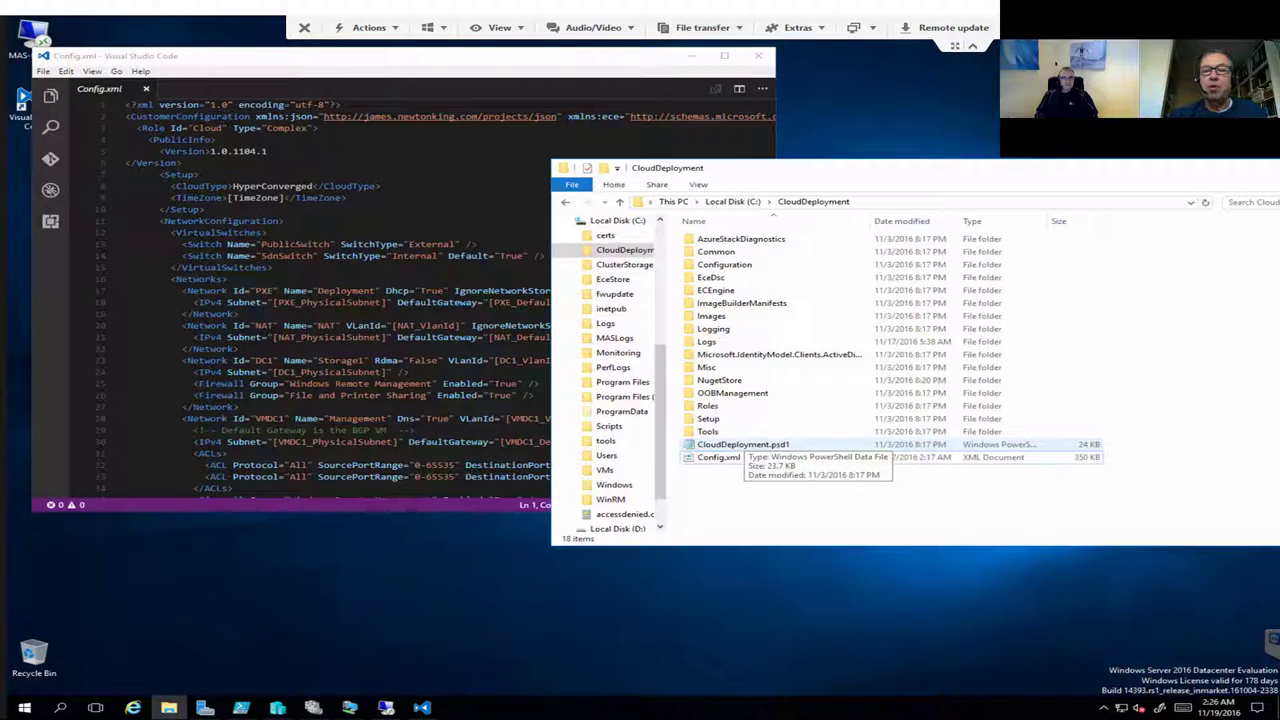
left_click(718, 457)
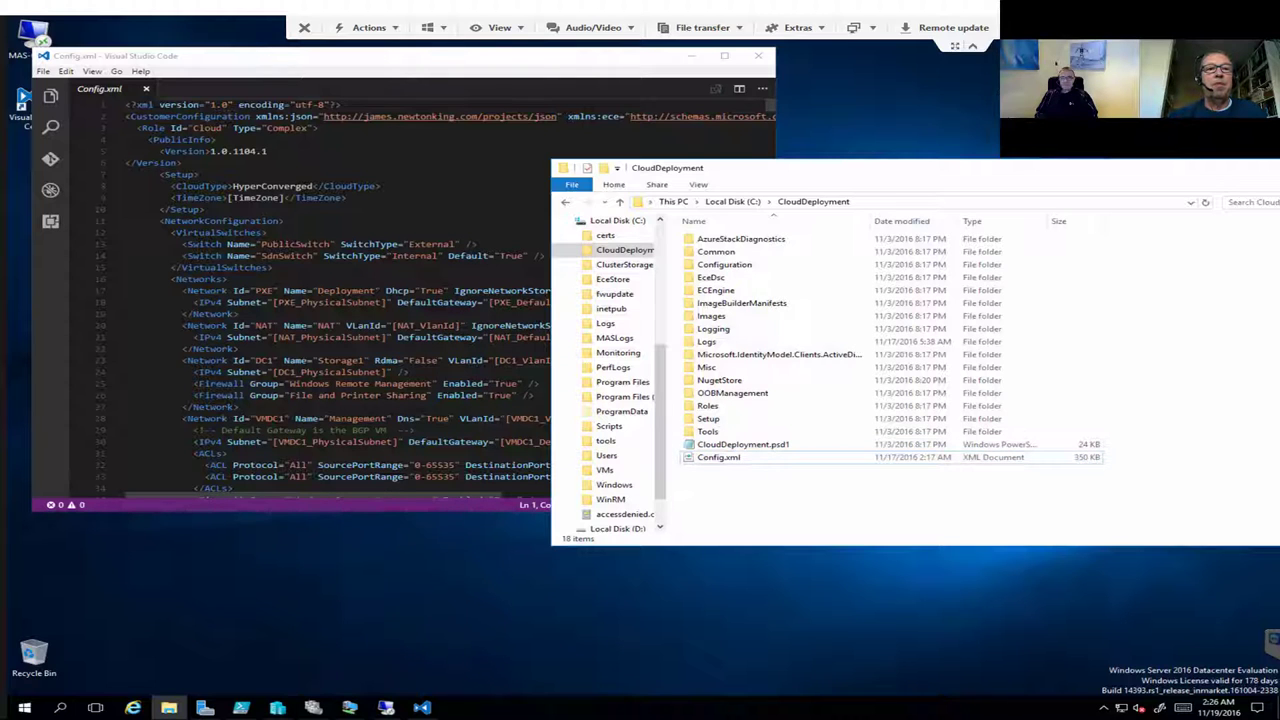
Step: Read through Config.xml's network and security user sections, then close Visual Studio Code
scroll(330, 300, "down", 5)
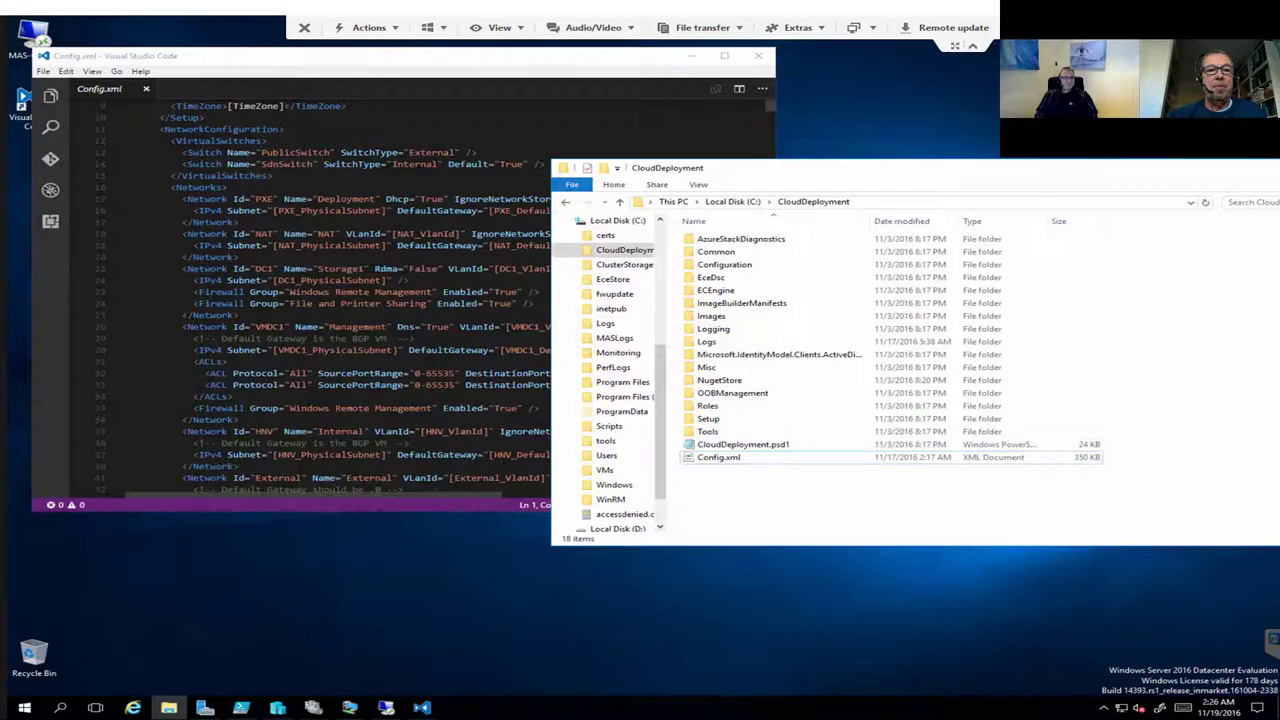
scroll(330, 300, "down", 5)
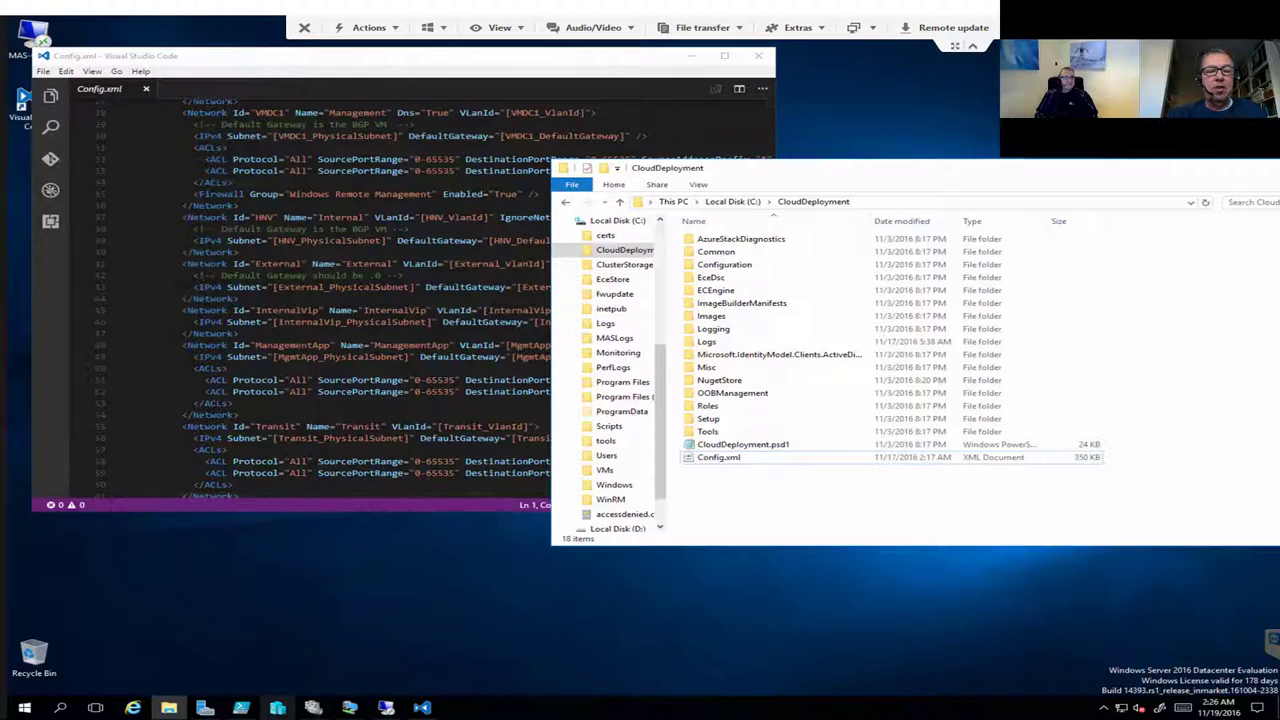
left_click(277, 708)
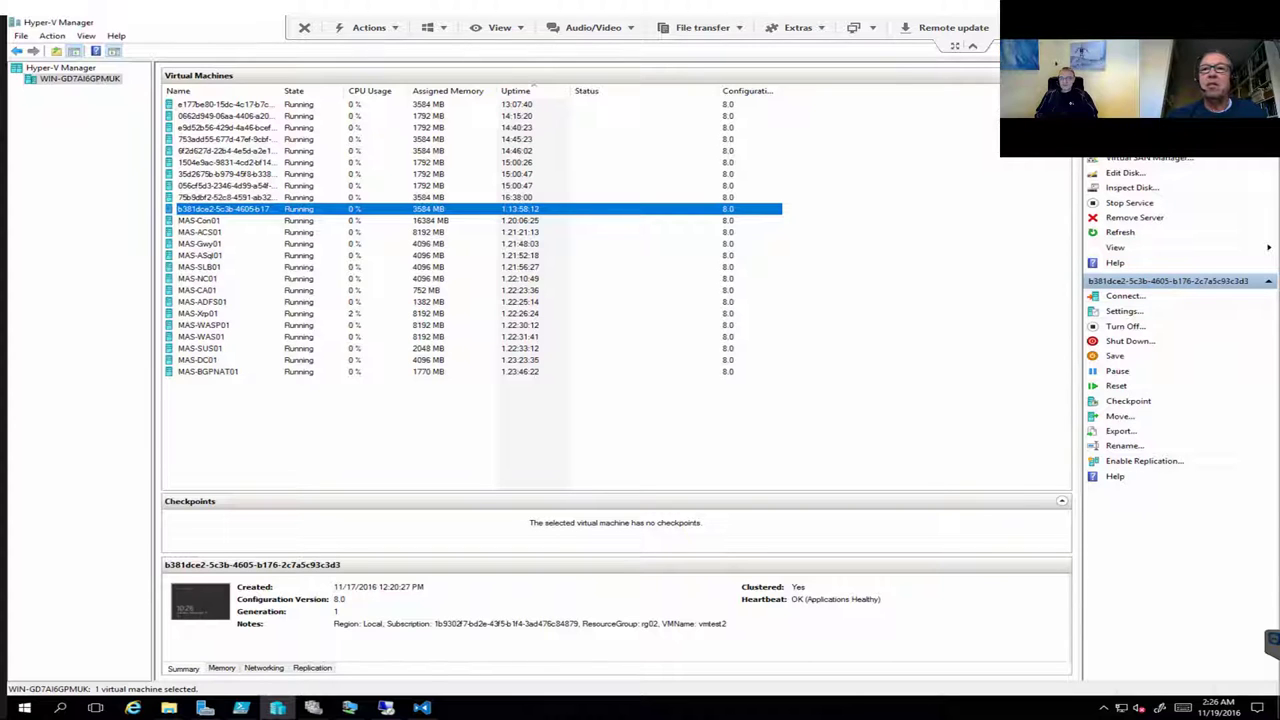
left_click(277, 708)
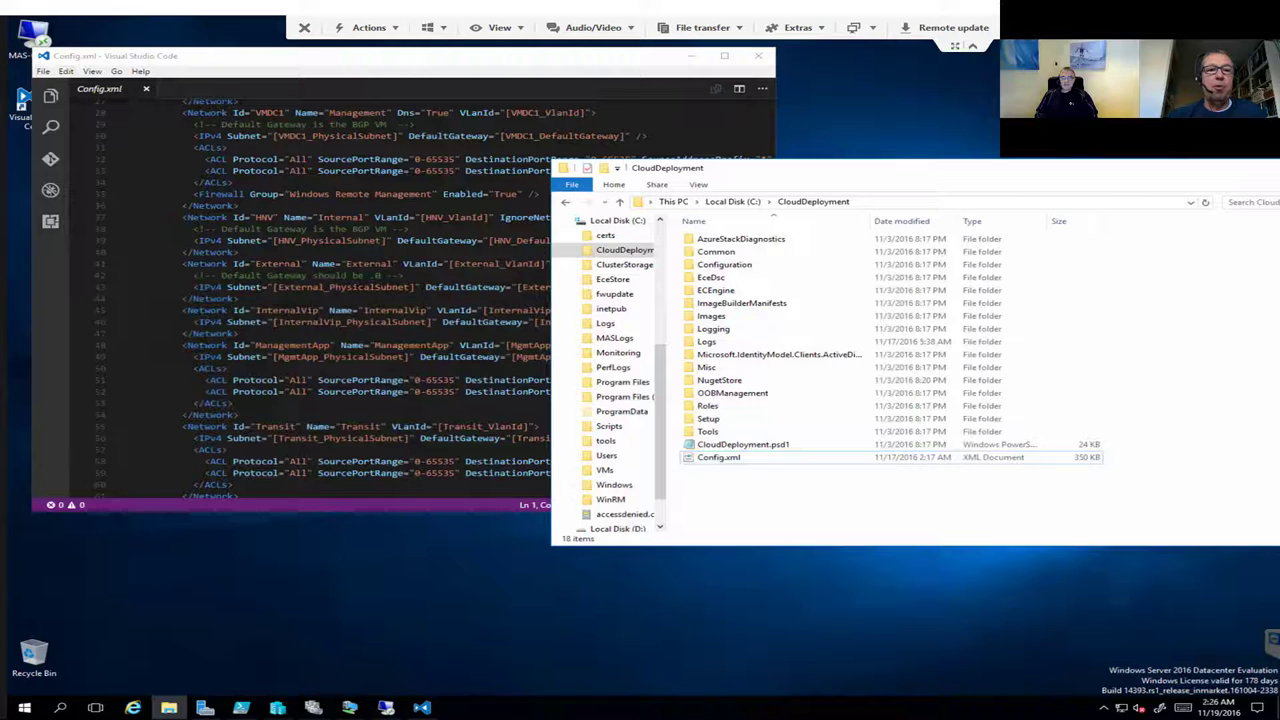
scroll(430, 300, "down", 1)
scroll(400, 290, "down", 5)
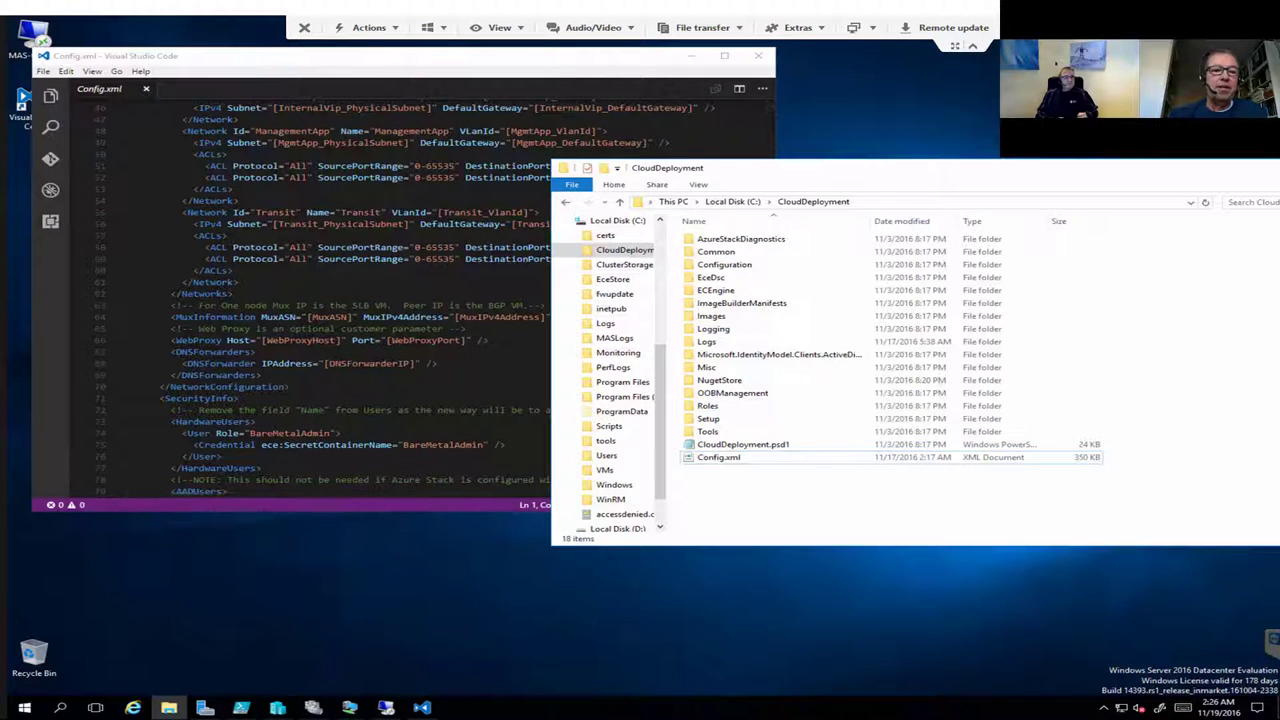
left_click_drag(150, 511, 150, 614)
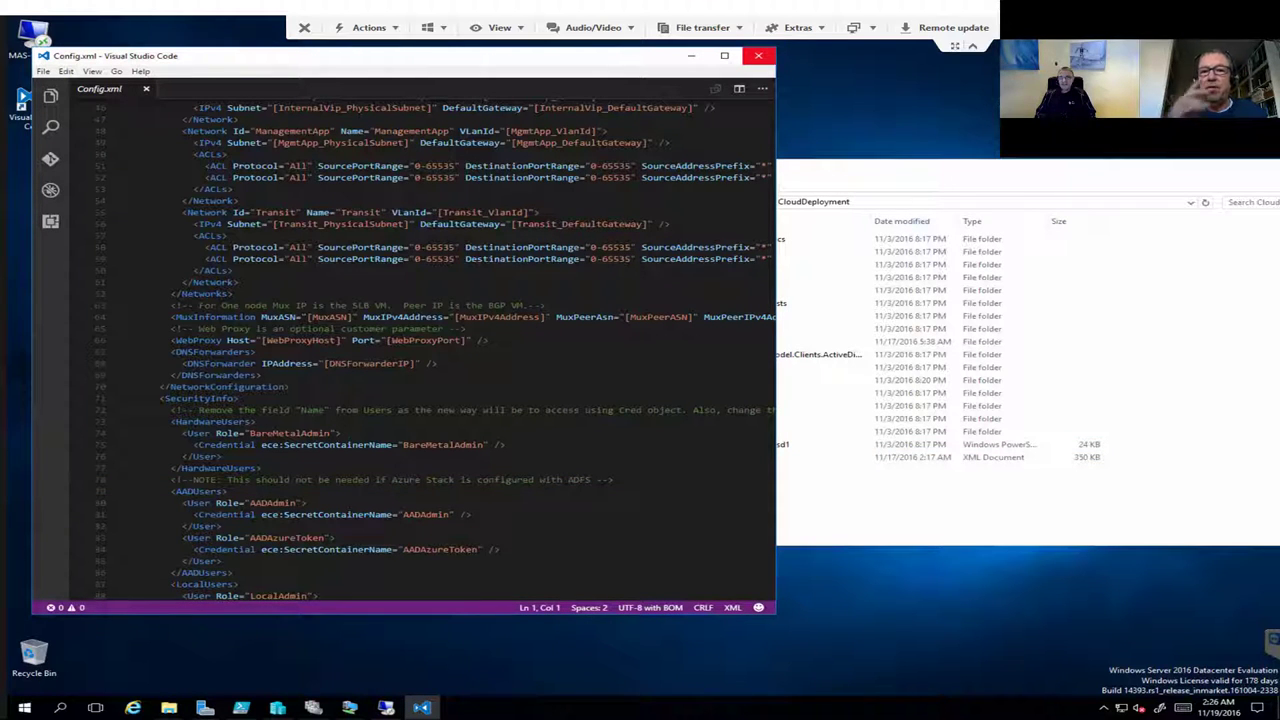
left_click(758, 56)
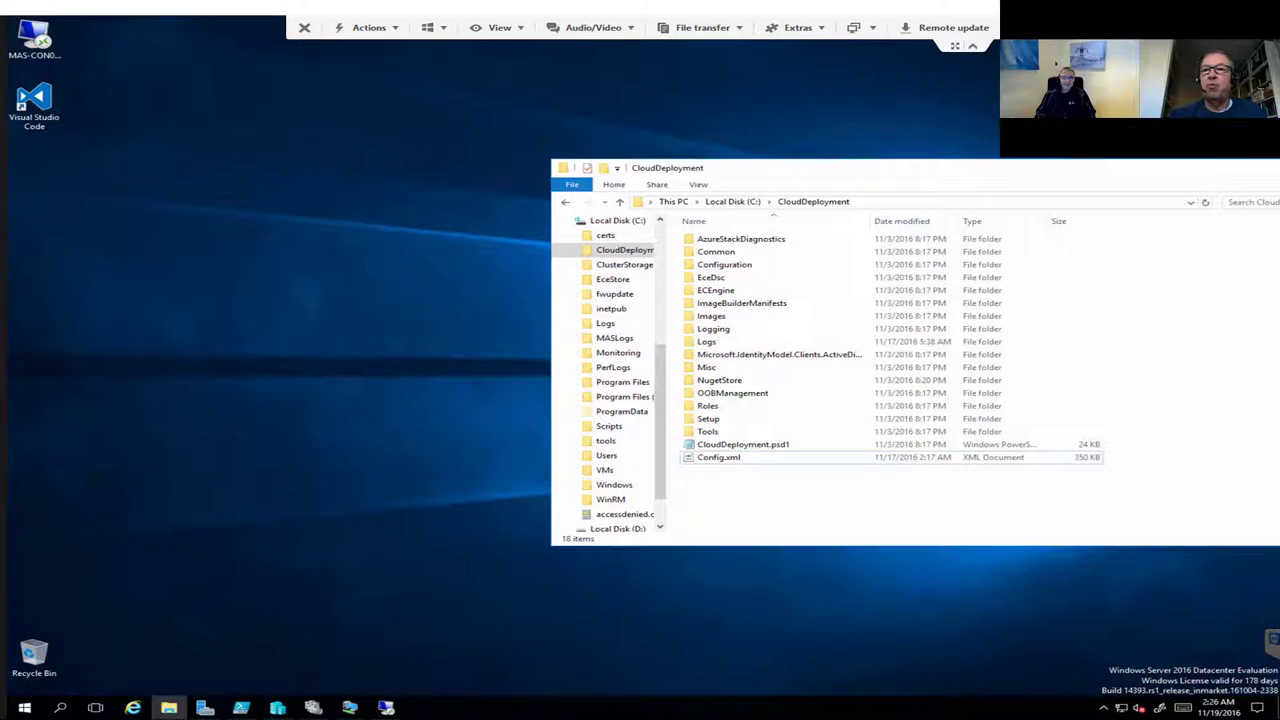
Step: Reconnect to HVMASHOST01 with Open Session in Remote Desktop Manager's Navigation tree
key("alt+F4")
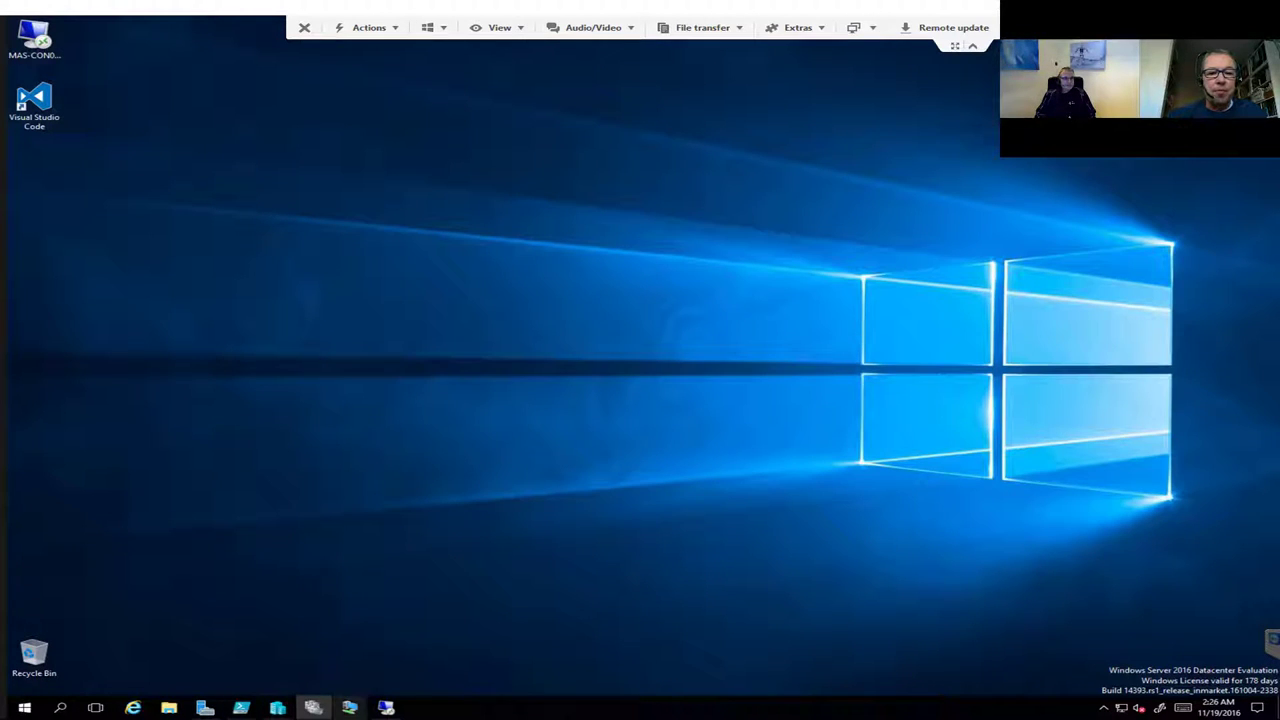
left_click(313, 707)
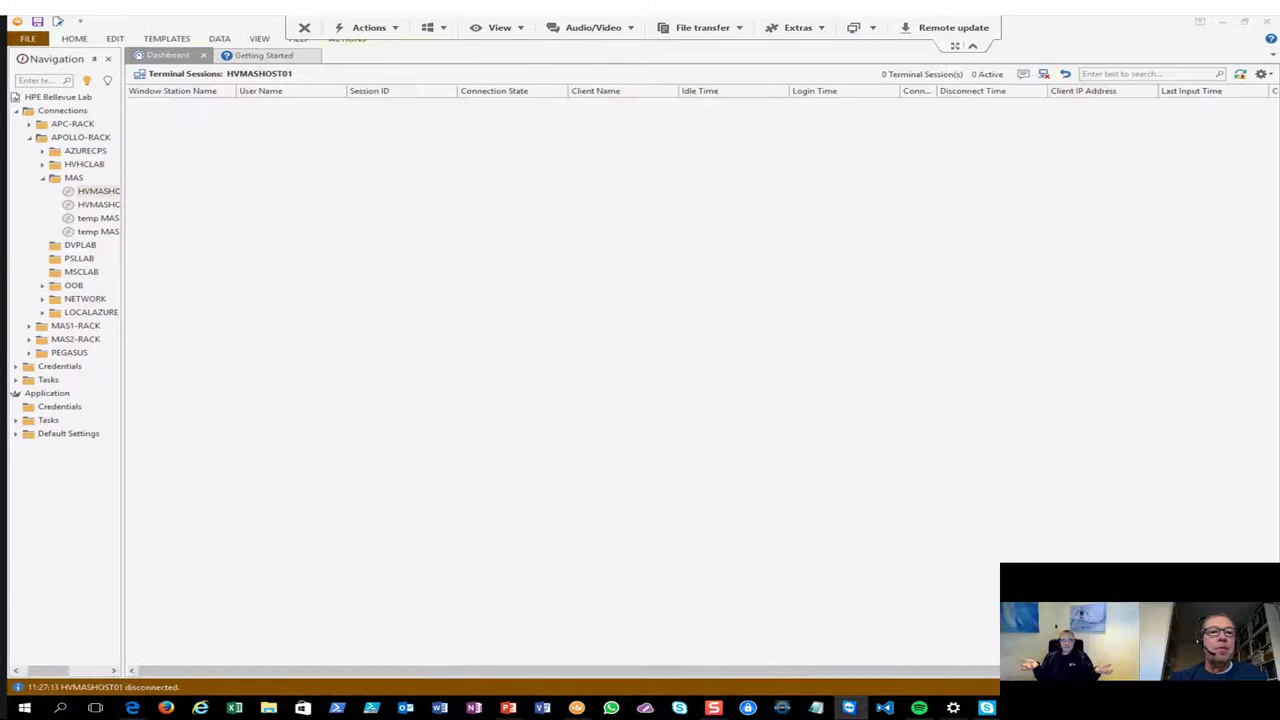
right_click(98, 191)
left_click(140, 200)
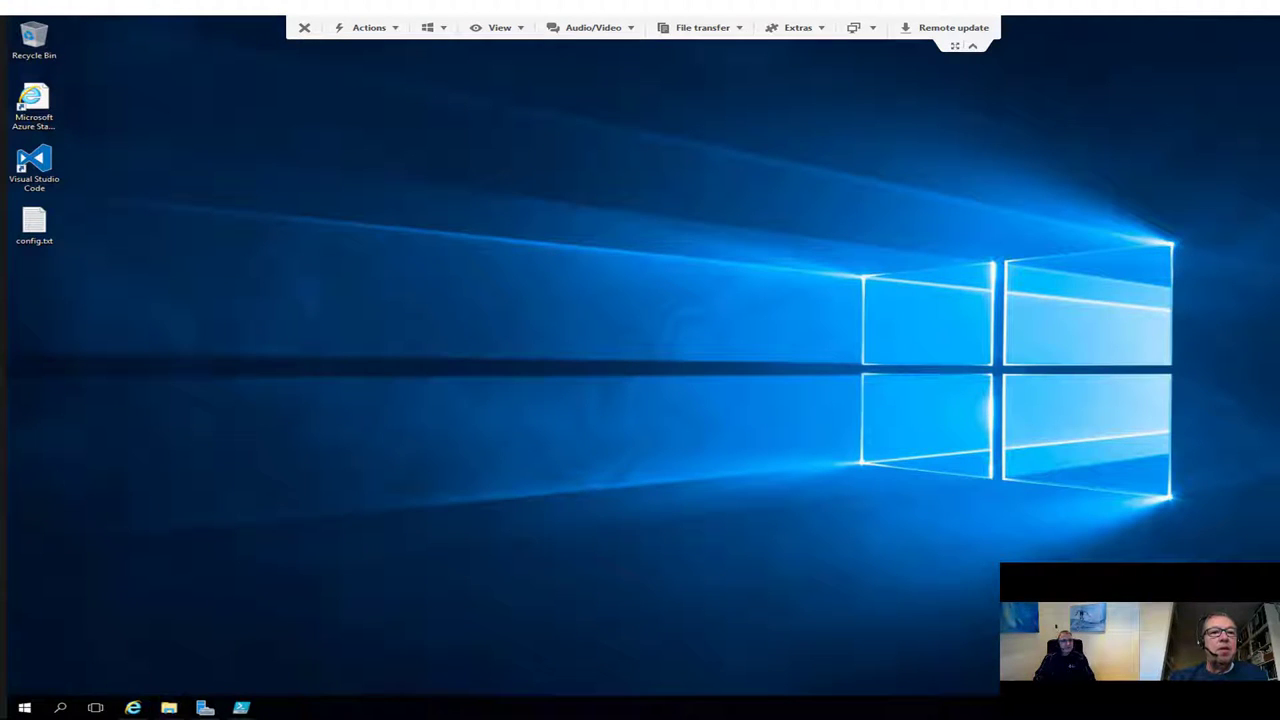
Step: Launch the Azure Stack Portal shortcut on the host desktop and maximize the browser
left_click(34, 168)
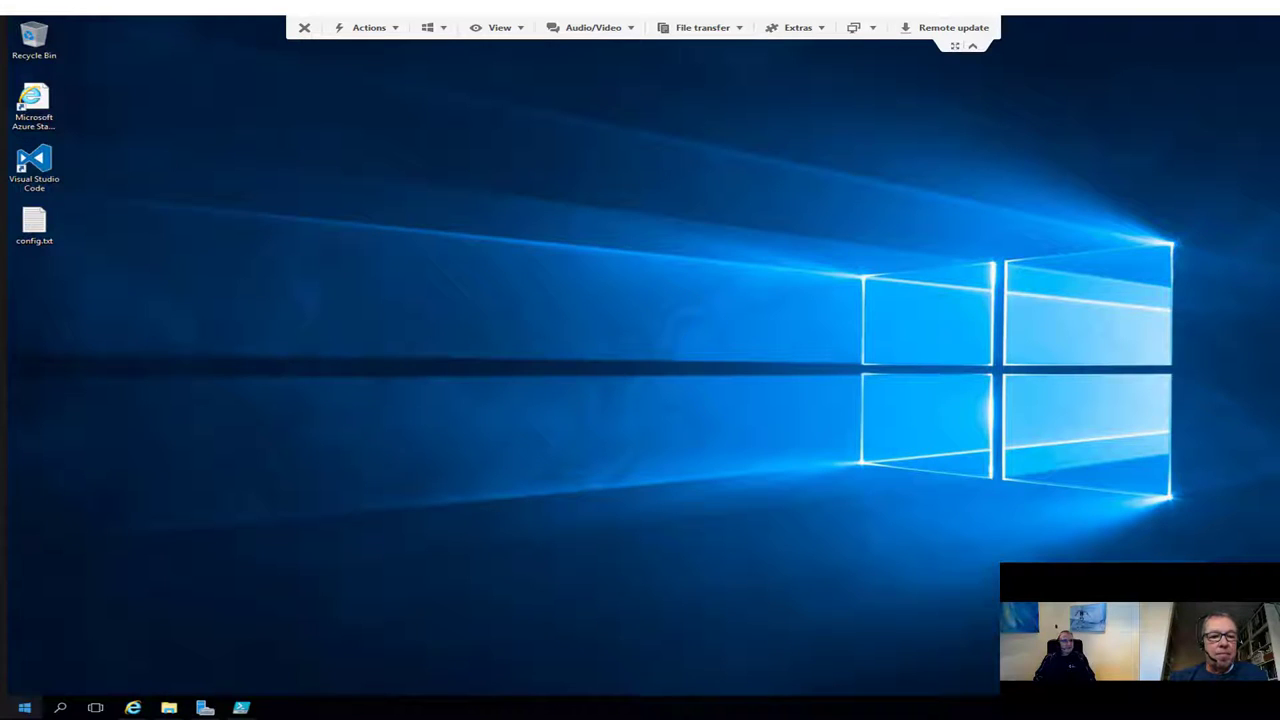
left_click(34, 108)
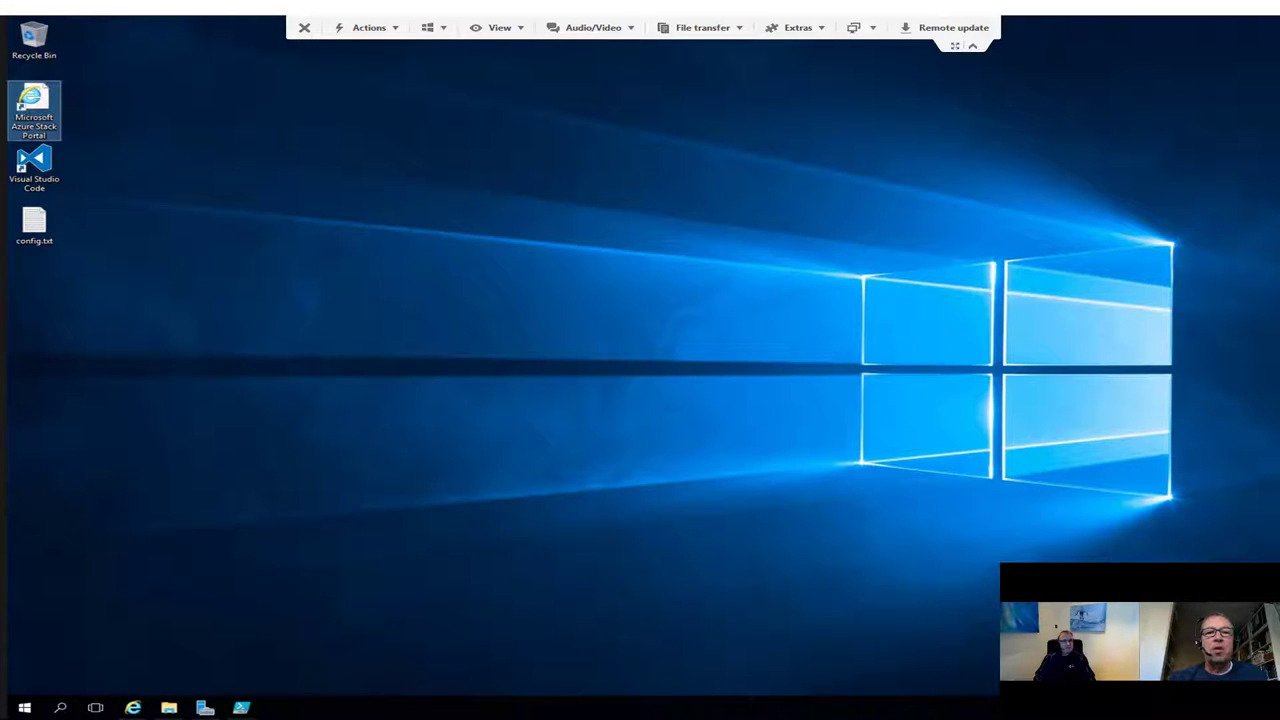
key("Return")
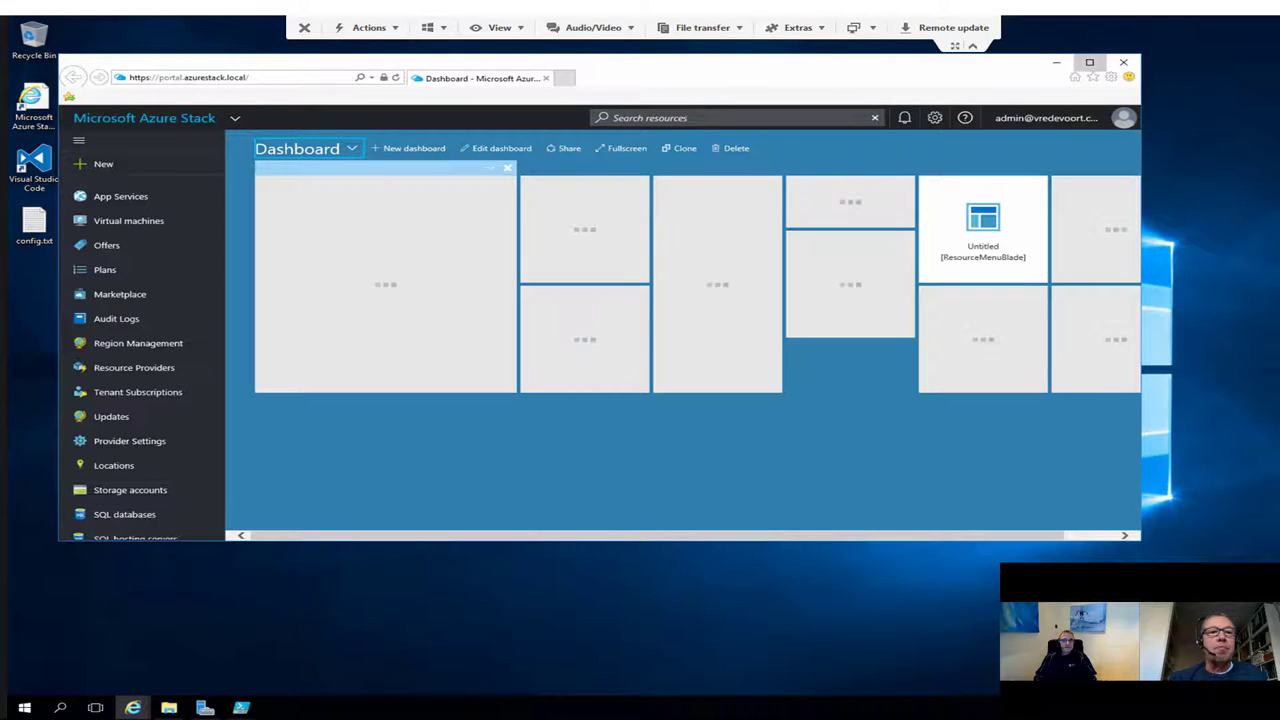
key("super+Up")
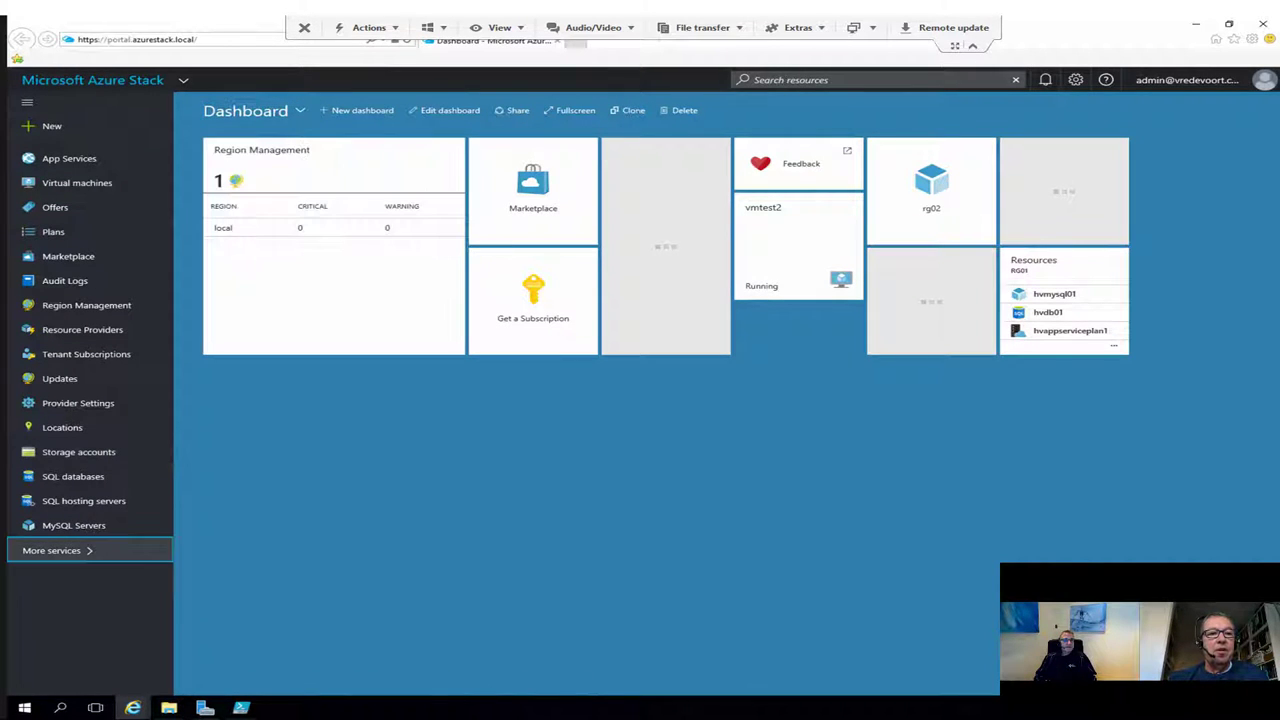
Step: Star Storage accounts, Network security groups, Virtual networks and Load balancers, then open New
left_click(52, 550)
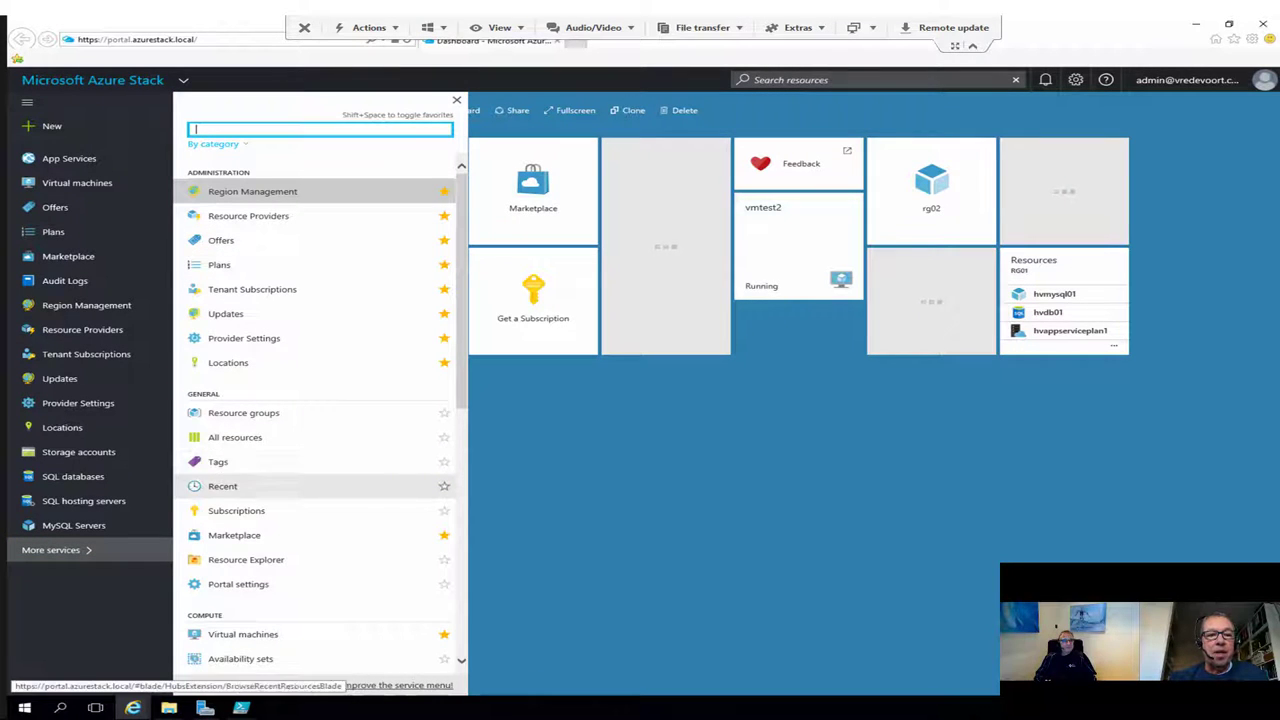
scroll(300, 510, "down", 3)
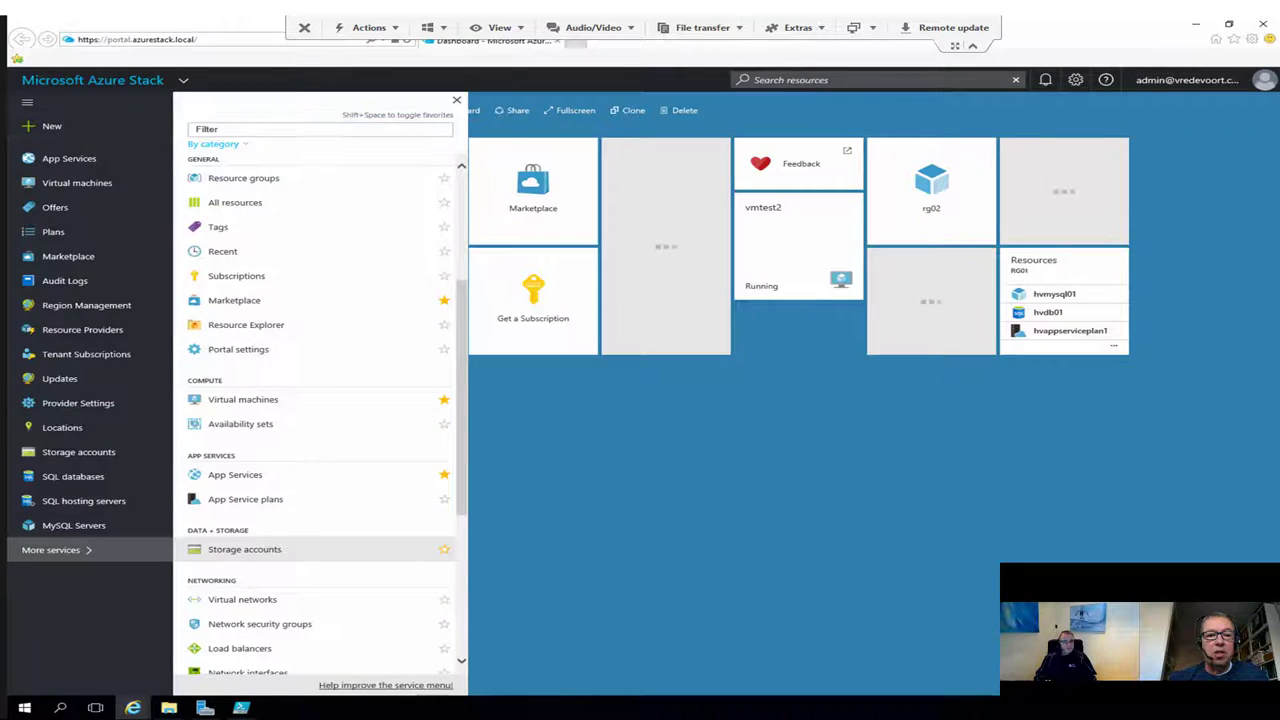
left_click(444, 549)
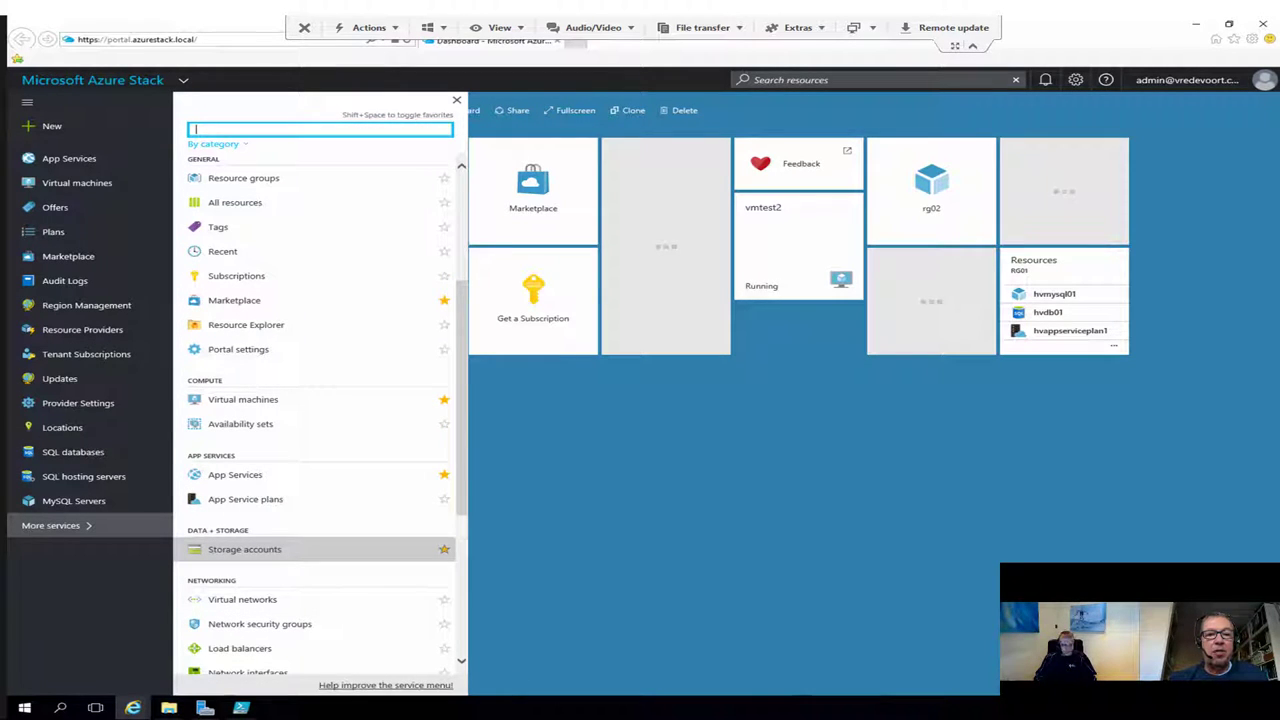
left_click(444, 549)
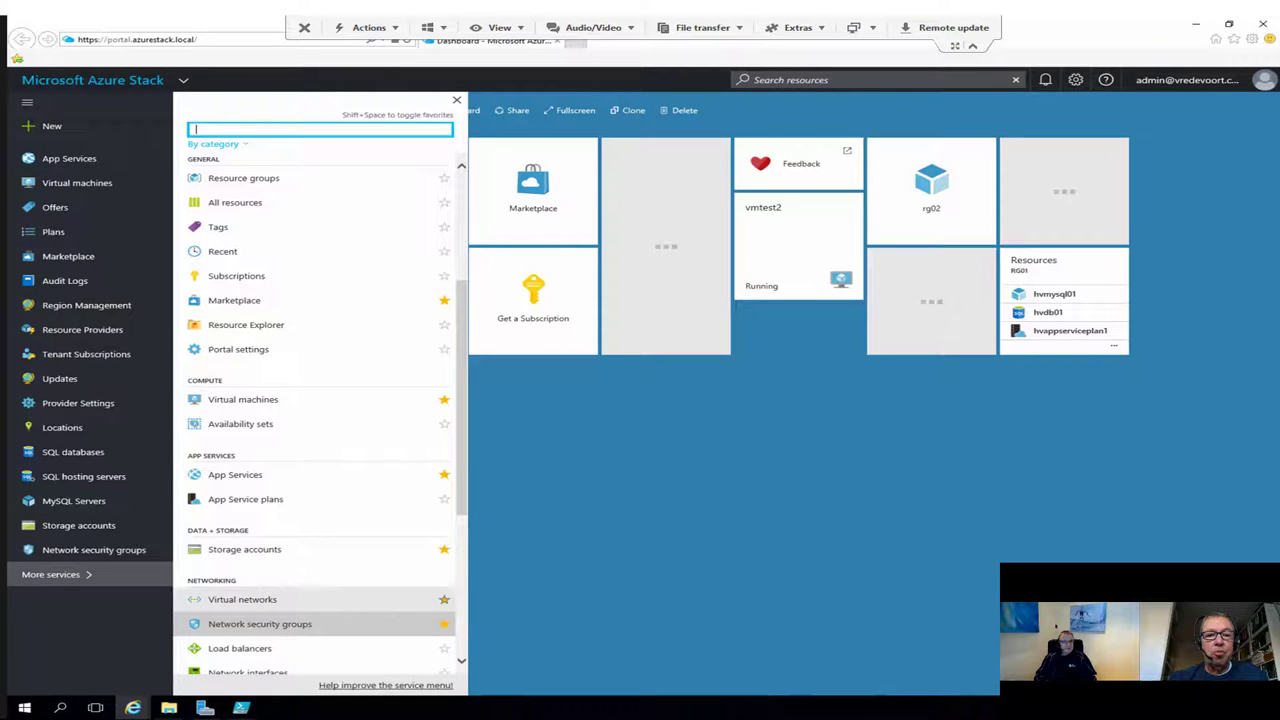
left_click(444, 599)
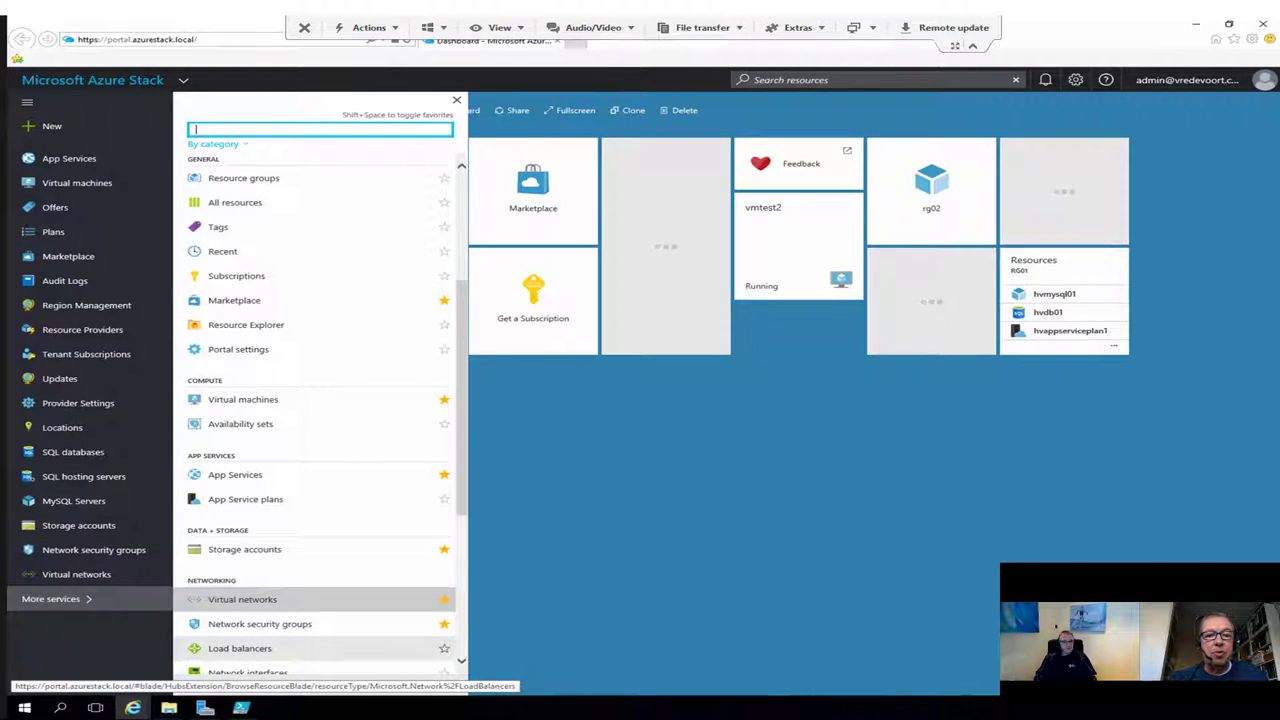
left_click(444, 648)
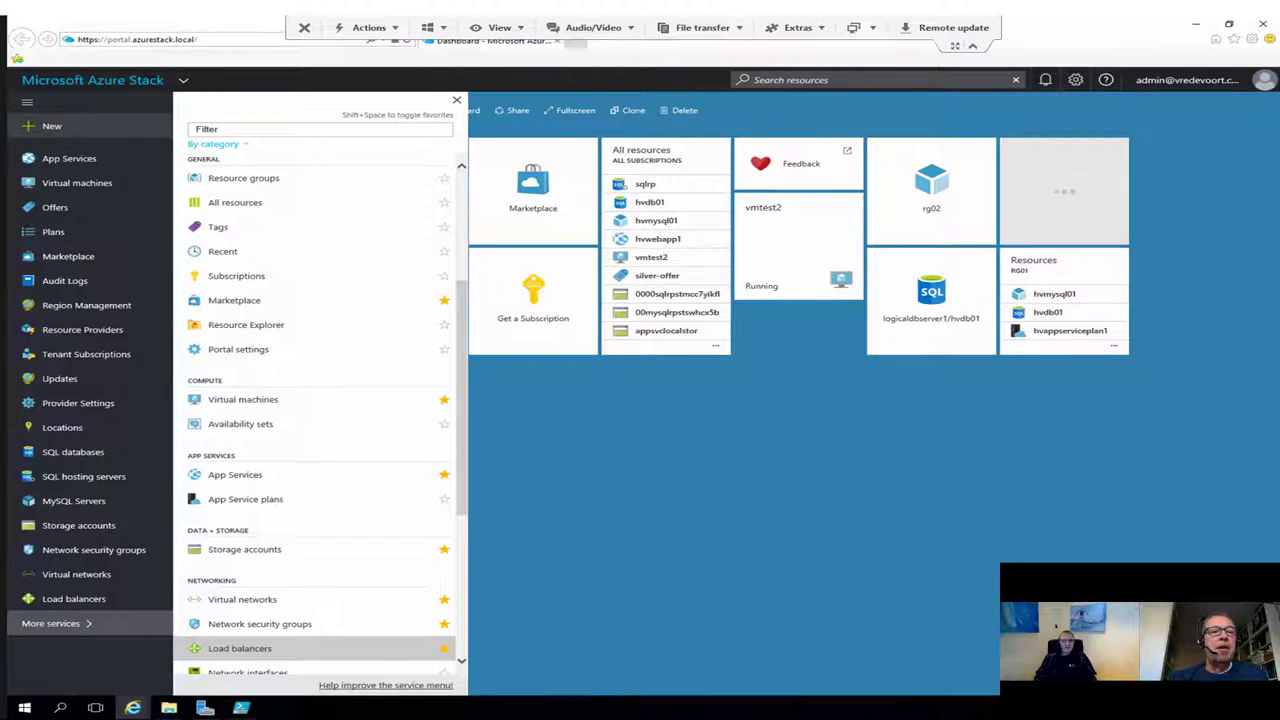
left_click(47, 127)
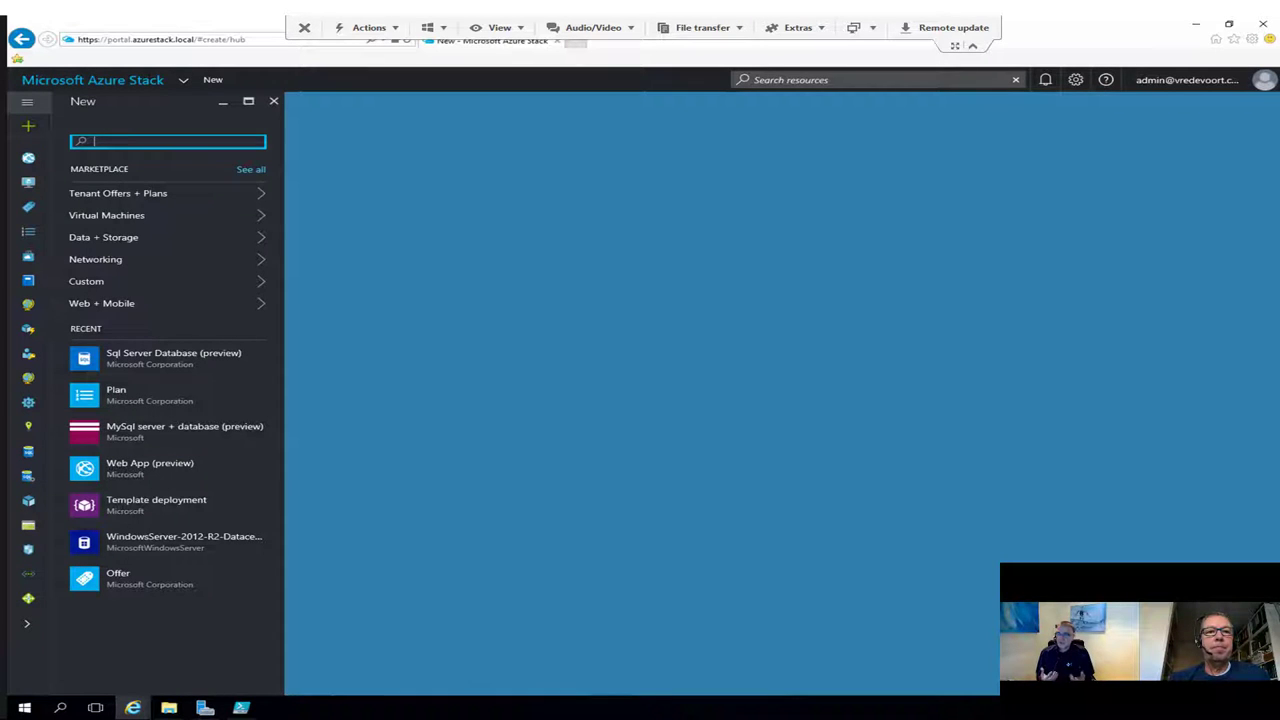
Step: Expand the hub menu and go to Region Management for the local region
left_click(27, 101)
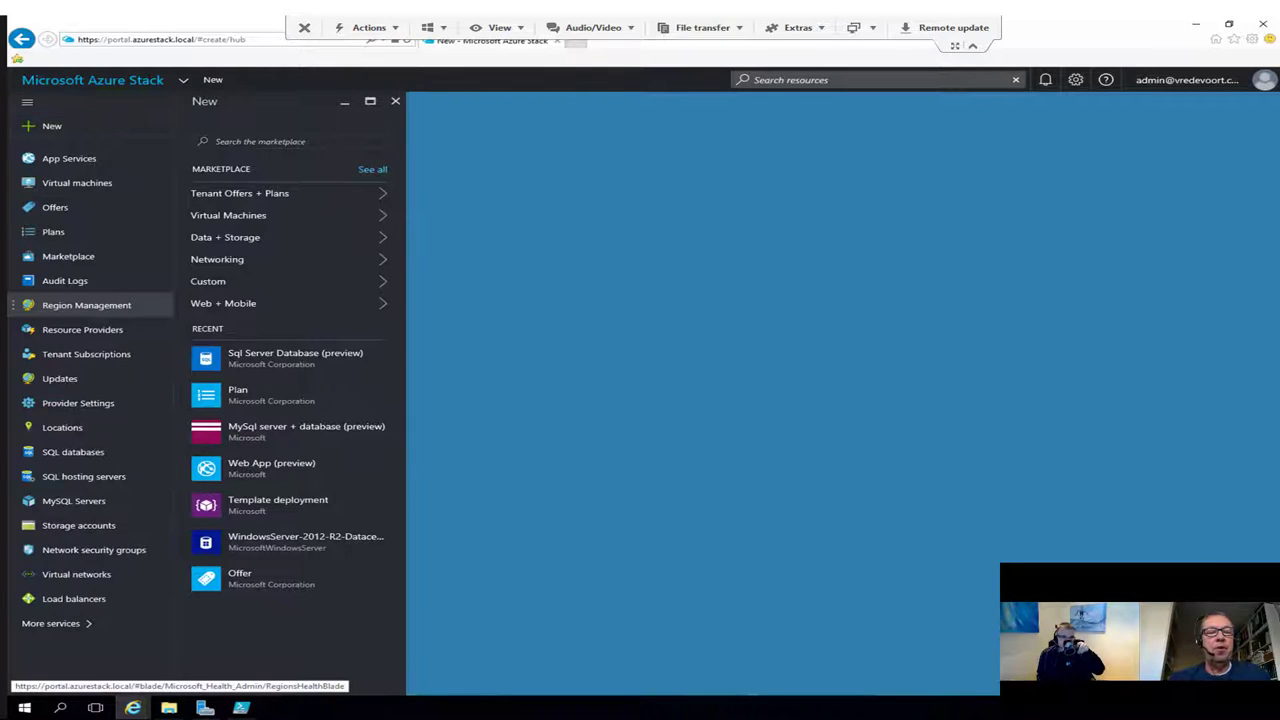
left_click(86, 305)
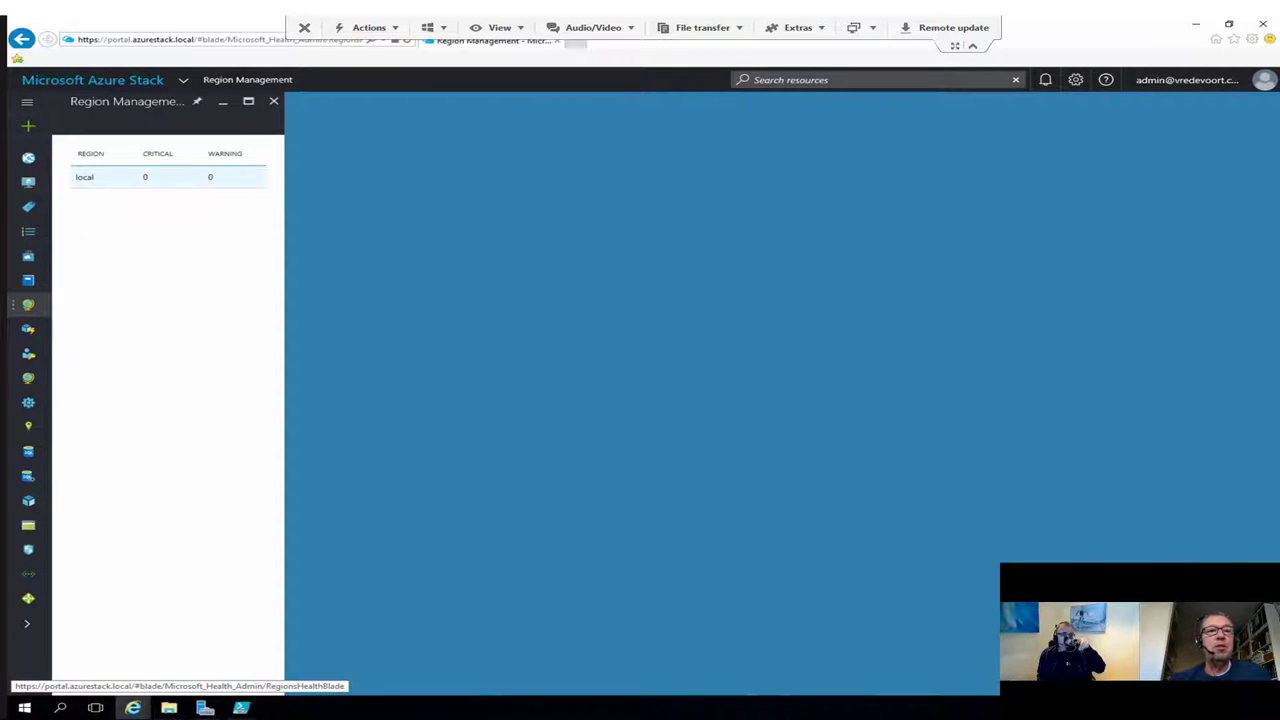
Step: Open the local region's overview and settings, then start a new Internet Explorer window
left_click(84, 177)
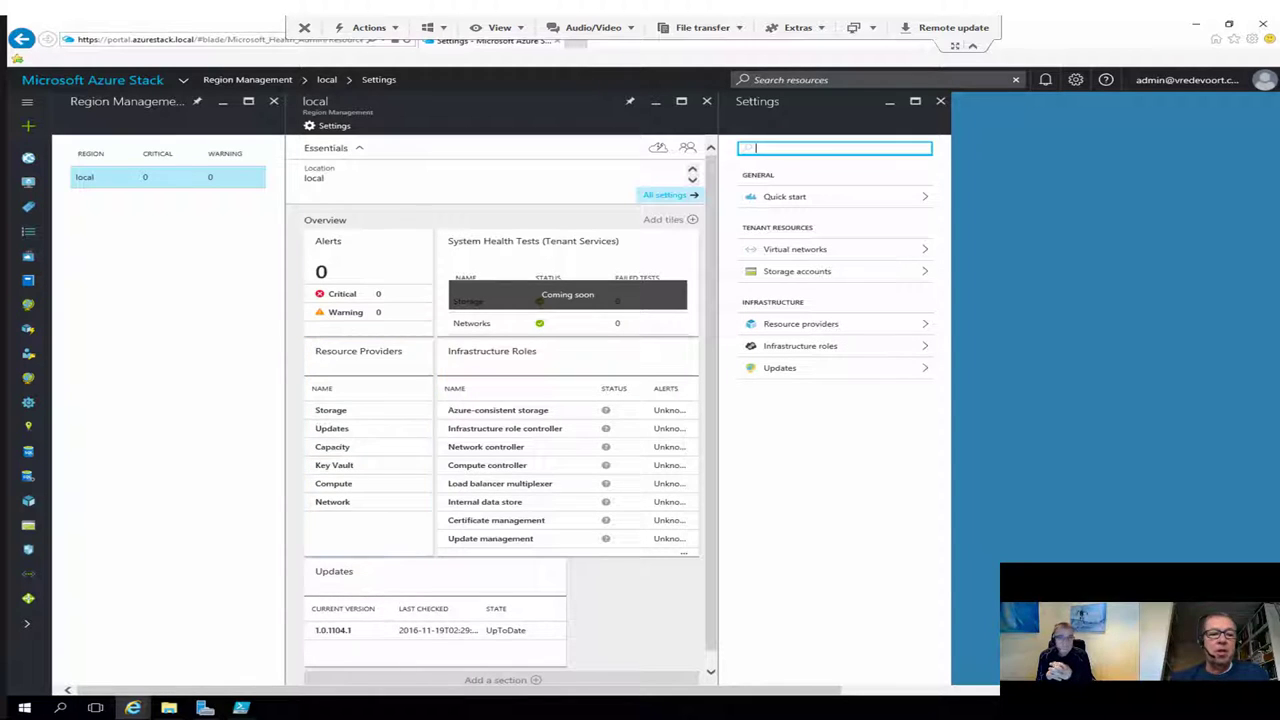
right_click(132, 707)
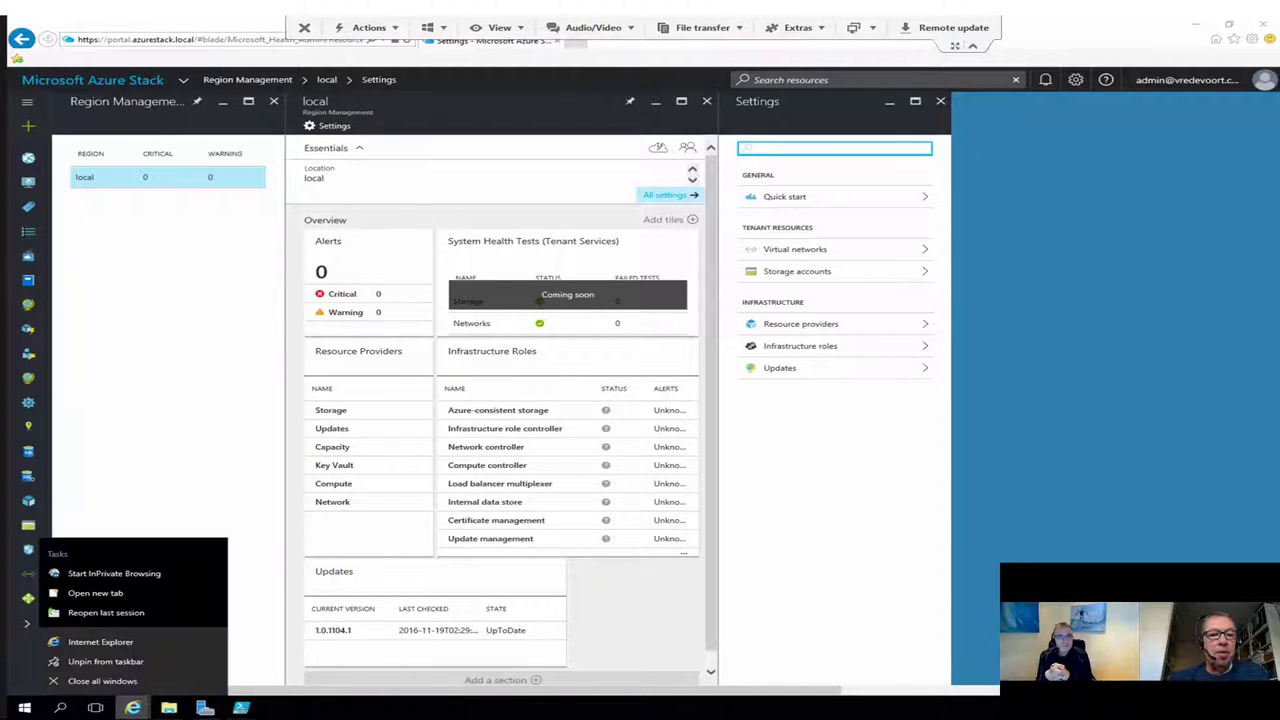
left_click(100, 641)
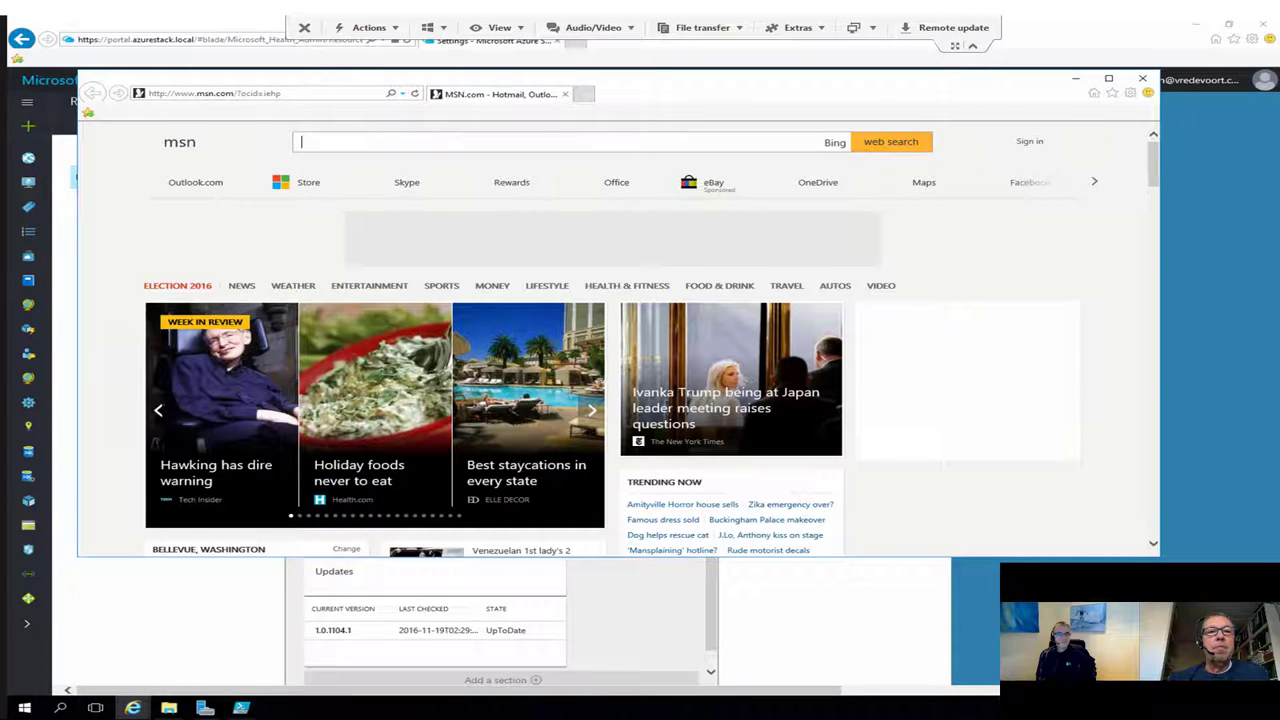
left_click(215, 93)
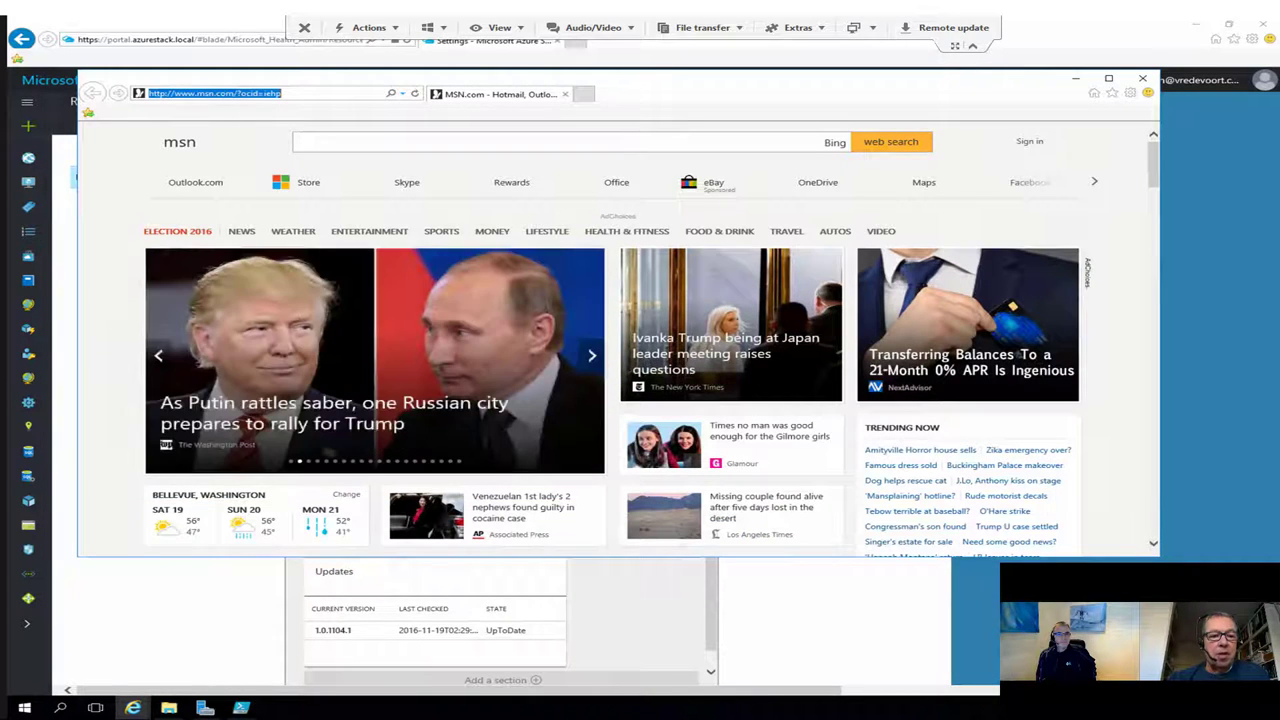
right_click(132, 708)
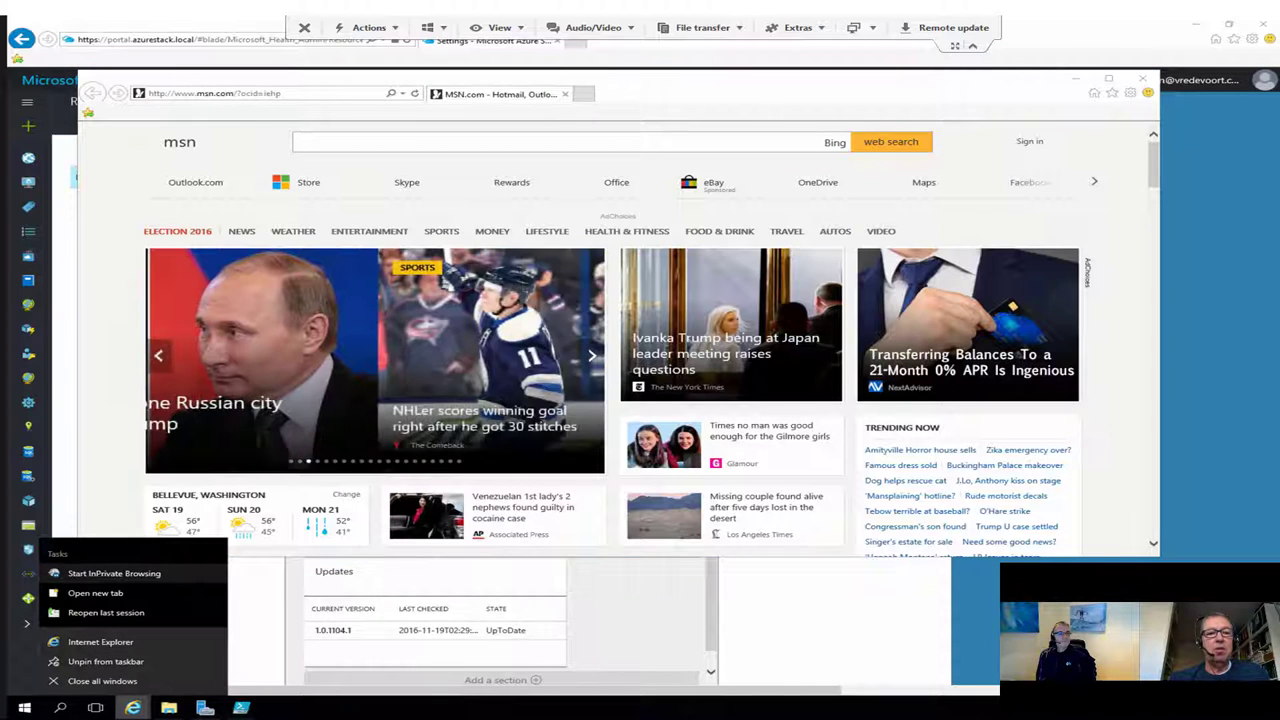
left_click(110, 573)
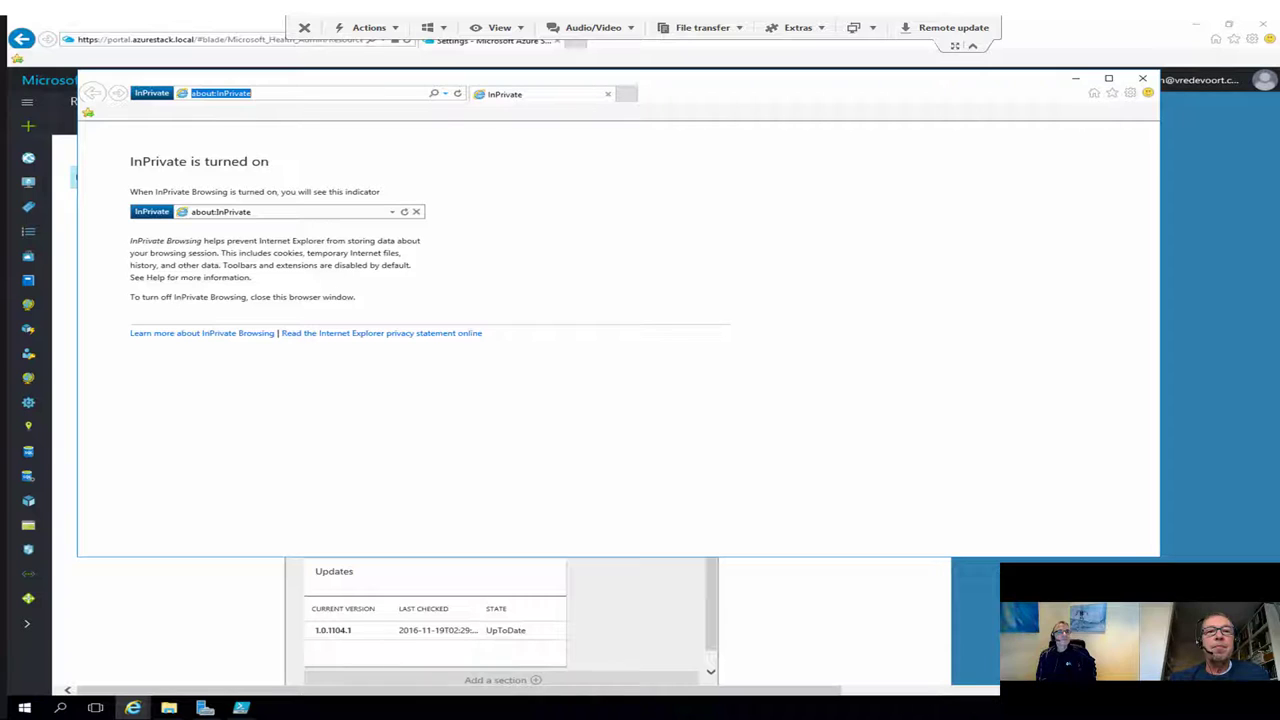
key("Down")
key("Return")
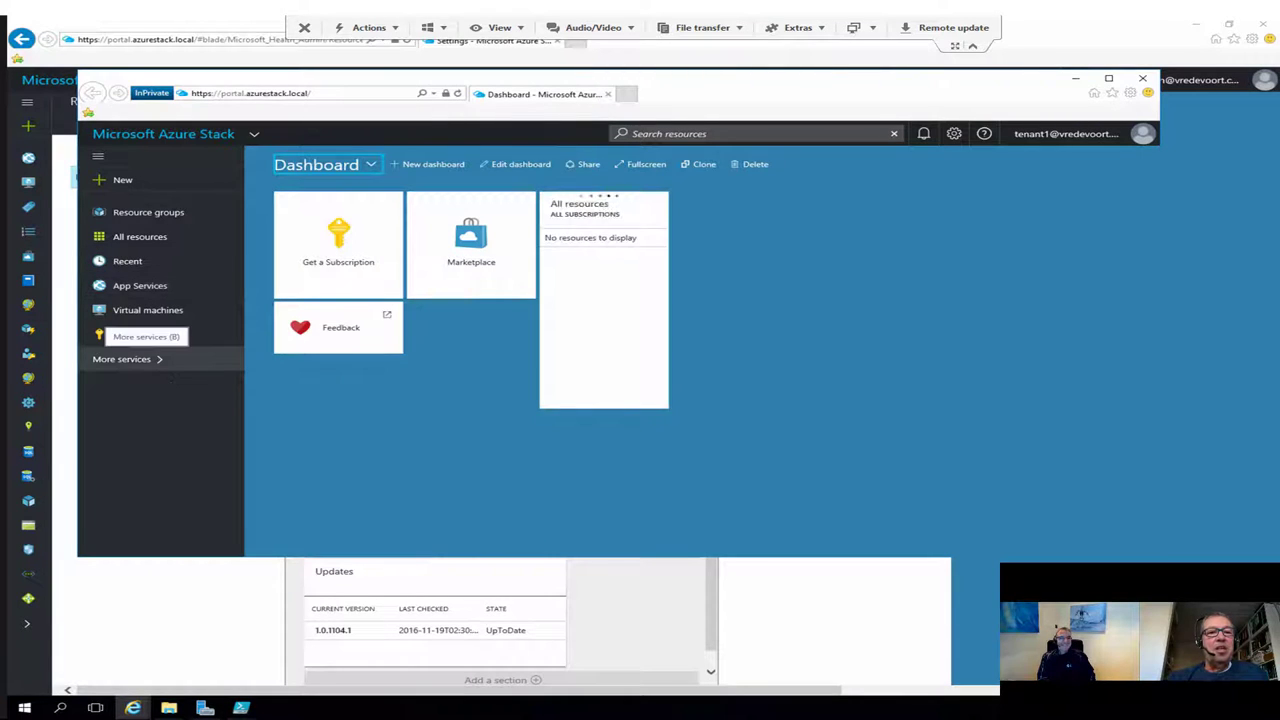
Step: Browse the tenant portal's More services, move the InPrivate window aside, and close the MSN window
left_click(121, 359)
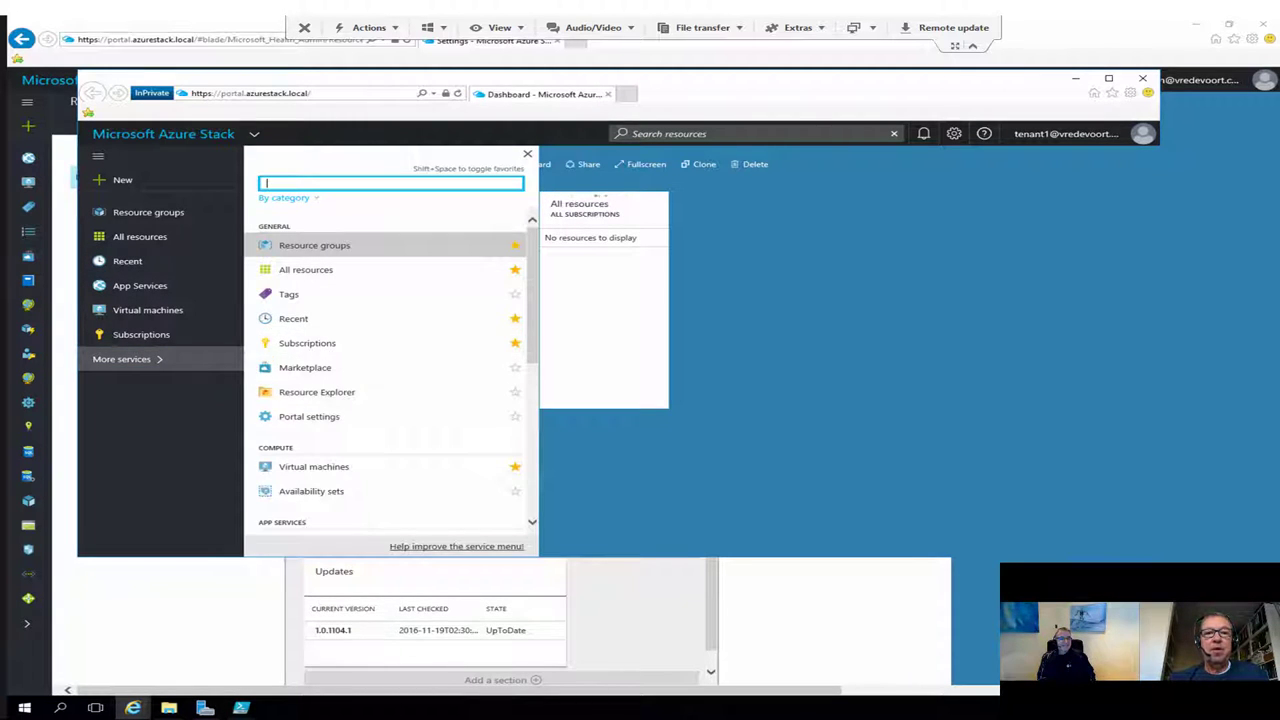
scroll(390, 370, "down", 5)
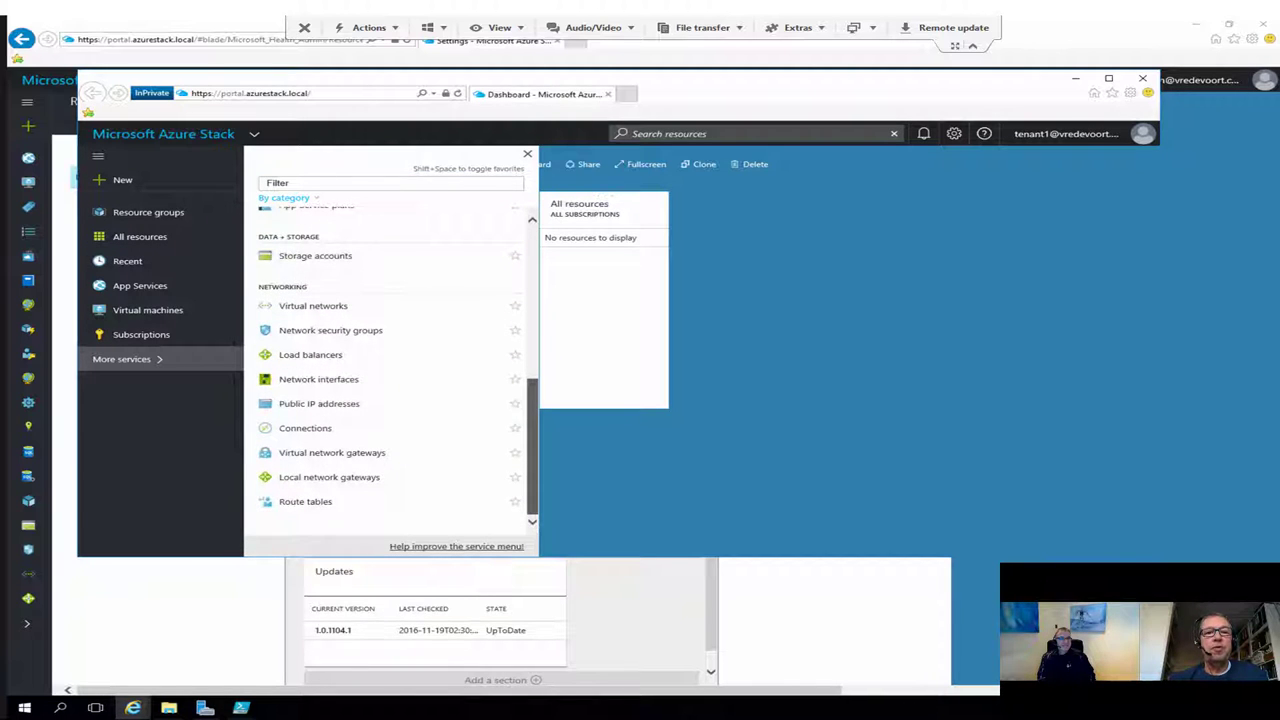
scroll(390, 370, "up", 5)
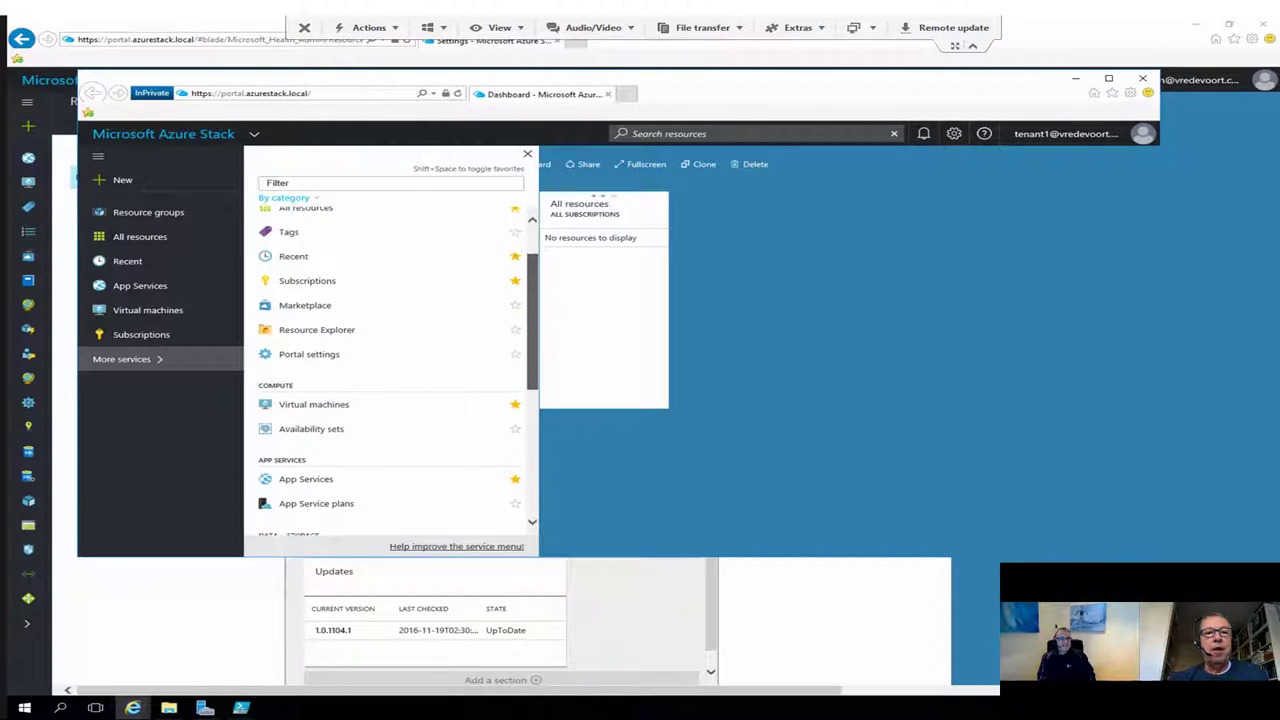
scroll(390, 370, "up", 2)
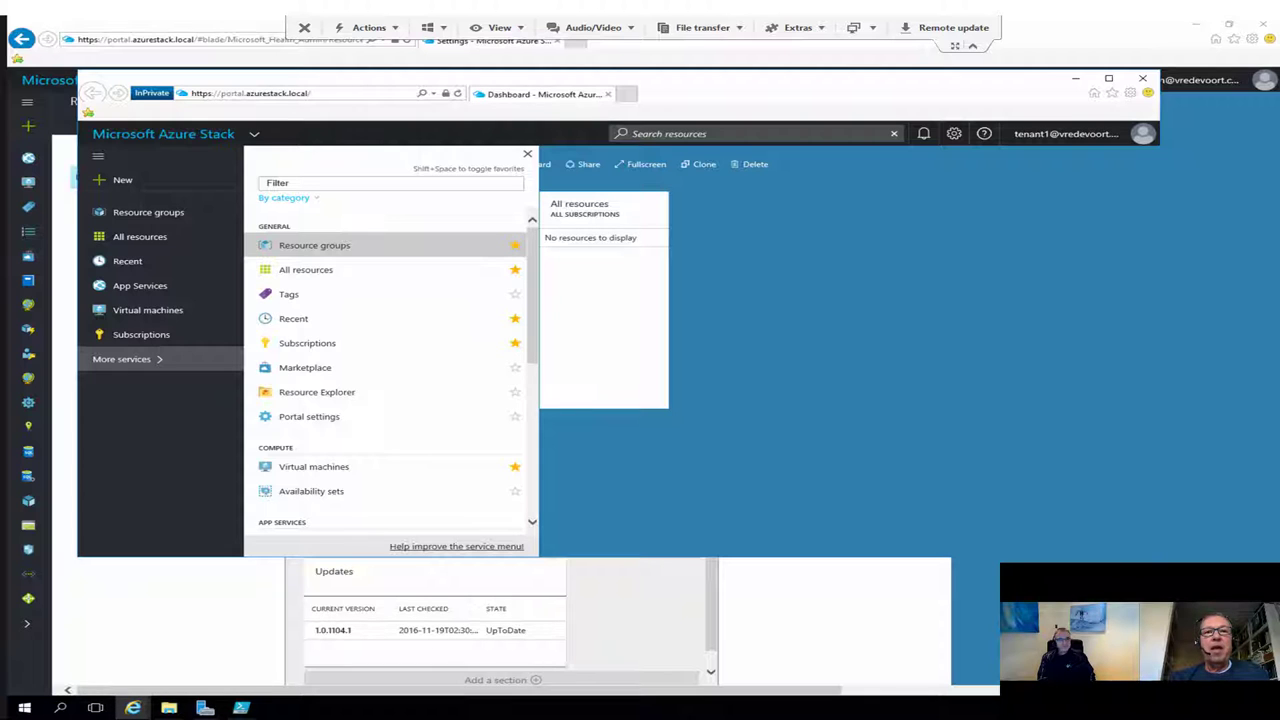
left_click_drag(850, 93, 1040, 123)
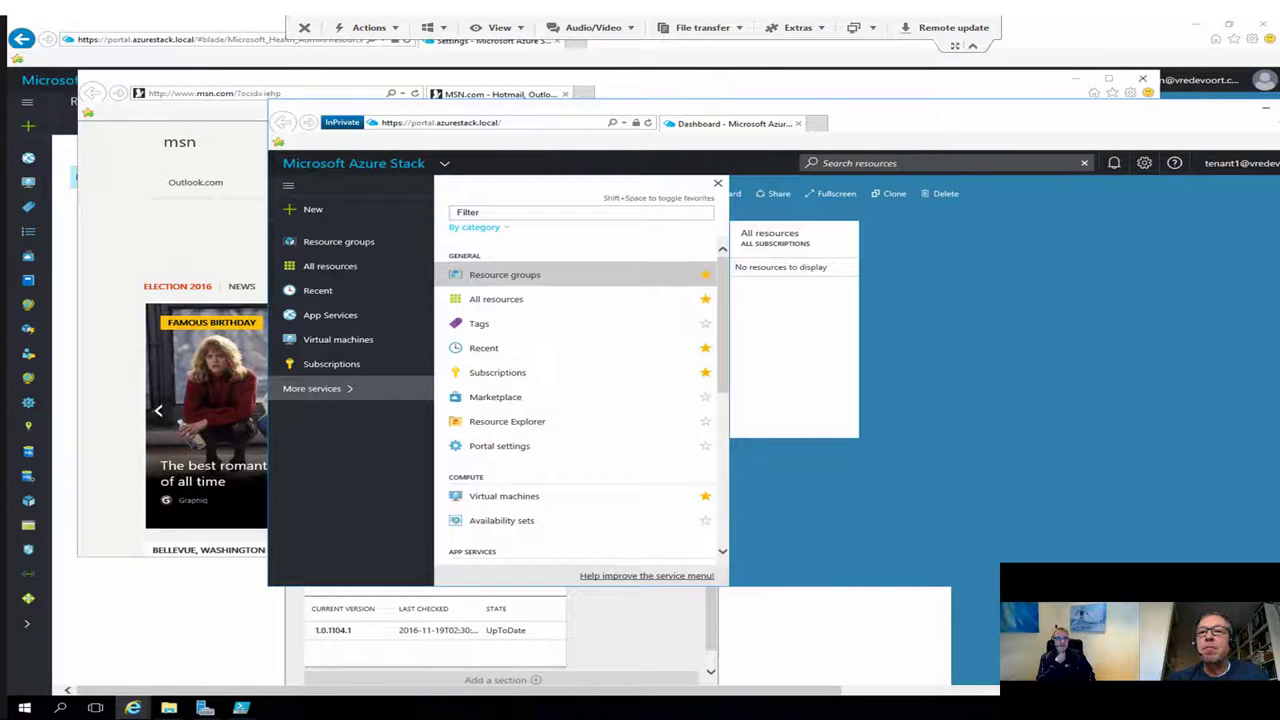
left_click(1142, 78)
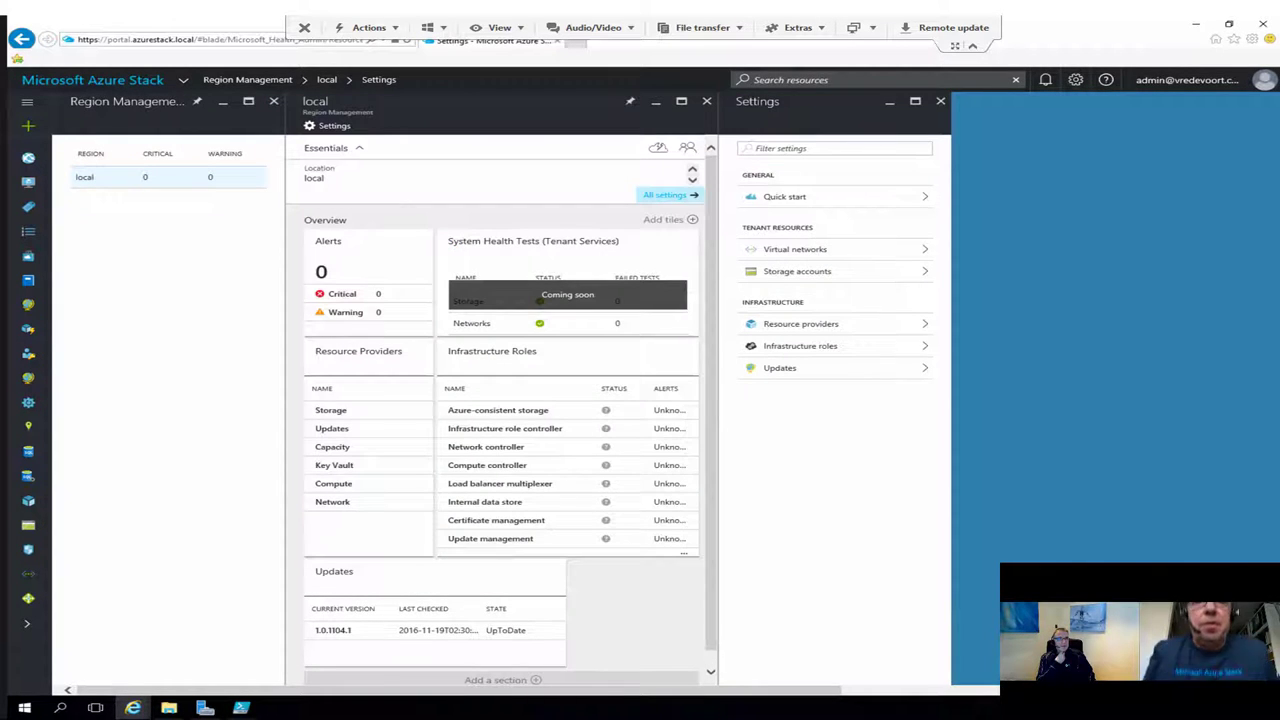
Step: Reselect the local region and open its Compute resource provider's VM Images list
left_click(150, 177)
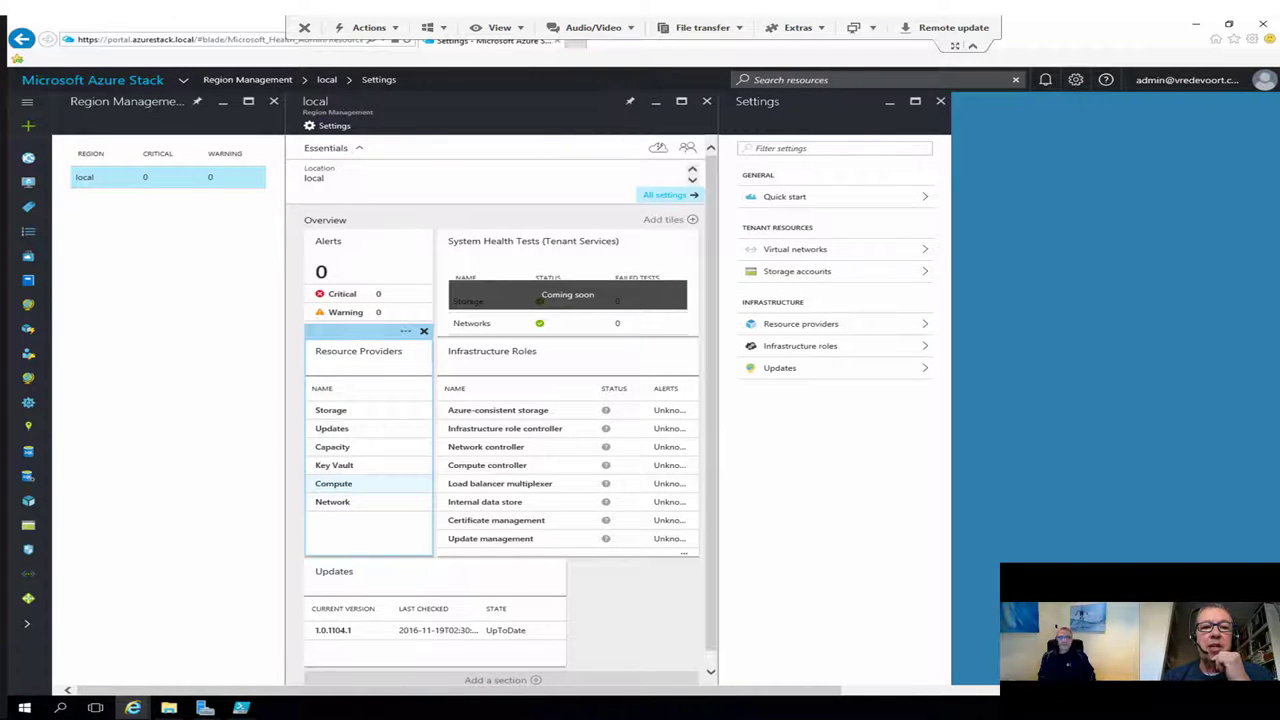
left_click(333, 483)
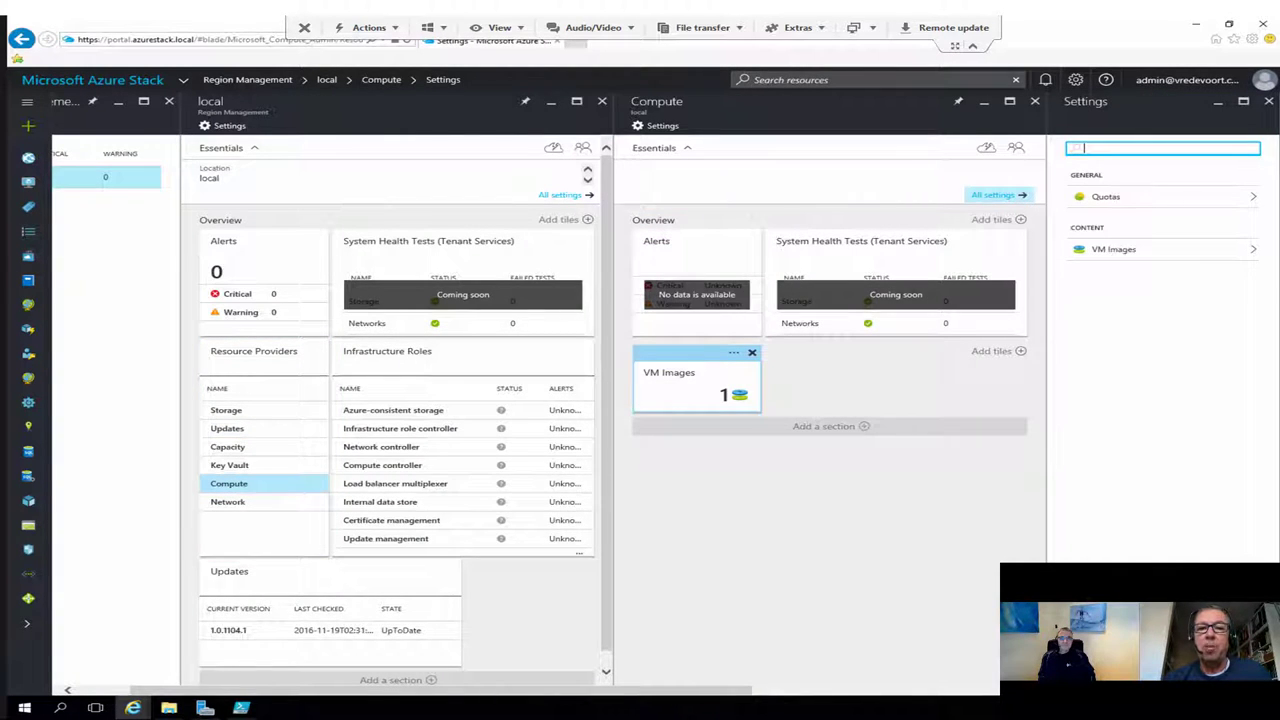
left_click(1113, 249)
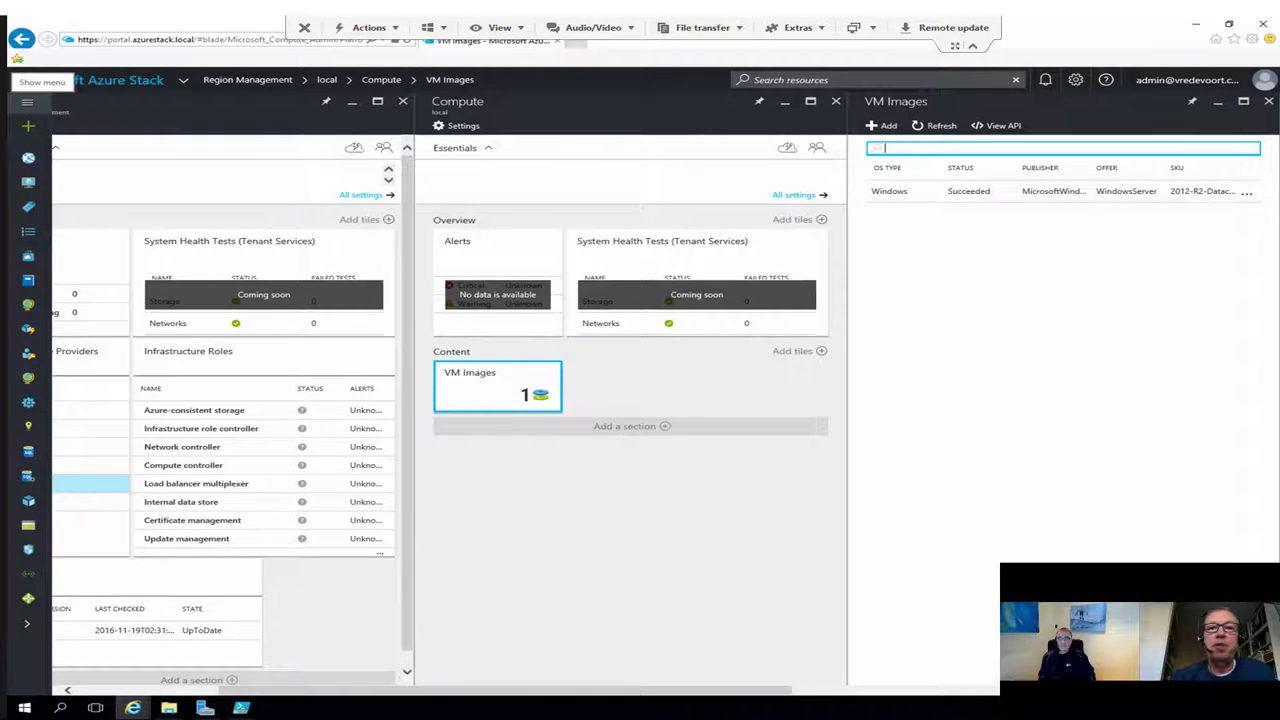
Step: View App Services with hvwebapp1 from the hub menu, then open the + New blade
left_click(27, 101)
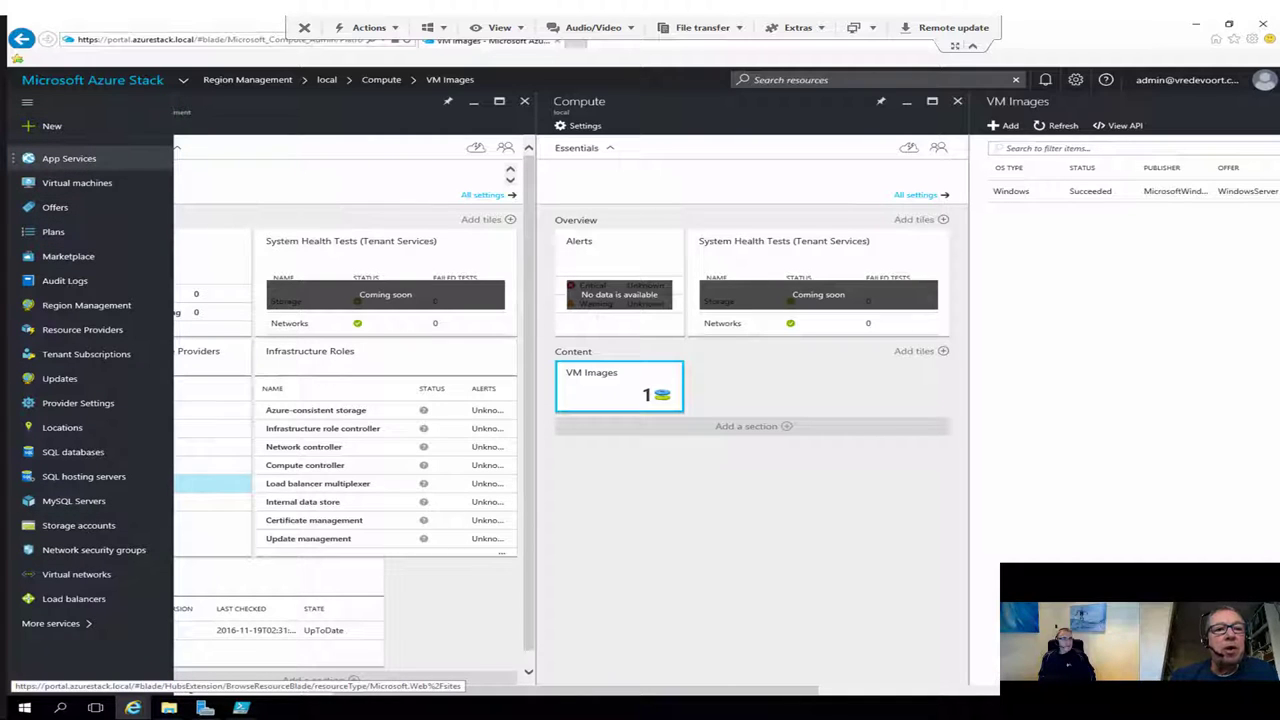
left_click(69, 158)
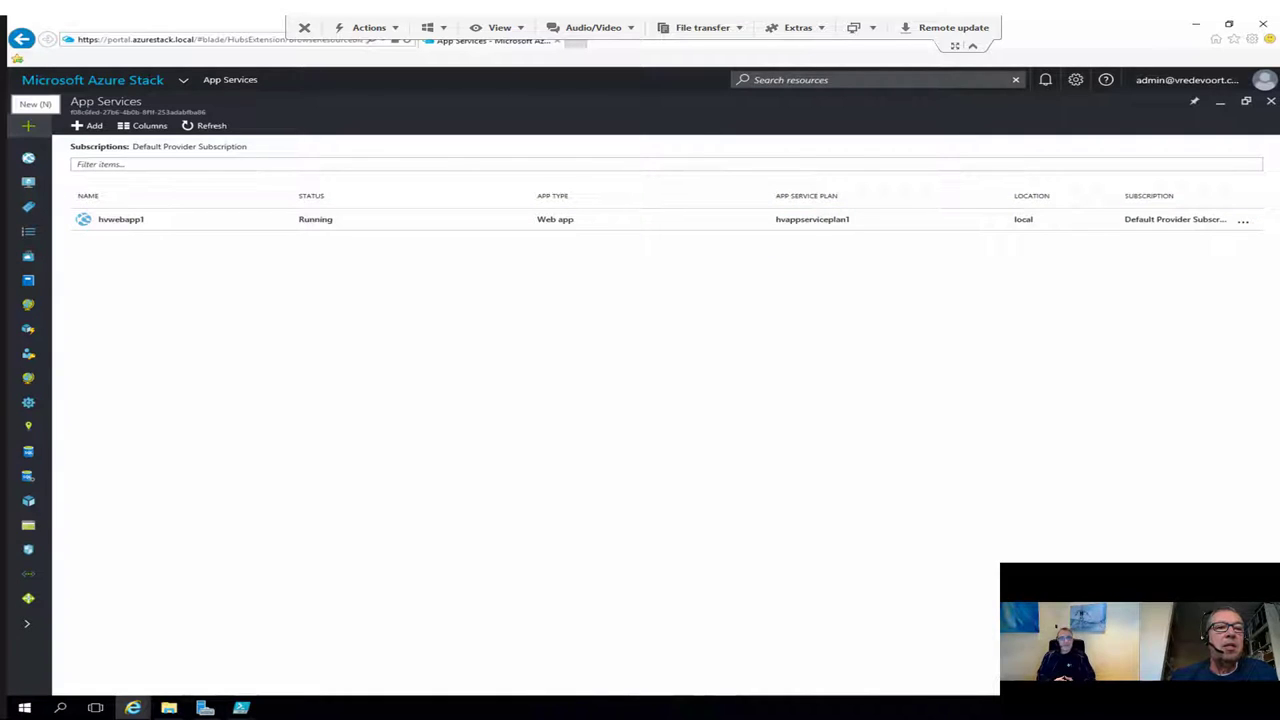
left_click(28, 125)
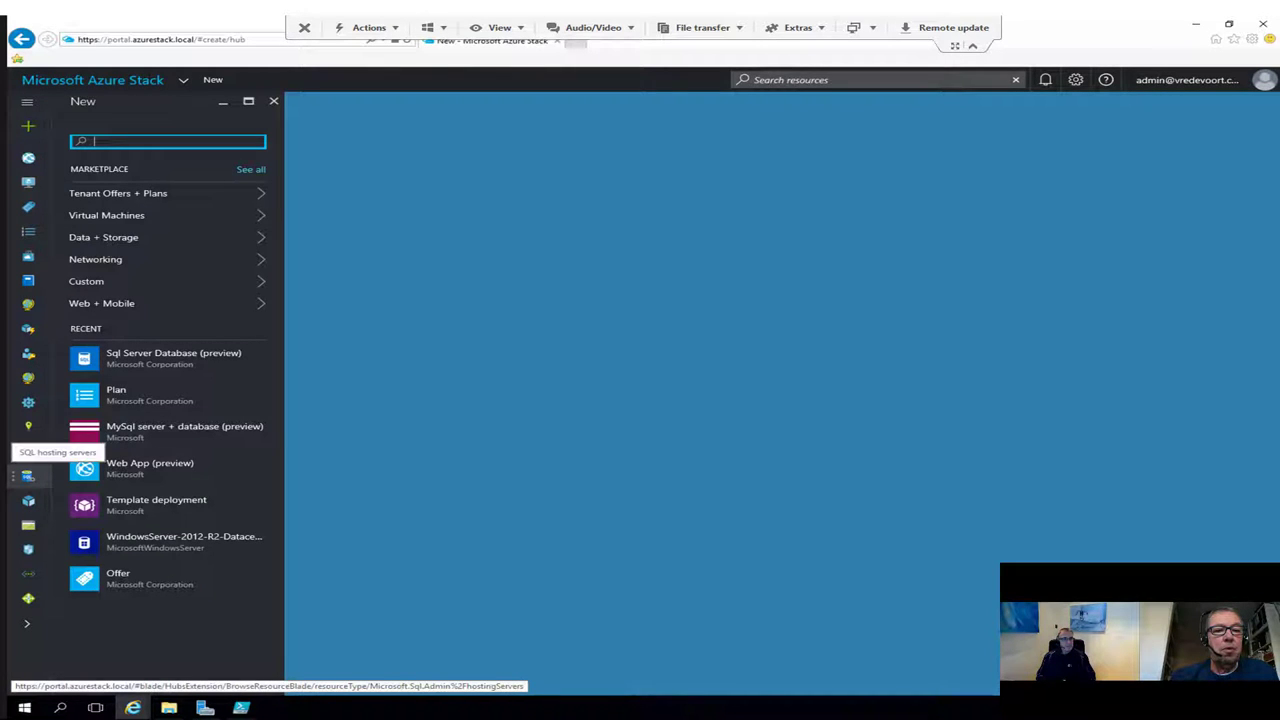
Step: Browse the MySQL servers list, then switch to the SQL databases list showing hvdb01
left_click(27, 101)
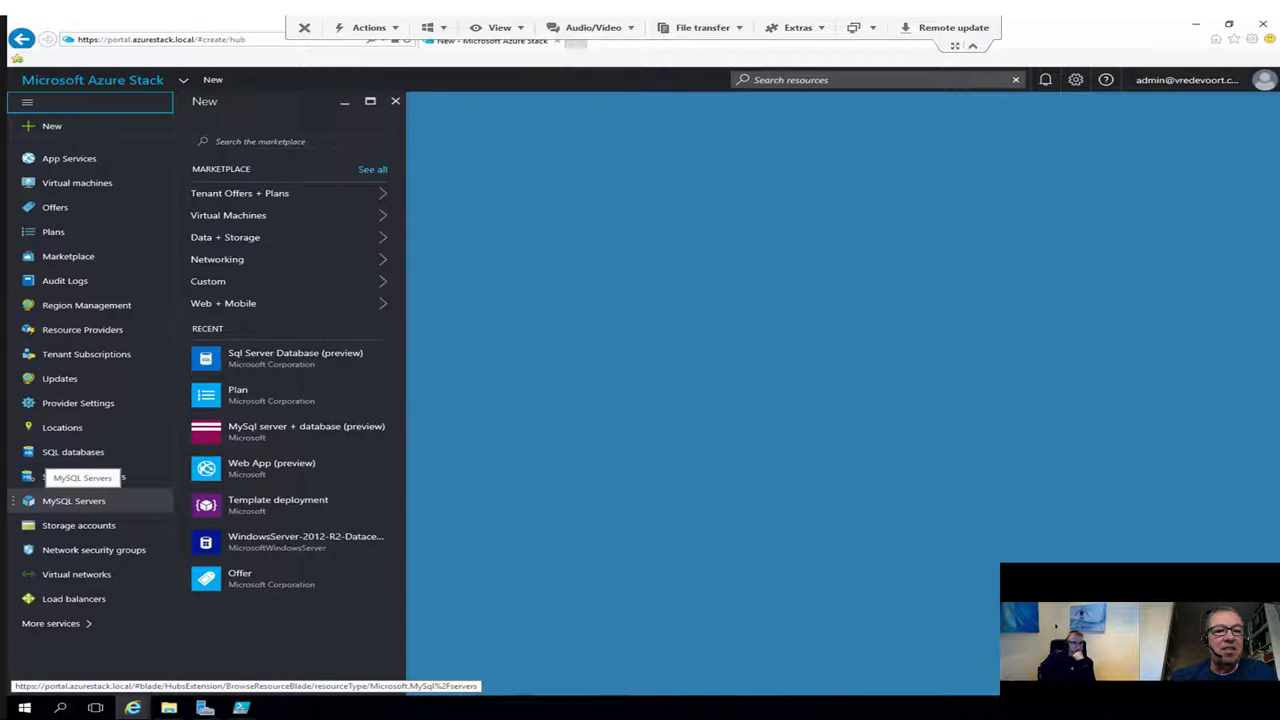
left_click(73, 500)
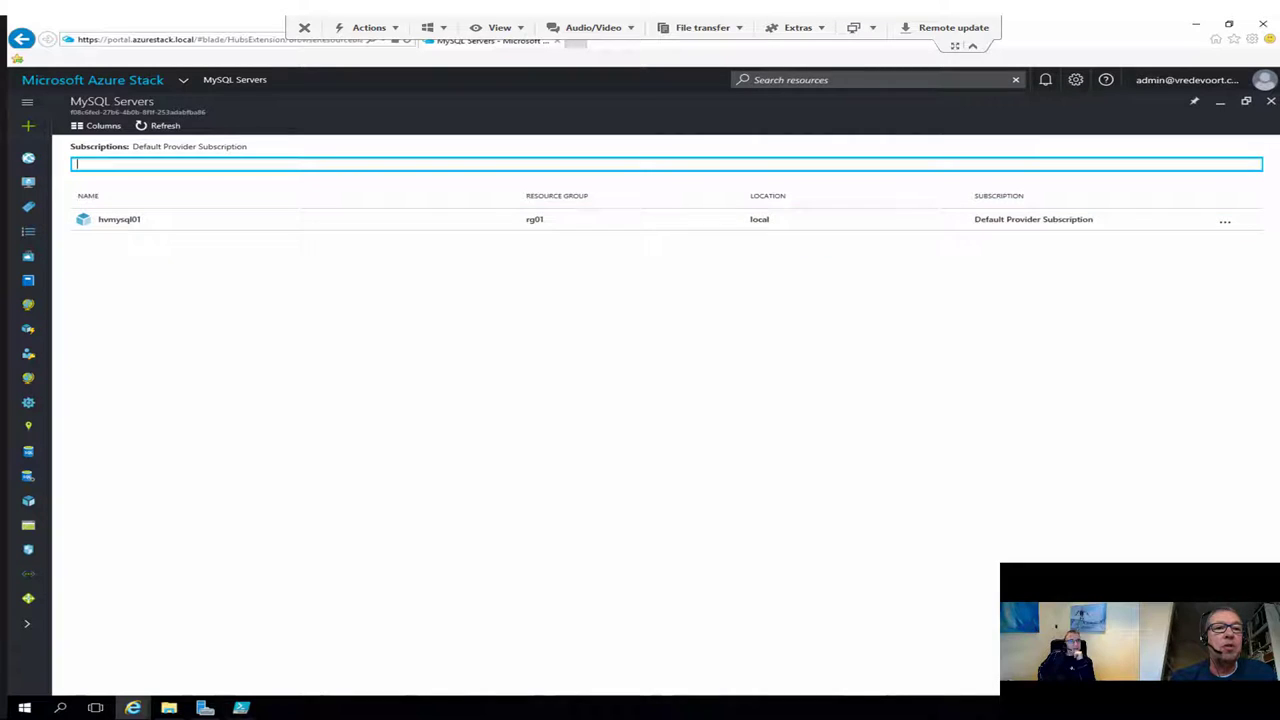
left_click(27, 101)
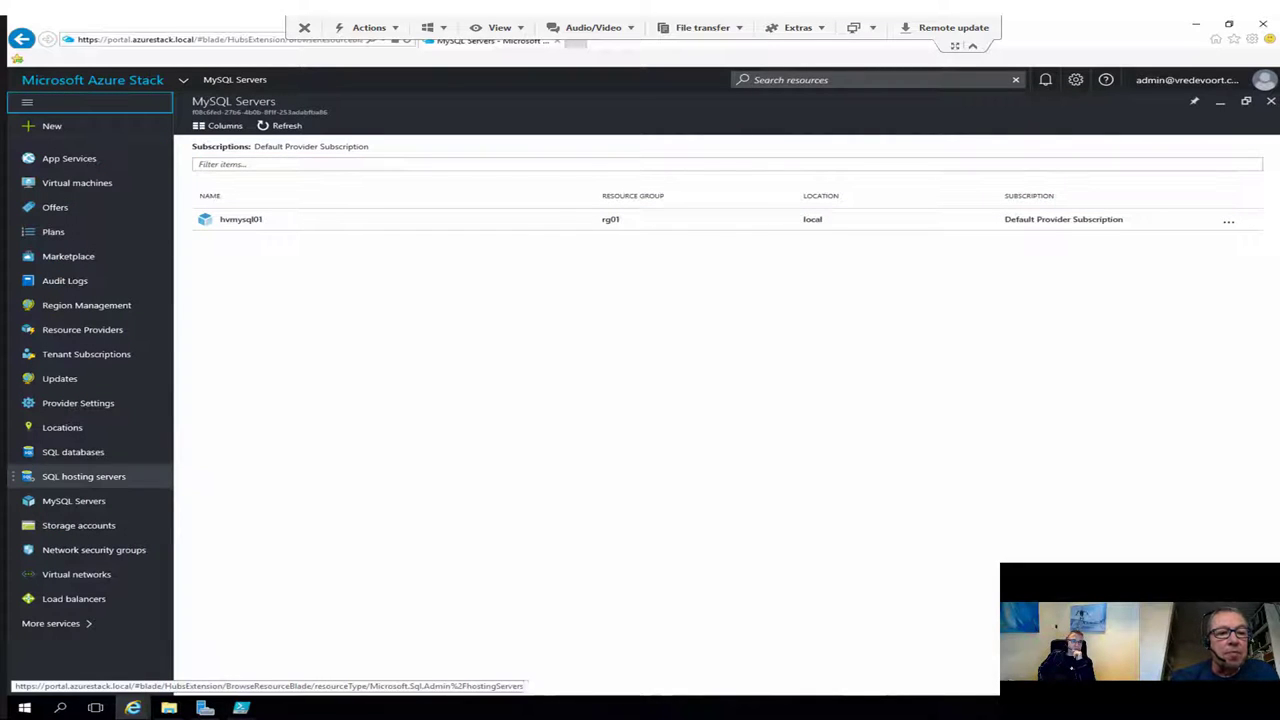
left_click(72, 452)
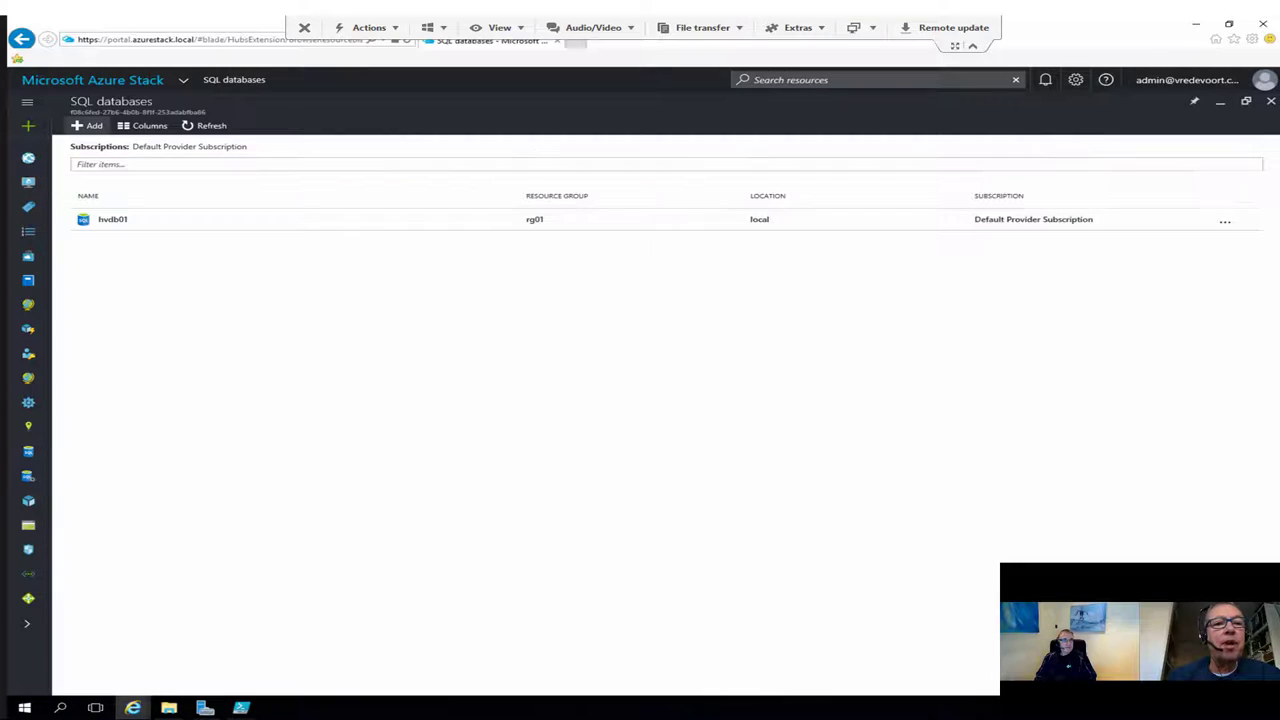
Step: Start a new SQL database named hvdb02 under the Default Provider Subscription
left_click(87, 125)
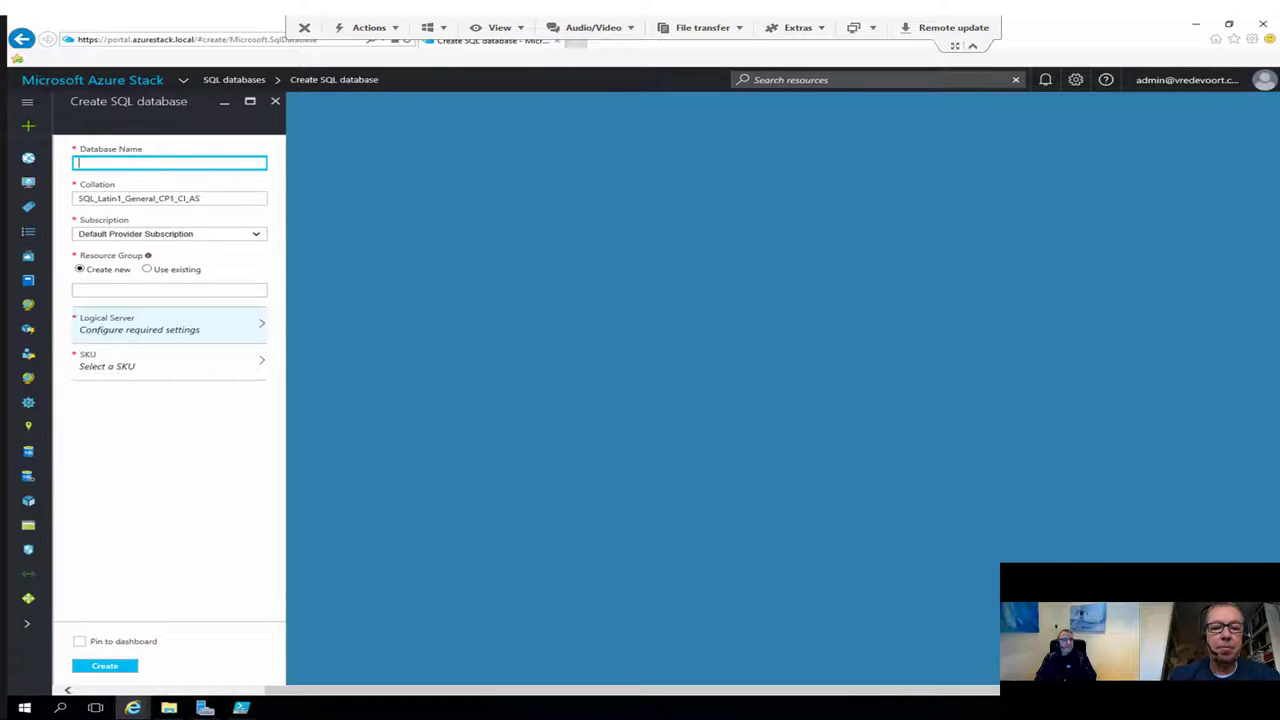
type("h")
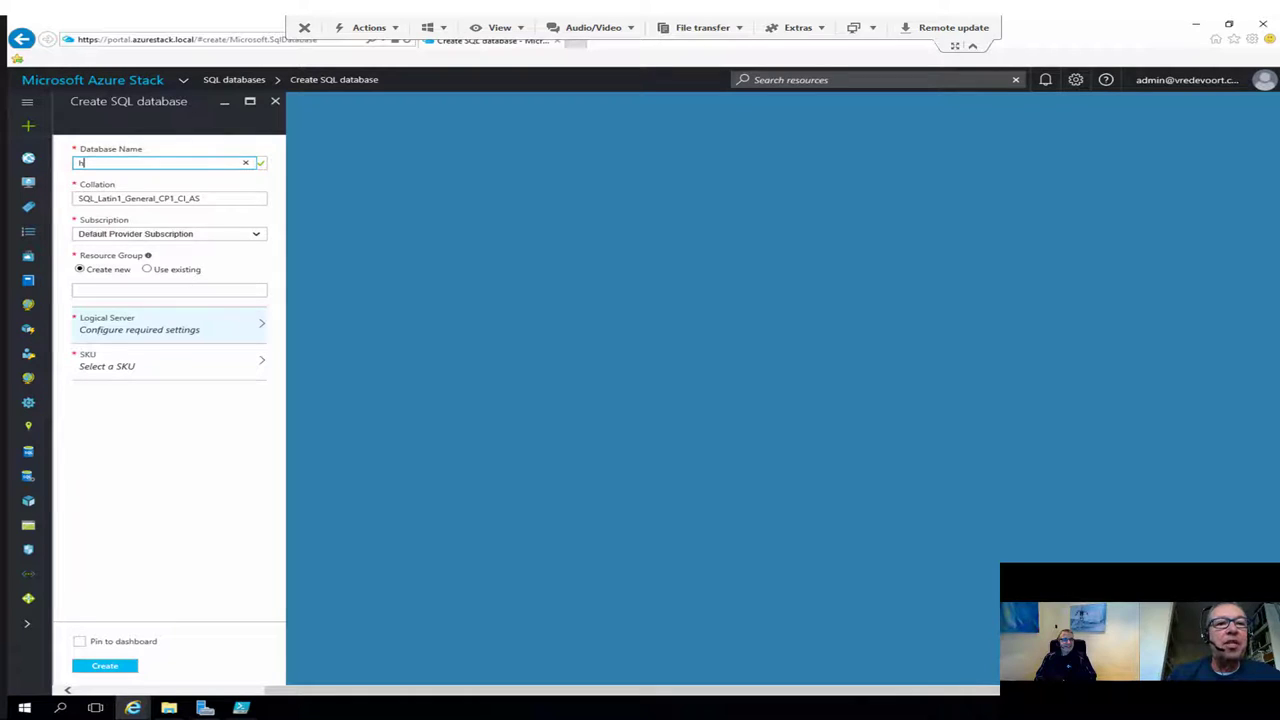
type("v")
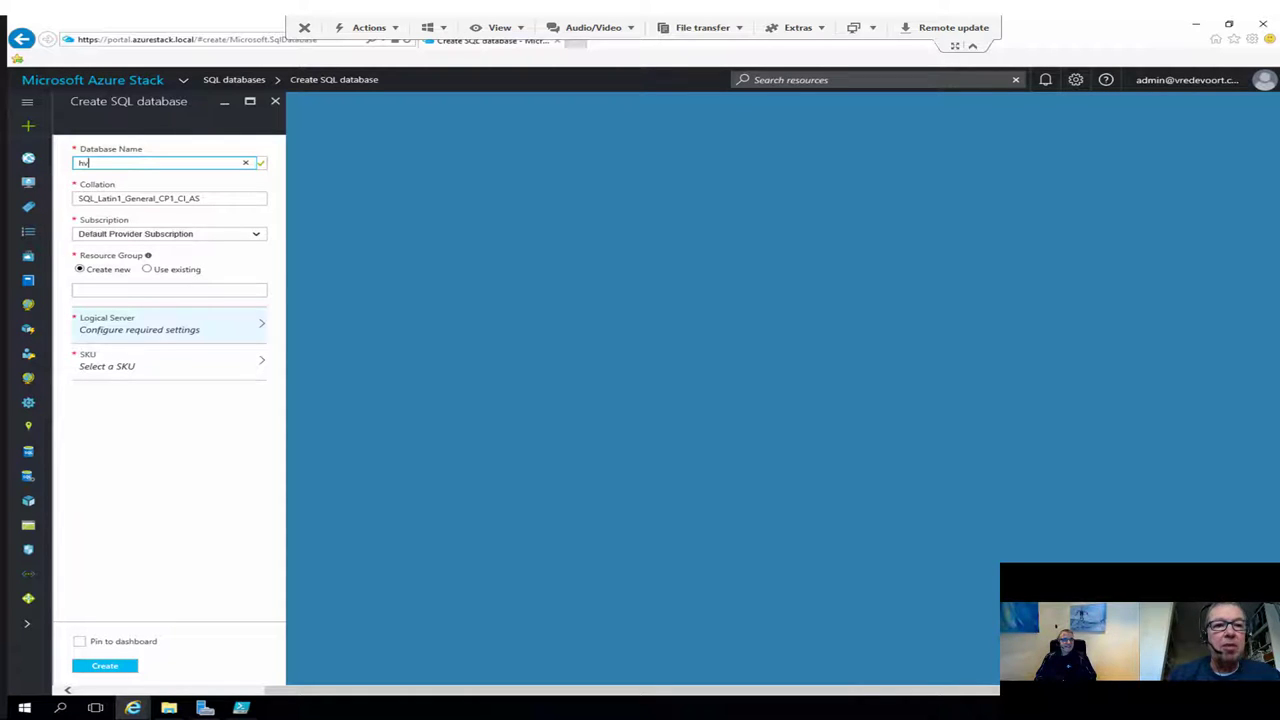
type("db02")
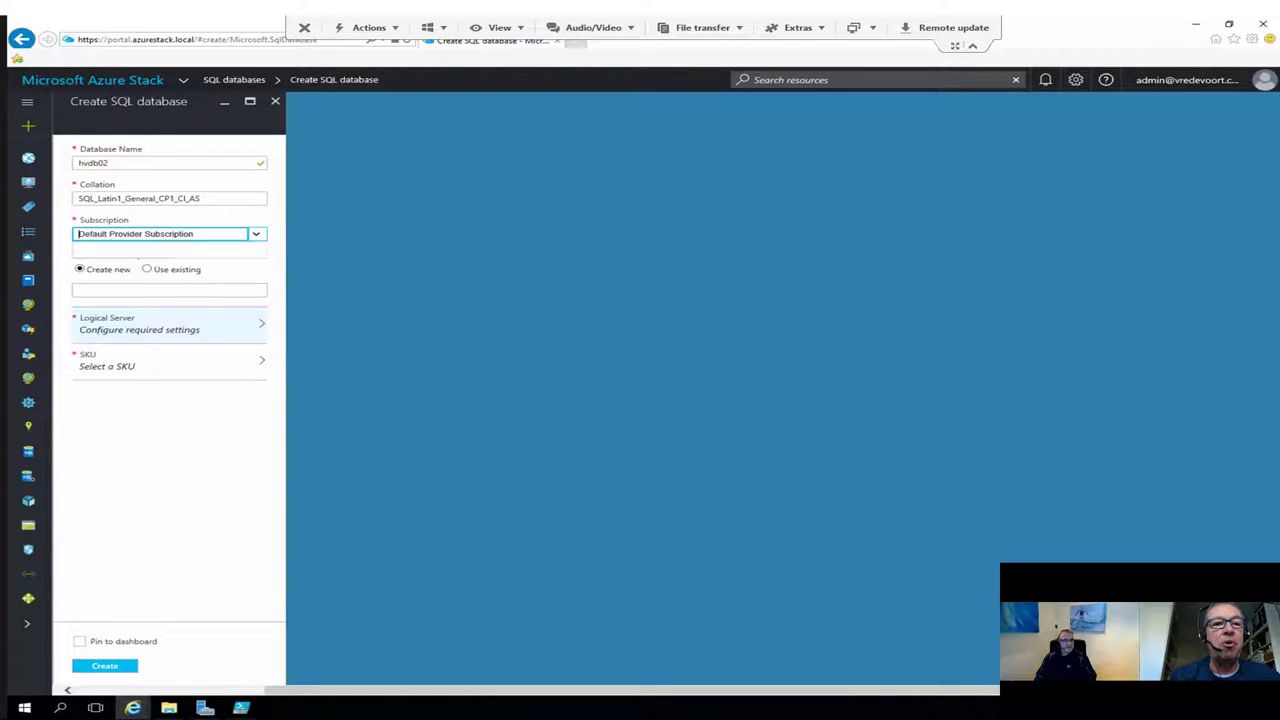
left_click(165, 233)
key("Return")
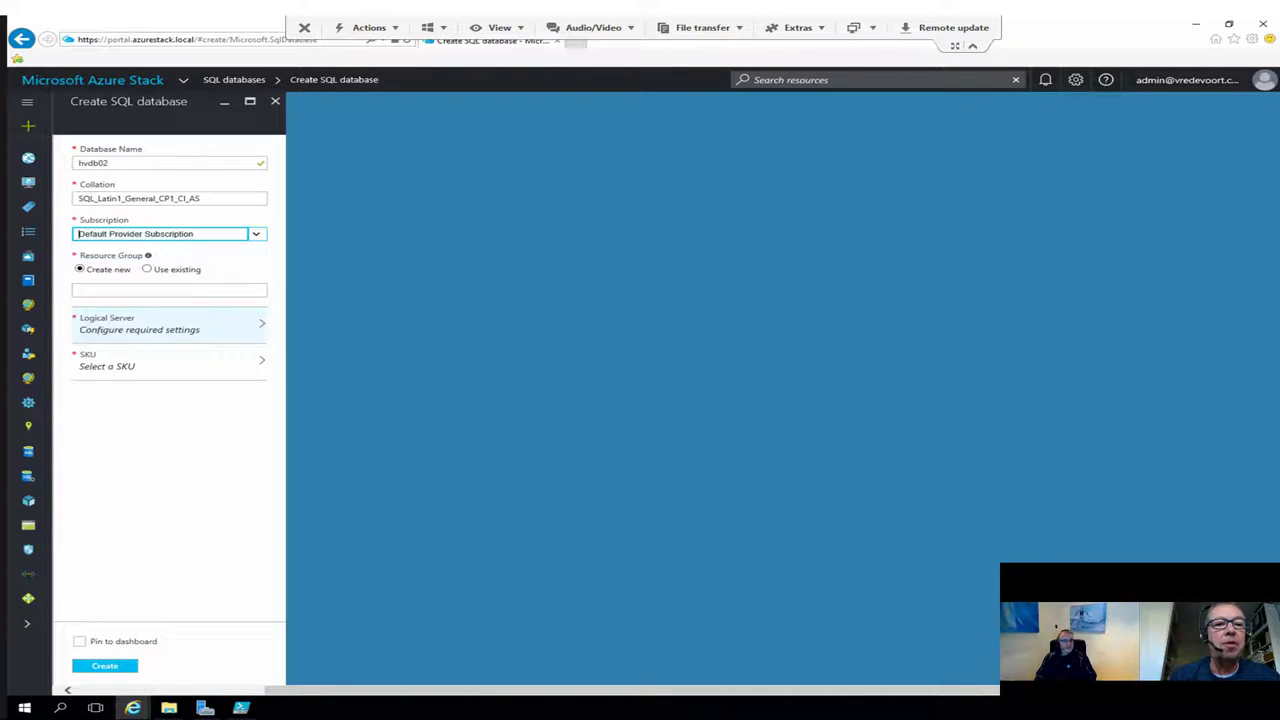
Step: Set the existing resource group rg01 and logical server logicaldbserver1 for hvdb02
left_click(147, 269)
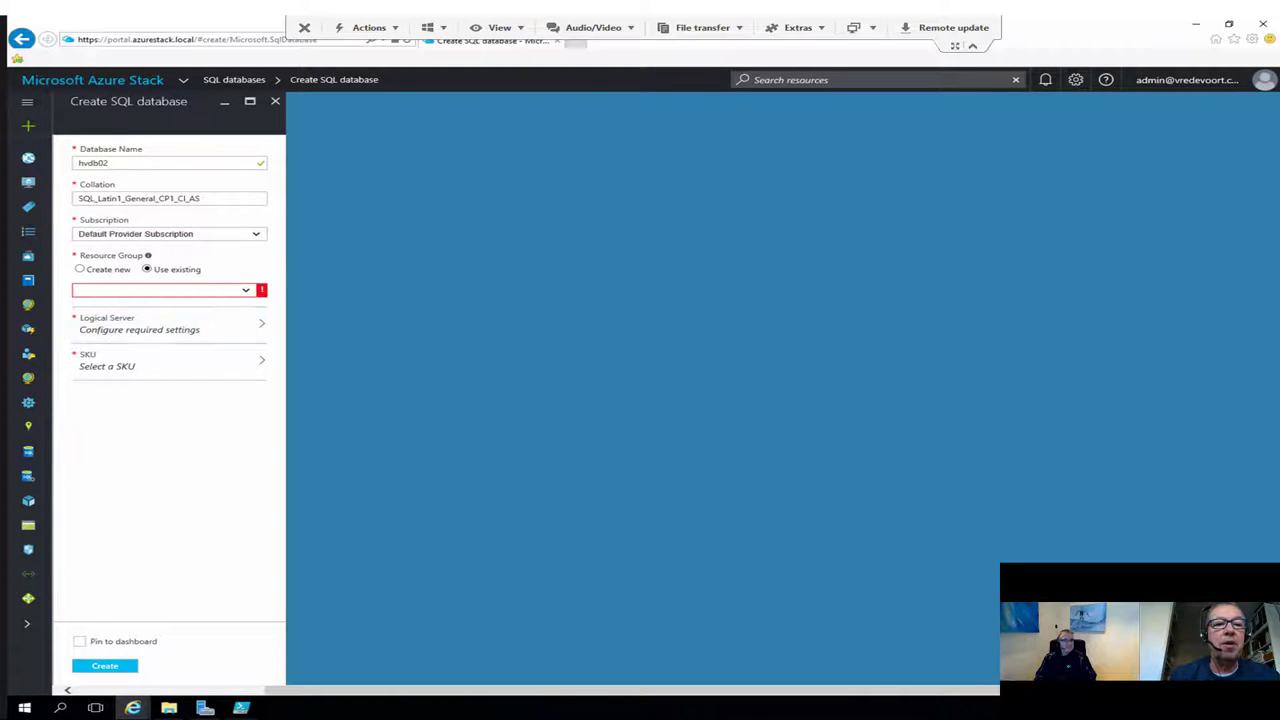
left_click(160, 290)
key("Down")
key("Down")
key("Down")
key("Down")
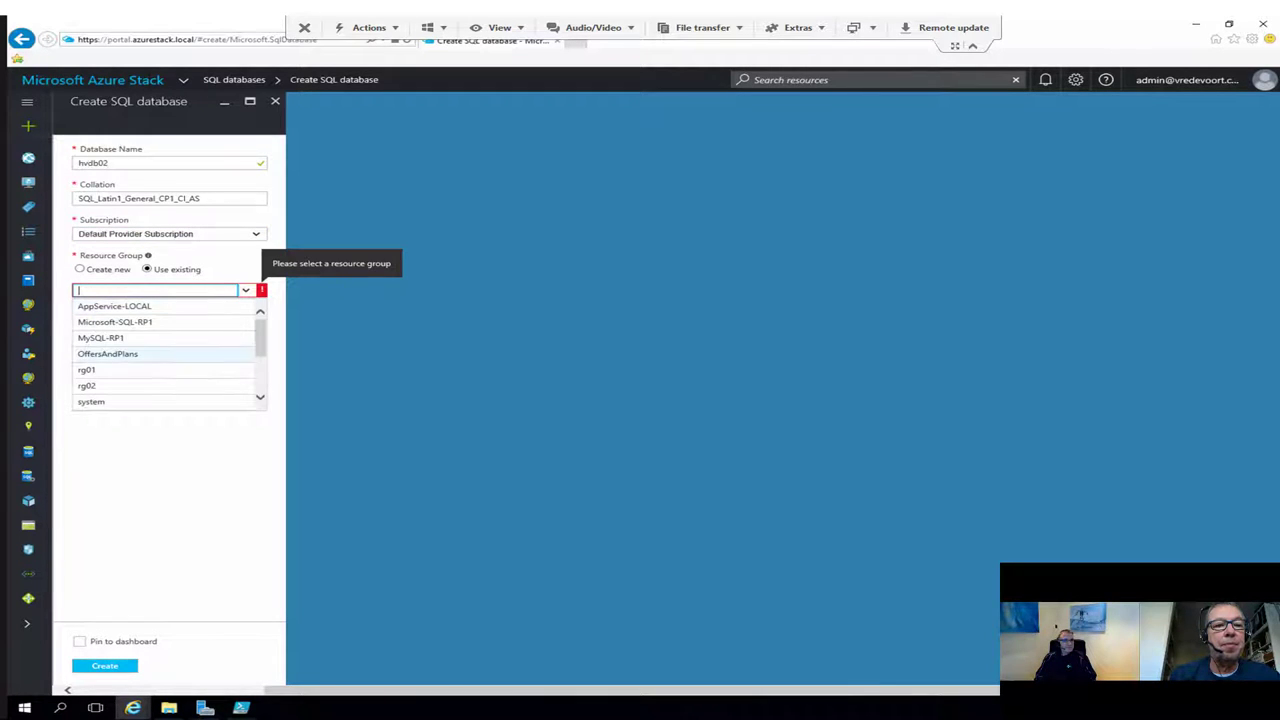
key("Return")
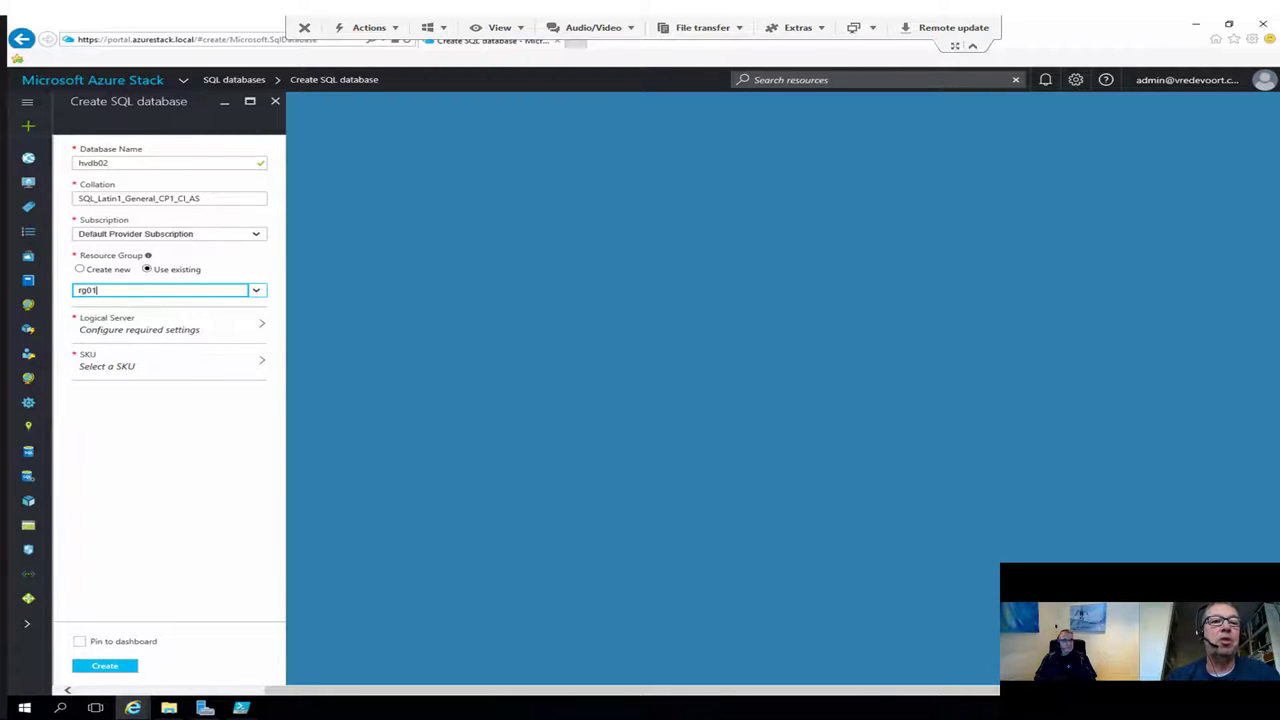
left_click(160, 325)
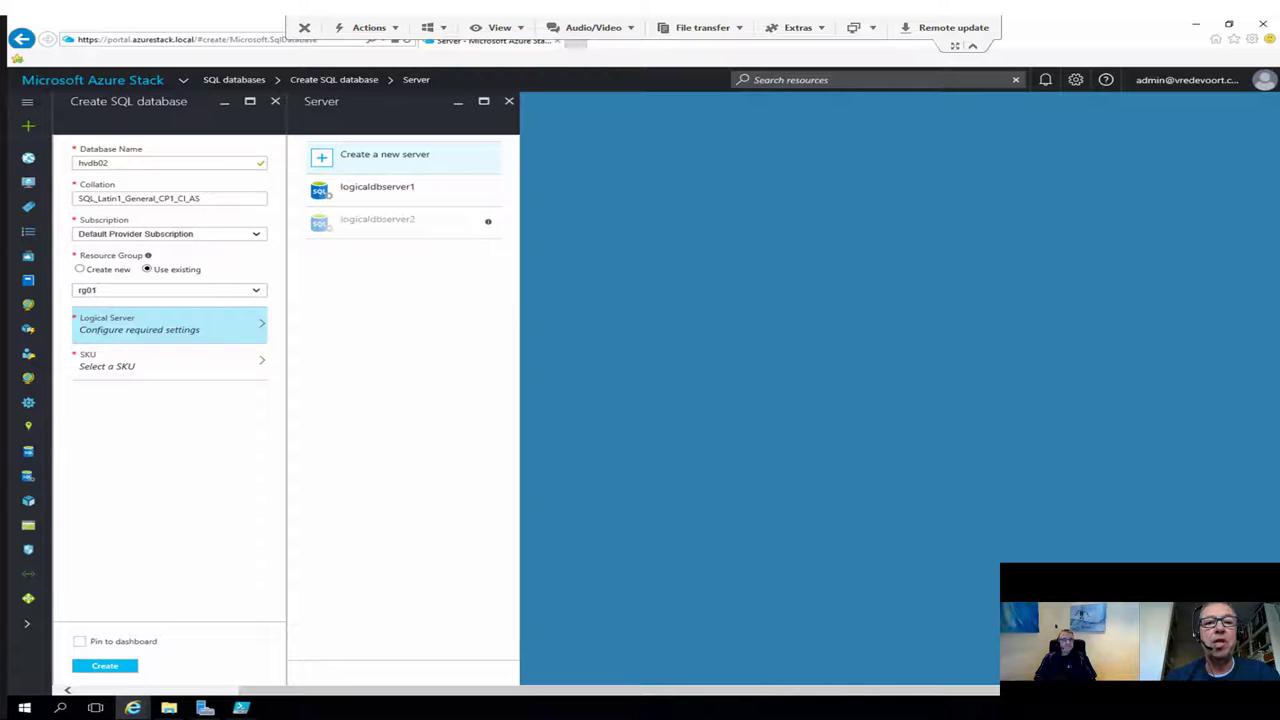
mouse_move(488, 221)
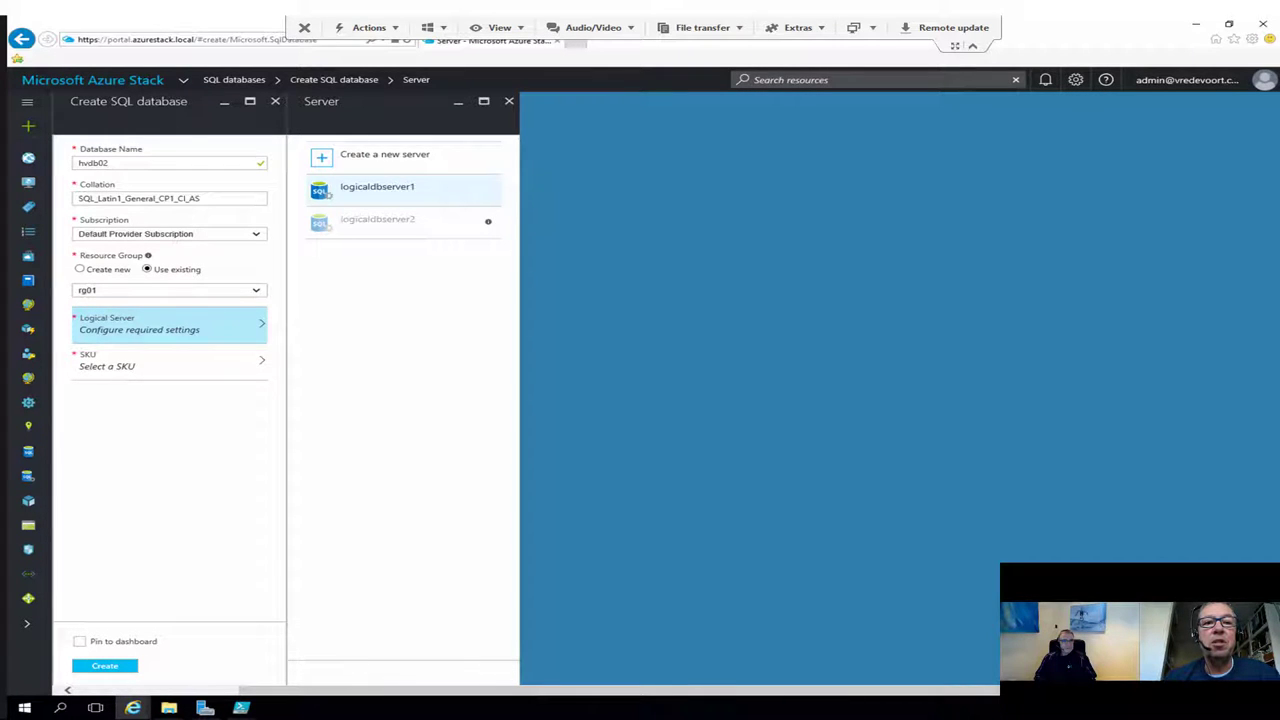
left_click(377, 188)
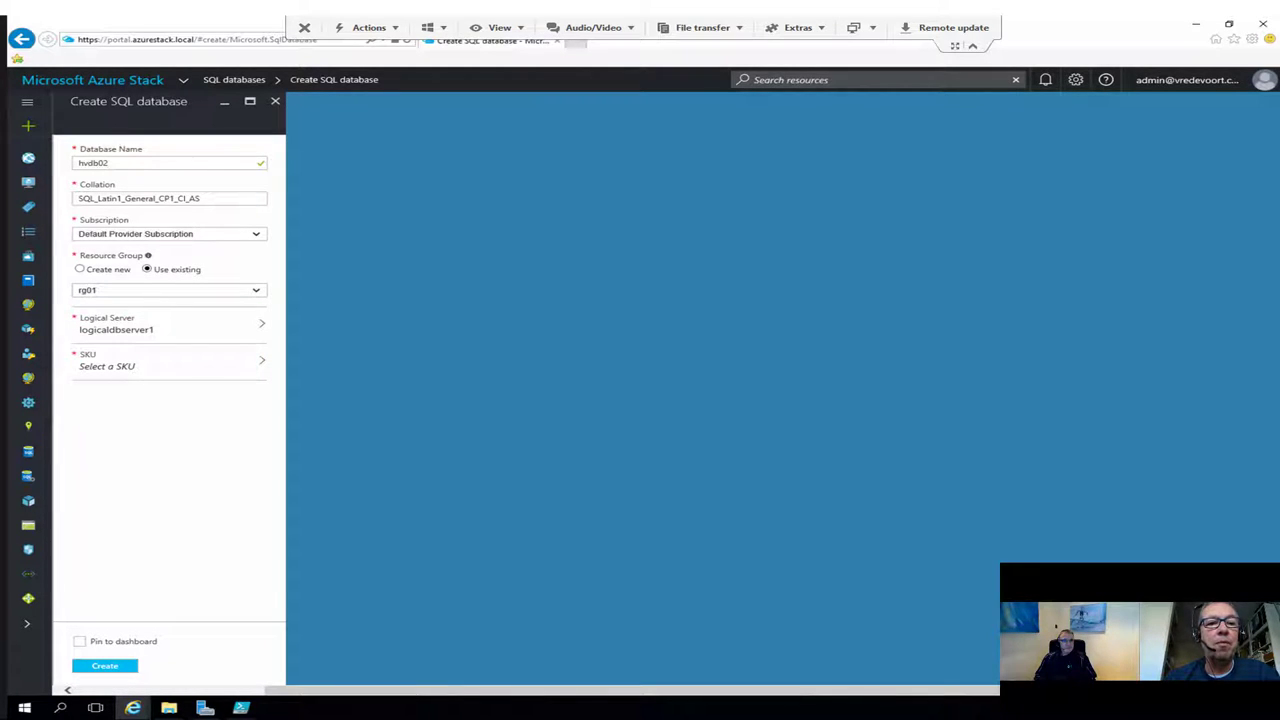
left_click(160, 290)
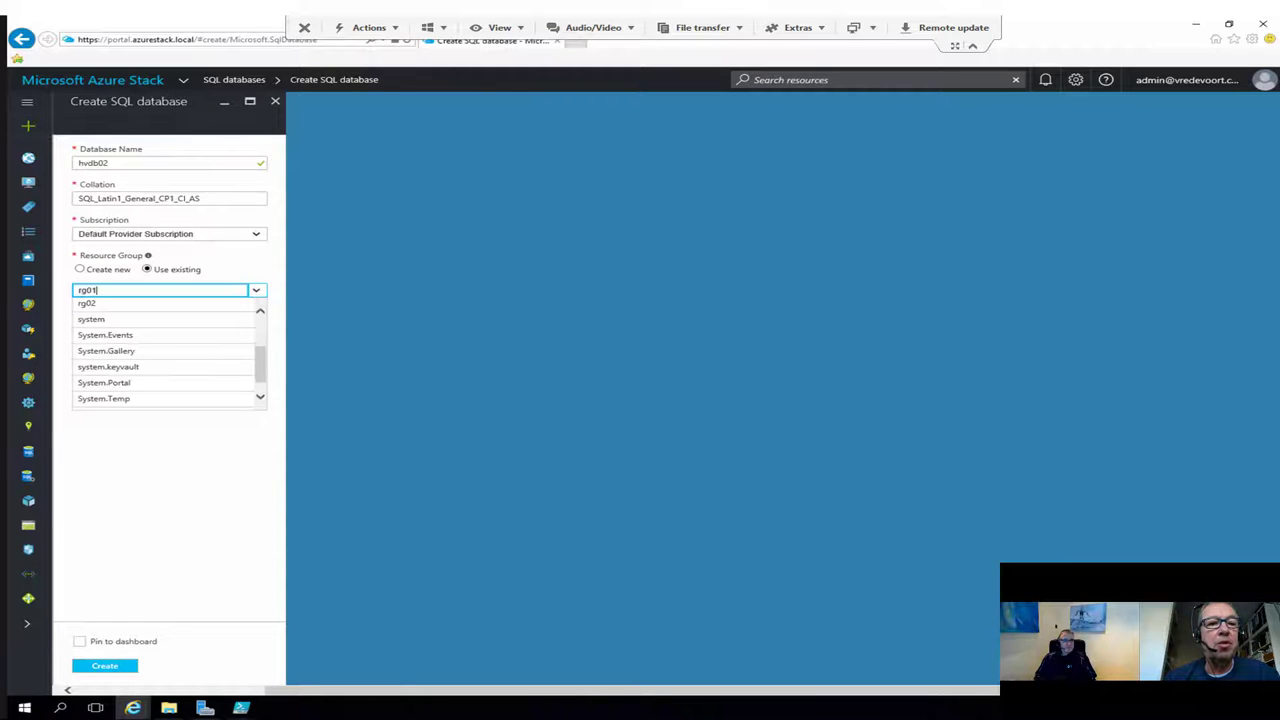
Step: Name a new resource group rg03 and begin creating a new logical server
left_click(80, 269)
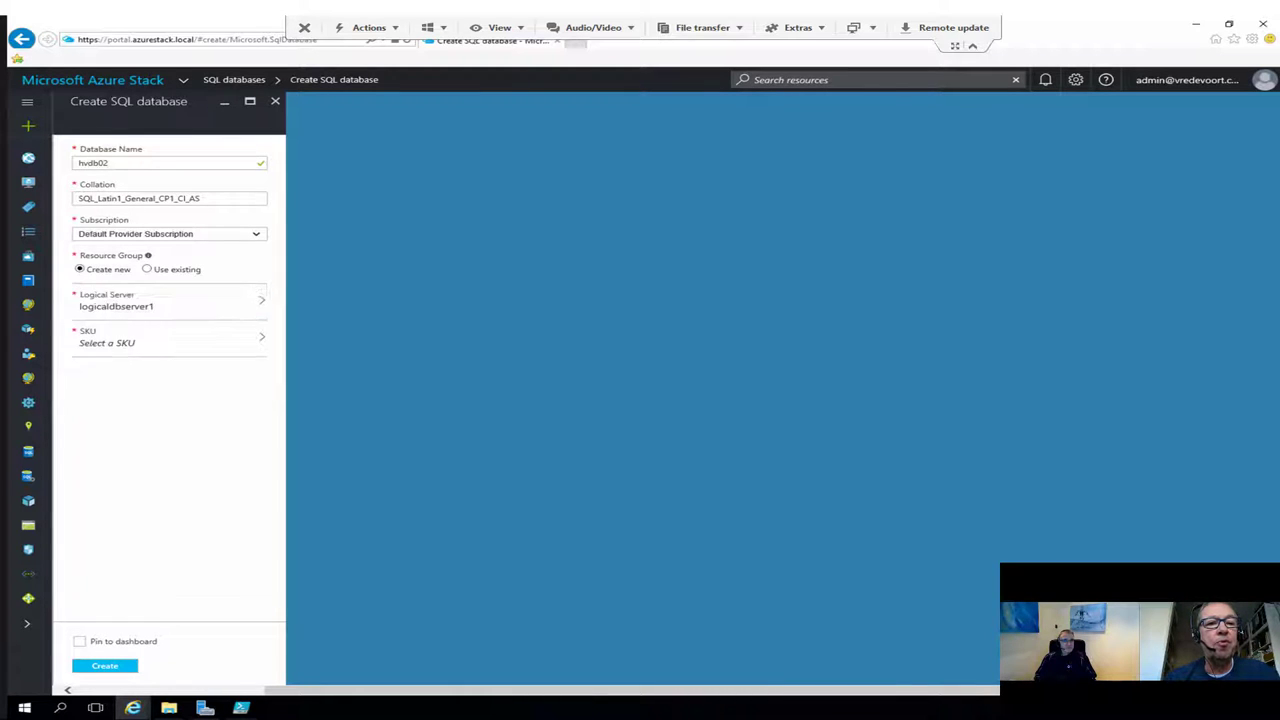
left_click(170, 290)
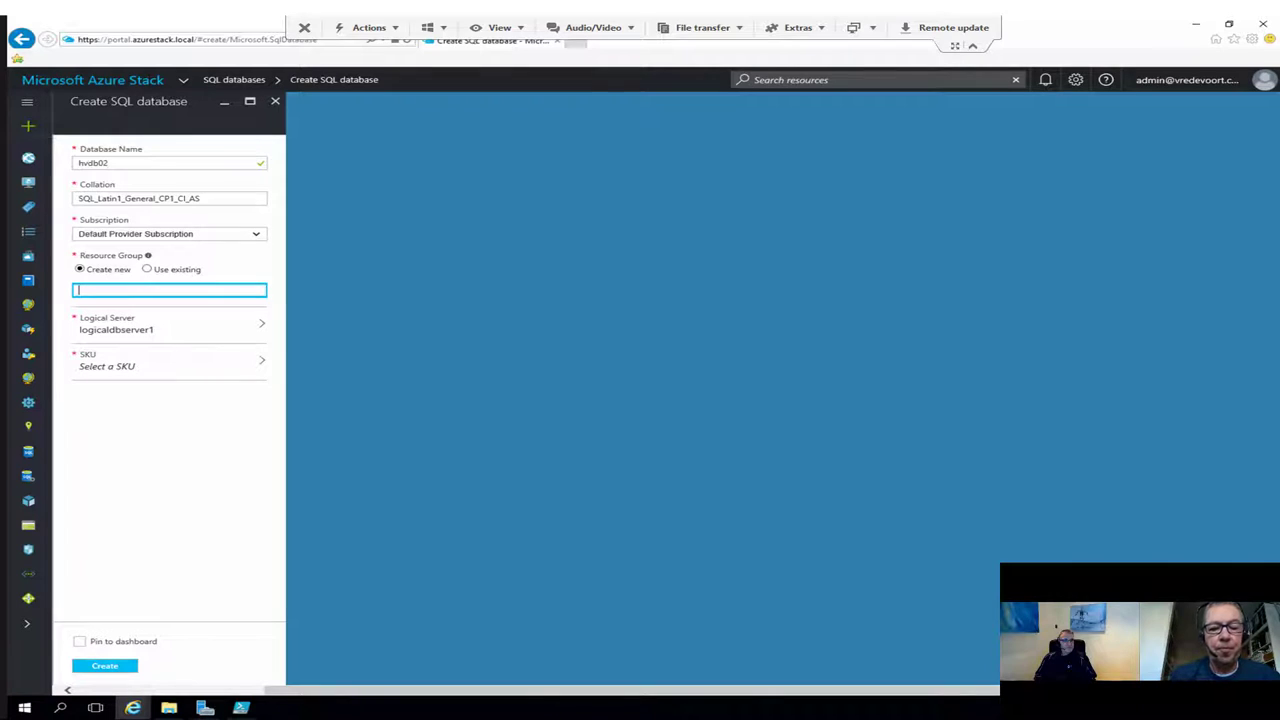
type("rg")
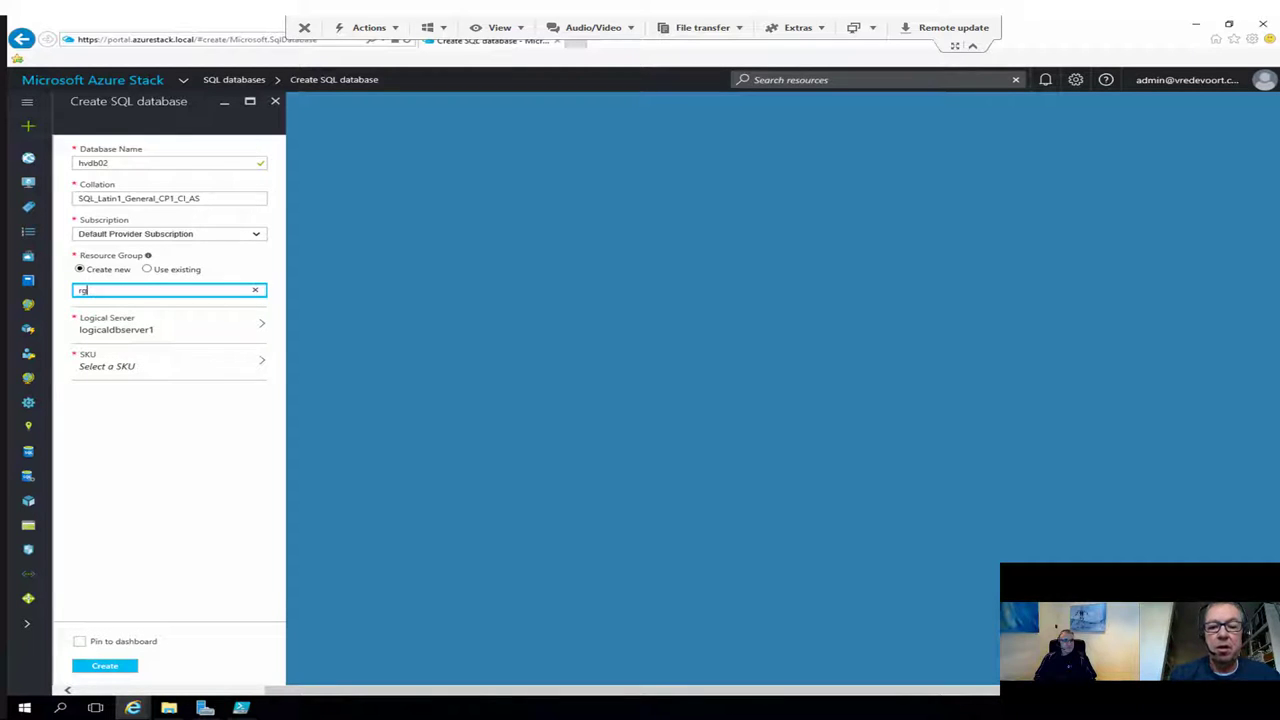
type("03")
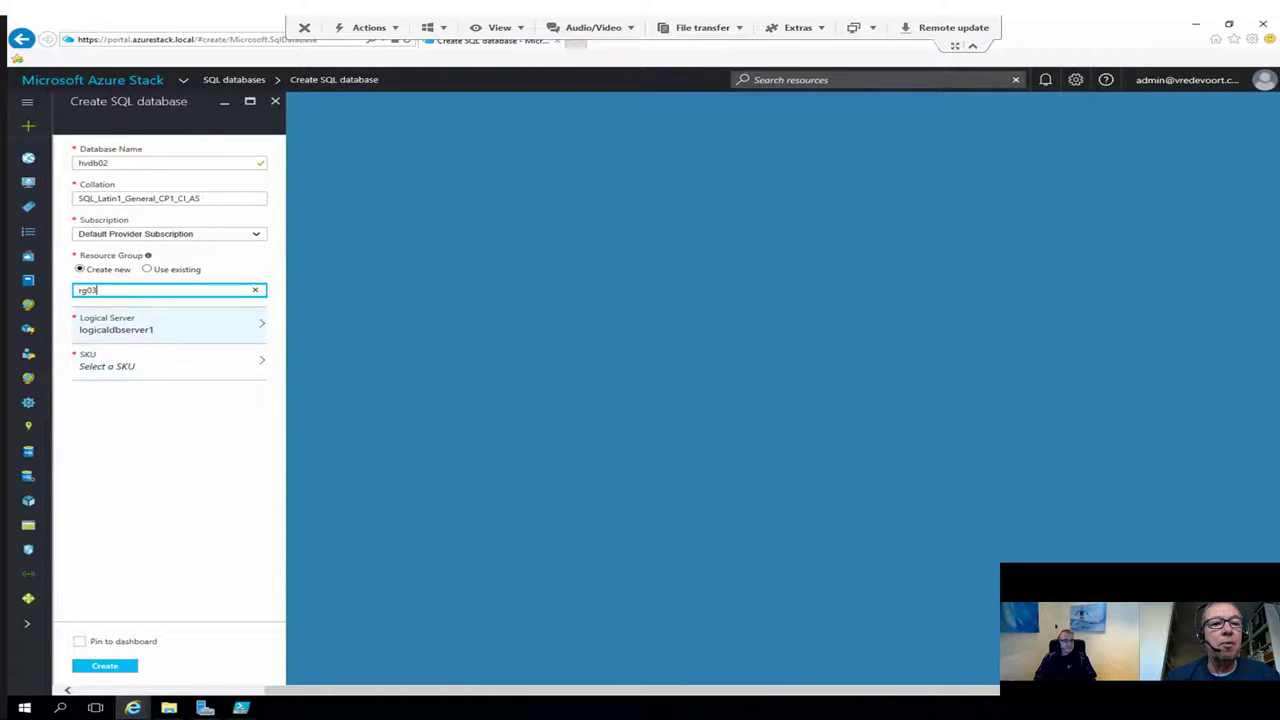
left_click(165, 324)
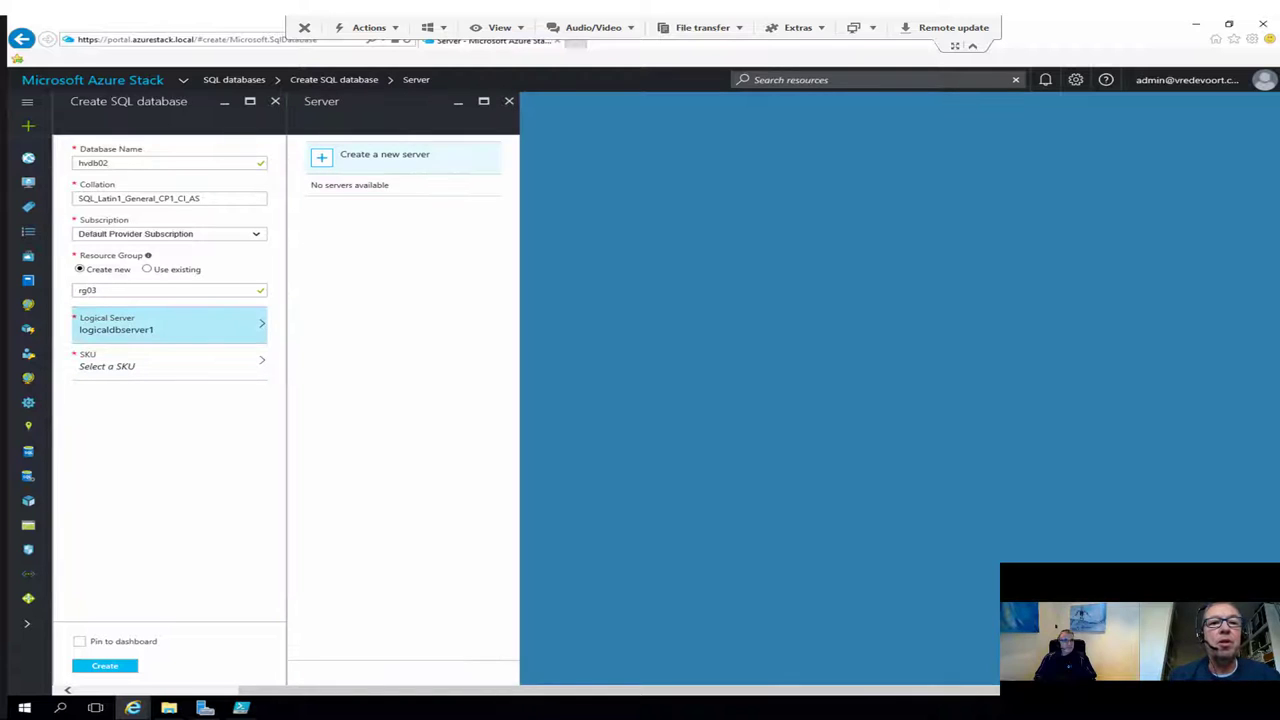
left_click(385, 155)
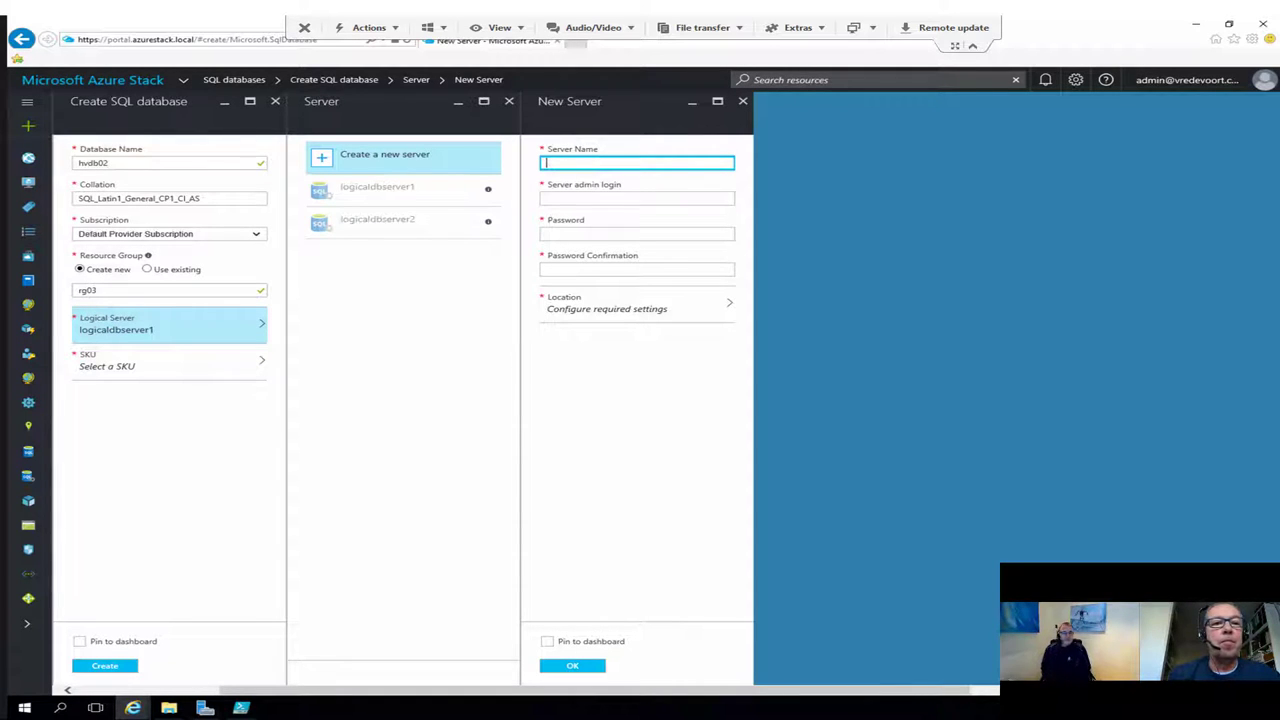
Step: Enter the new server name, correcting it to logicaldbserver3
type("logicals")
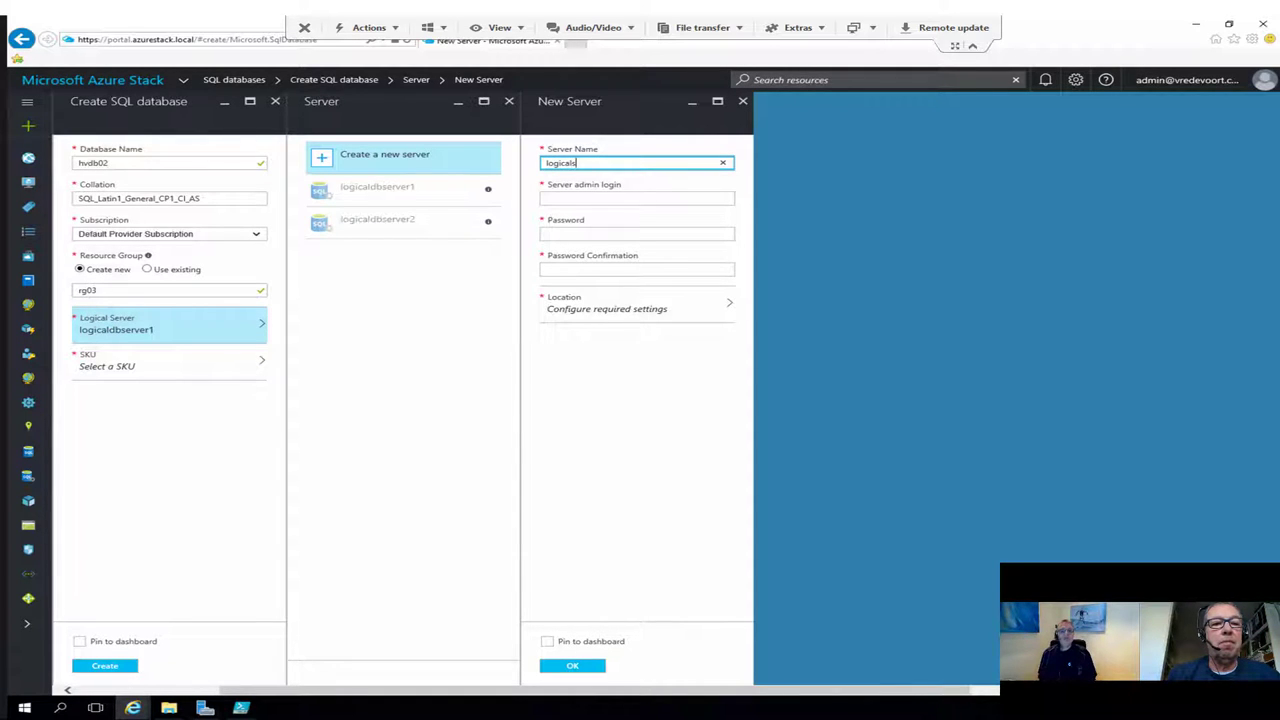
type("bser")
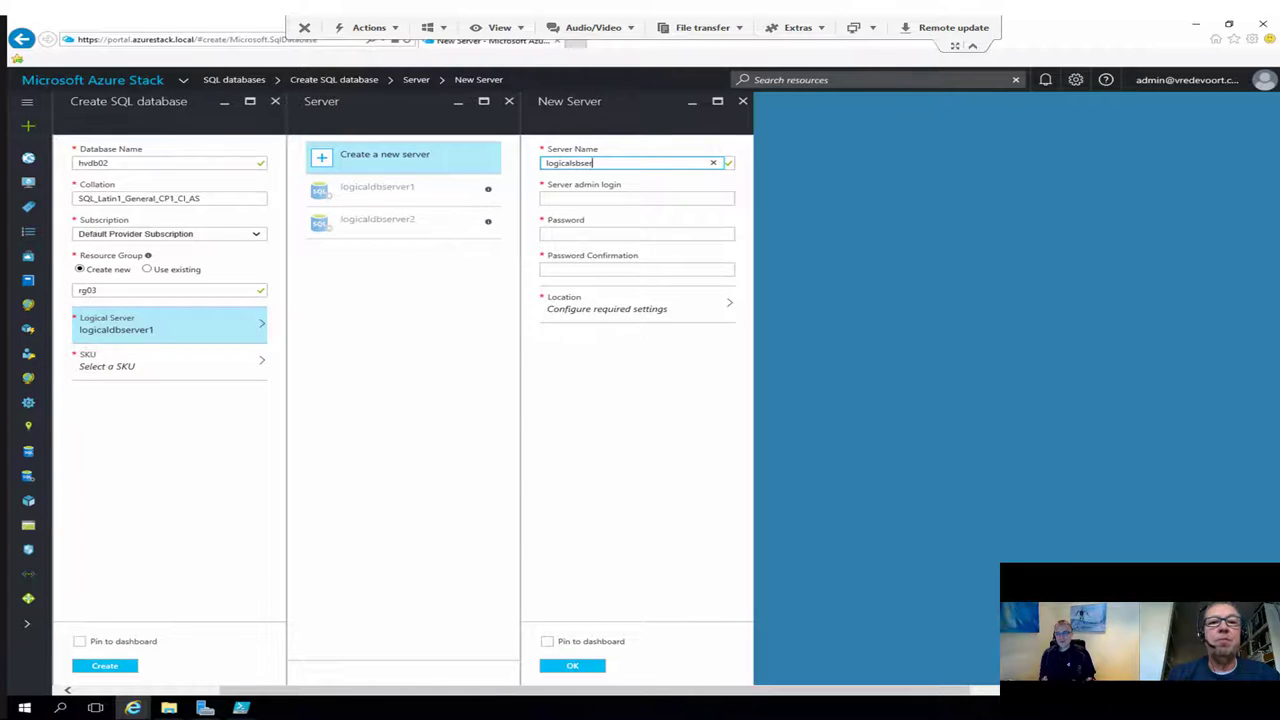
type("ver3")
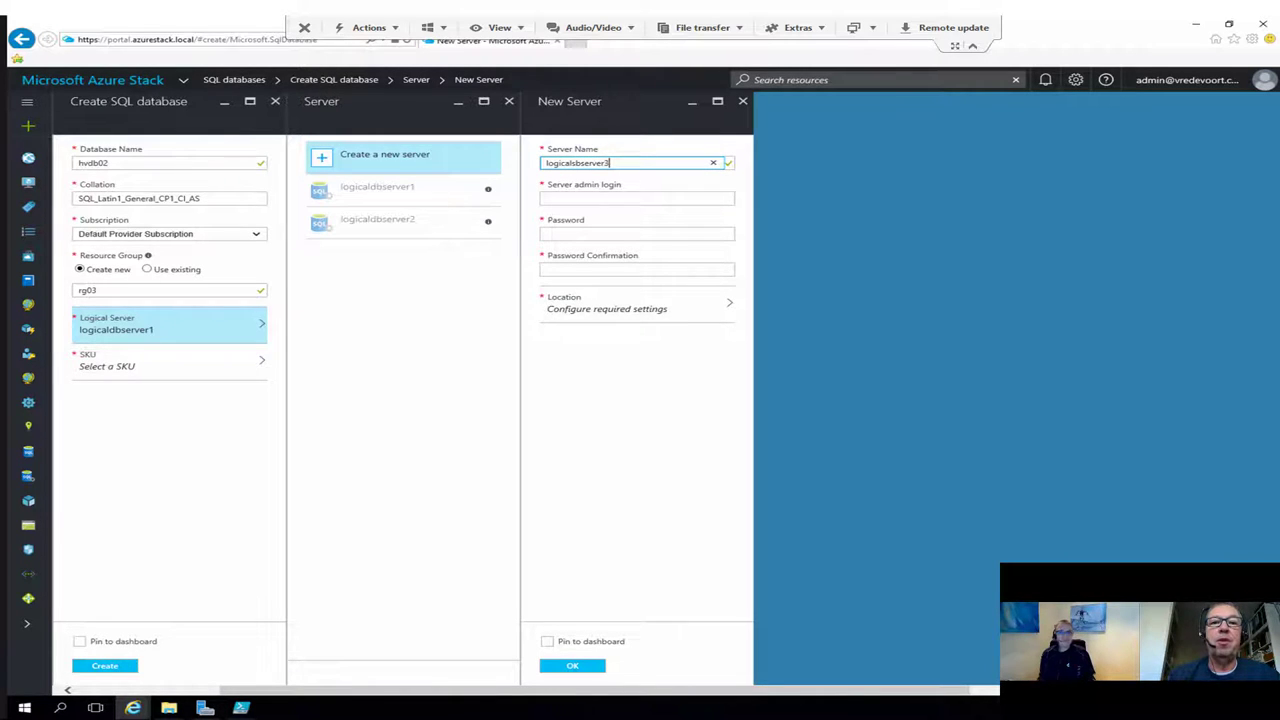
left_click(637, 198)
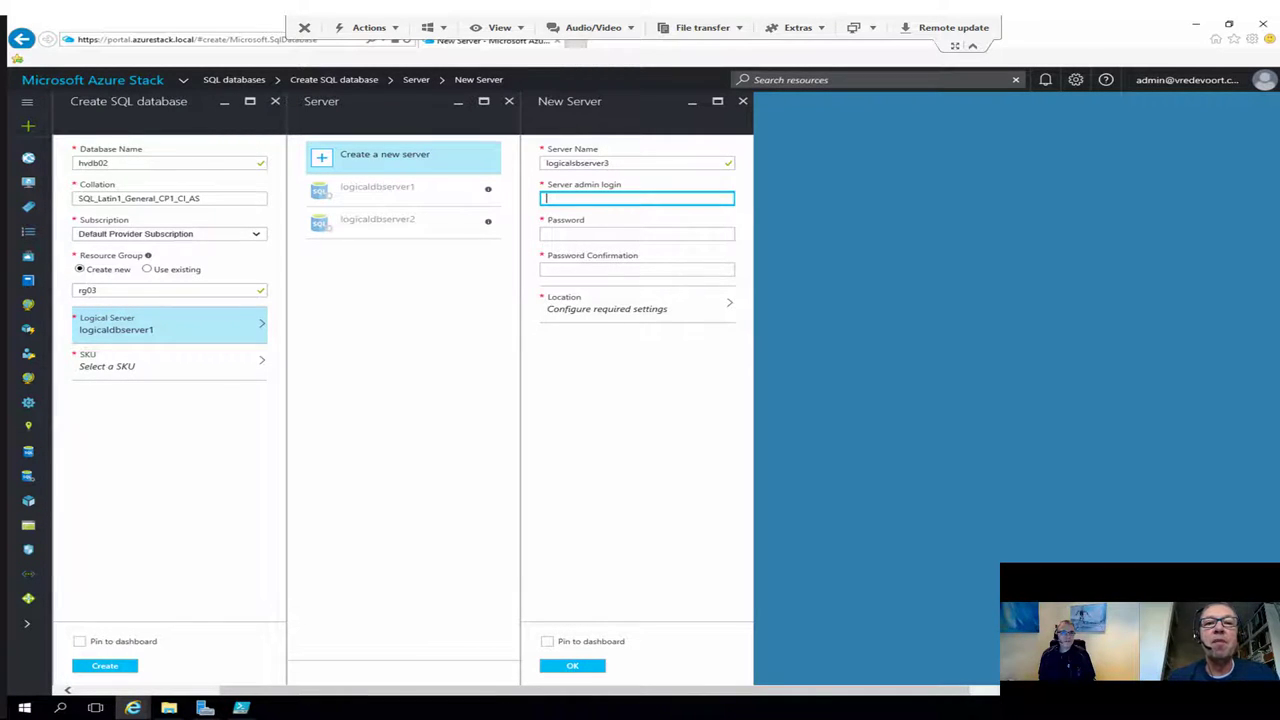
left_click(577, 163)
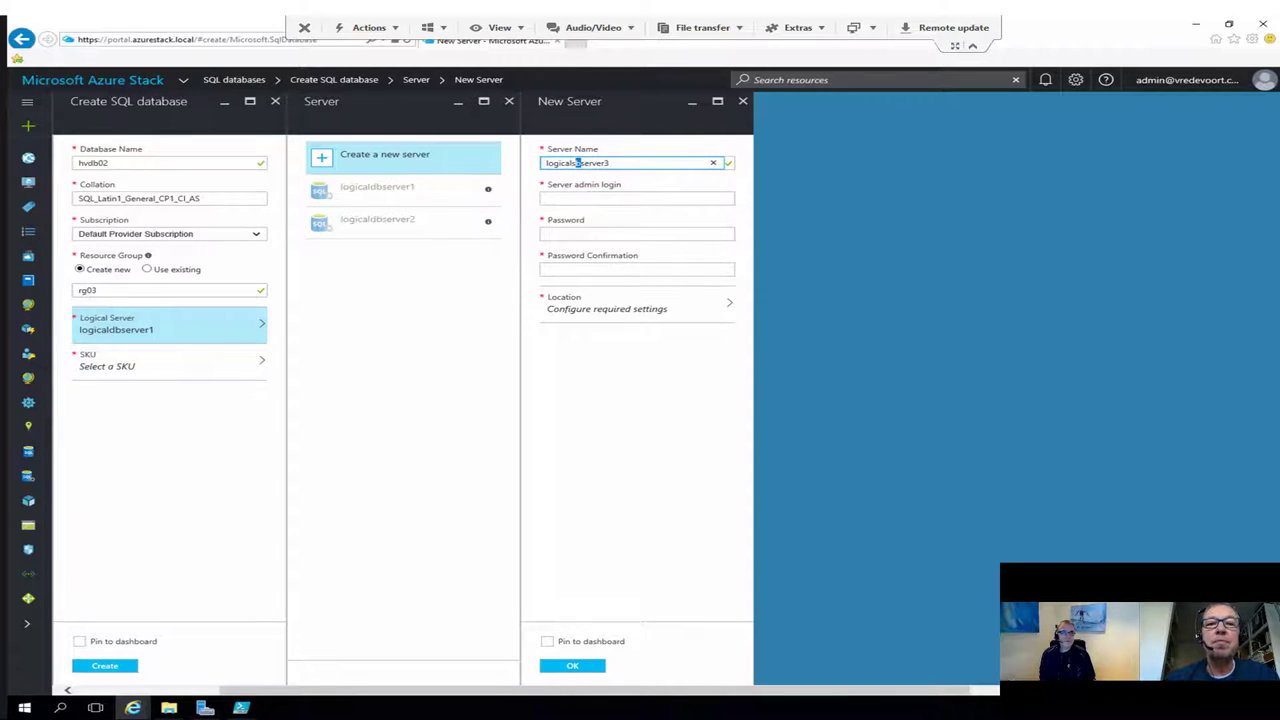
key("BackSpace")
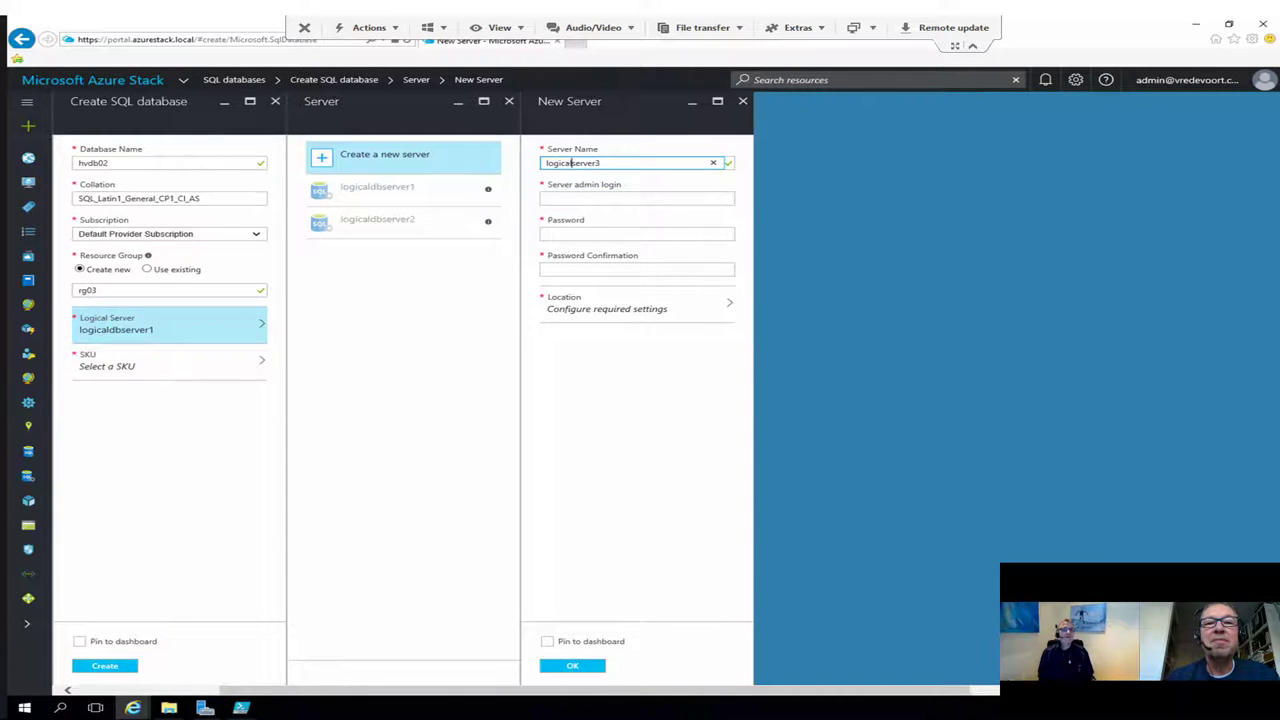
type("db")
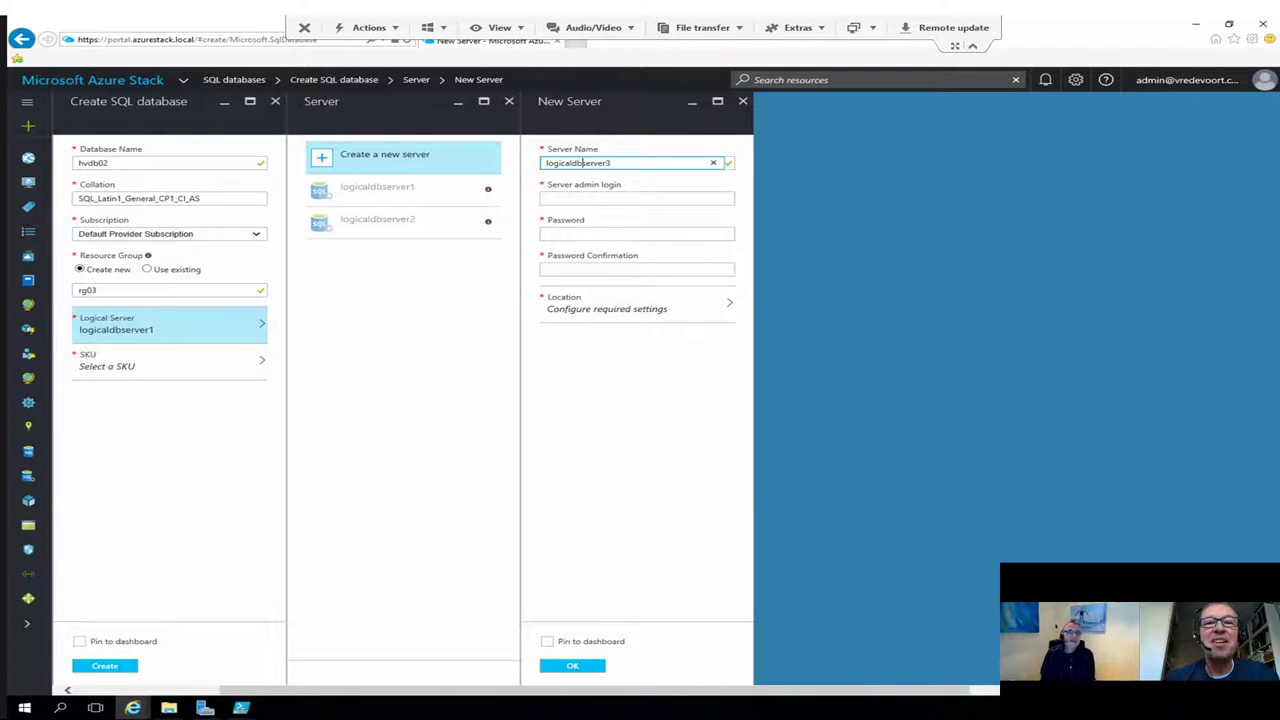
Step: Give the server admin login 'sa', a password and location local, then confirm it
key("Tab")
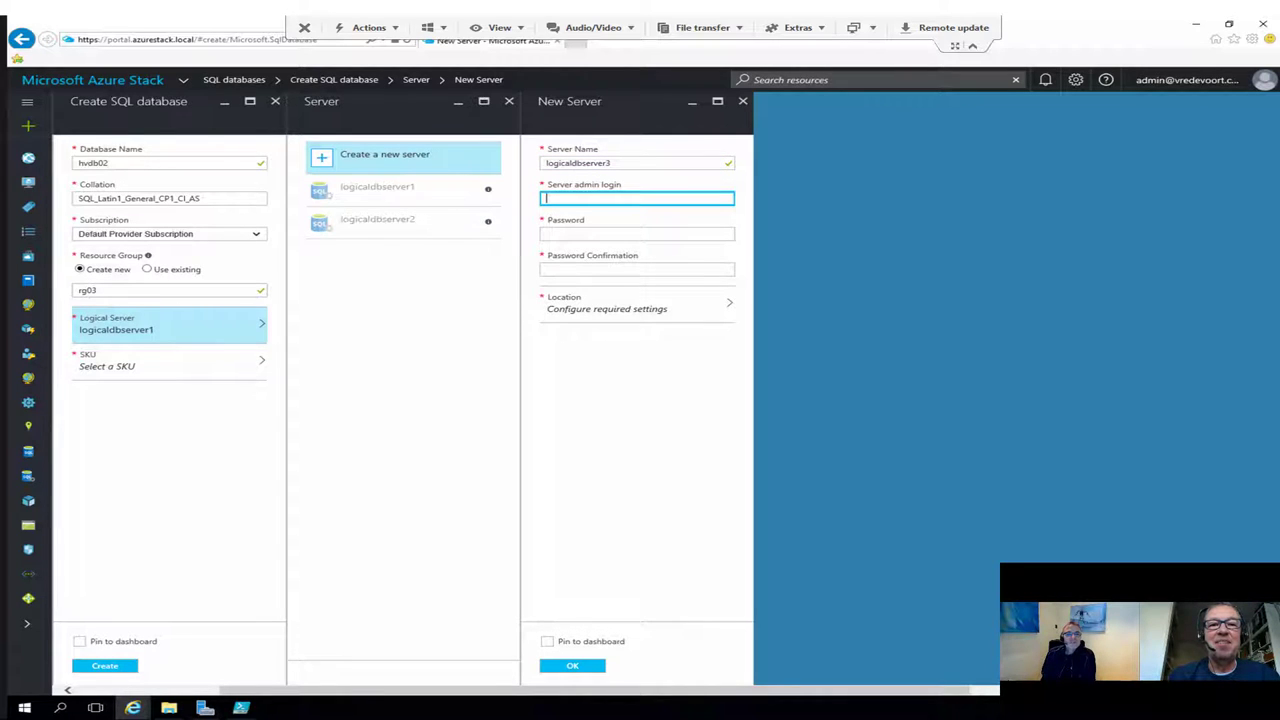
type("sa")
key("Tab")
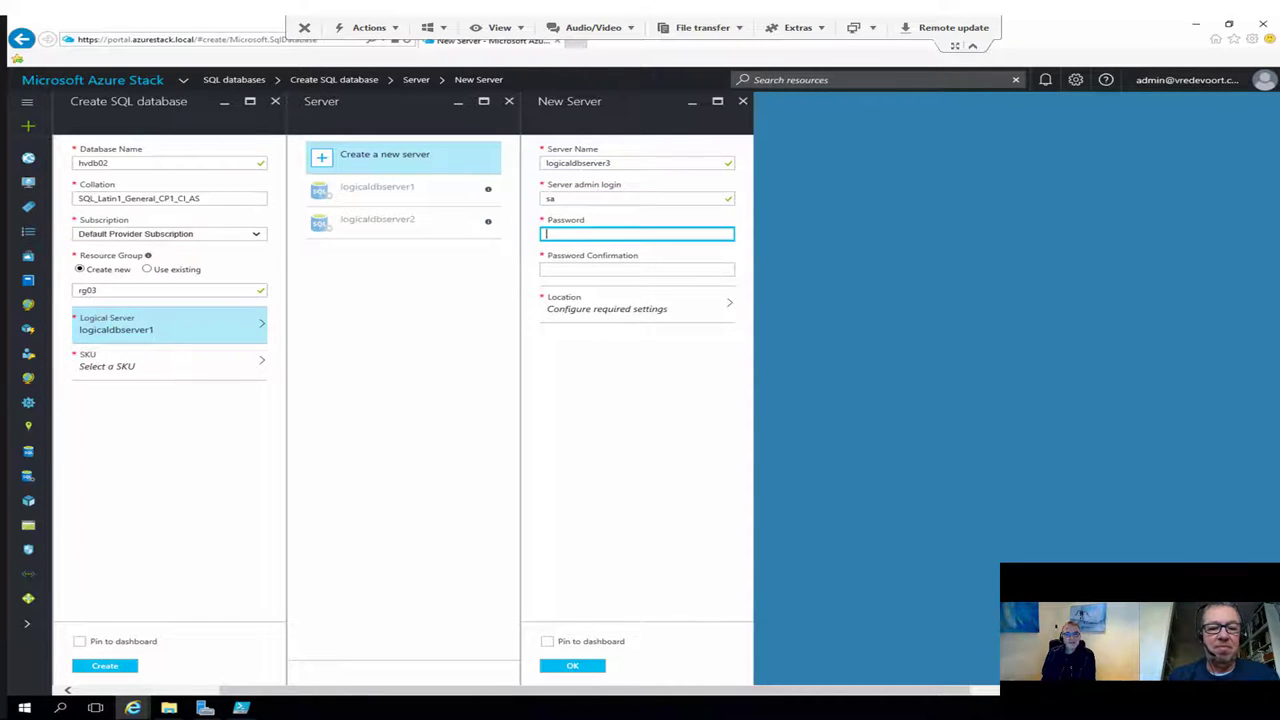
type("••••••")
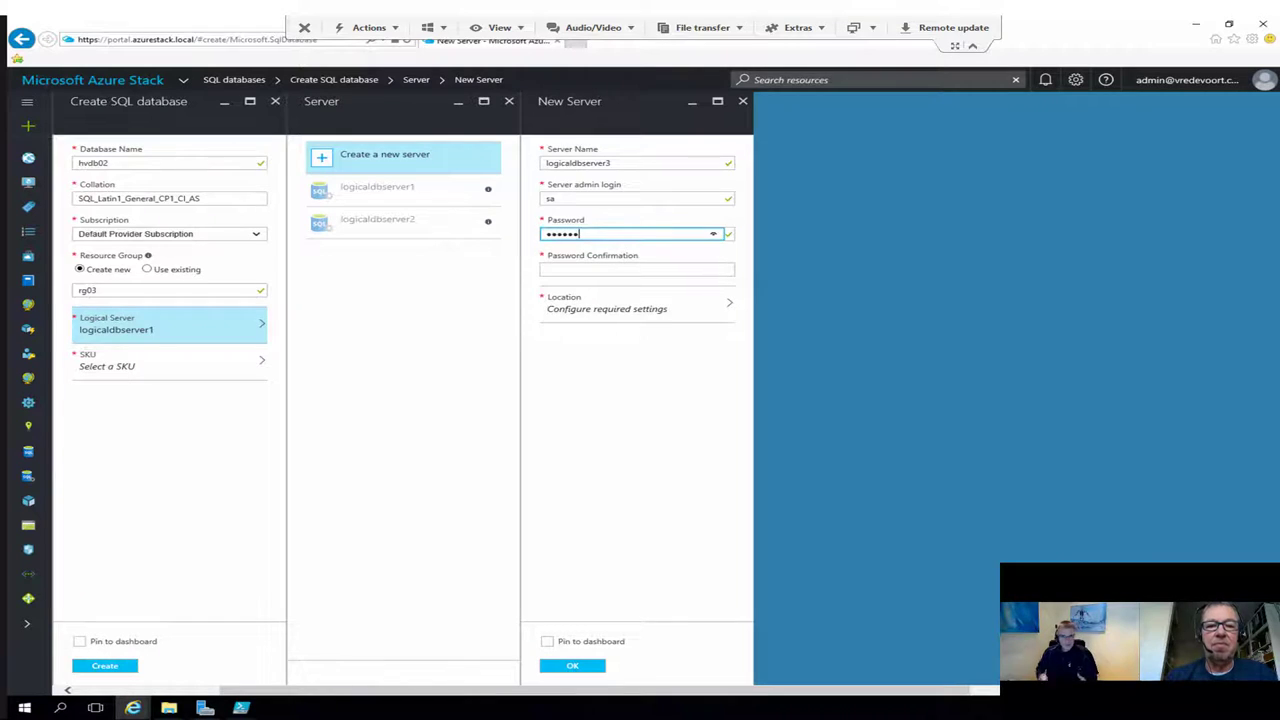
type("••")
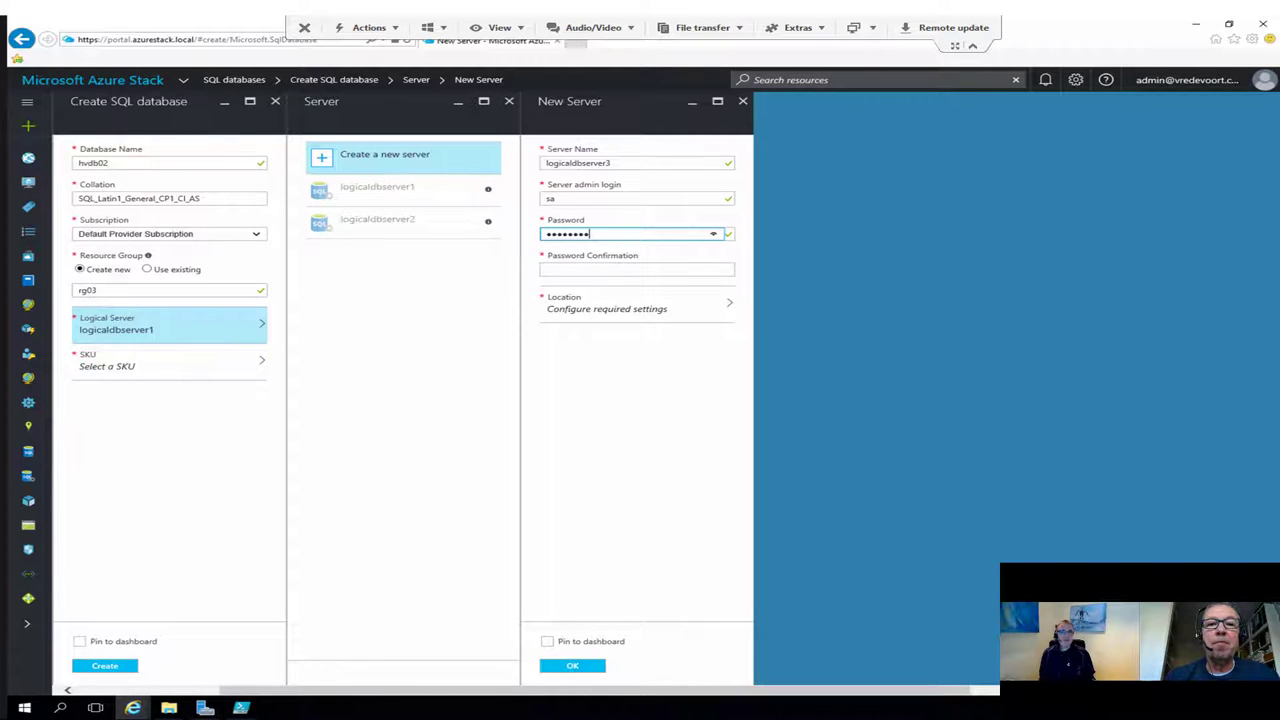
key("Tab")
type("••••••••")
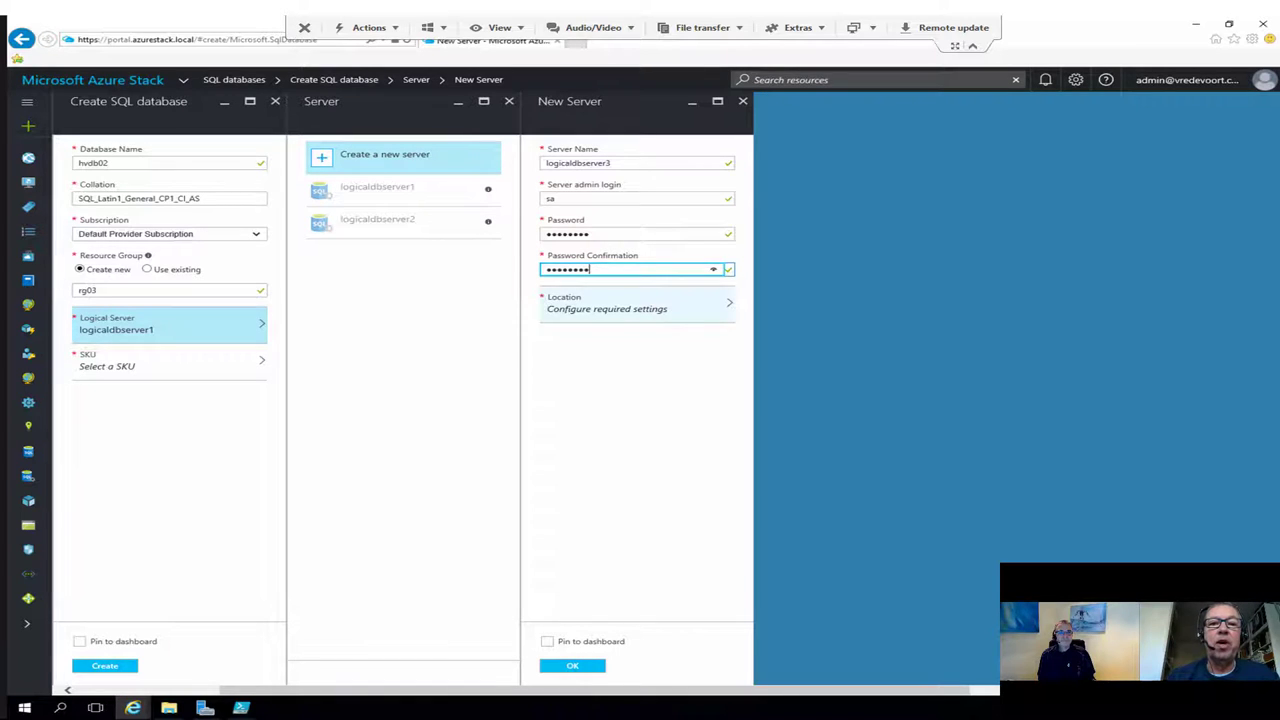
left_click(637, 302)
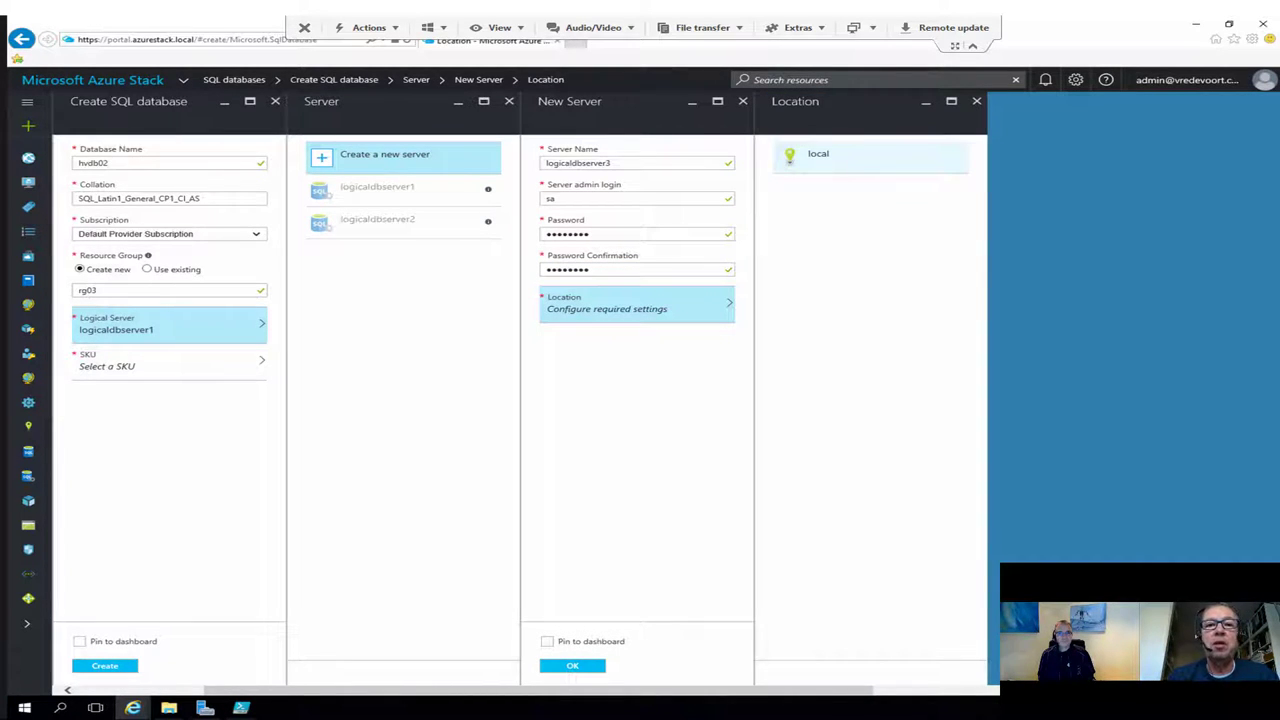
left_click(818, 154)
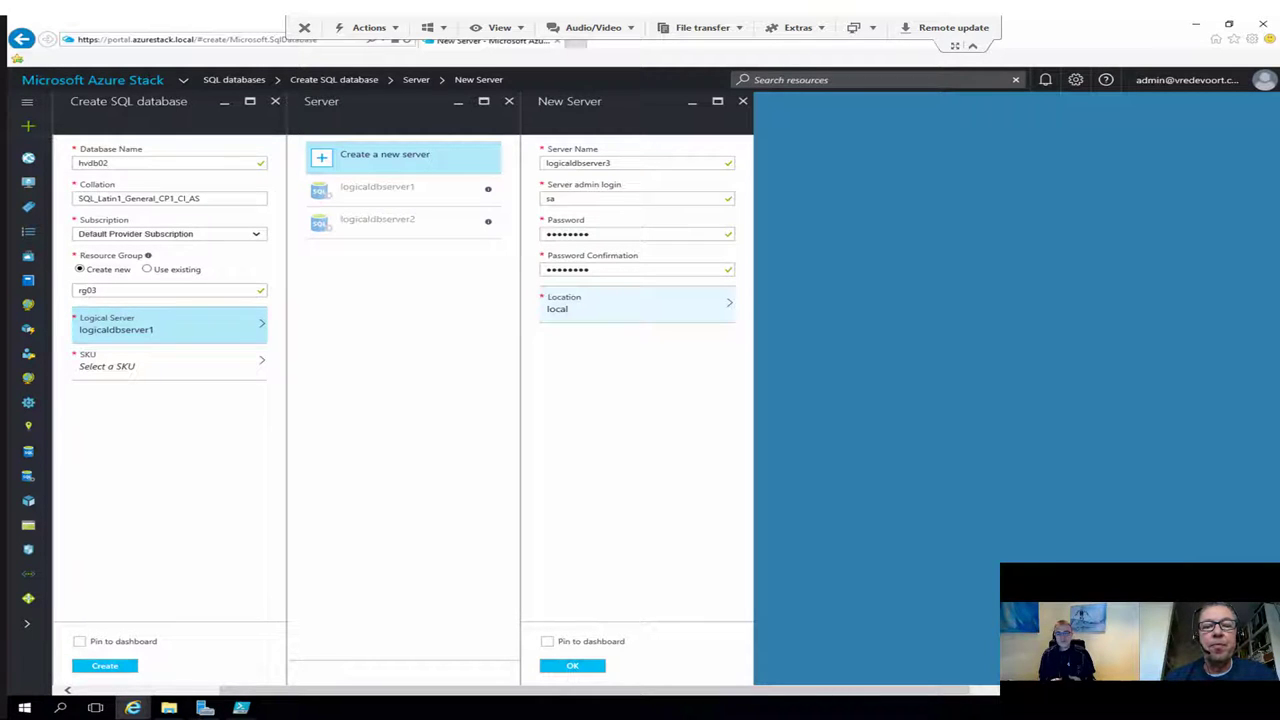
left_click(572, 665)
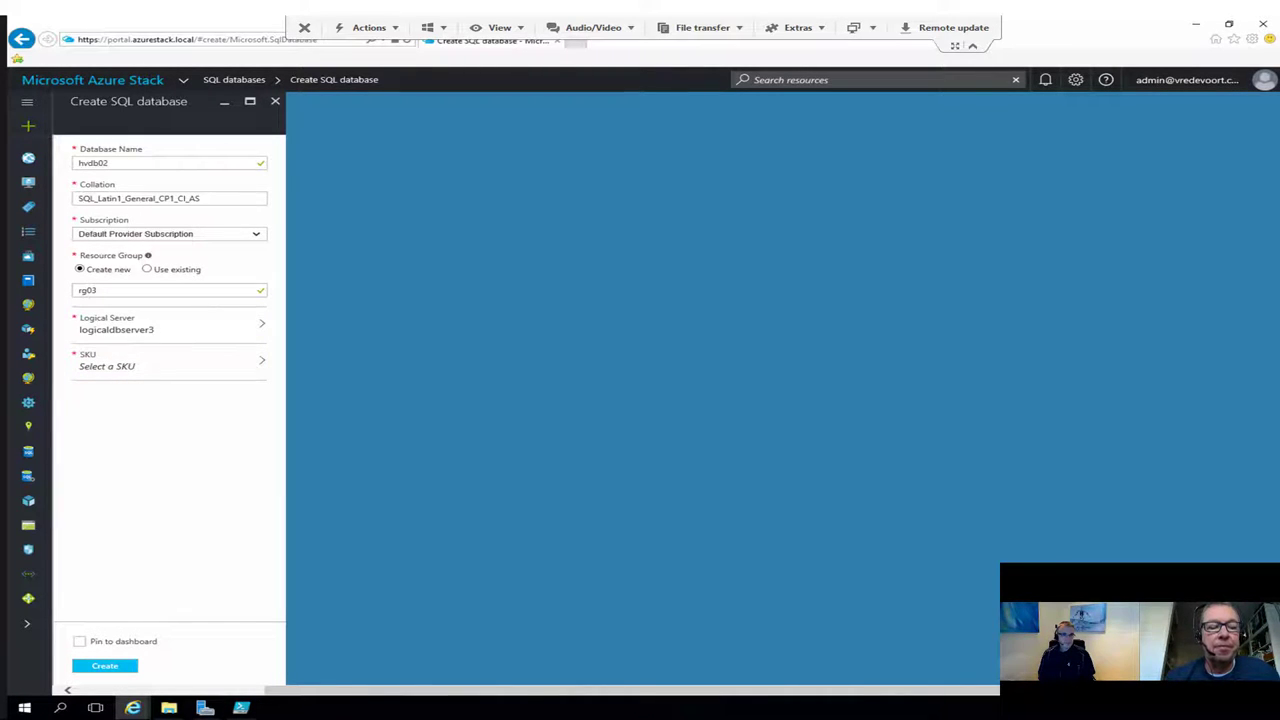
Step: Attempt to create hvdb02, then open the database SKU choices flagged as missing
left_click(104, 665)
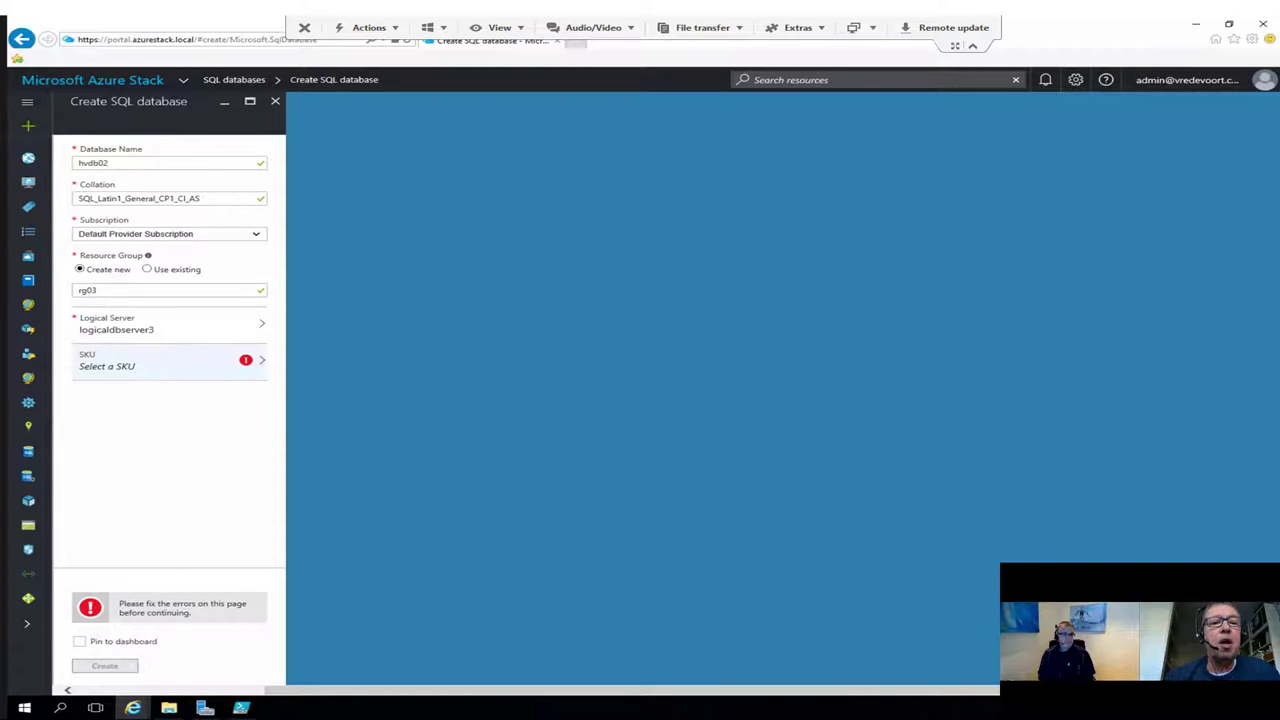
left_click(160, 361)
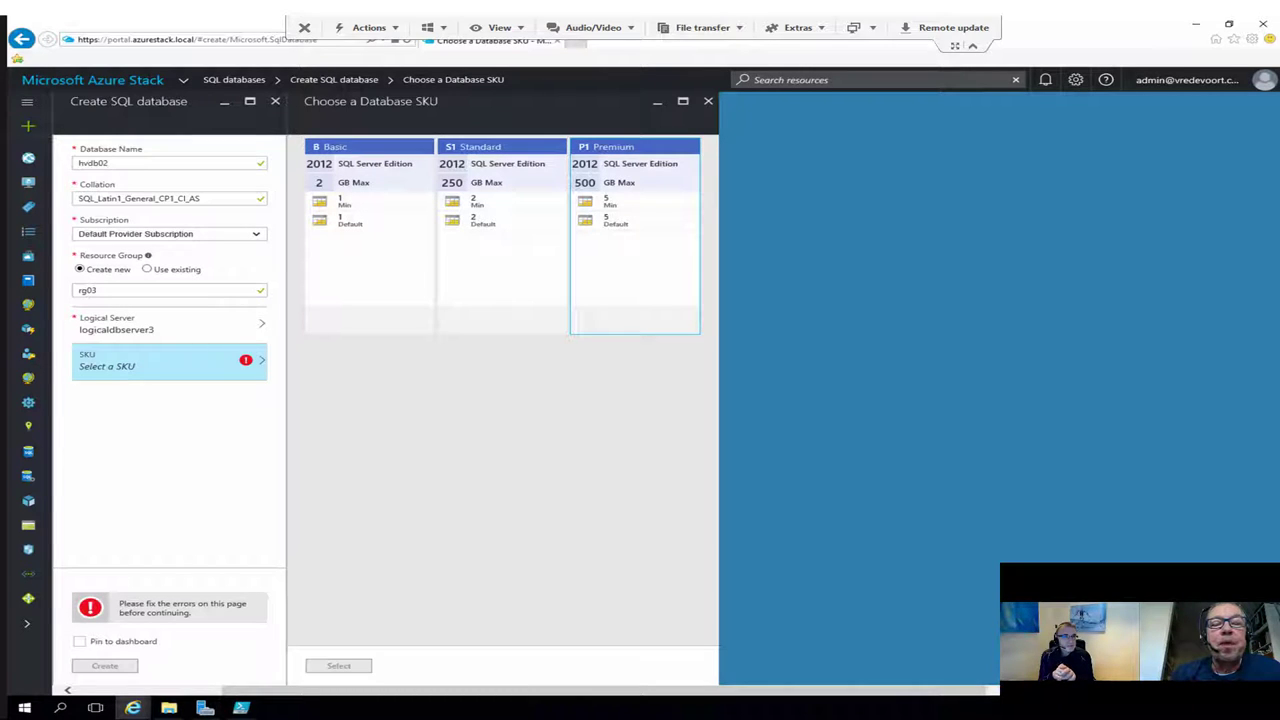
Step: Choose the Standard S1 SKU and deploy hvdb02 to rg03
left_click(634, 240)
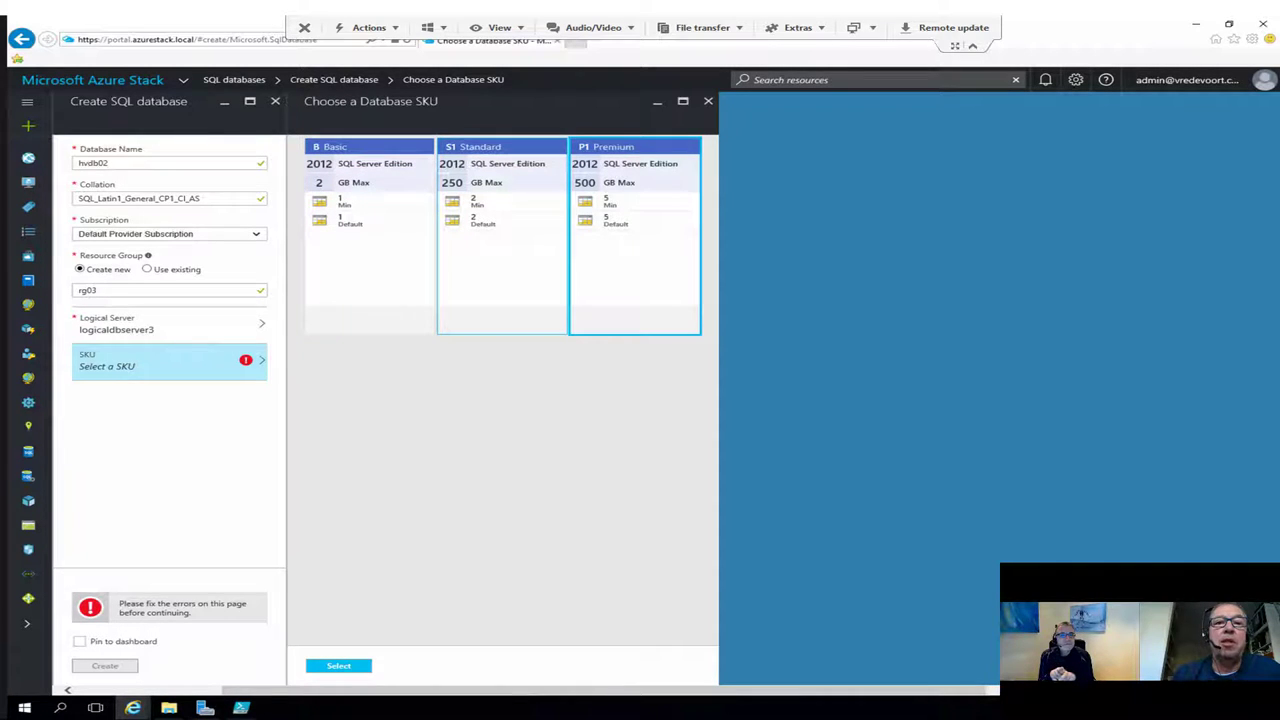
left_click(485, 182)
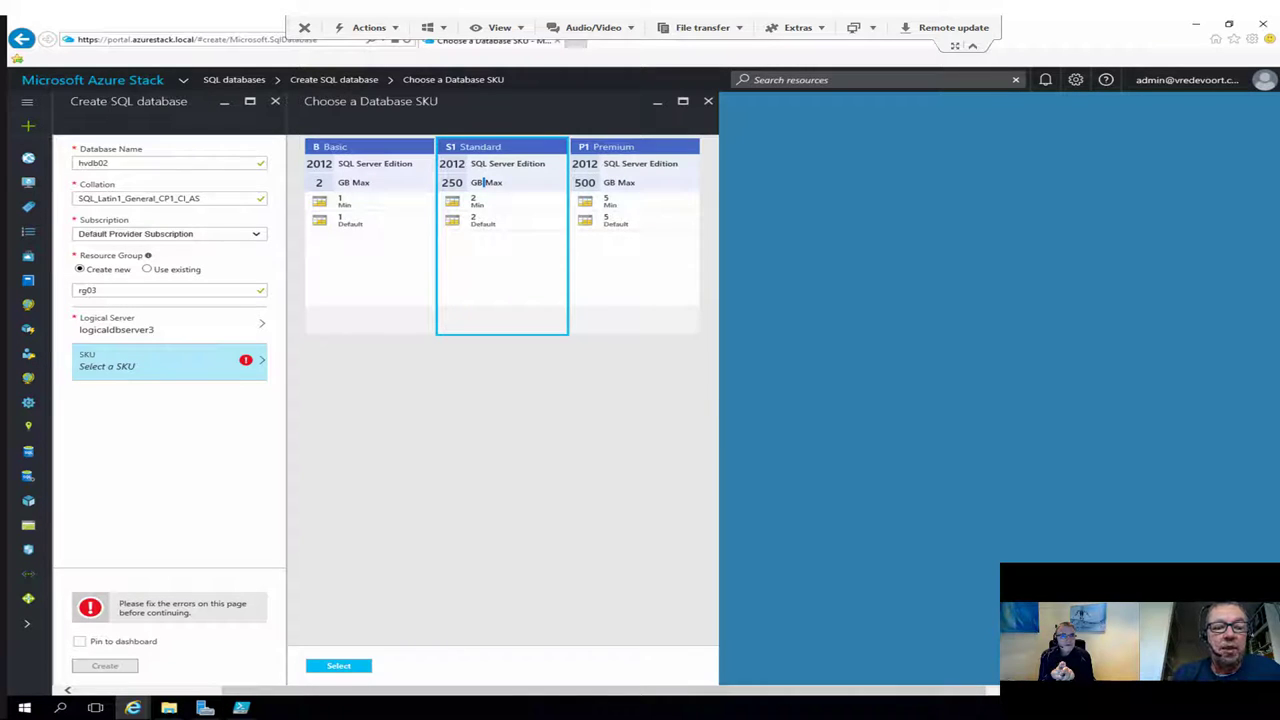
left_click(338, 665)
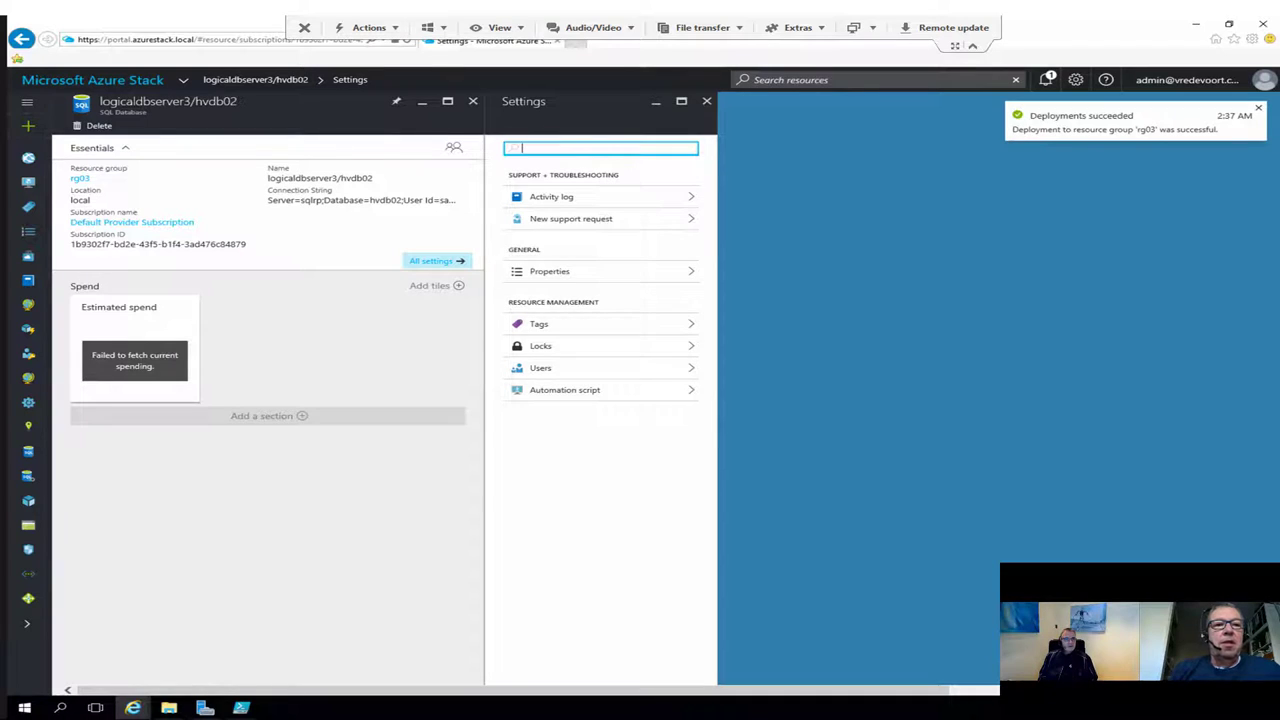
Step: Reopen logicaldbserver3/hvdb02 from the dashboard with all settings, and expand the navigation menu
left_click(92, 80)
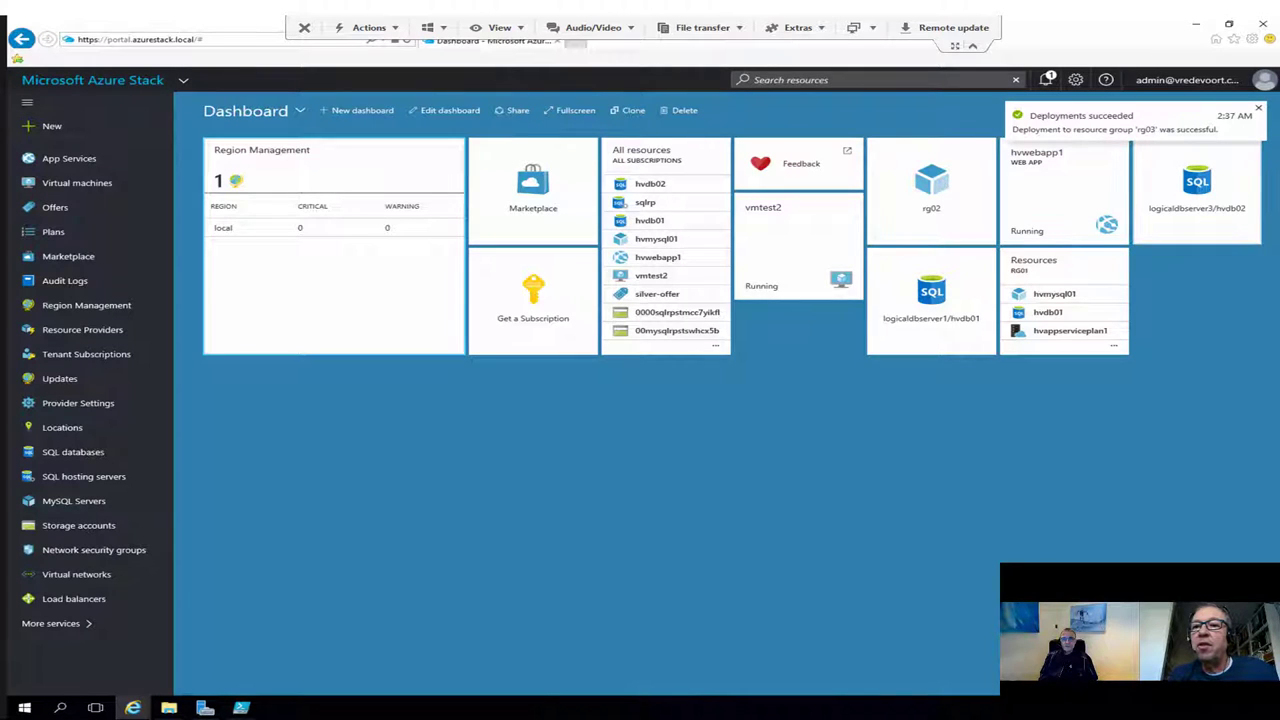
left_click(1197, 188)
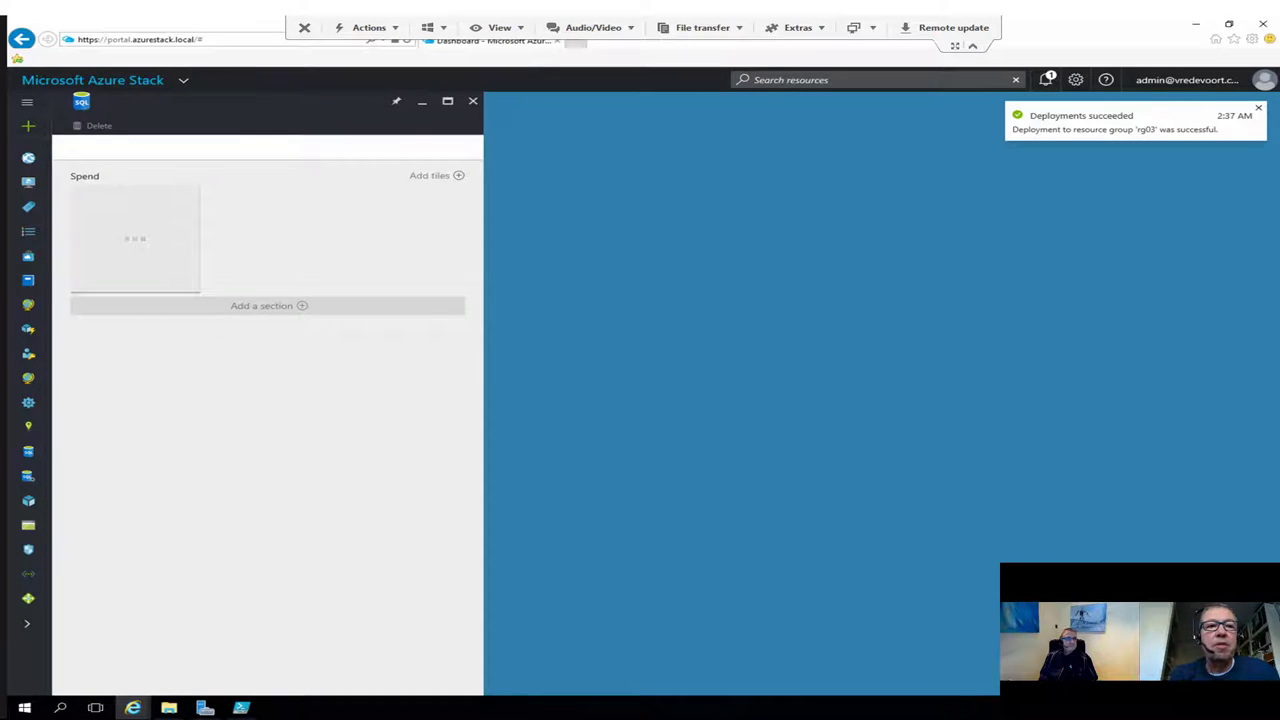
left_click(430, 260)
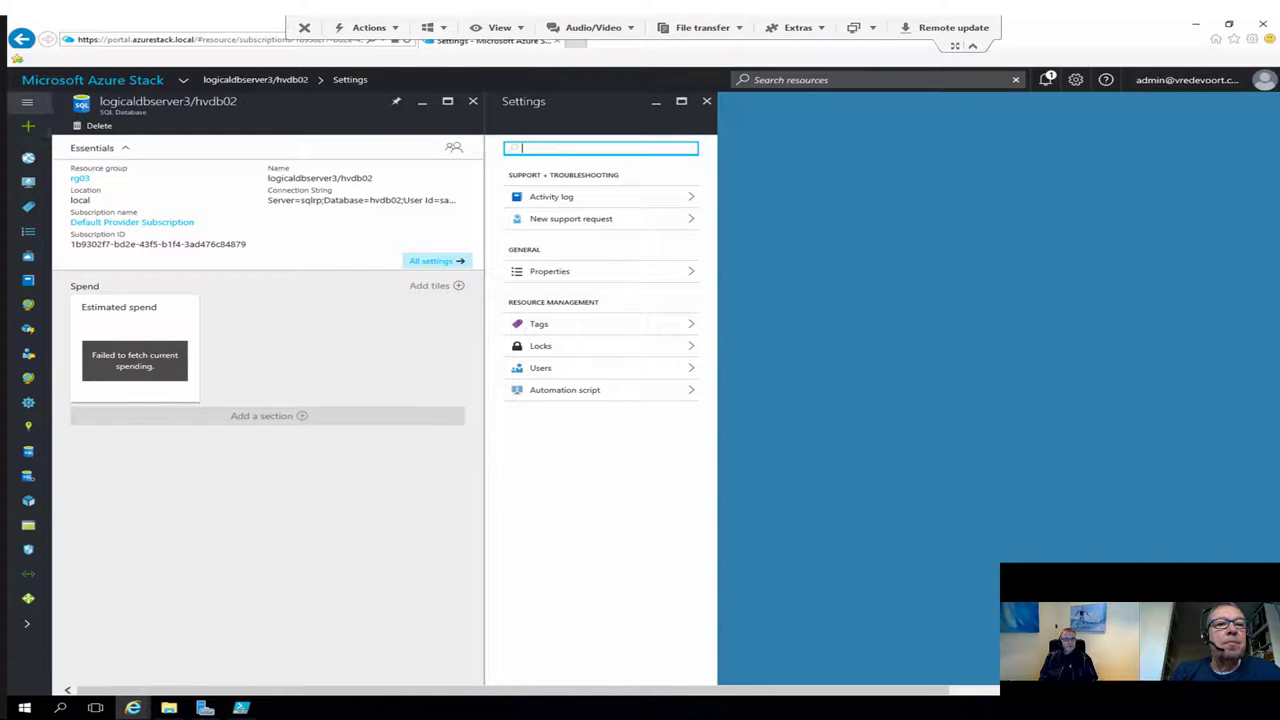
left_click(28, 102)
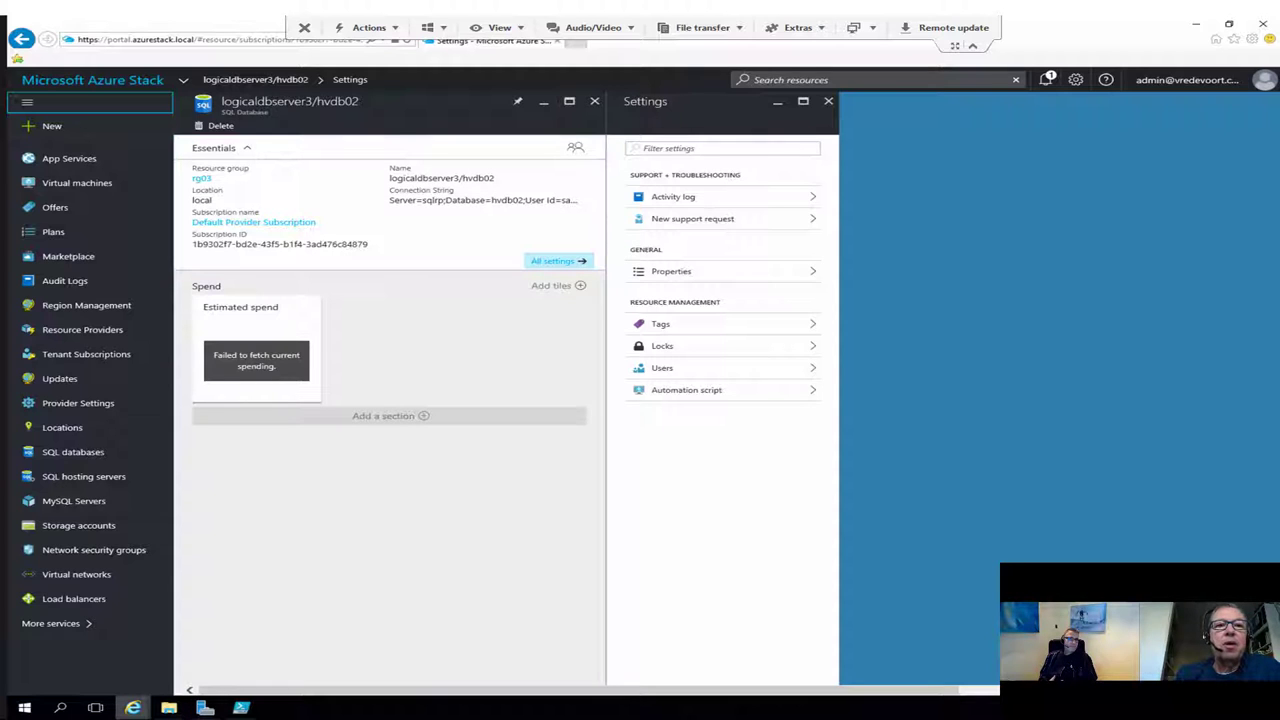
mouse_move(132, 707)
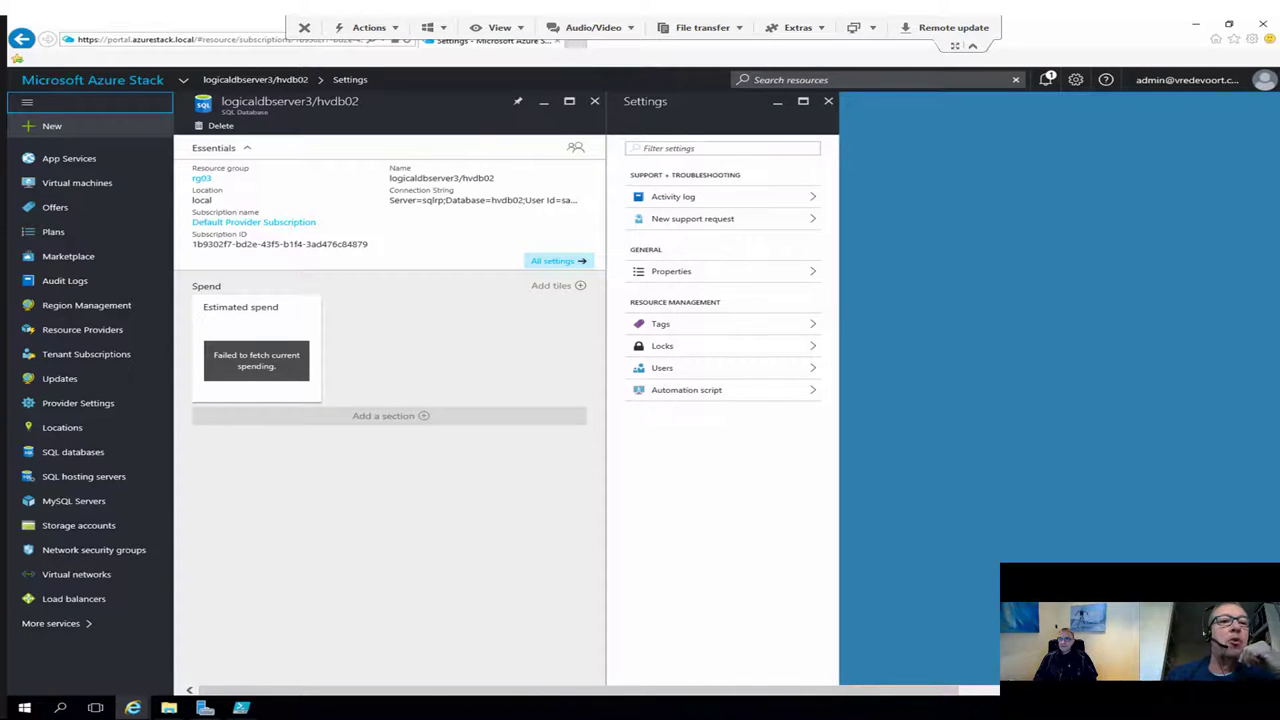
Step: Start a new plan from New > Tenant Offers + Plans
left_click(50, 126)
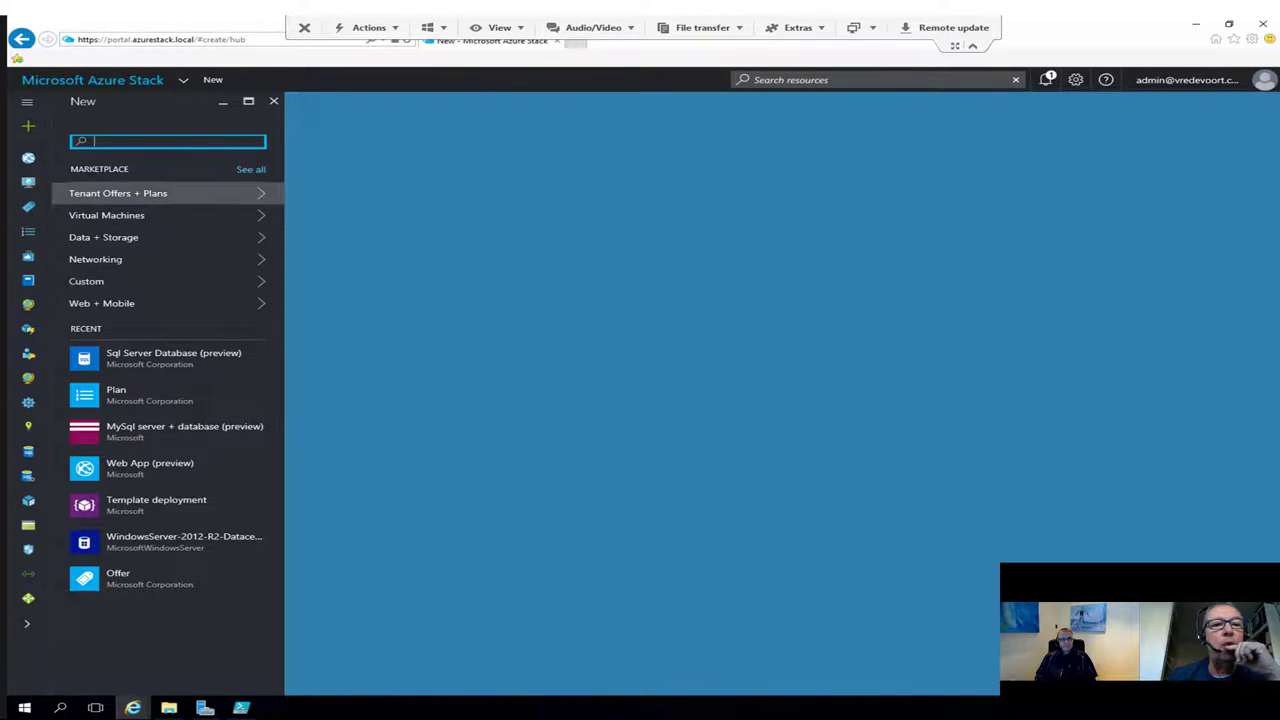
left_click(118, 193)
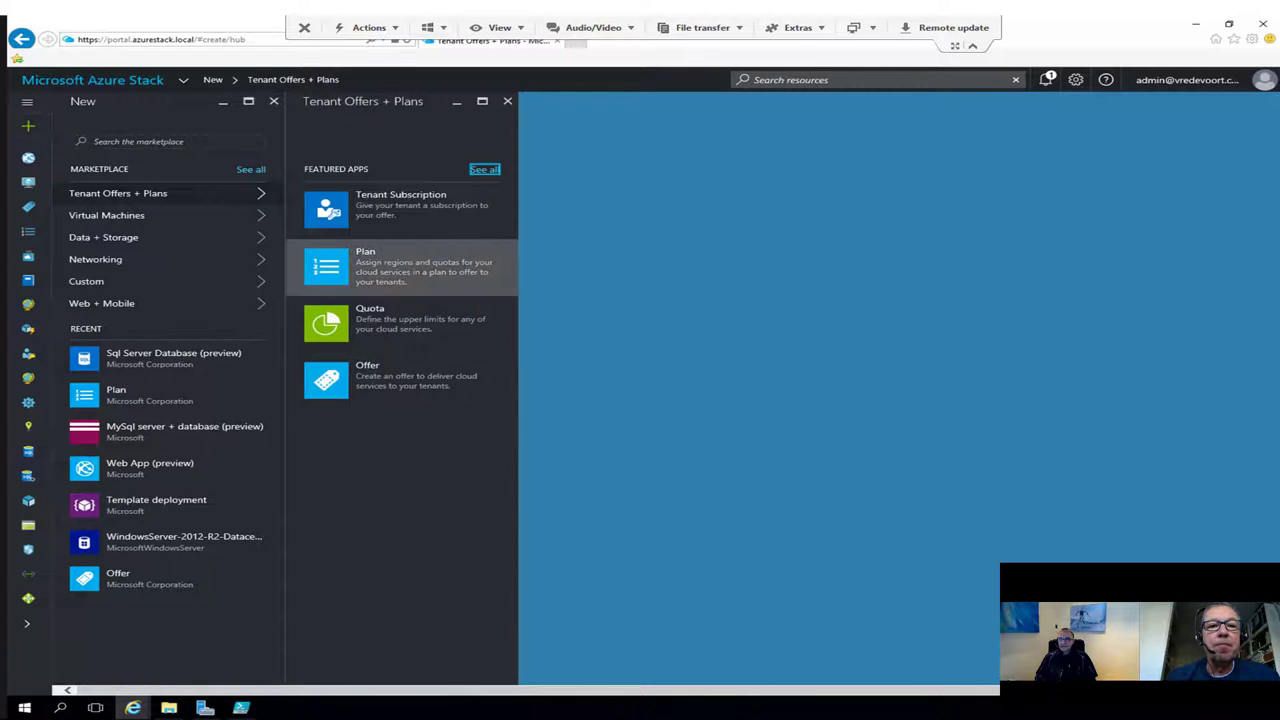
left_click(400, 266)
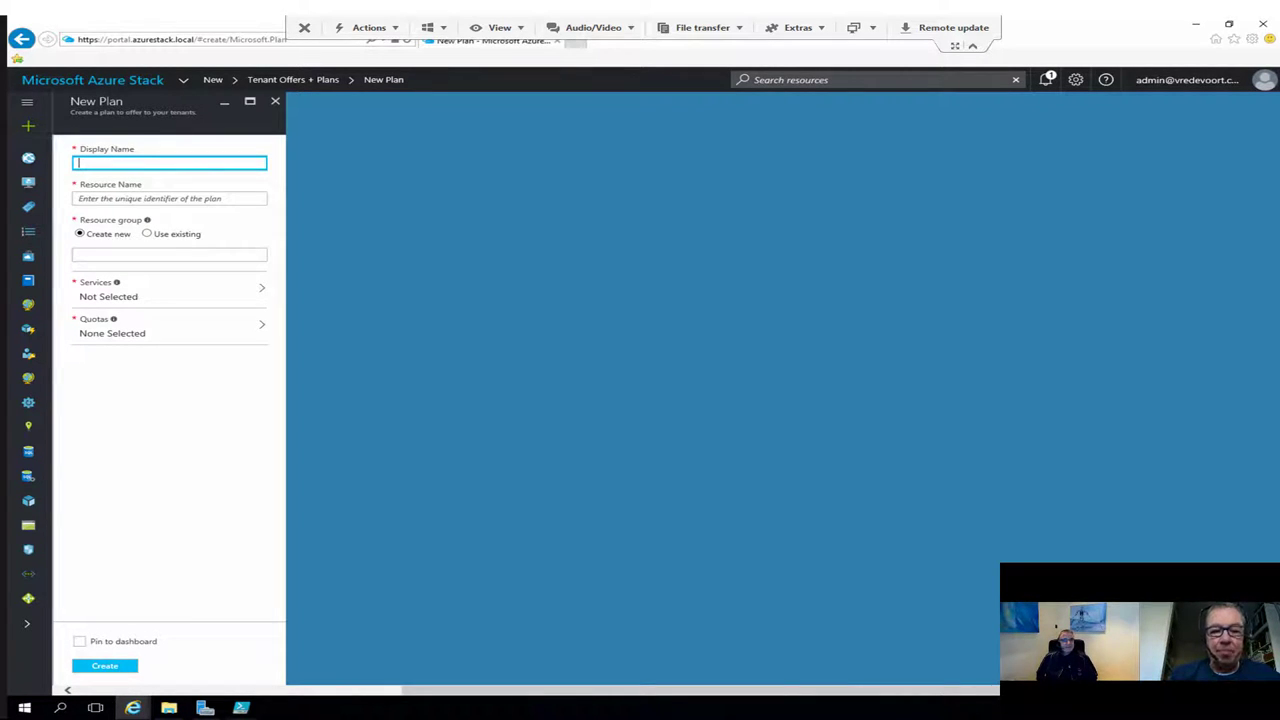
Step: Name the plan demoplan in the existing resource group OffersAndPlans
type("demo")
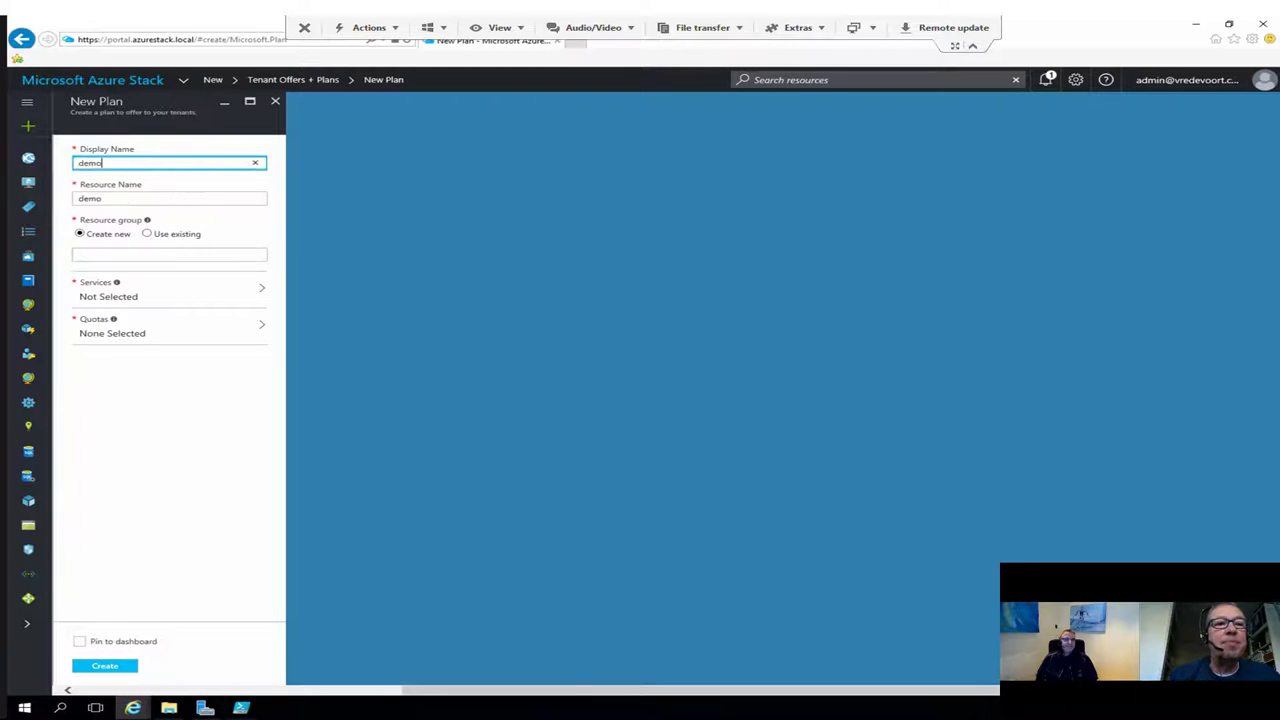
type("plan")
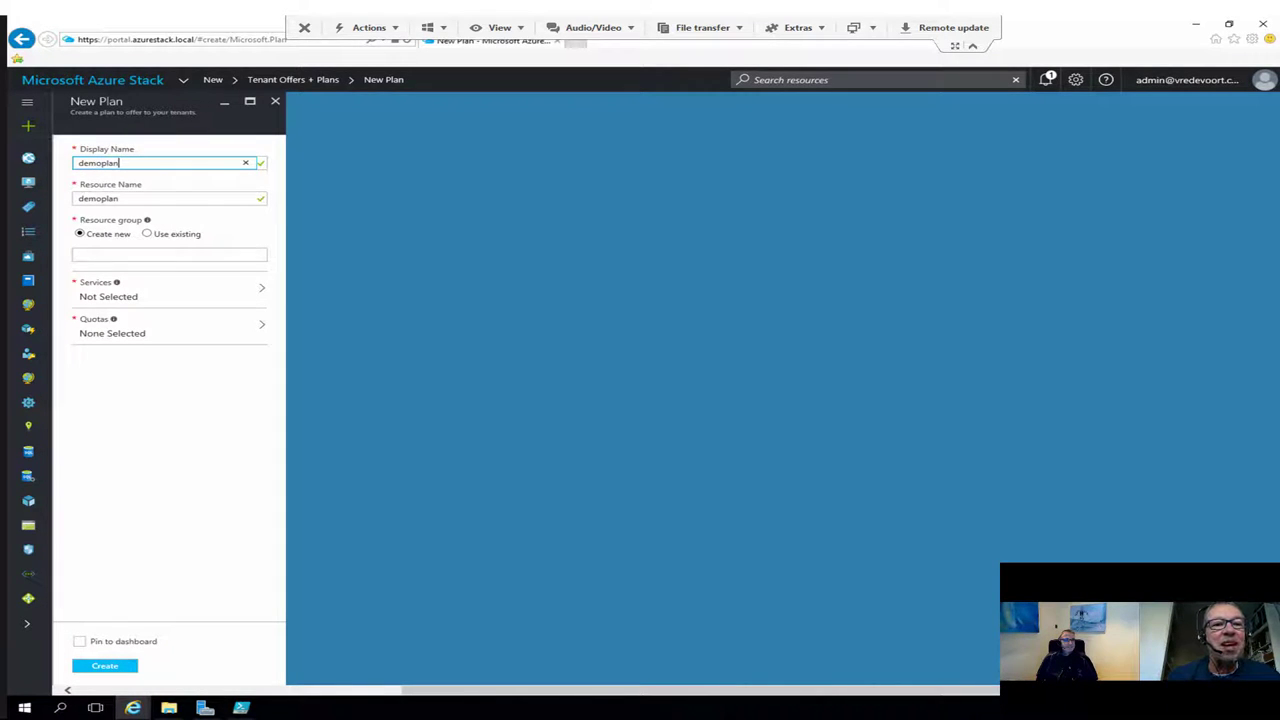
left_click(147, 233)
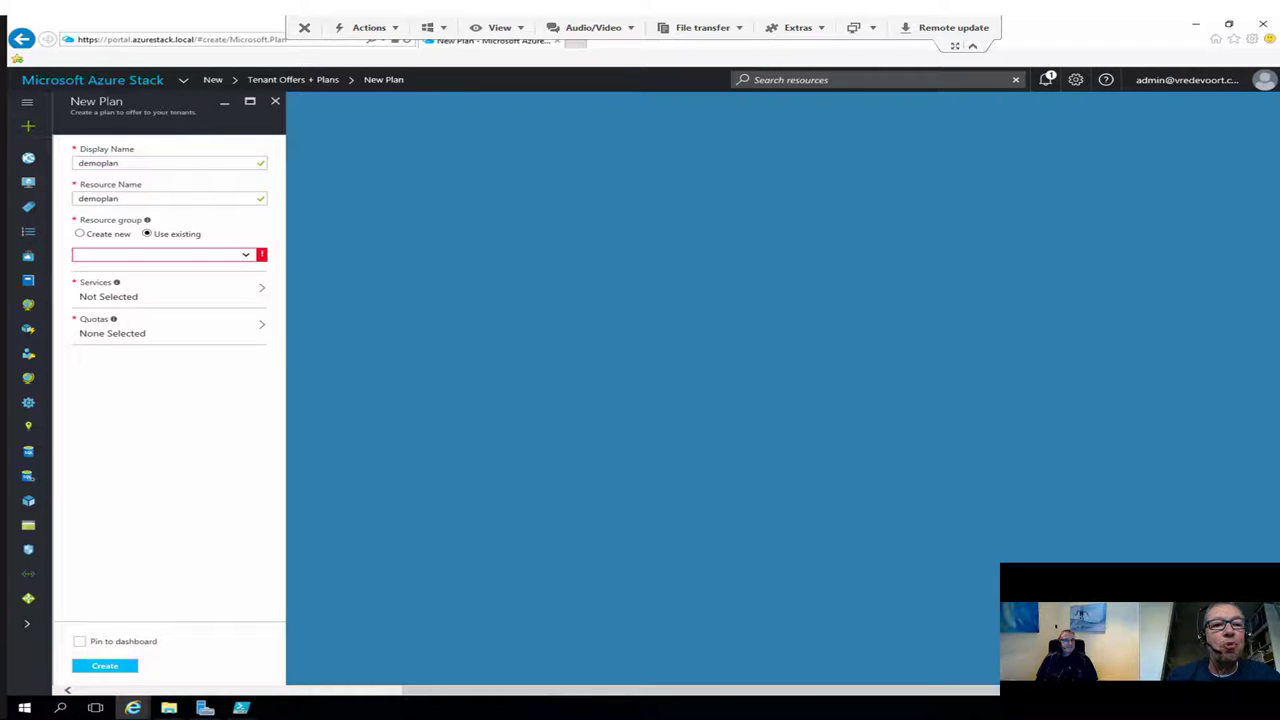
left_click(158, 254)
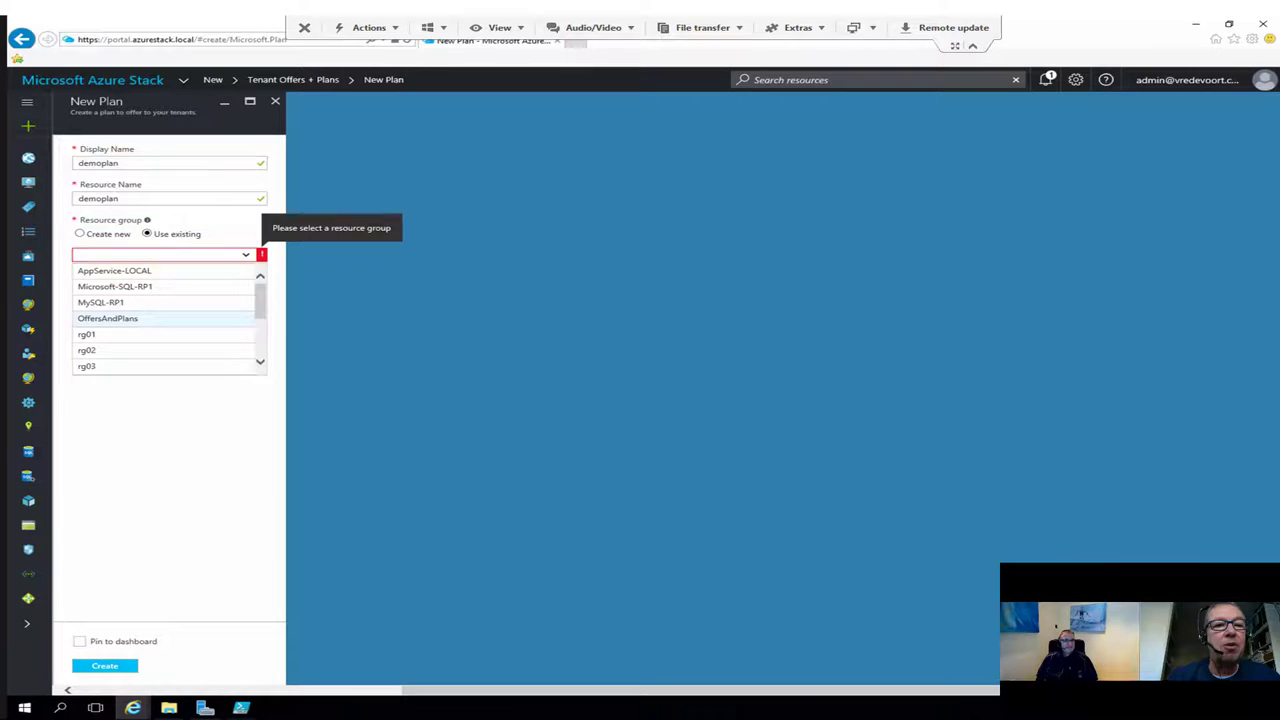
left_click(108, 318)
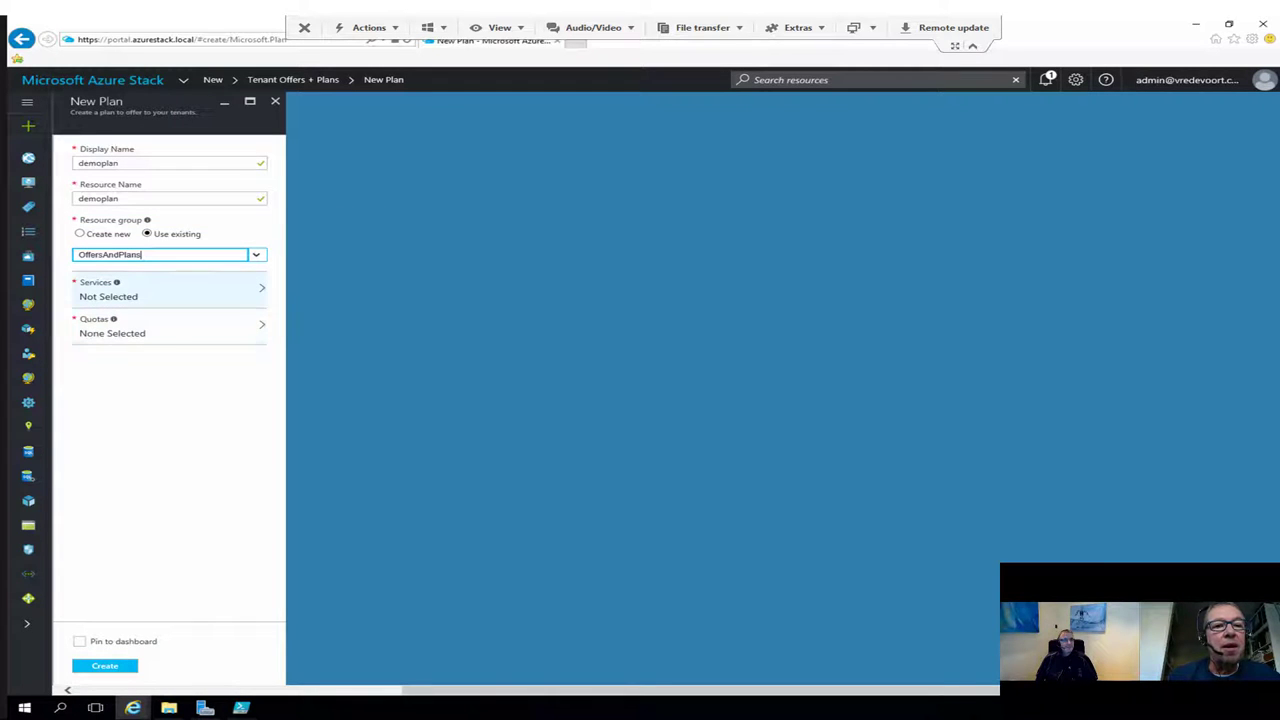
Step: Add Compute, Network, Storage, Web, Sql and MySql services to the plan
left_click(170, 290)
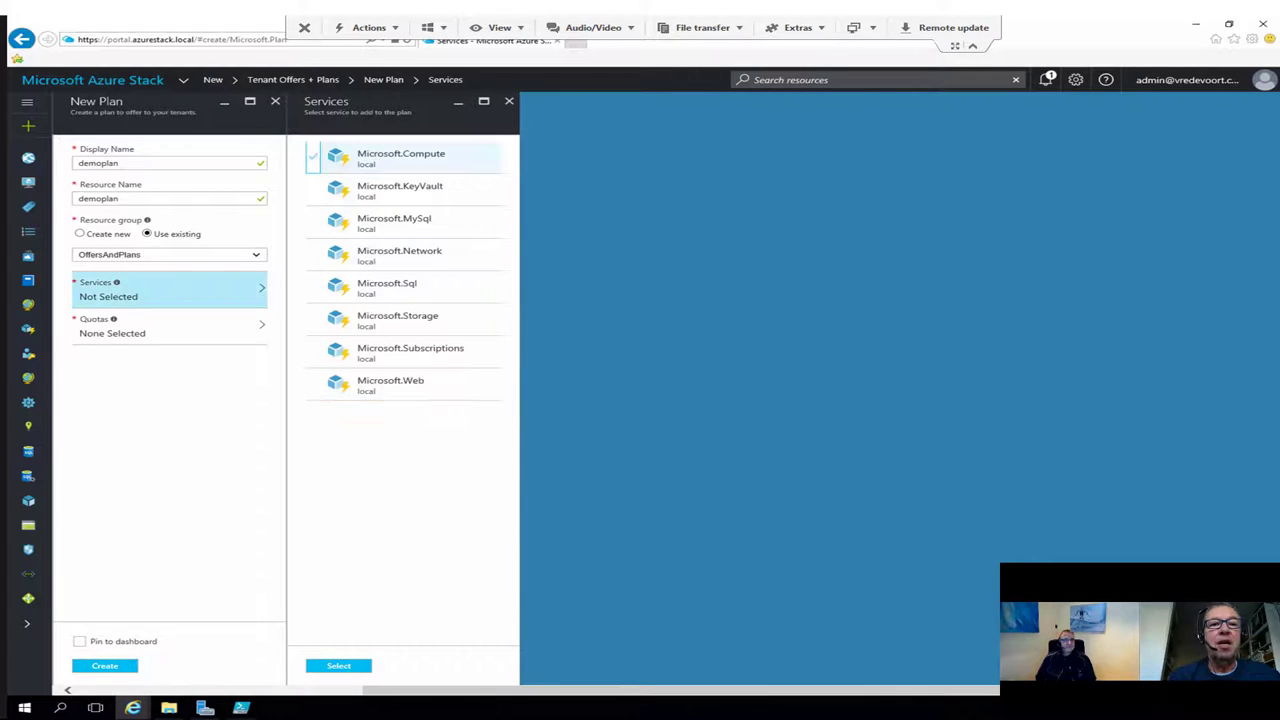
left_click(400, 158)
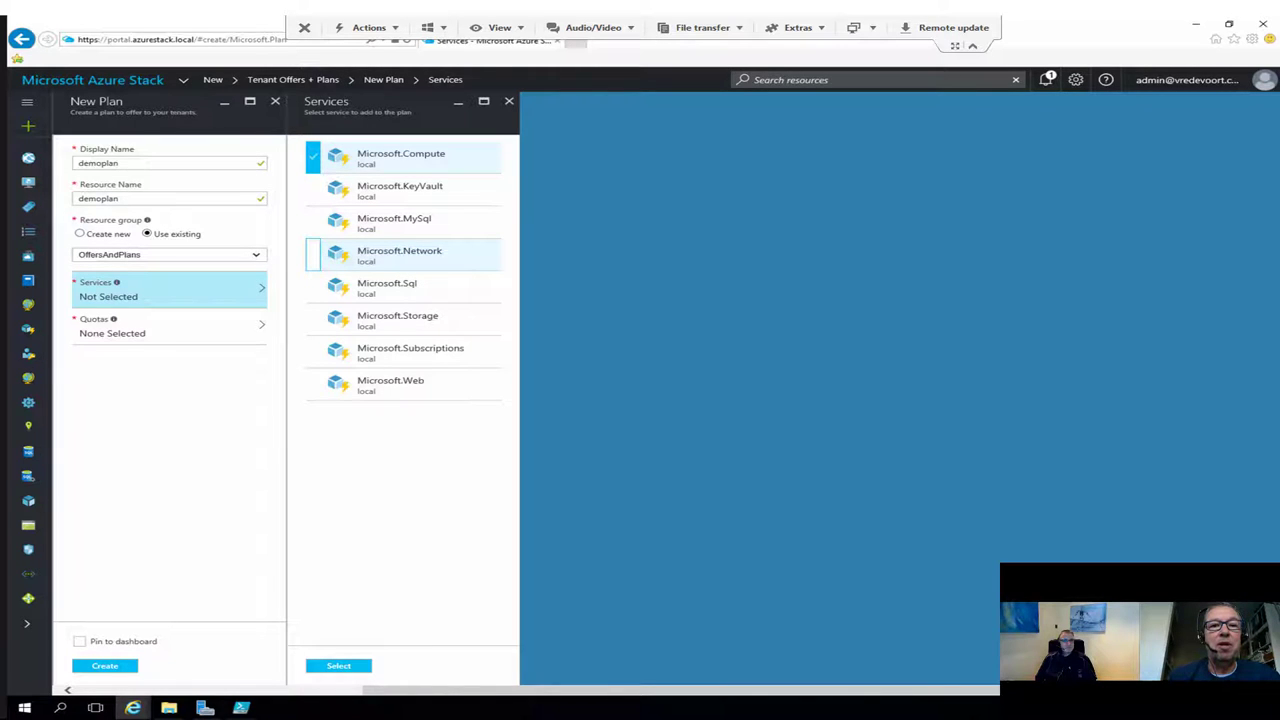
left_click(400, 255)
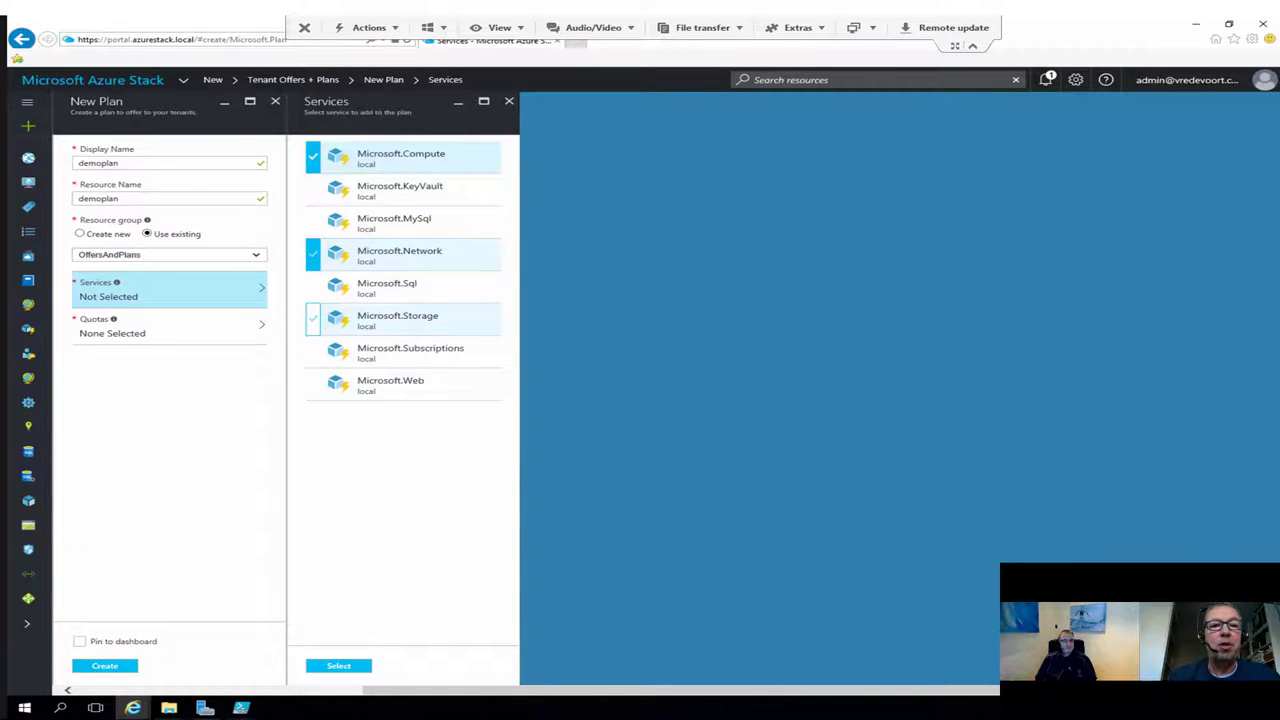
left_click(400, 320)
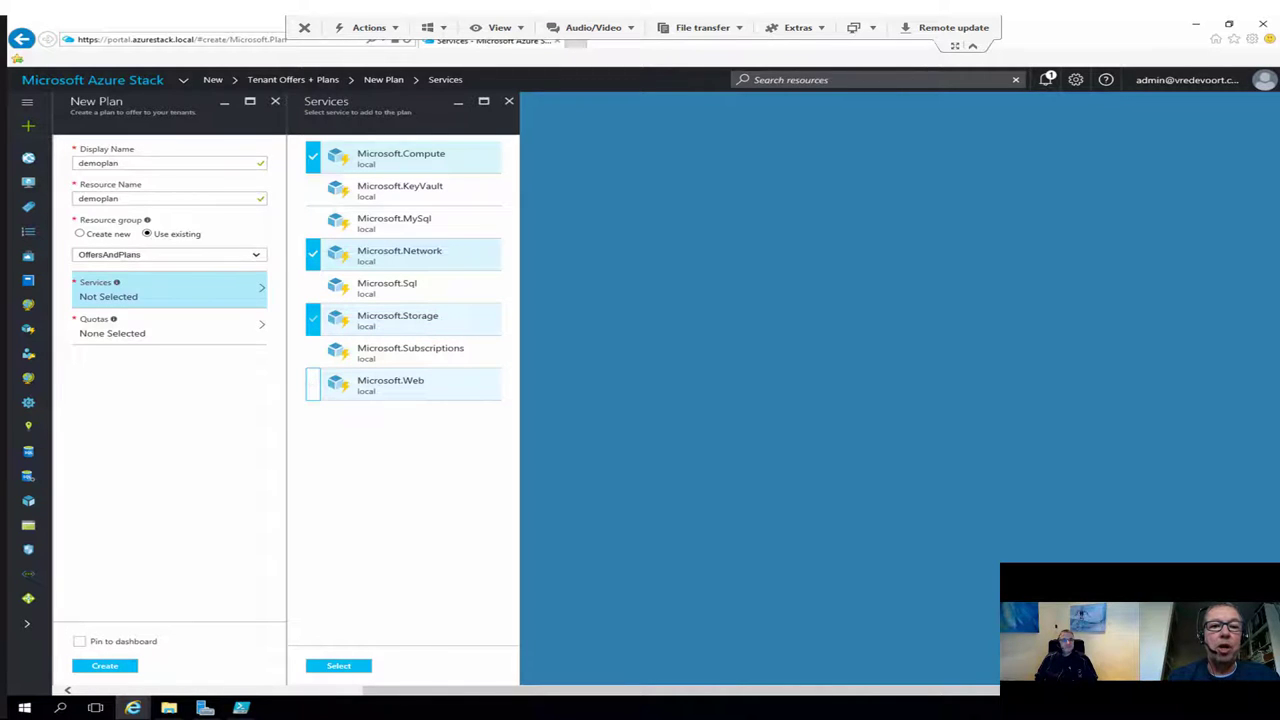
left_click(400, 385)
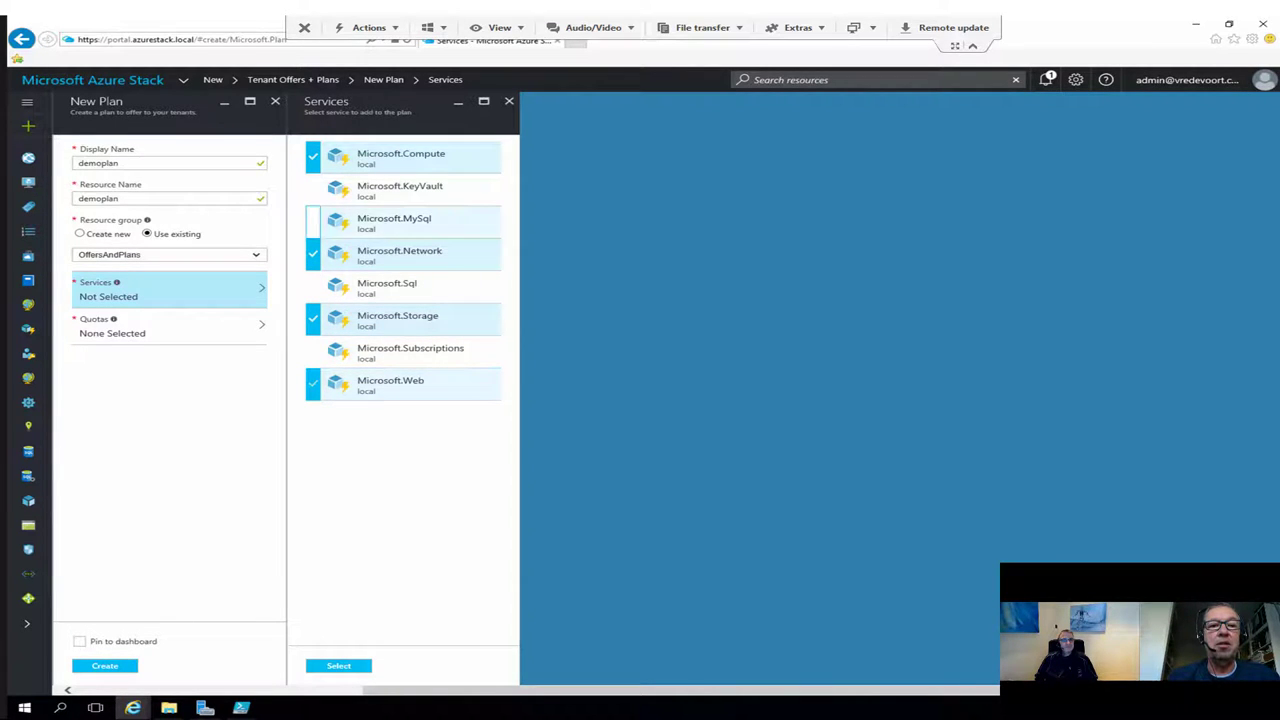
left_click(387, 287)
left_click(394, 222)
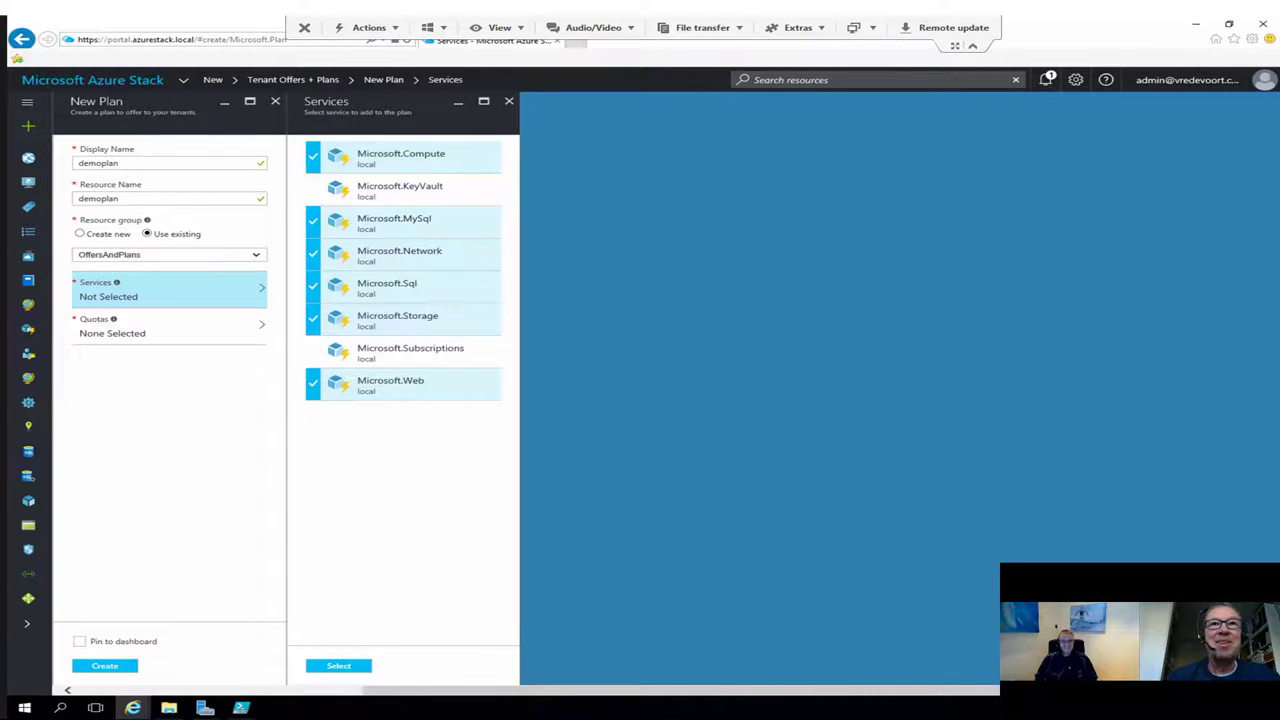
left_click(338, 665)
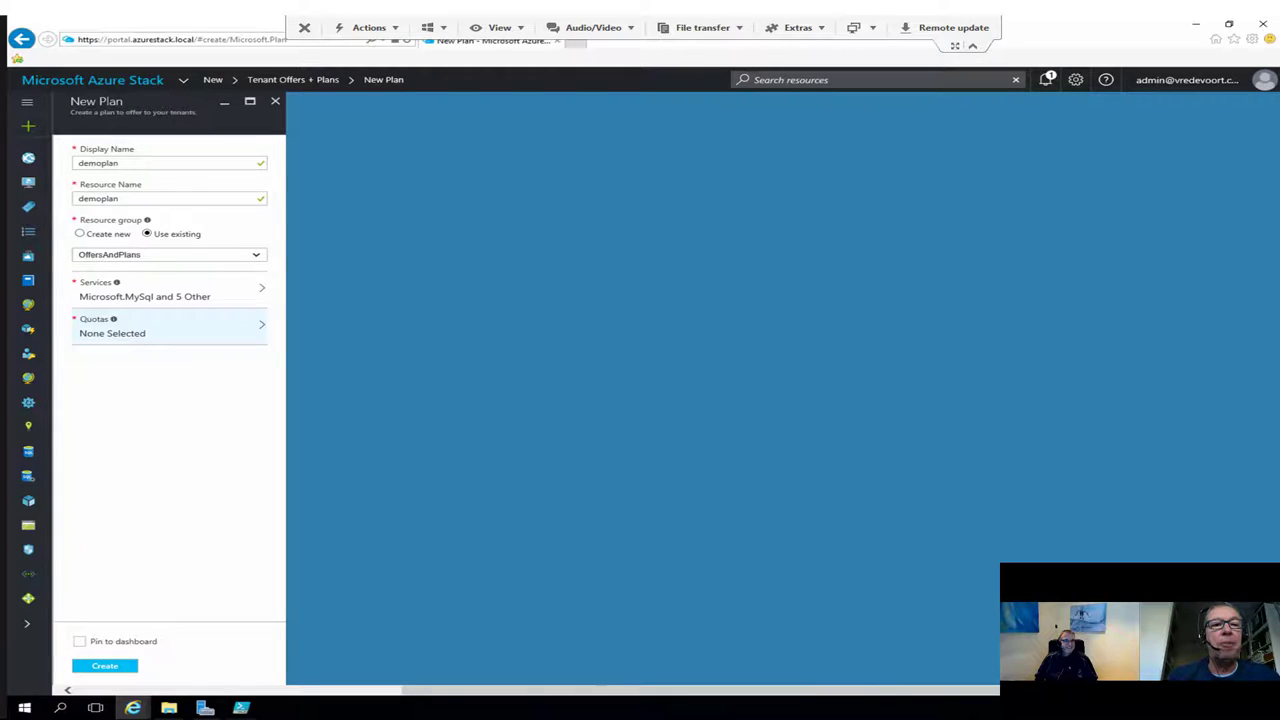
Step: Assign QuotaMySQL, default_StandardTierQuota, QuotaWeb, QuotaS1 and QuotaN1 to MySql, Sql, Web, Storage and Network
left_click(168, 326)
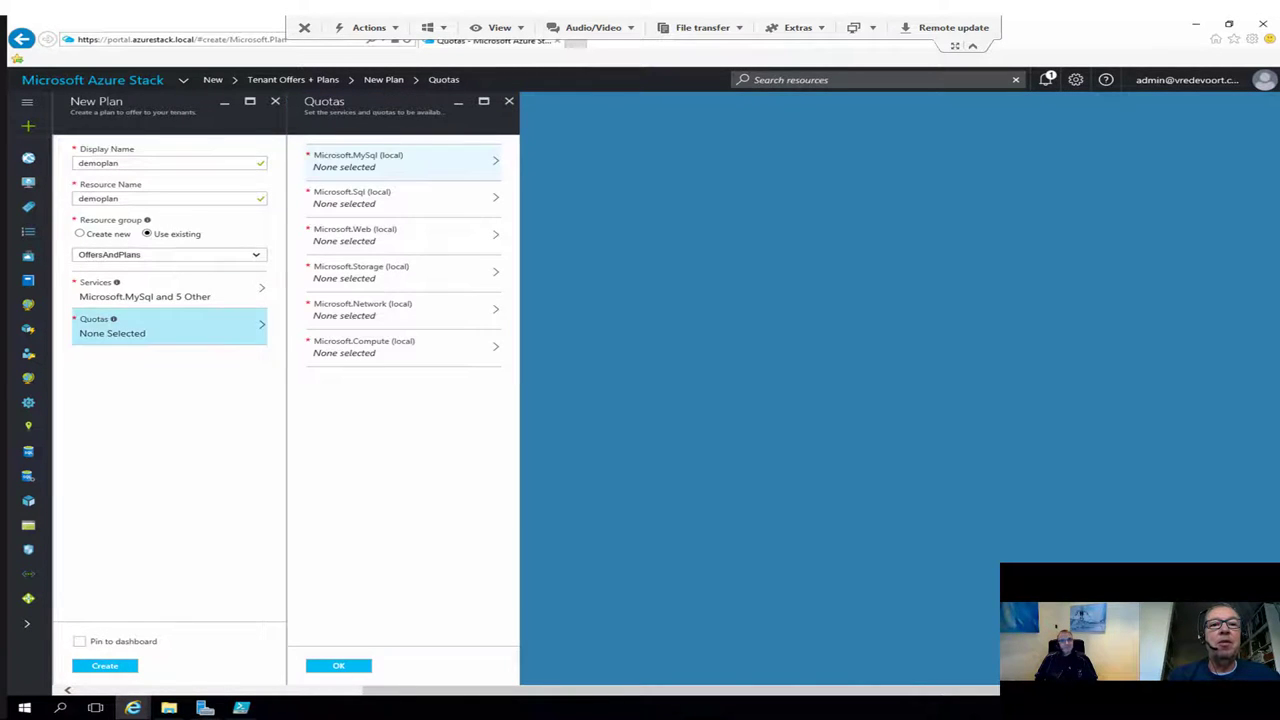
left_click(400, 161)
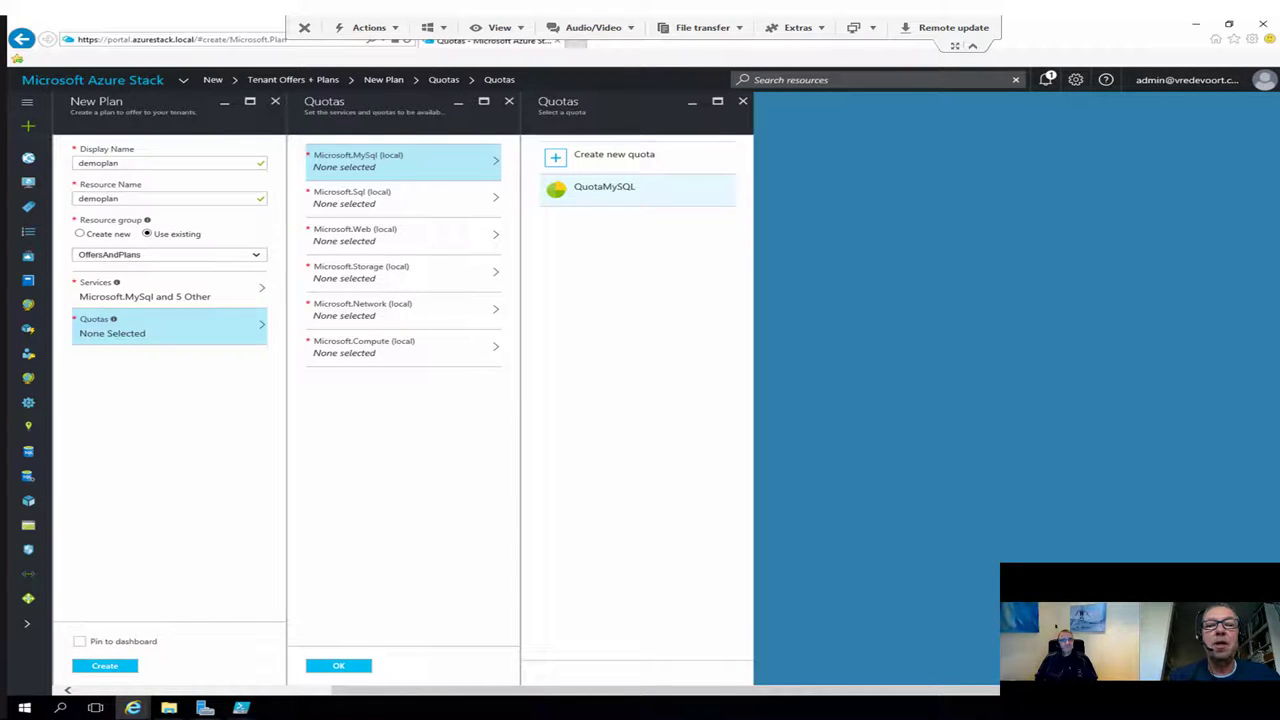
left_click(604, 187)
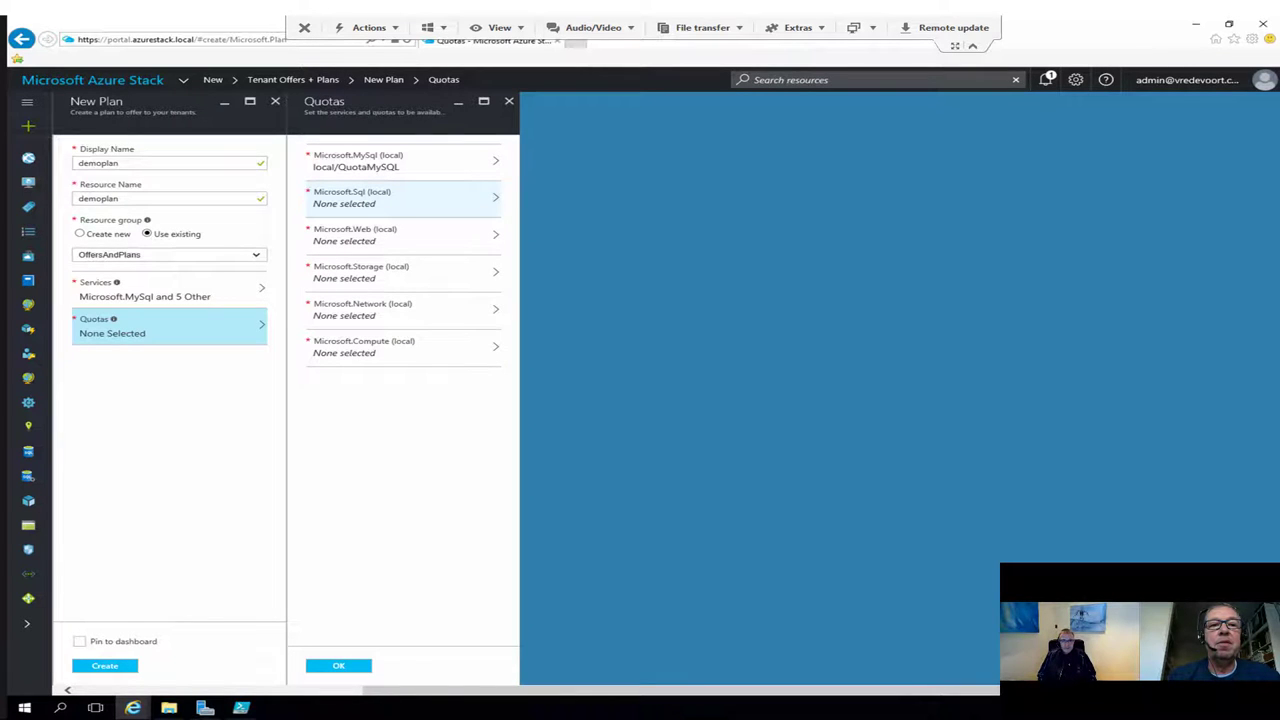
left_click(400, 197)
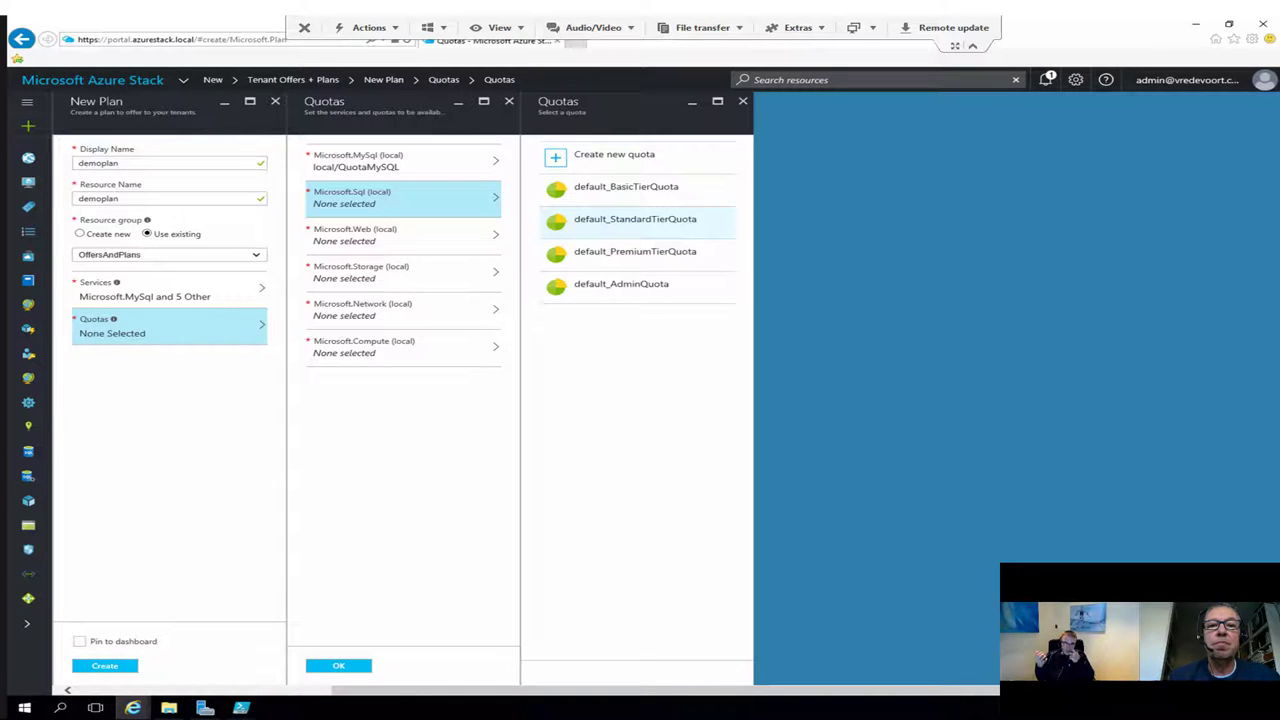
left_click(635, 219)
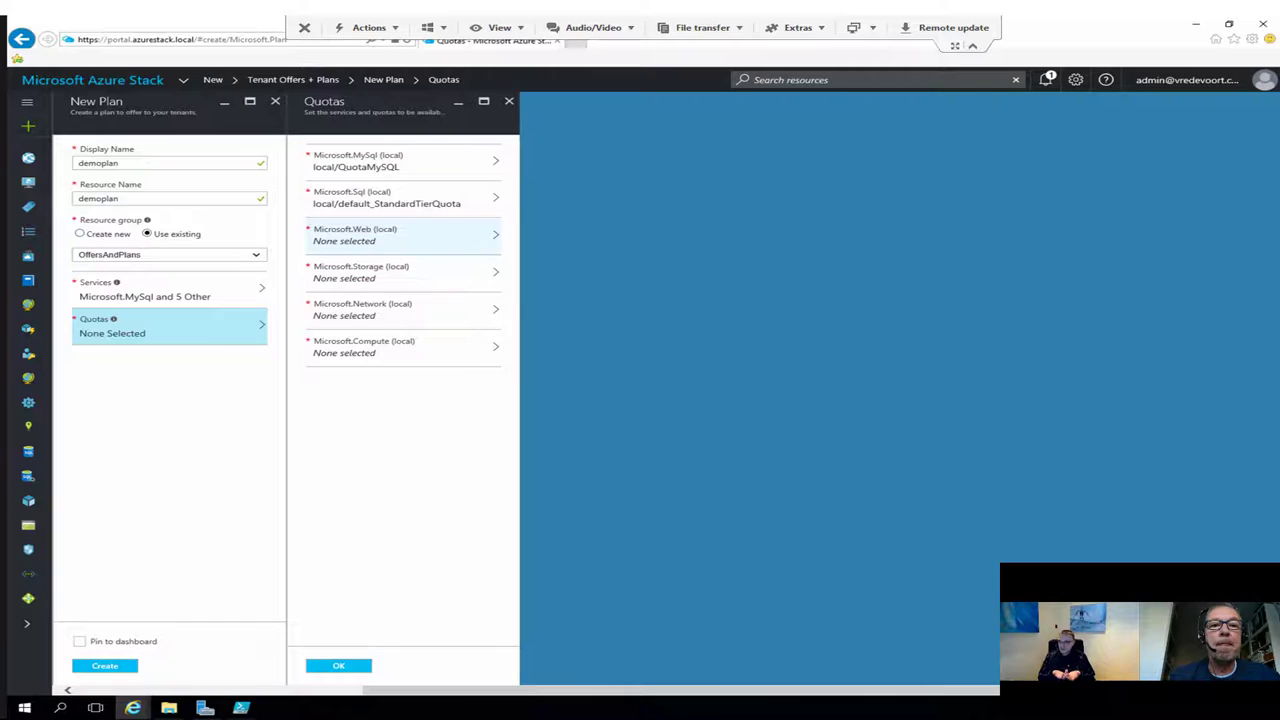
left_click(400, 235)
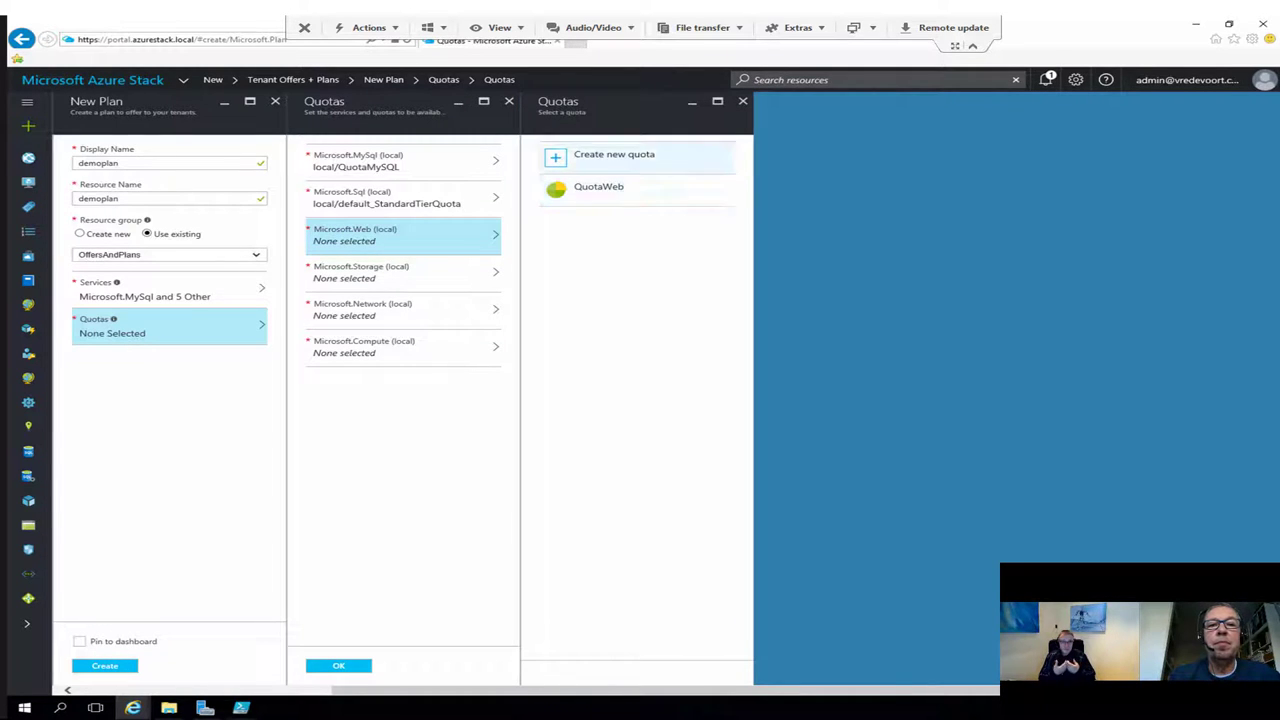
left_click(598, 187)
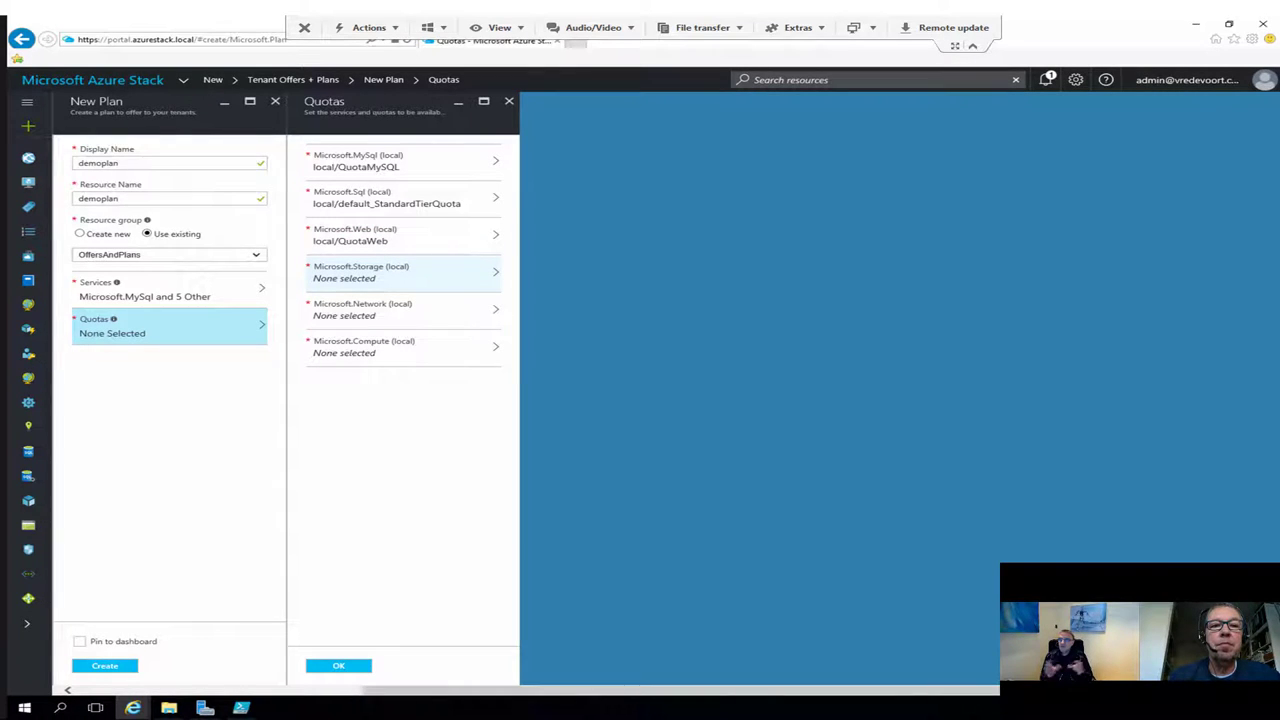
left_click(400, 272)
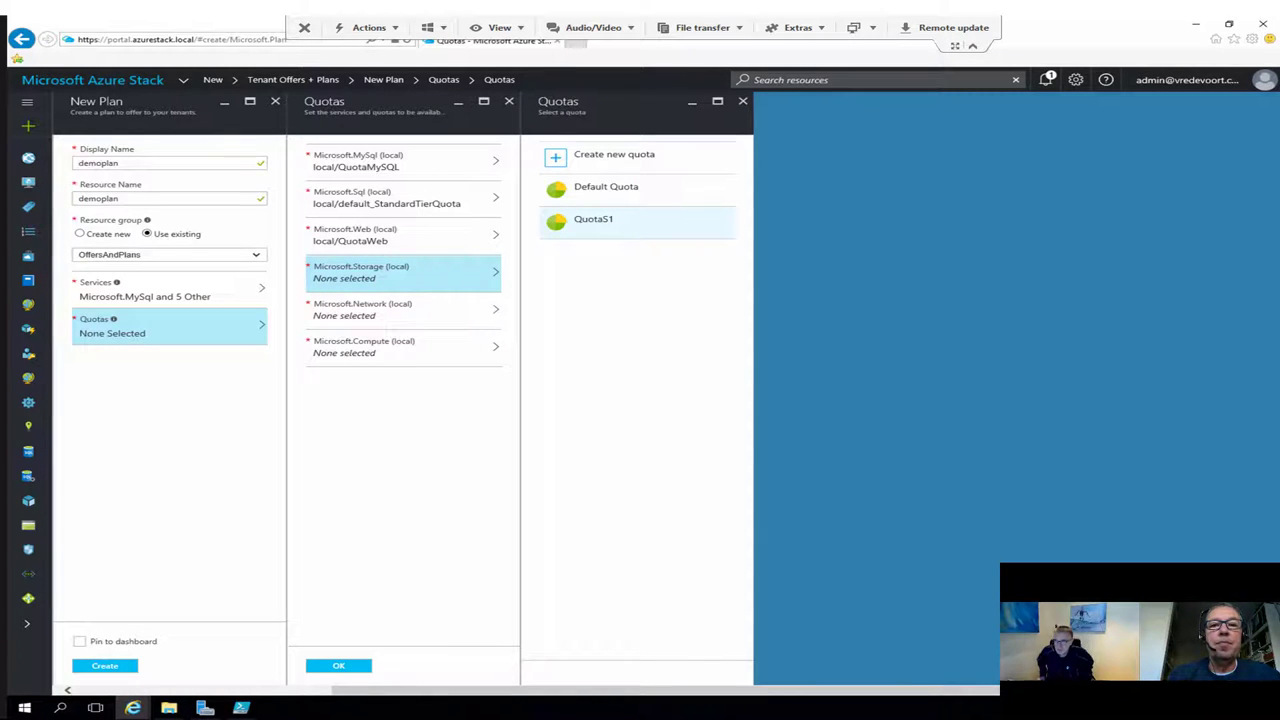
left_click(593, 219)
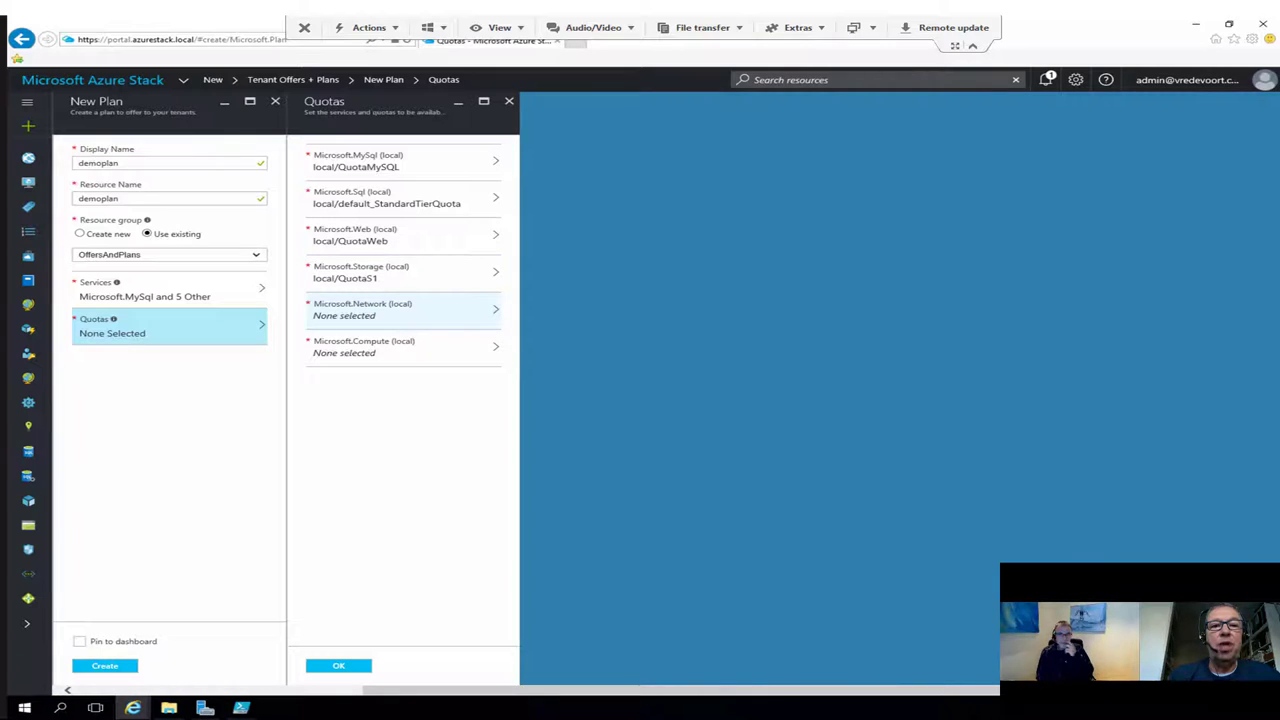
left_click(400, 309)
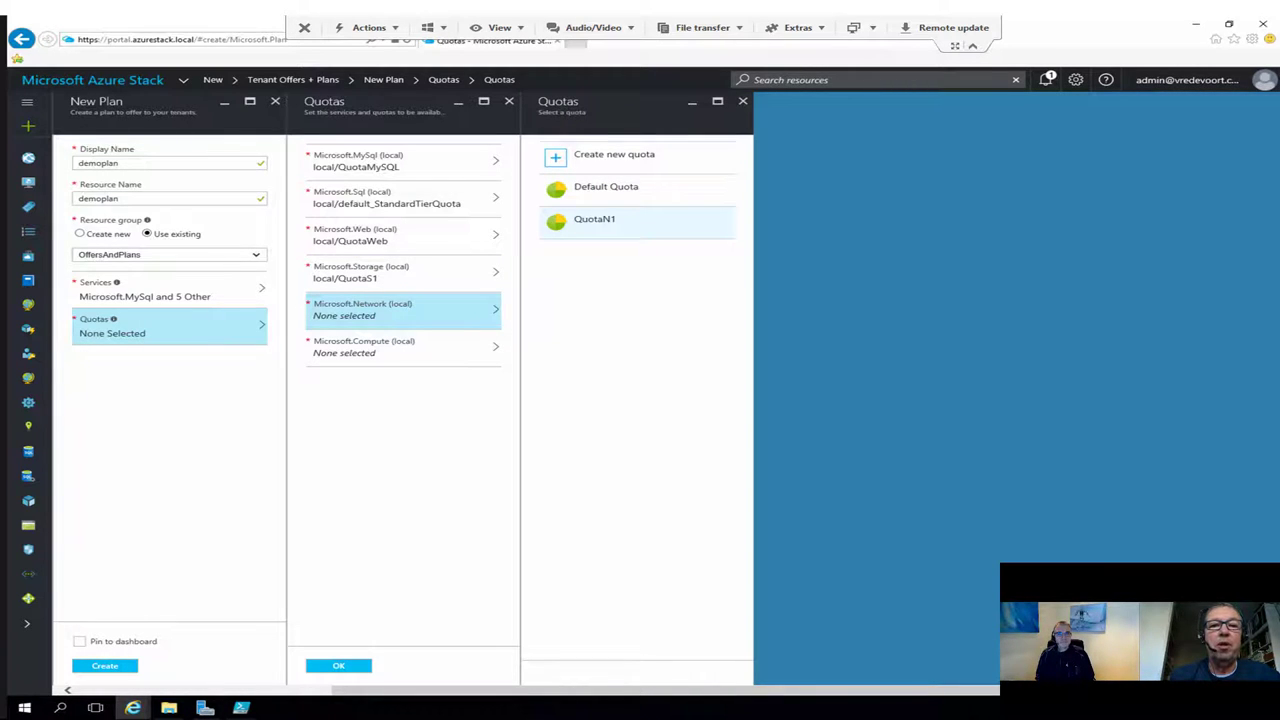
left_click(593, 219)
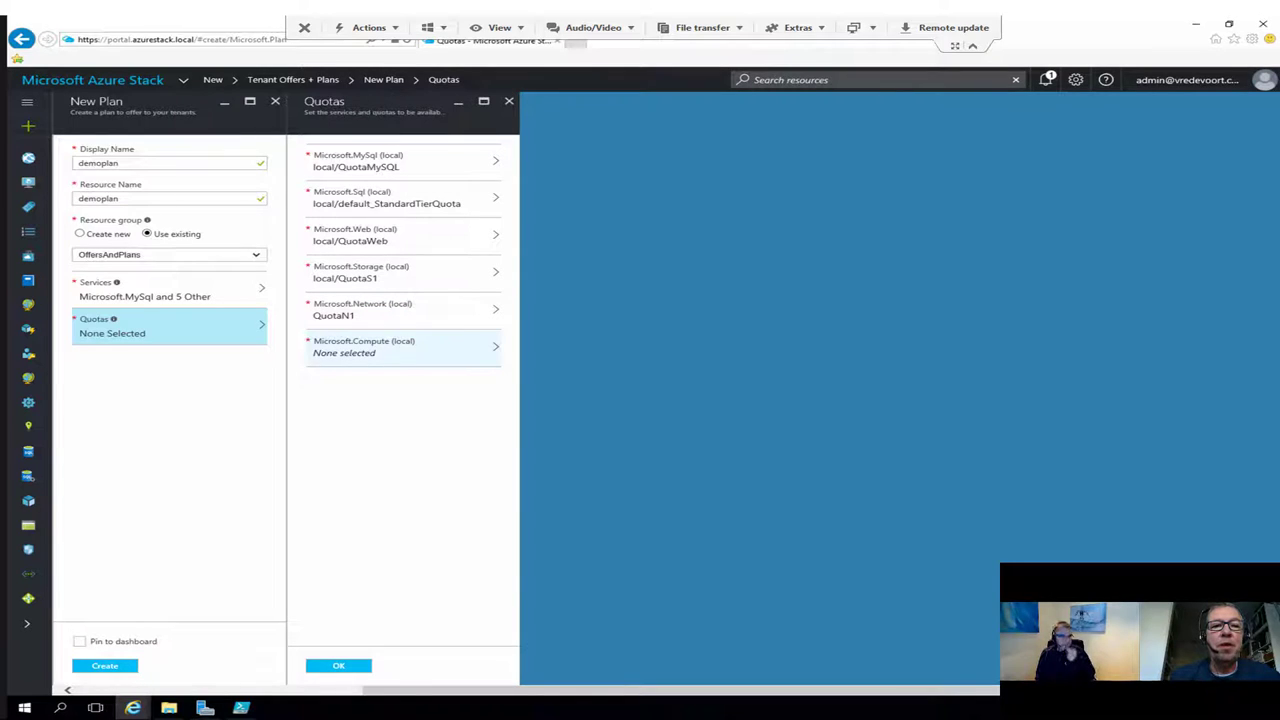
Step: Create compute quota QuotaC2 with 50 VMs, 150 GB memory and 100 cores, then confirm all quotas
left_click(400, 346)
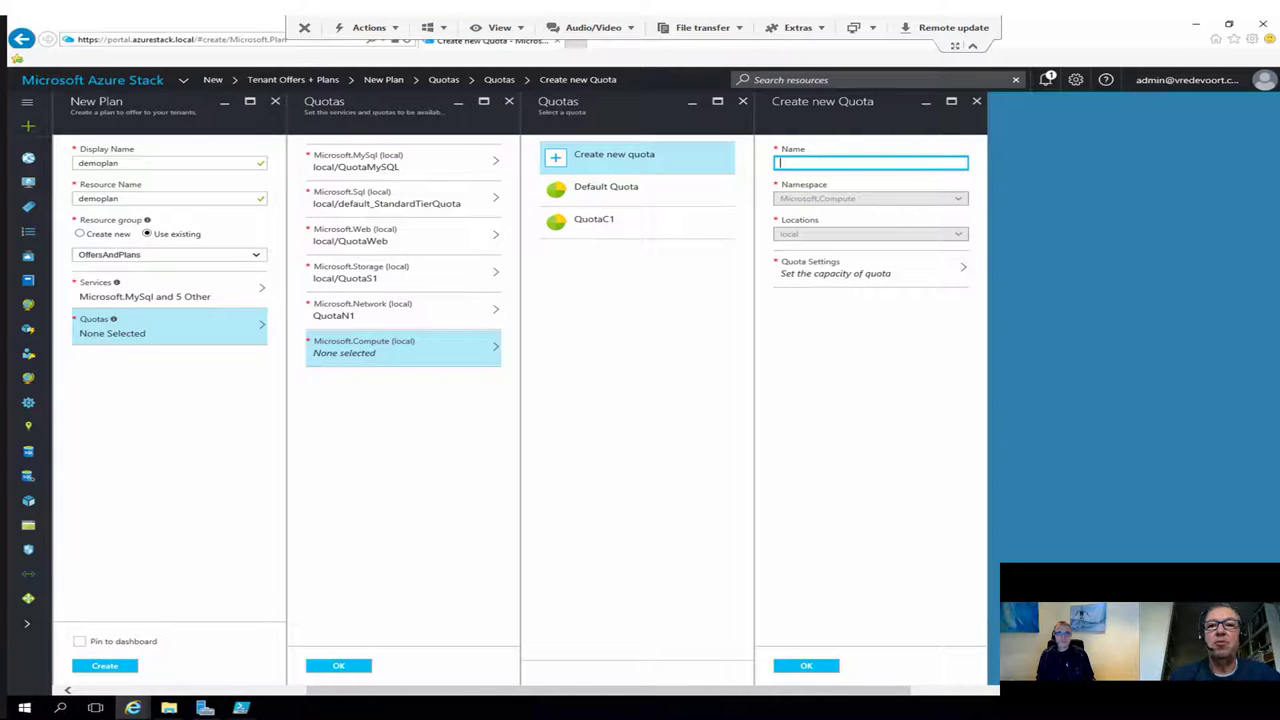
type("Qu")
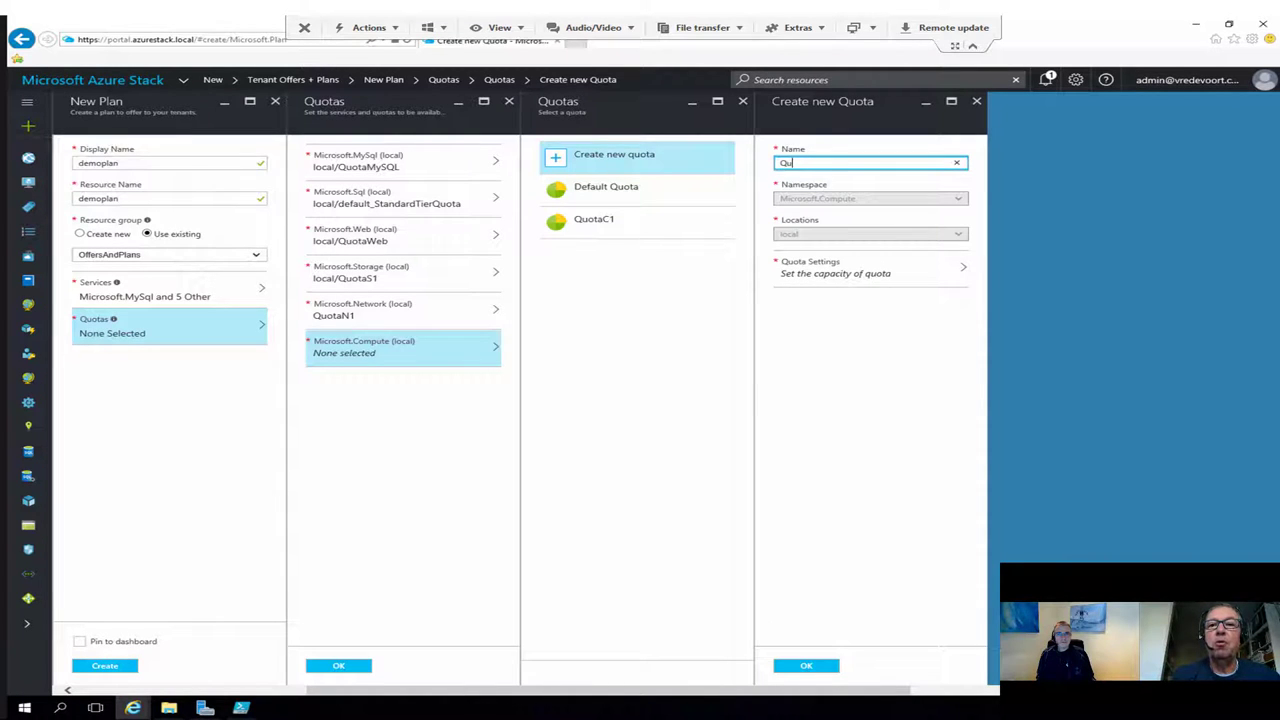
type("otaC2")
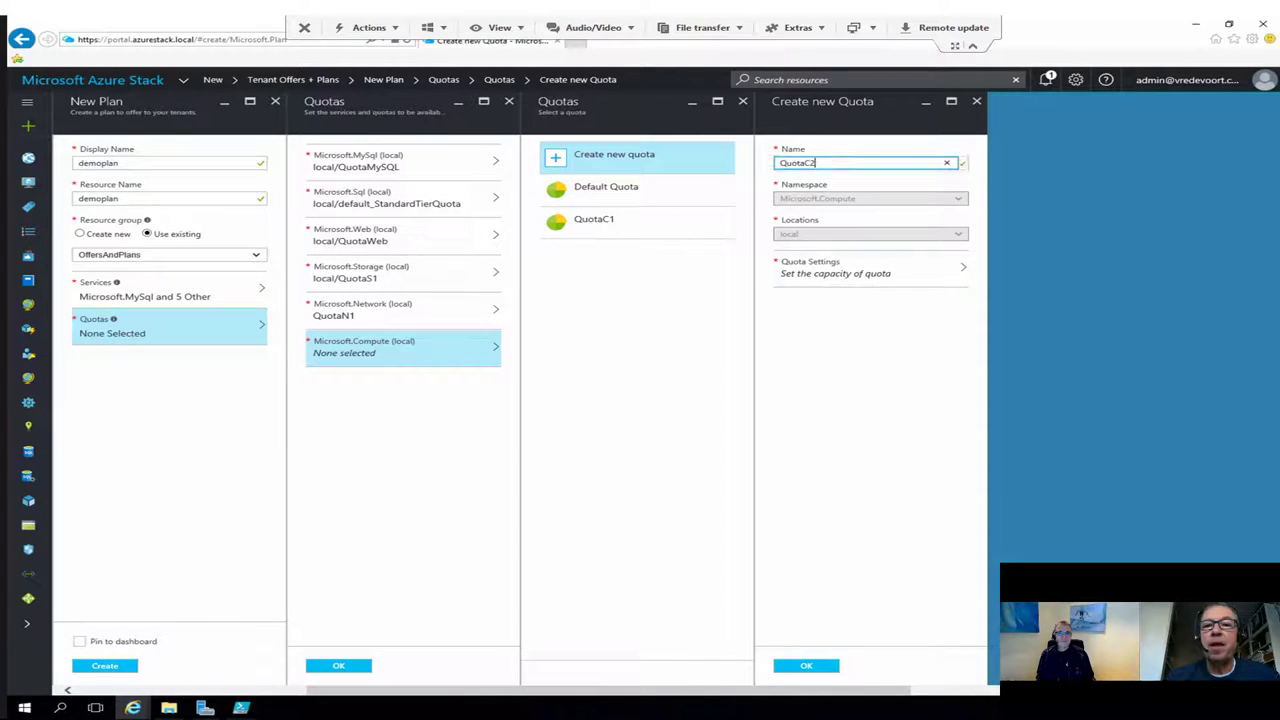
key("Tab")
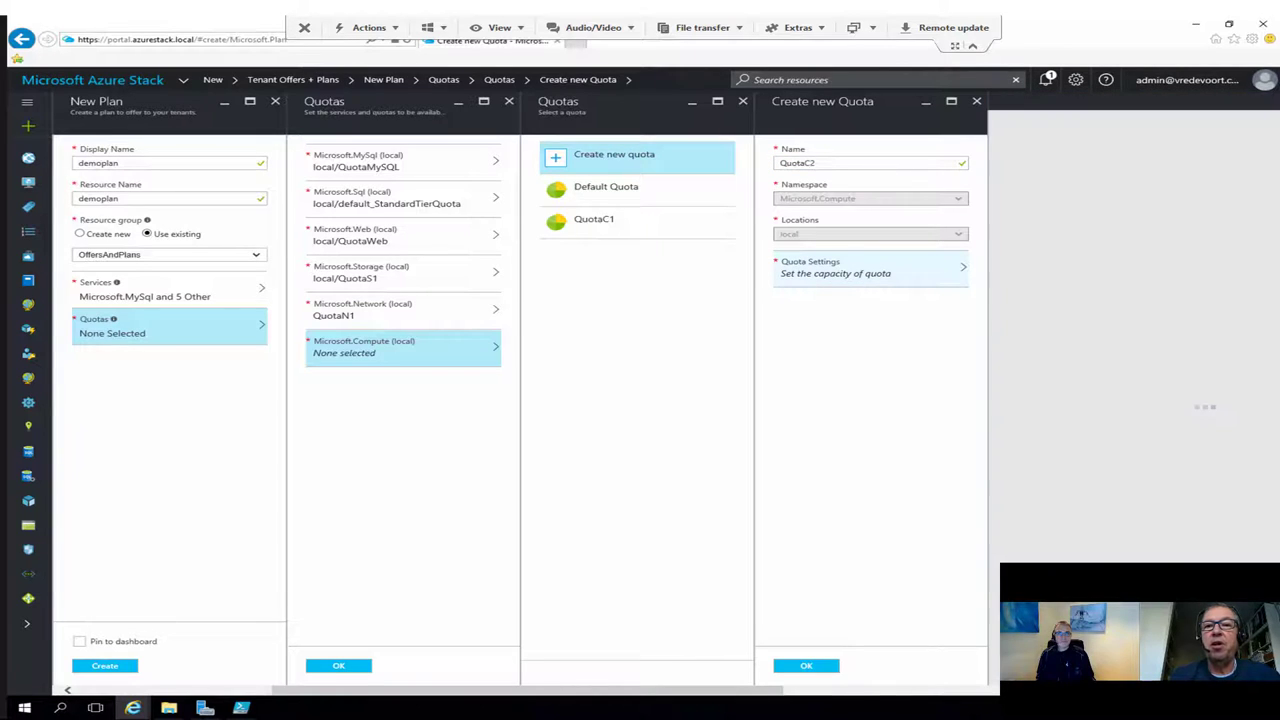
type("50")
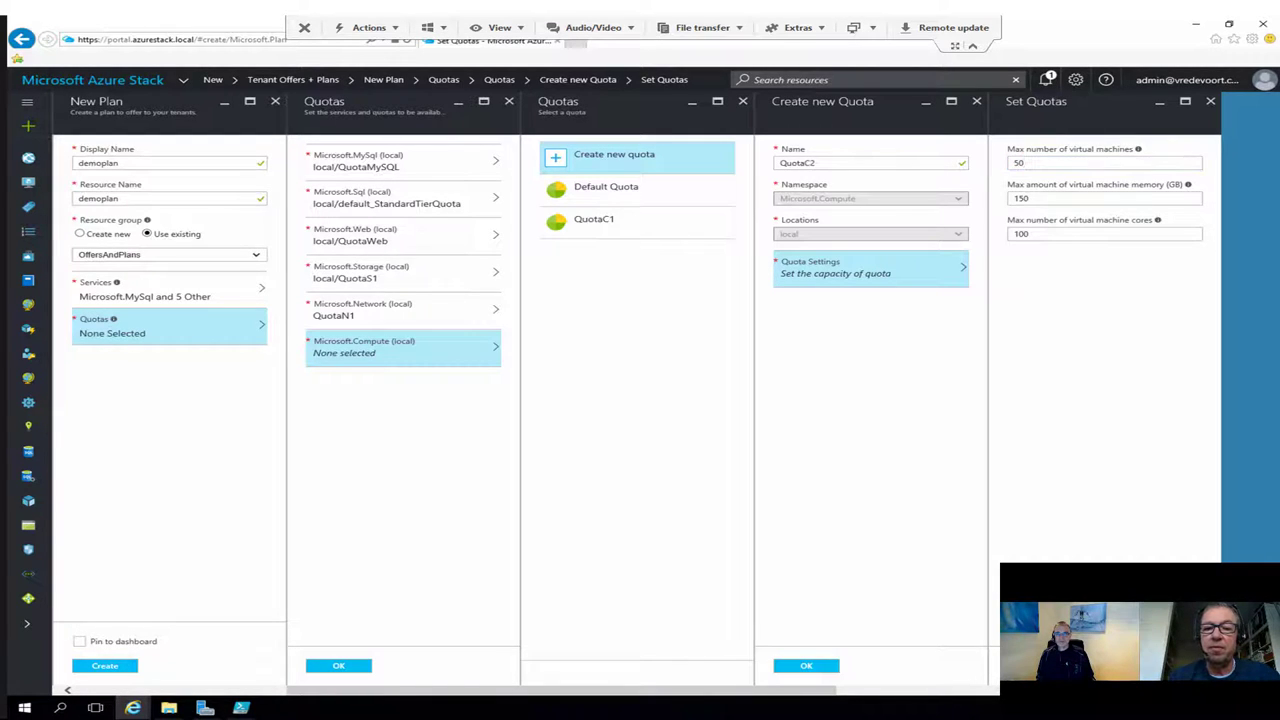
left_click(1039, 665)
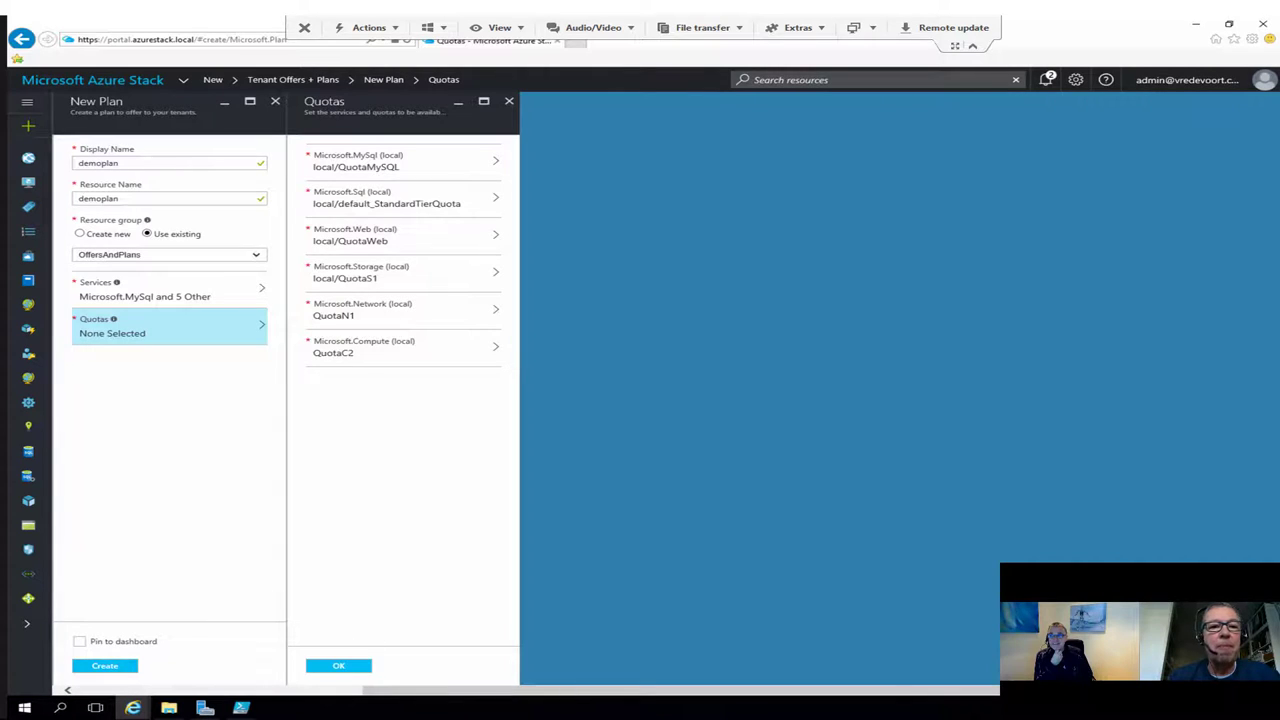
left_click(338, 665)
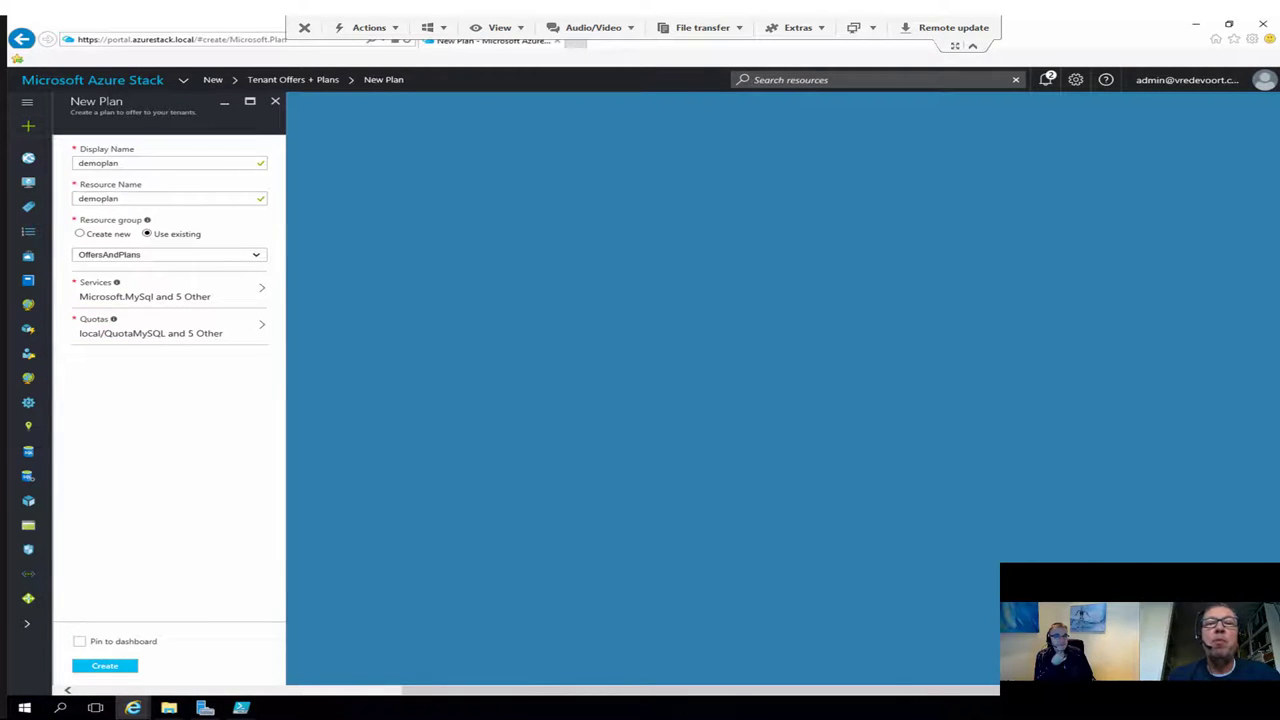
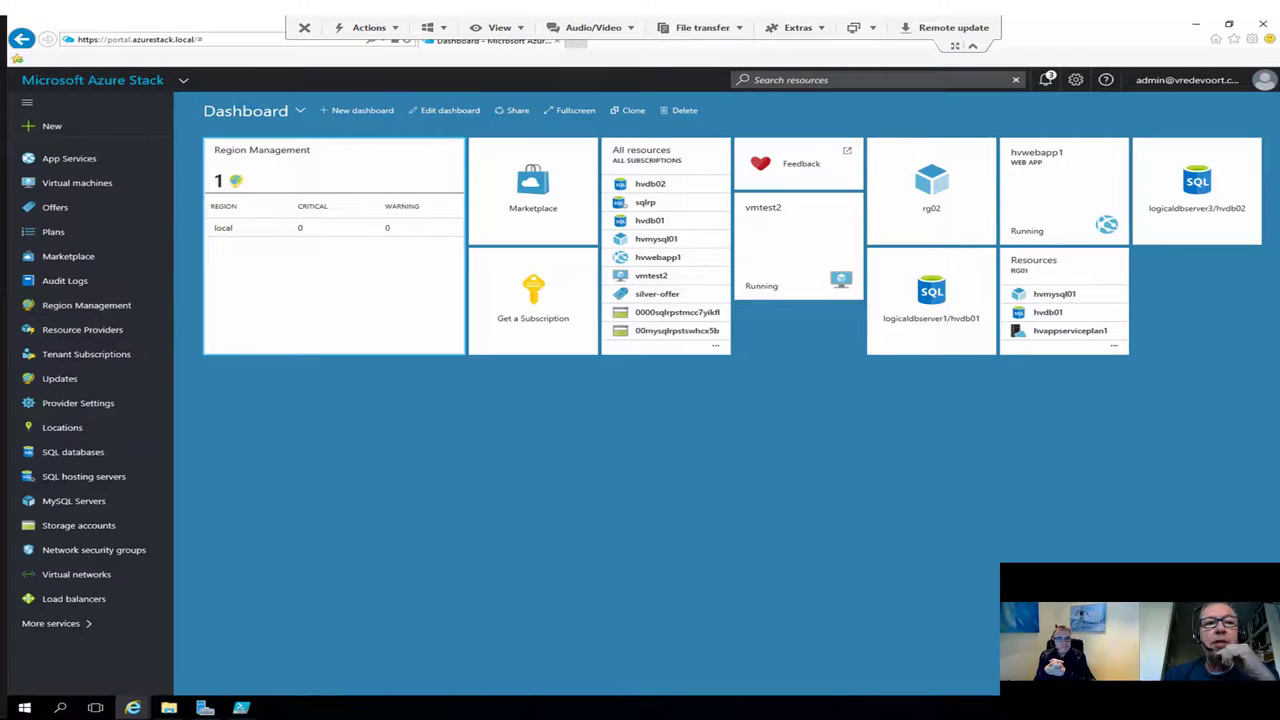
Step: Go from the Plans list to the Offers list showing paas-offer and silver-offer
left_click(53, 231)
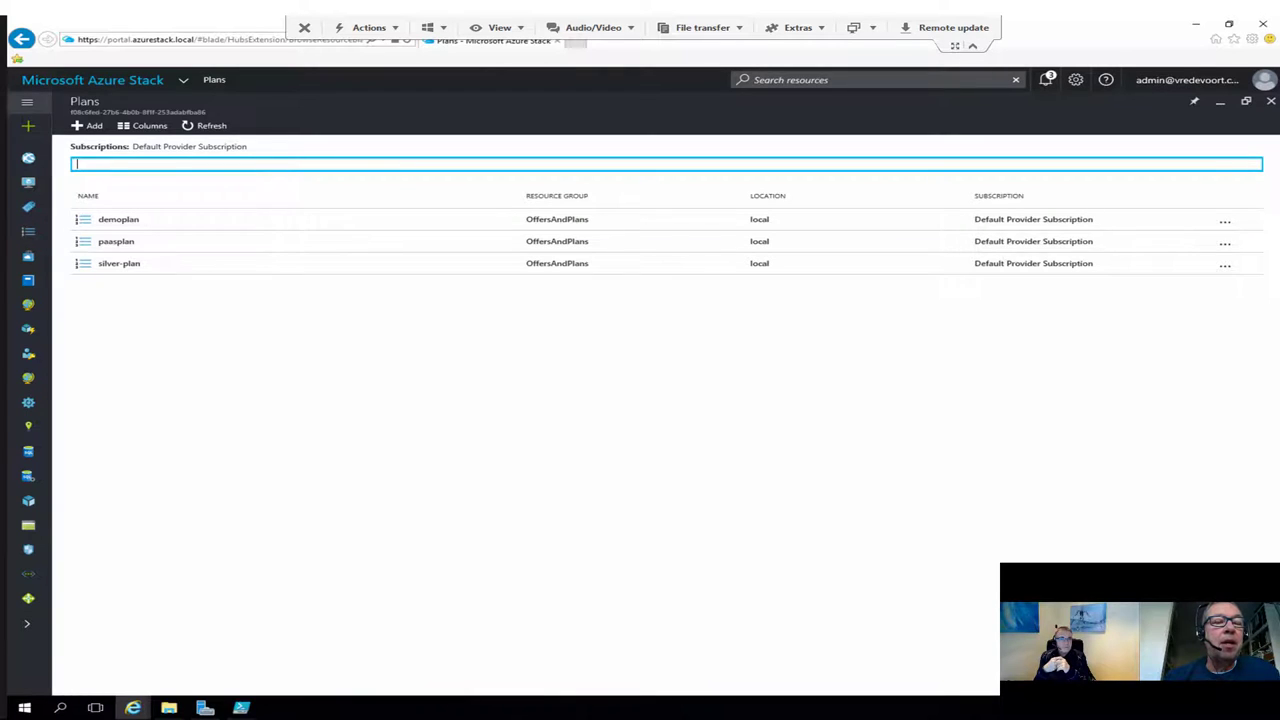
left_click(27, 102)
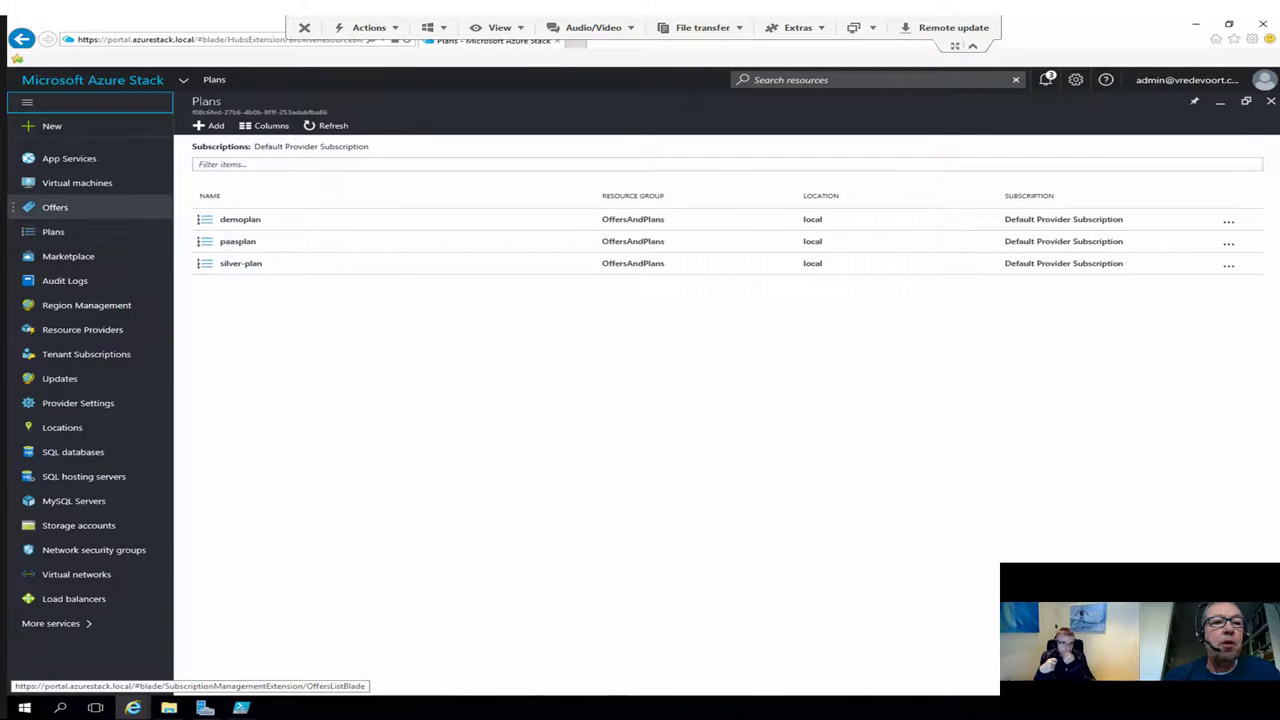
left_click(55, 207)
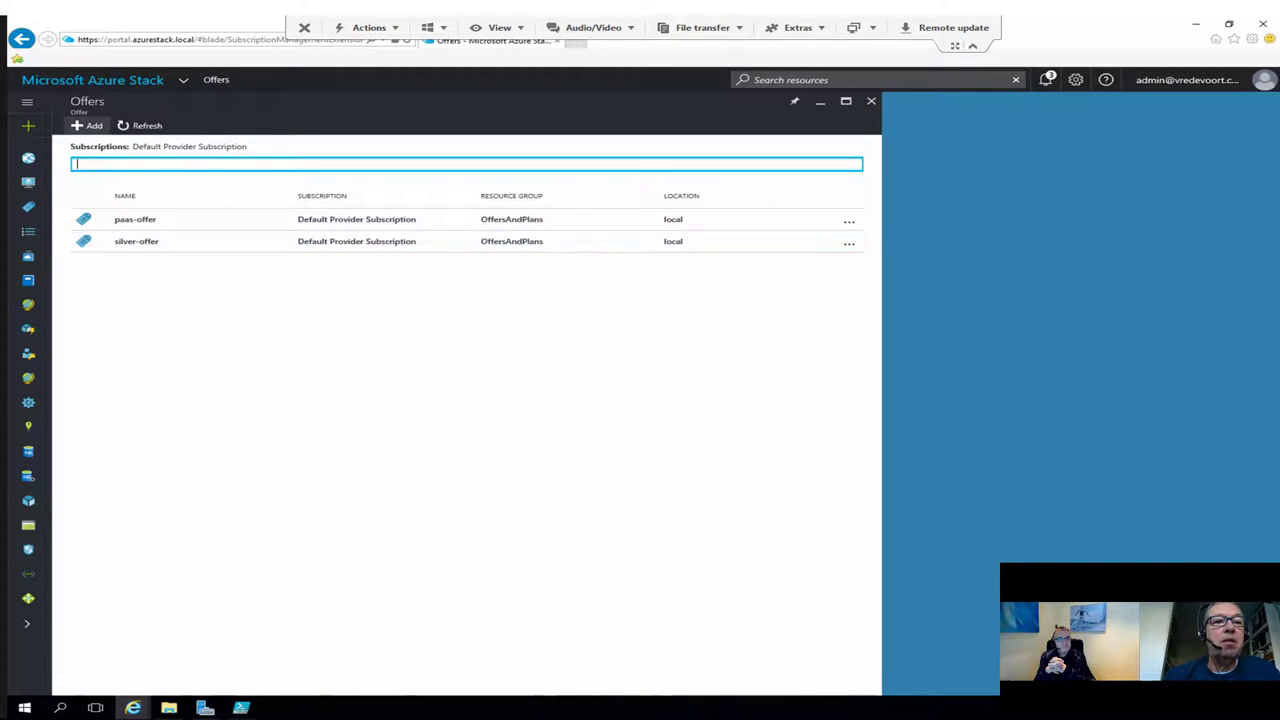
Step: Create offer 'demo offer' in existing resource group OffersAndPlans with base plan demoplan
left_click(88, 125)
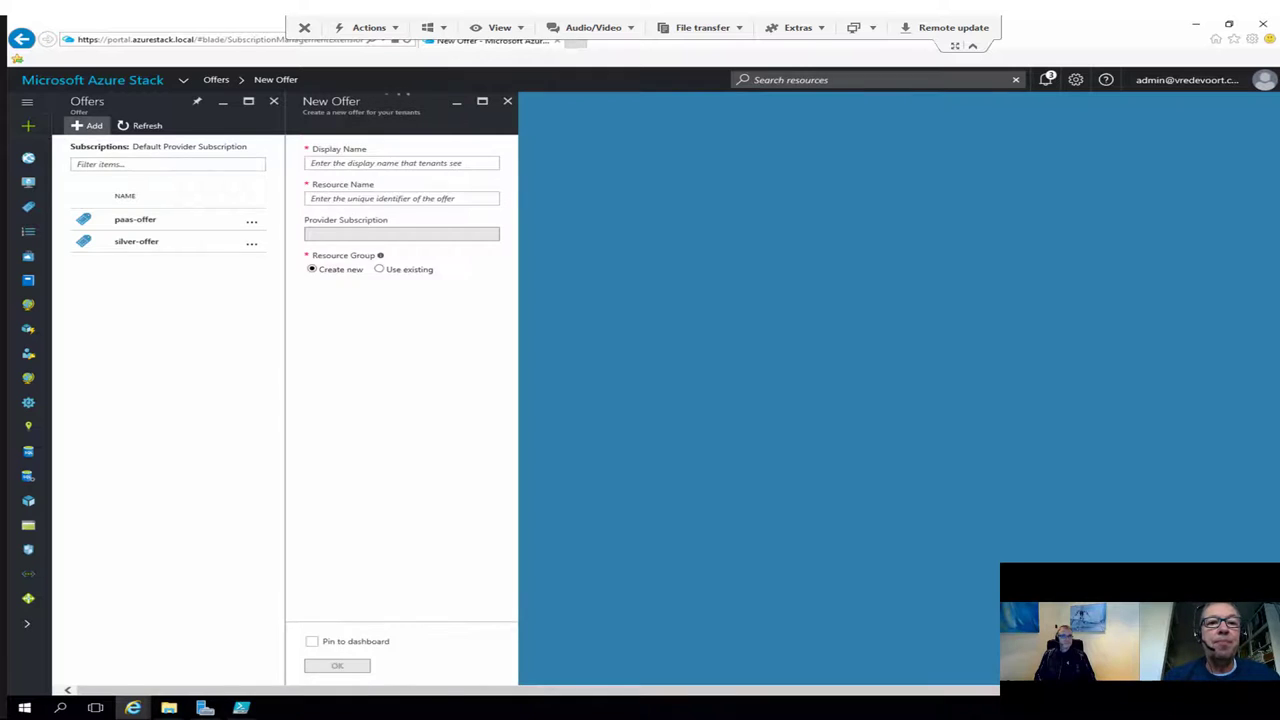
type("dem")
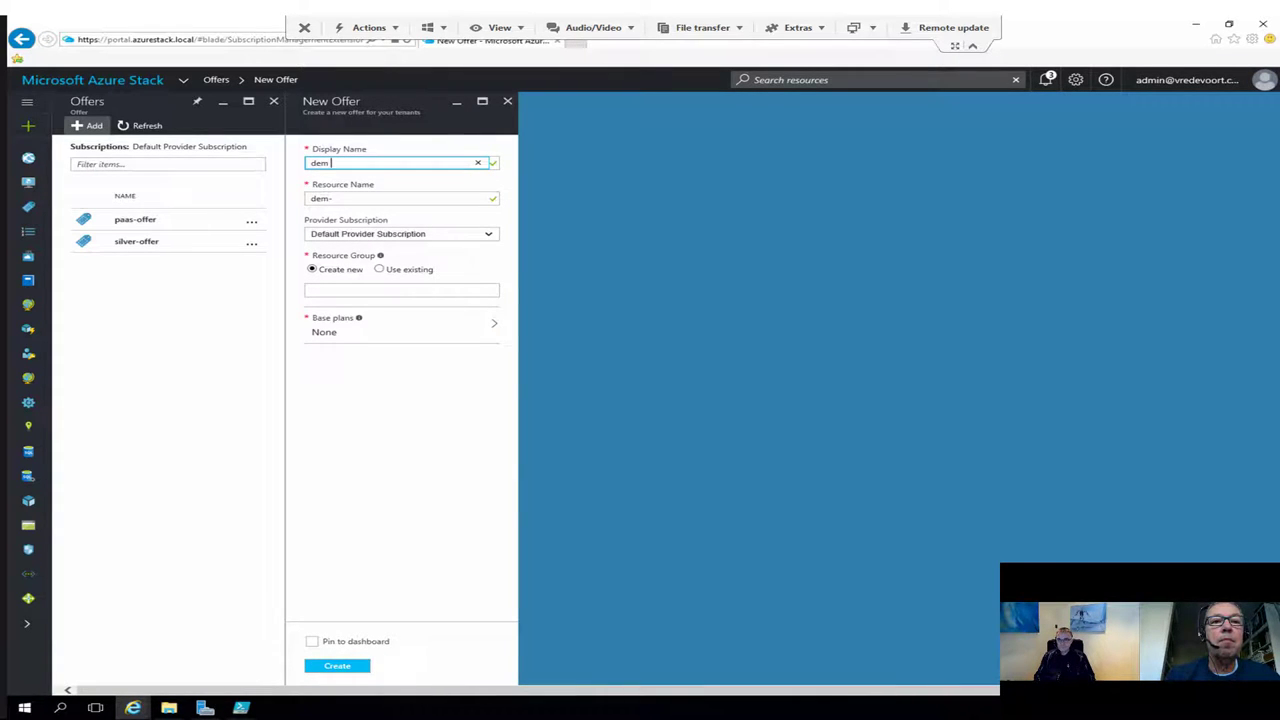
type("o offer")
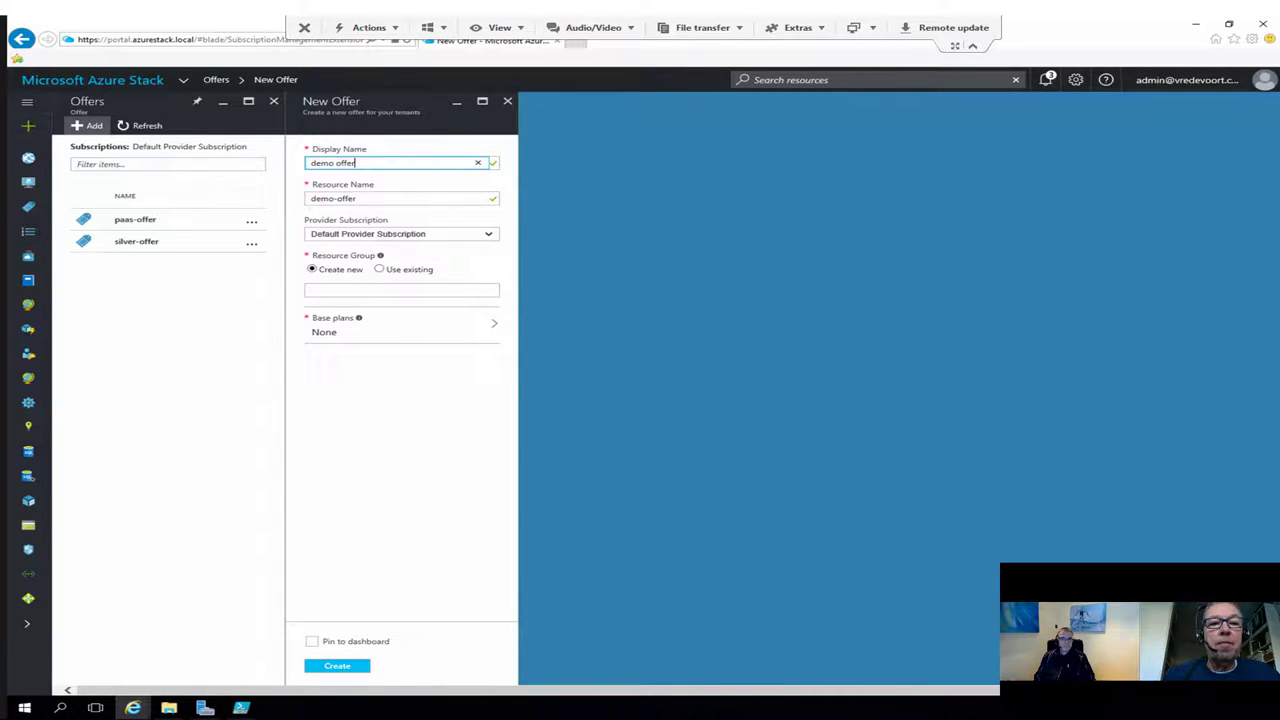
left_click(379, 269)
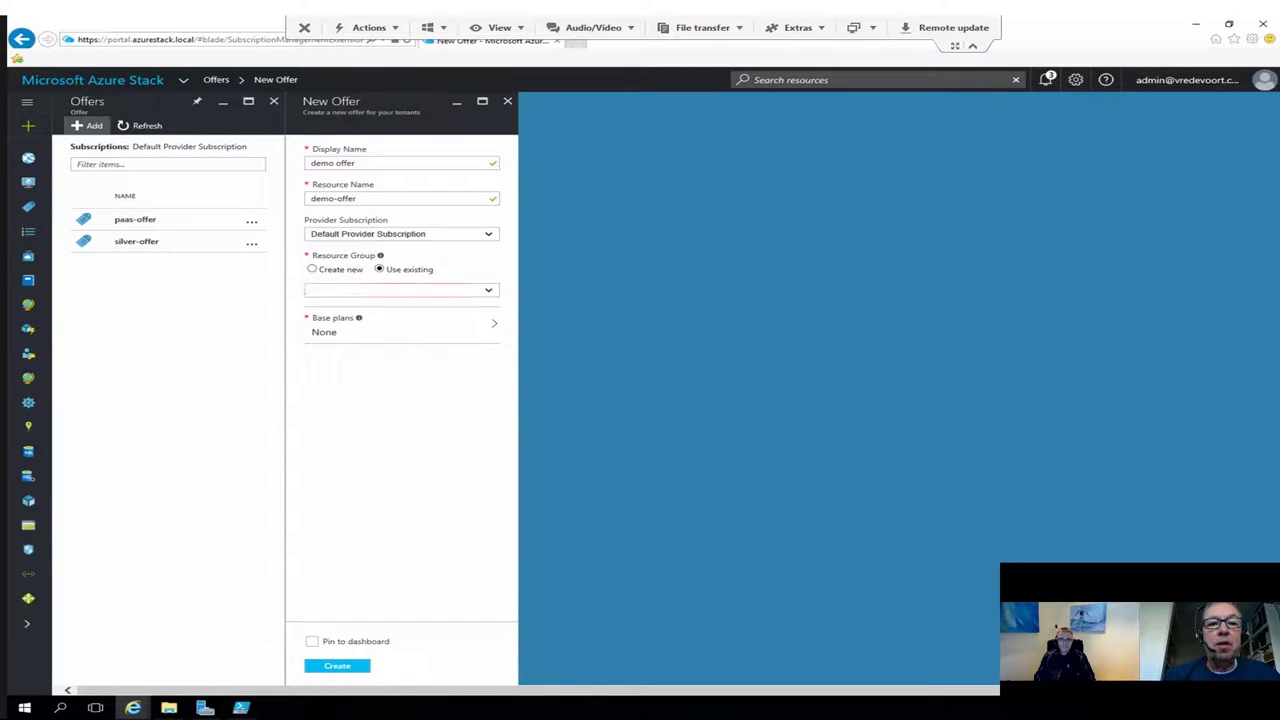
left_click(390, 290)
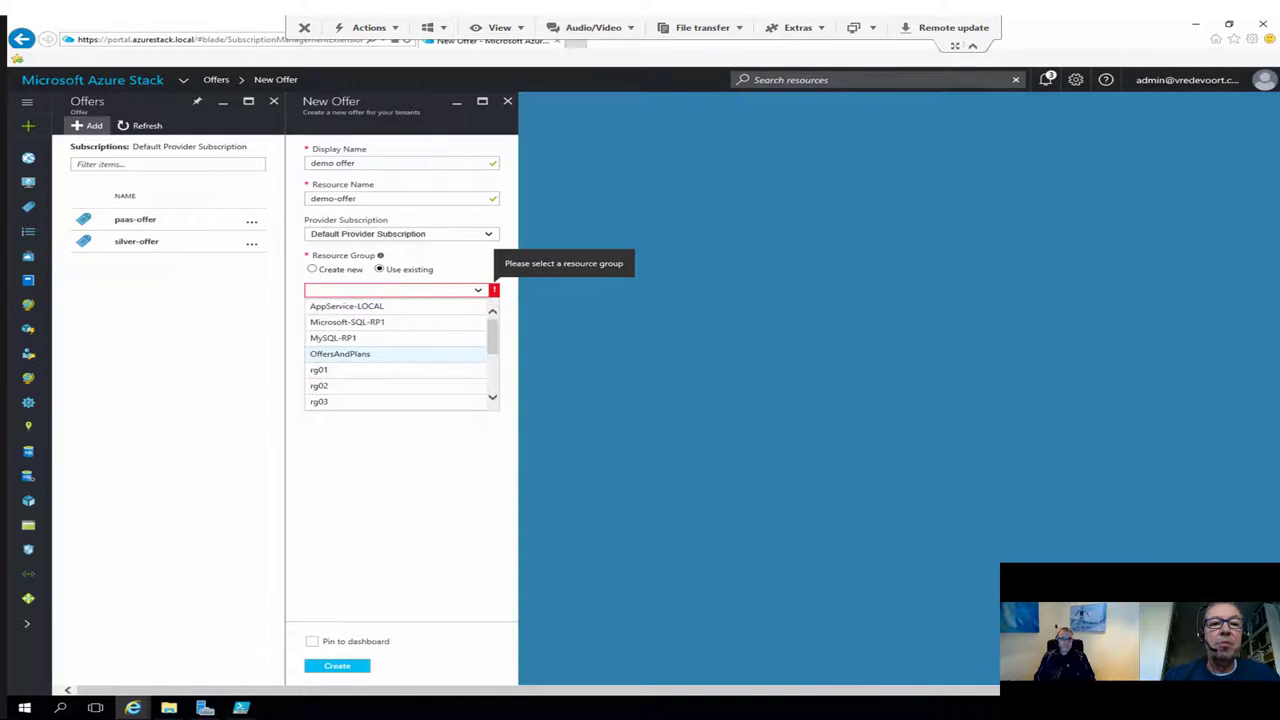
left_click(340, 354)
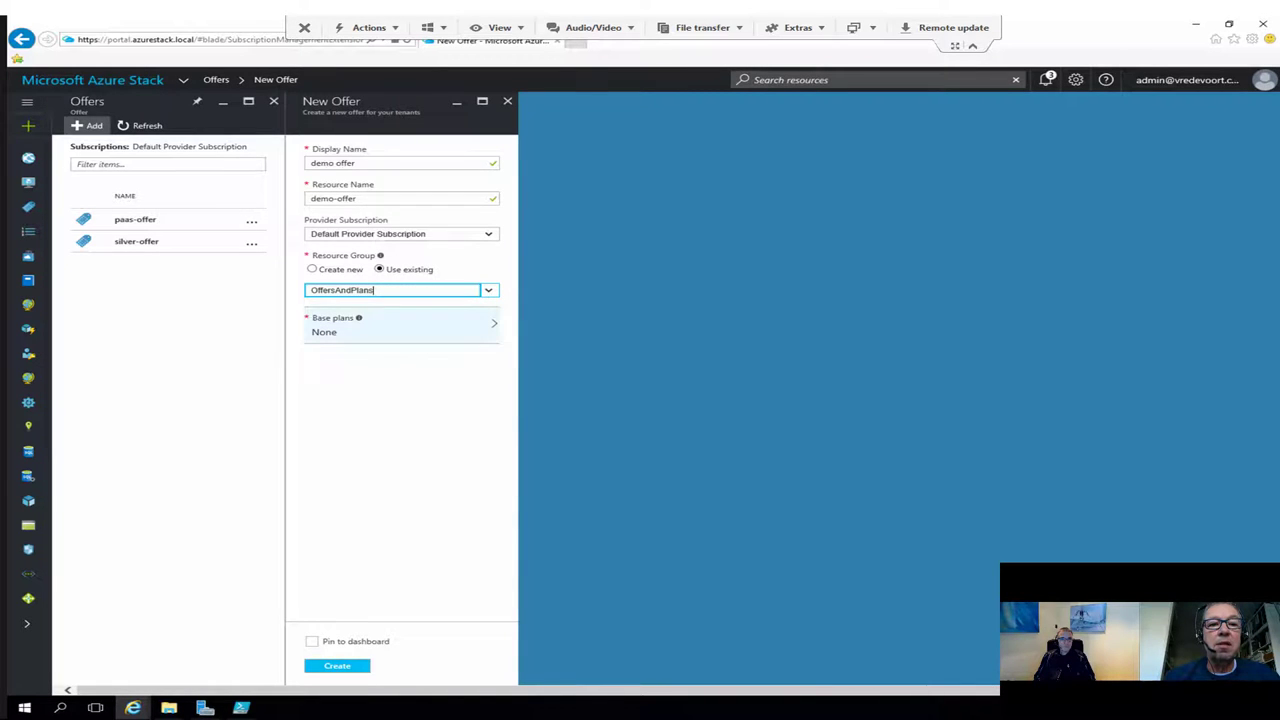
left_click(400, 325)
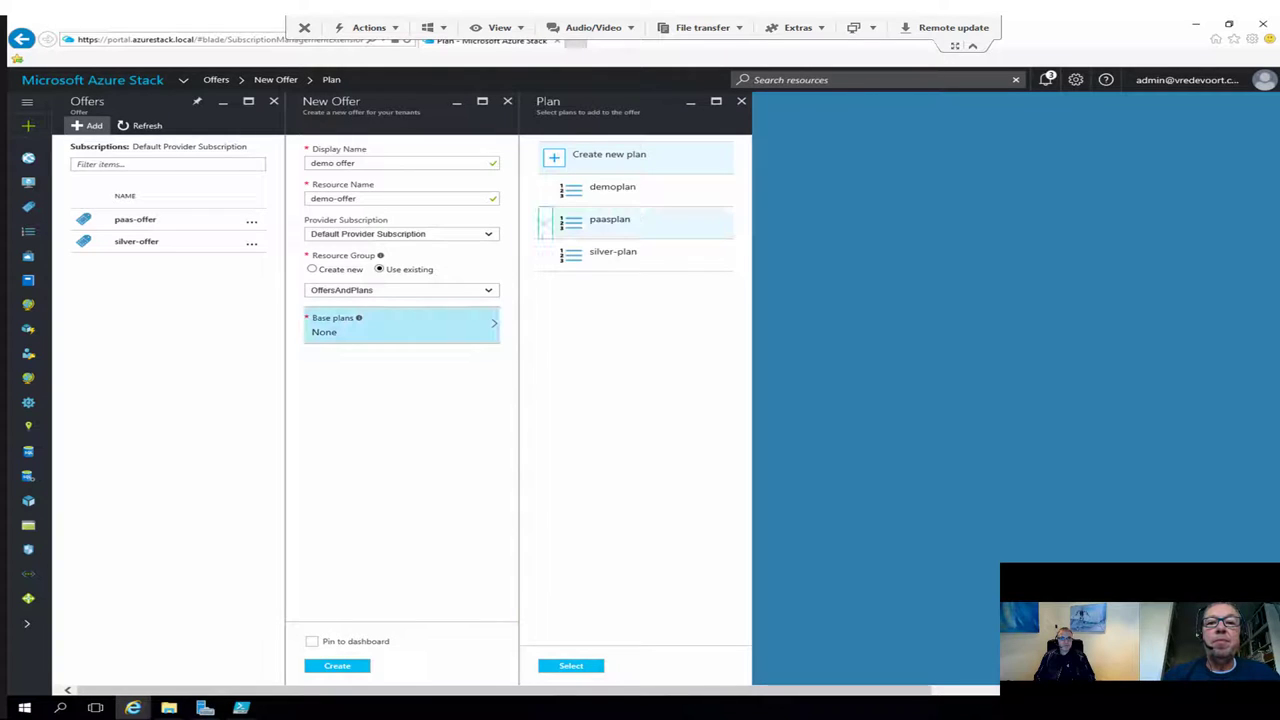
left_click(610, 220)
left_click(612, 188)
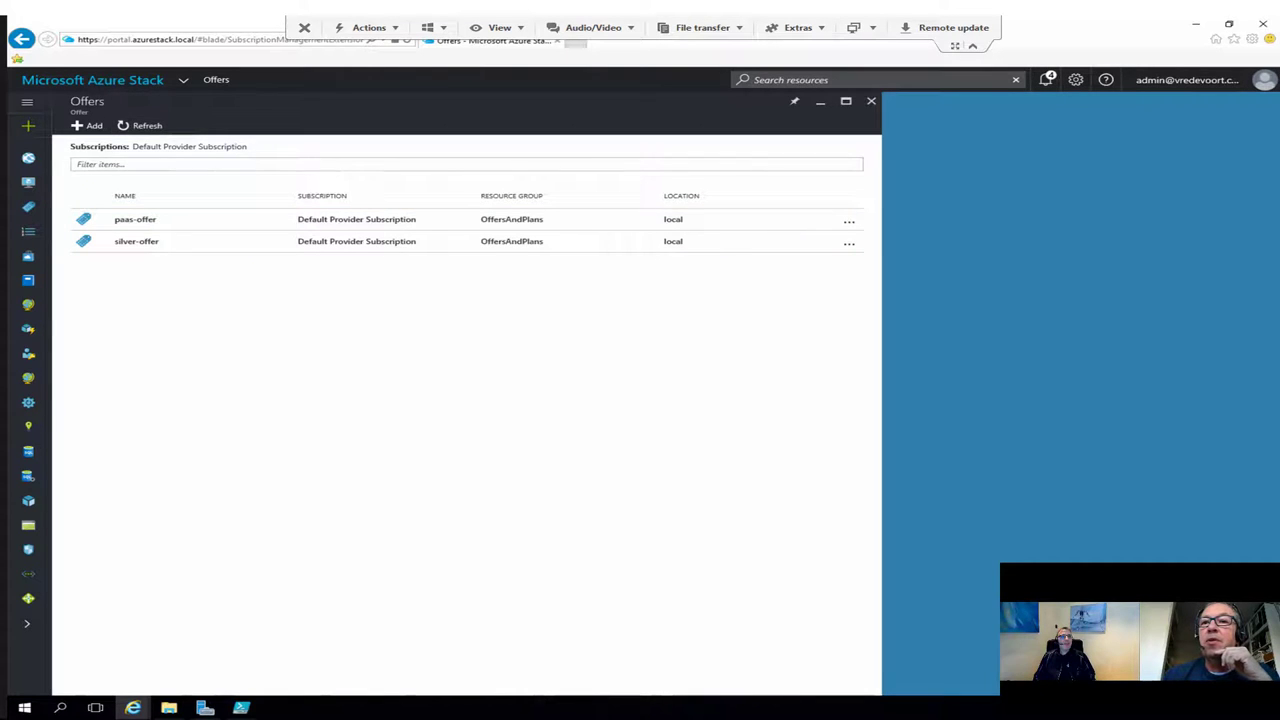
Step: Check deployment notifications, then bring the InPrivate tenant portal dashboard to the front
left_click(1046, 79)
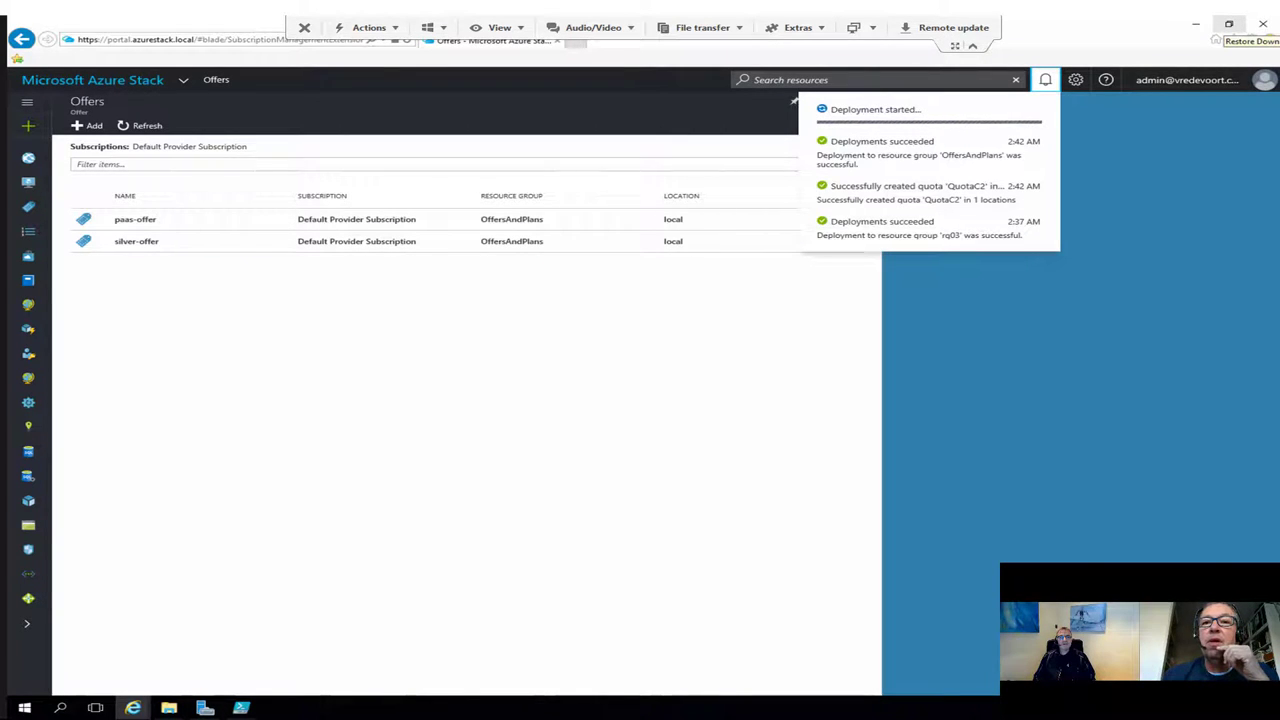
left_click(1229, 24)
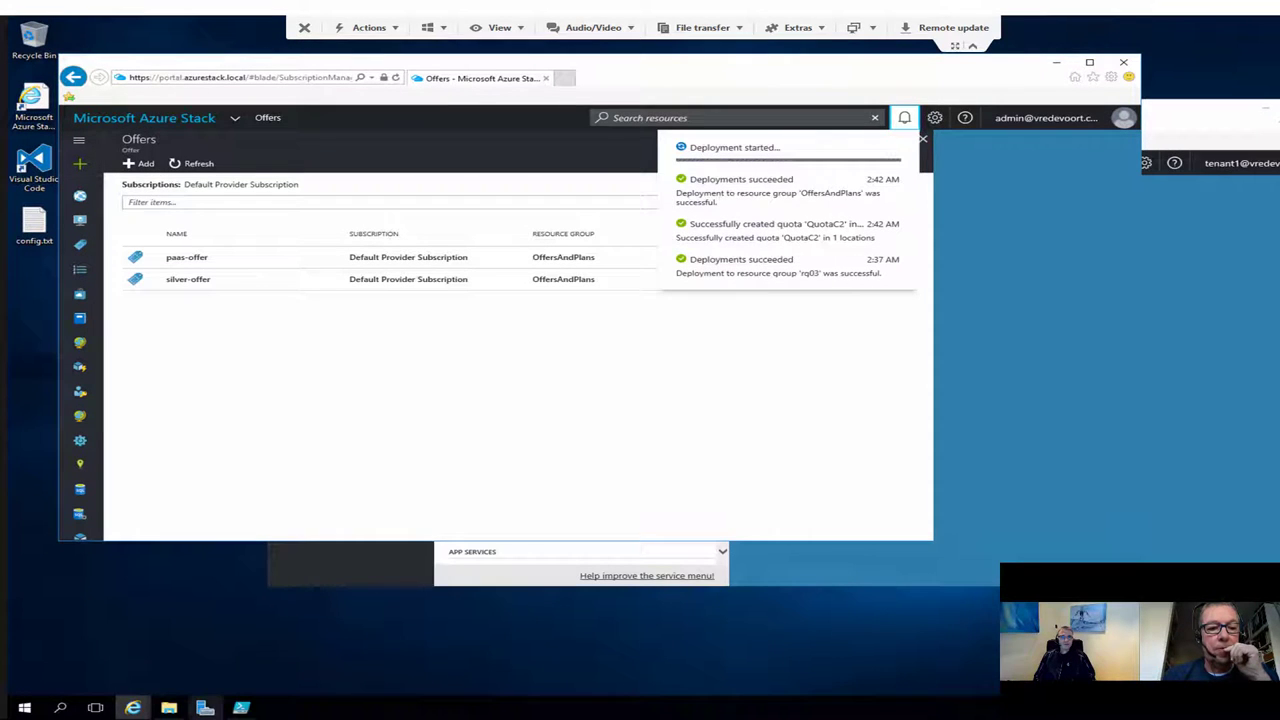
left_click(132, 708)
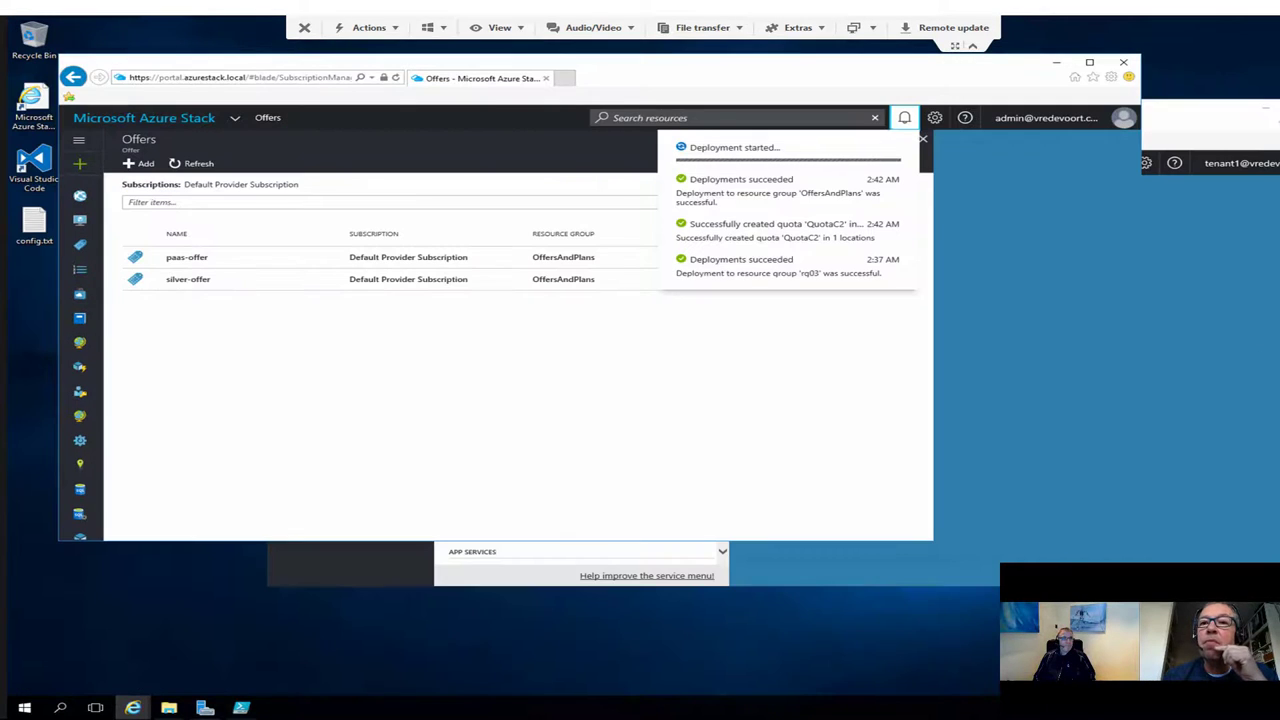
key("alt+Tab")
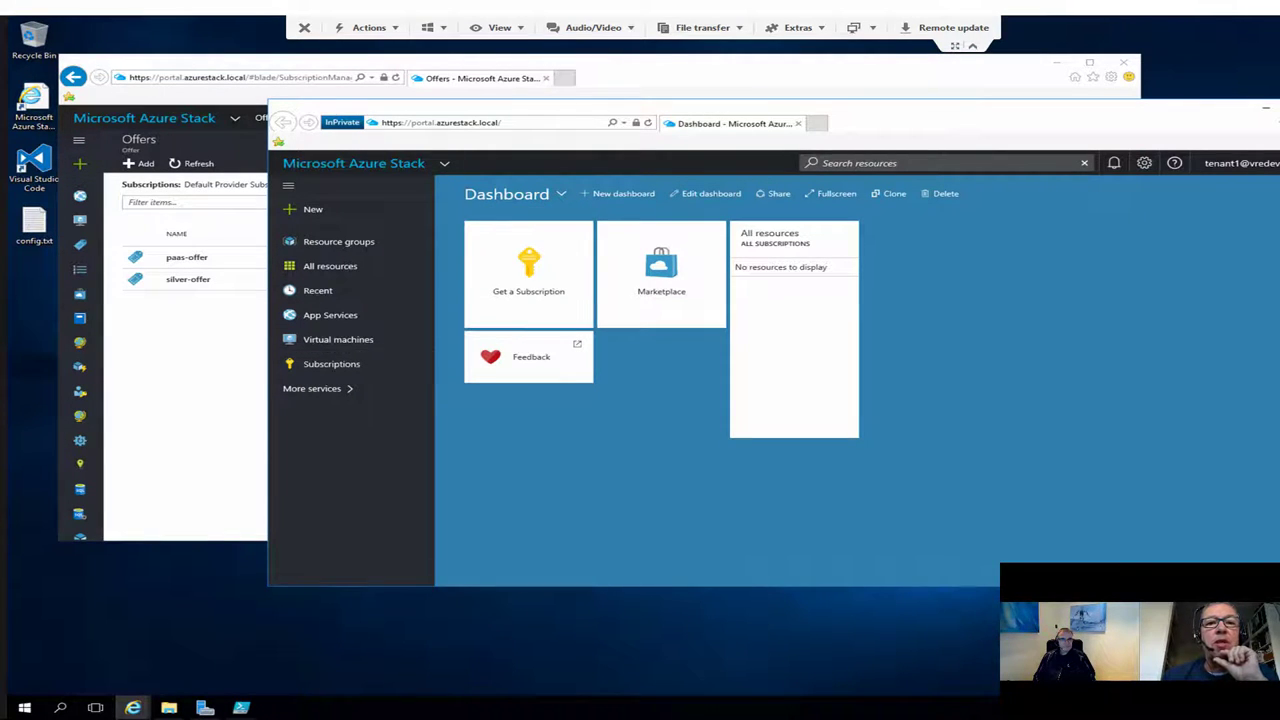
Step: Bring the admin Offers window forward and open demo-offer's details
left_click_drag(1000, 122, 1008, 297)
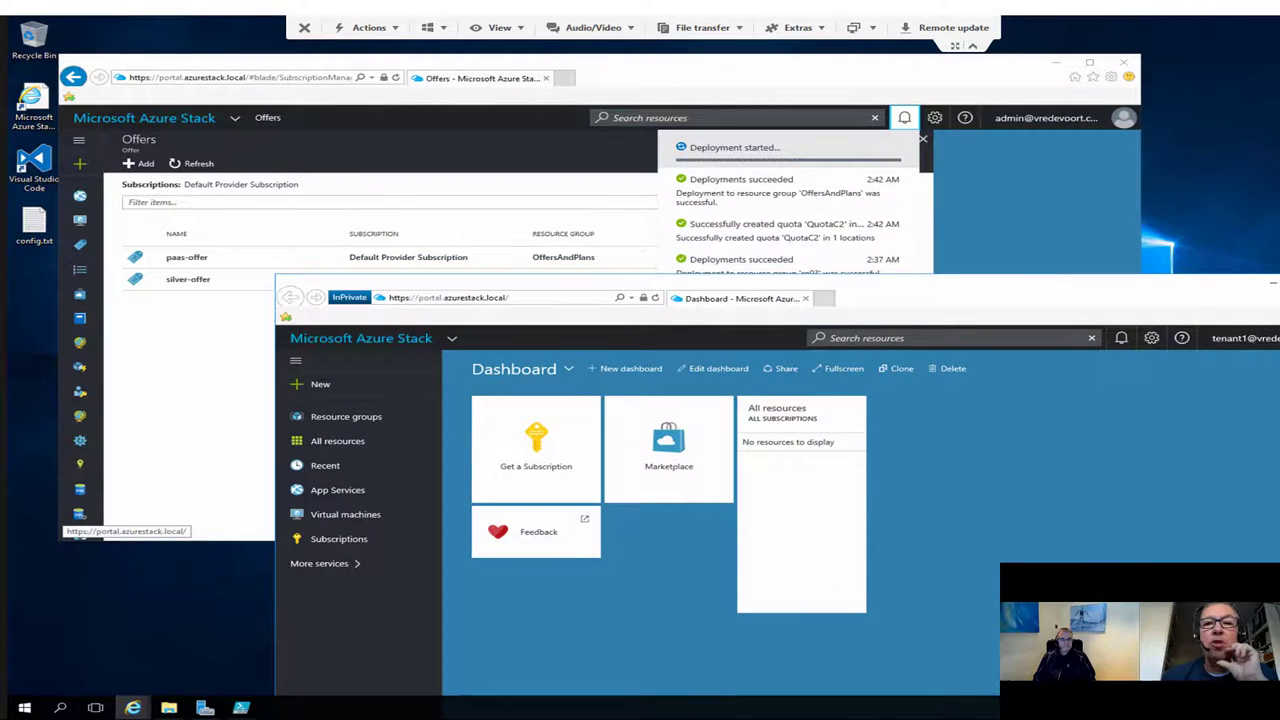
left_click(190, 163)
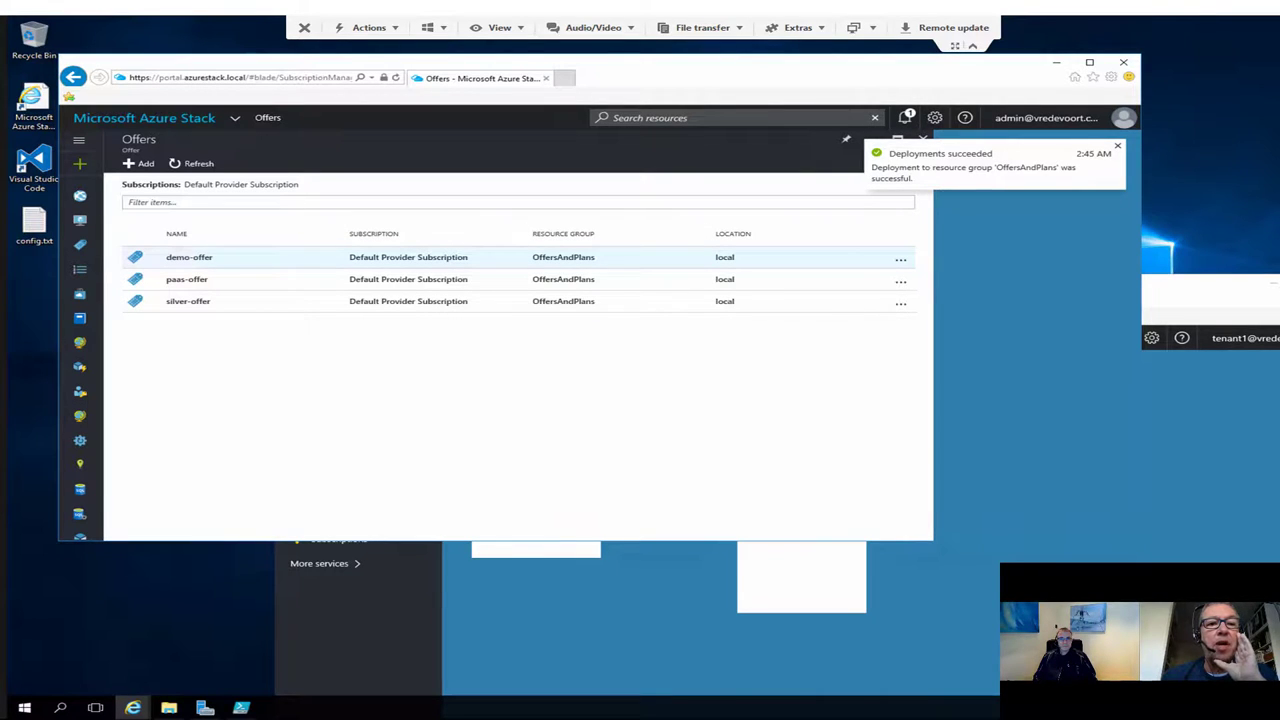
left_click(189, 257)
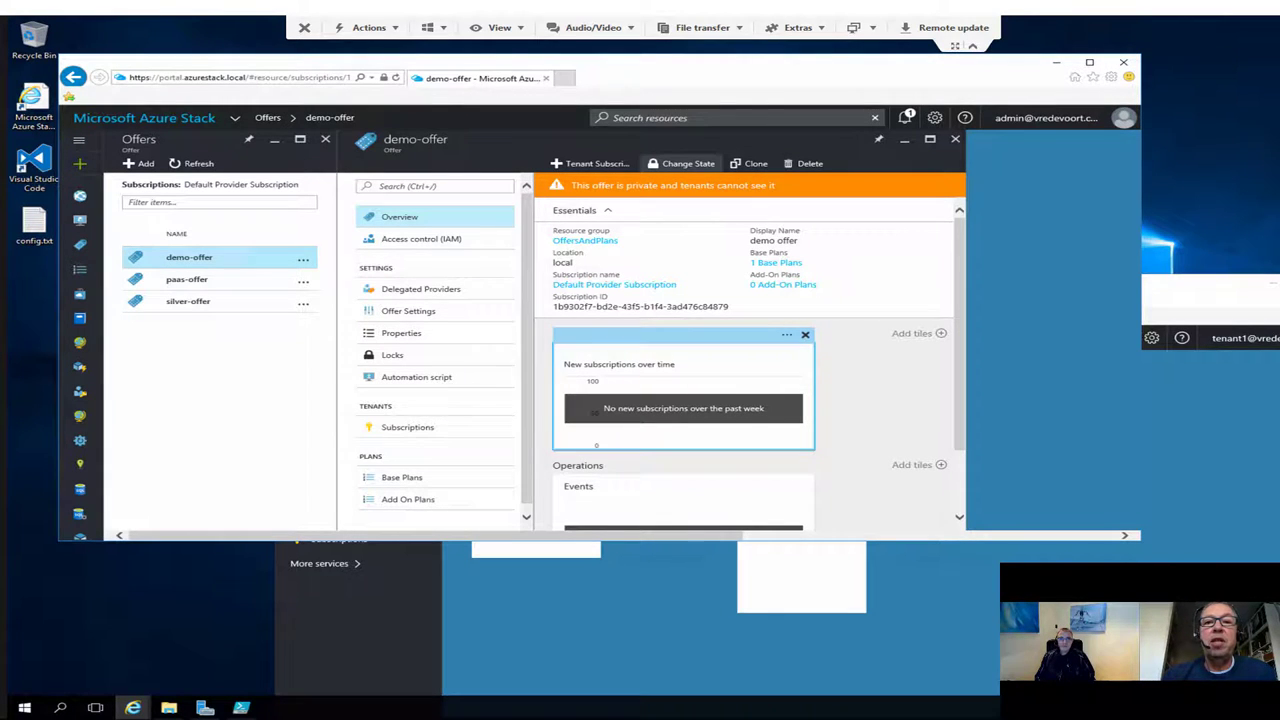
Step: Make demo-offer public, then show the tenant's Subscriptions list
left_click(688, 163)
left_click(662, 187)
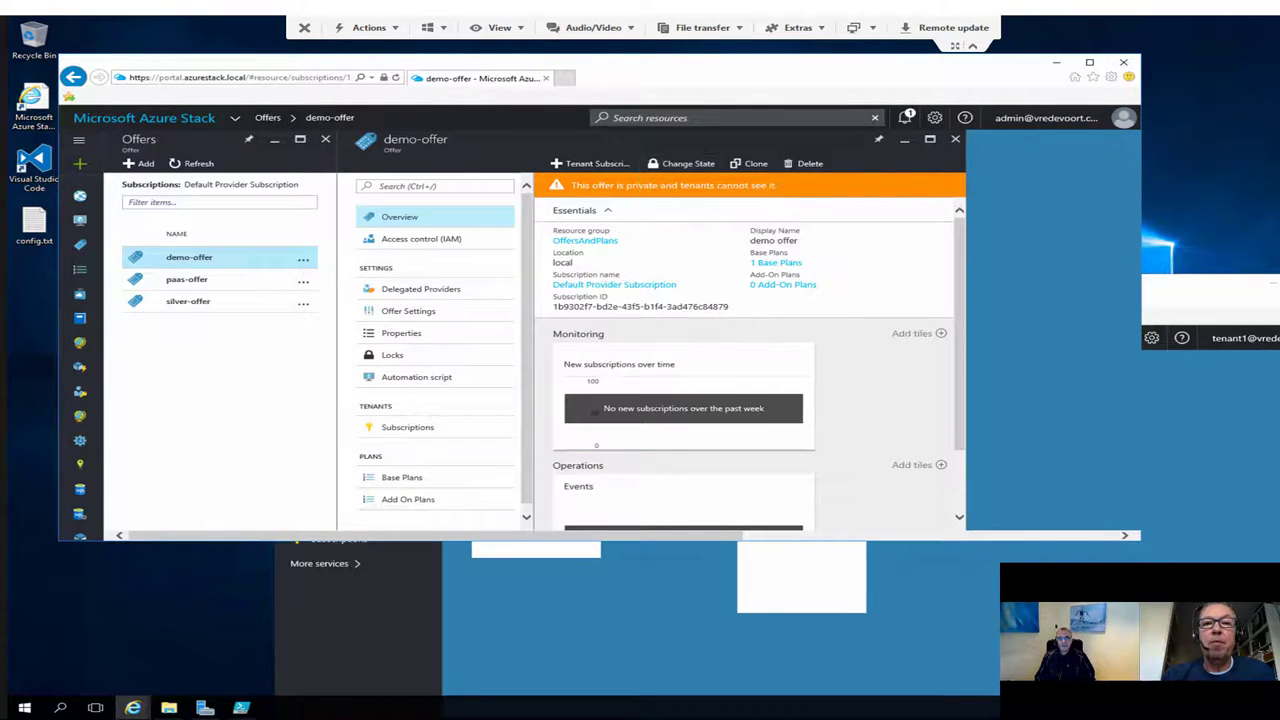
key("alt+Tab")
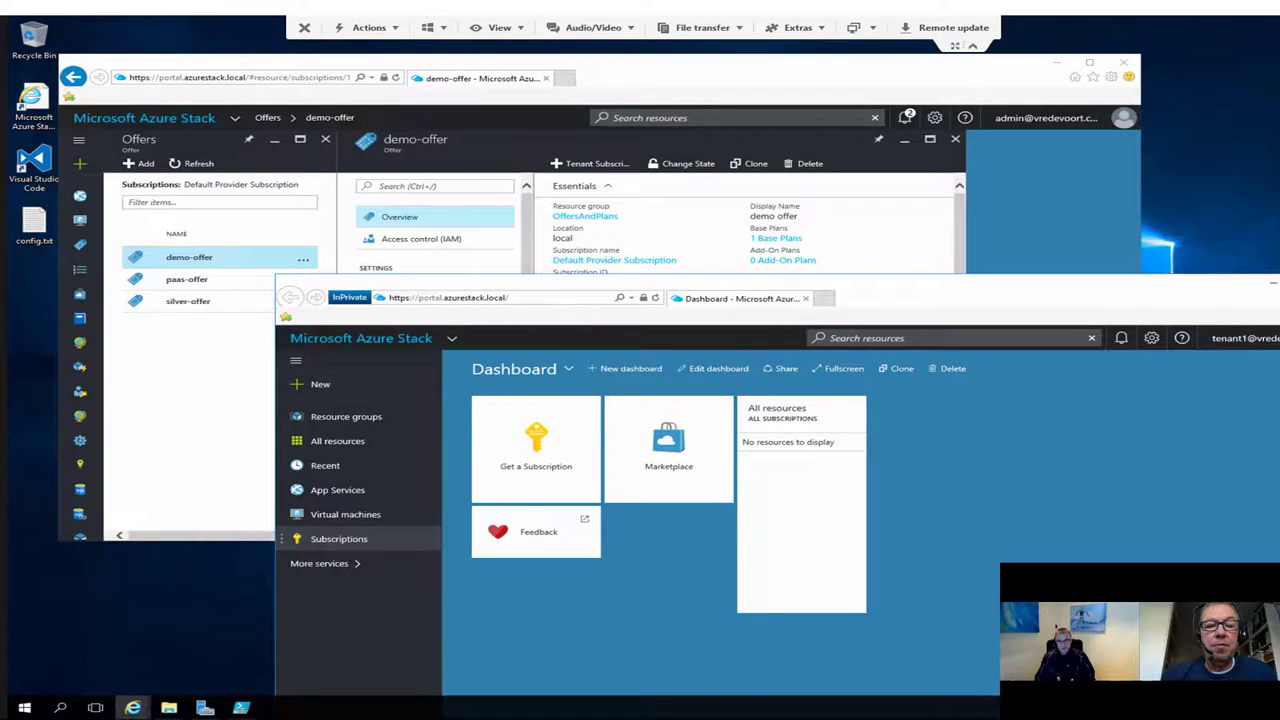
left_click(339, 538)
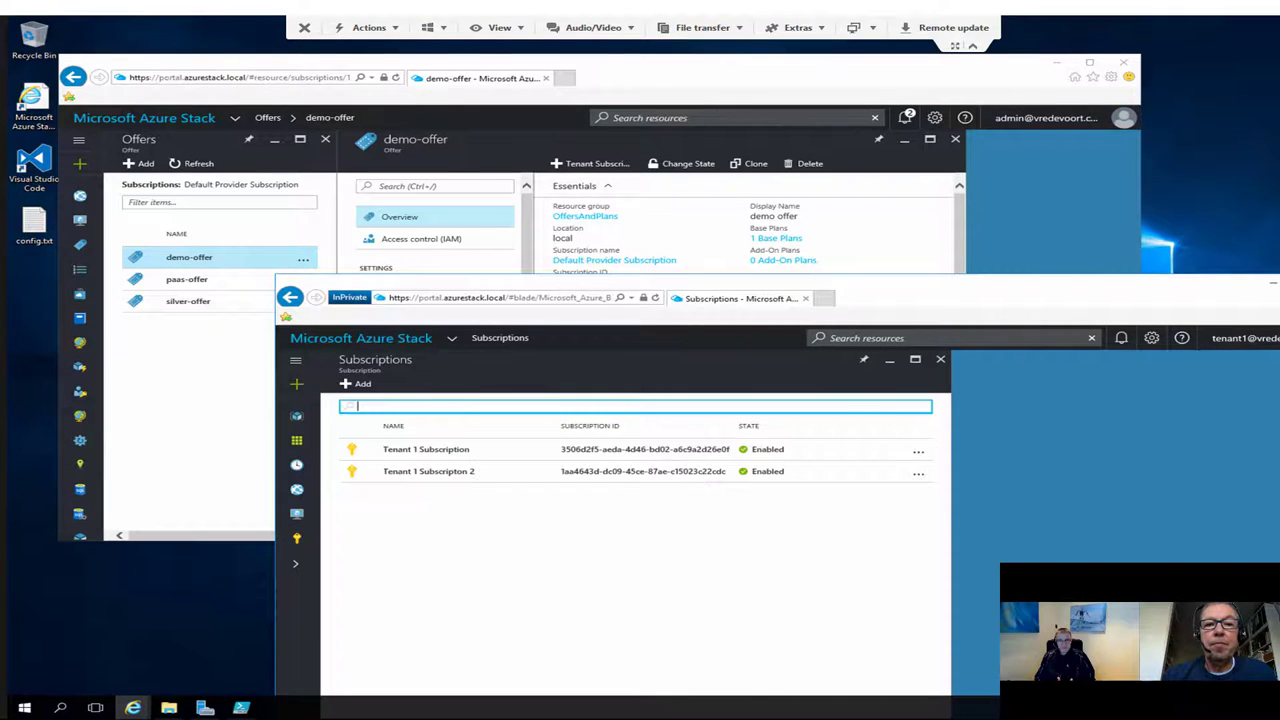
left_click_drag(900, 290, 882, 111)
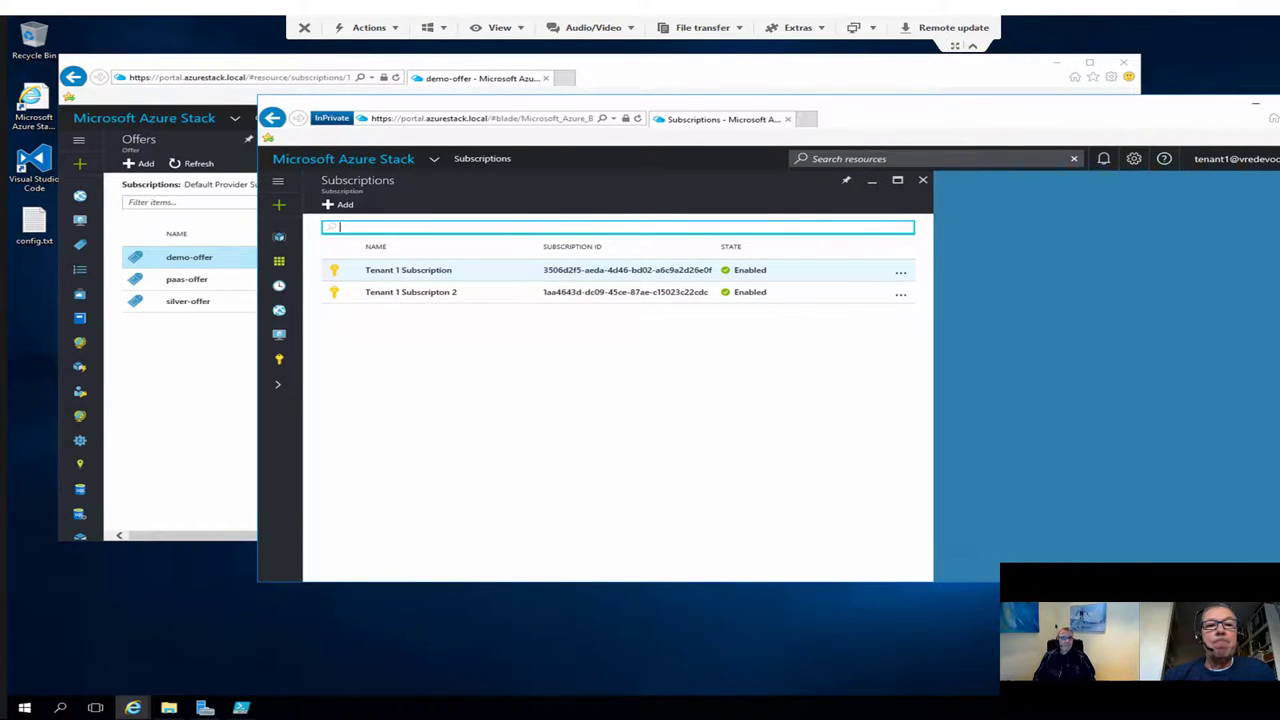
Step: Create subscription 'Tenant 1 Subscription 3' on demo offer
left_click(408, 270)
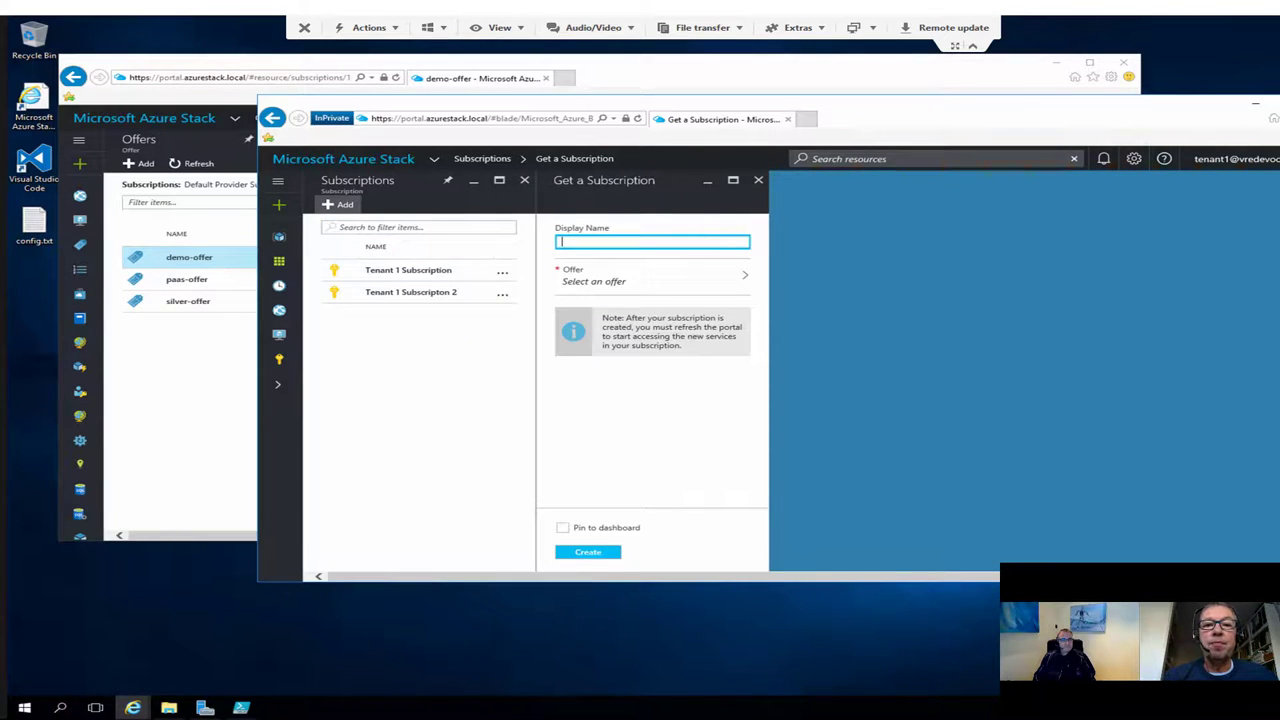
type("Tenan")
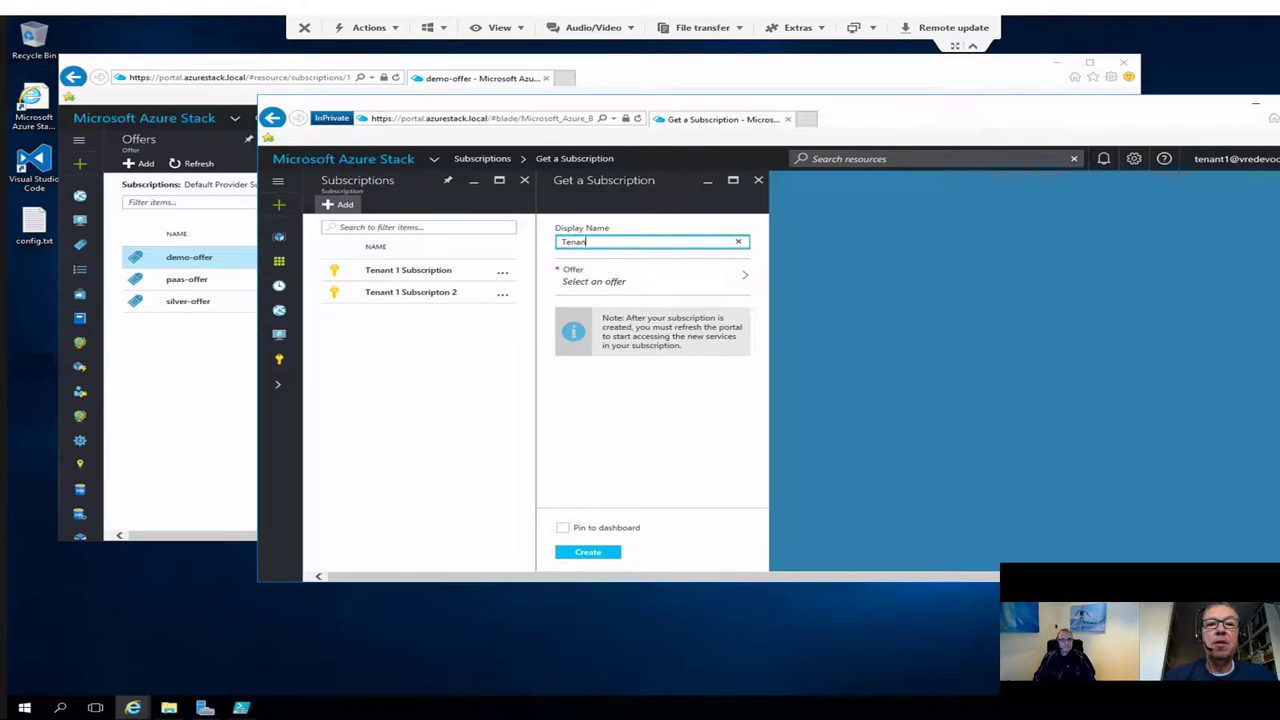
type("t 1 Sub")
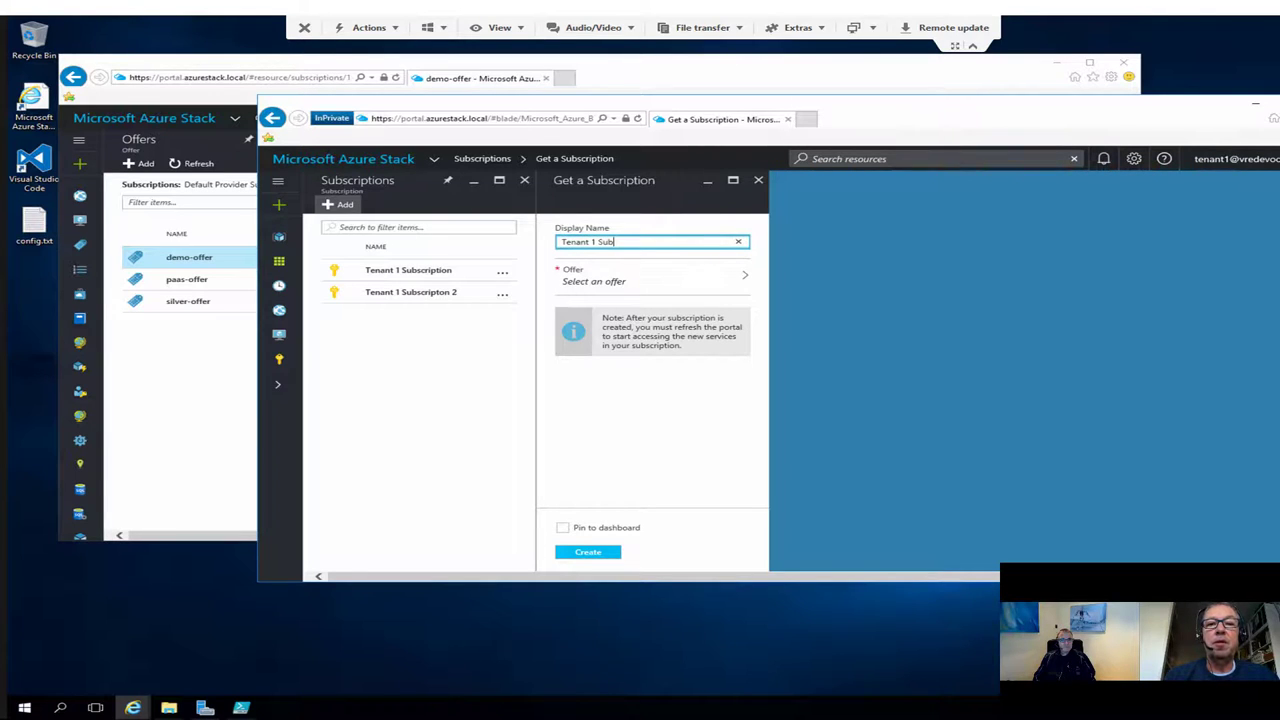
type("ccription 3")
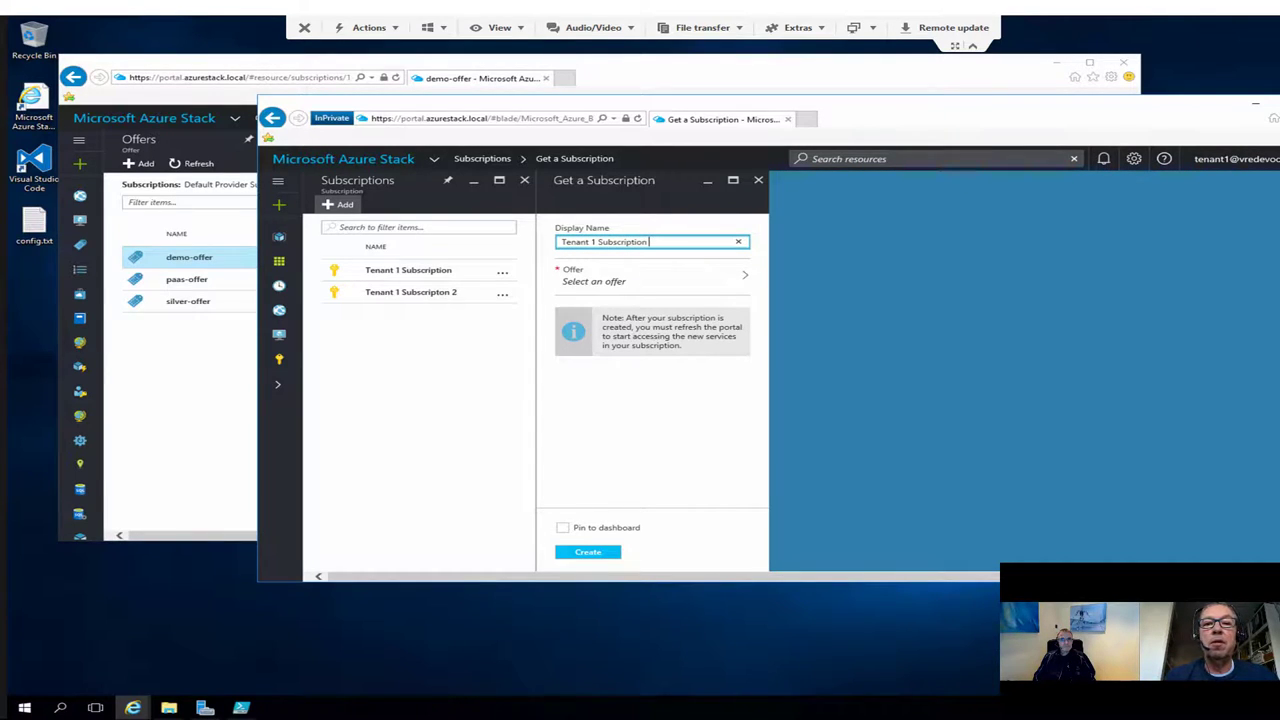
left_click(650, 275)
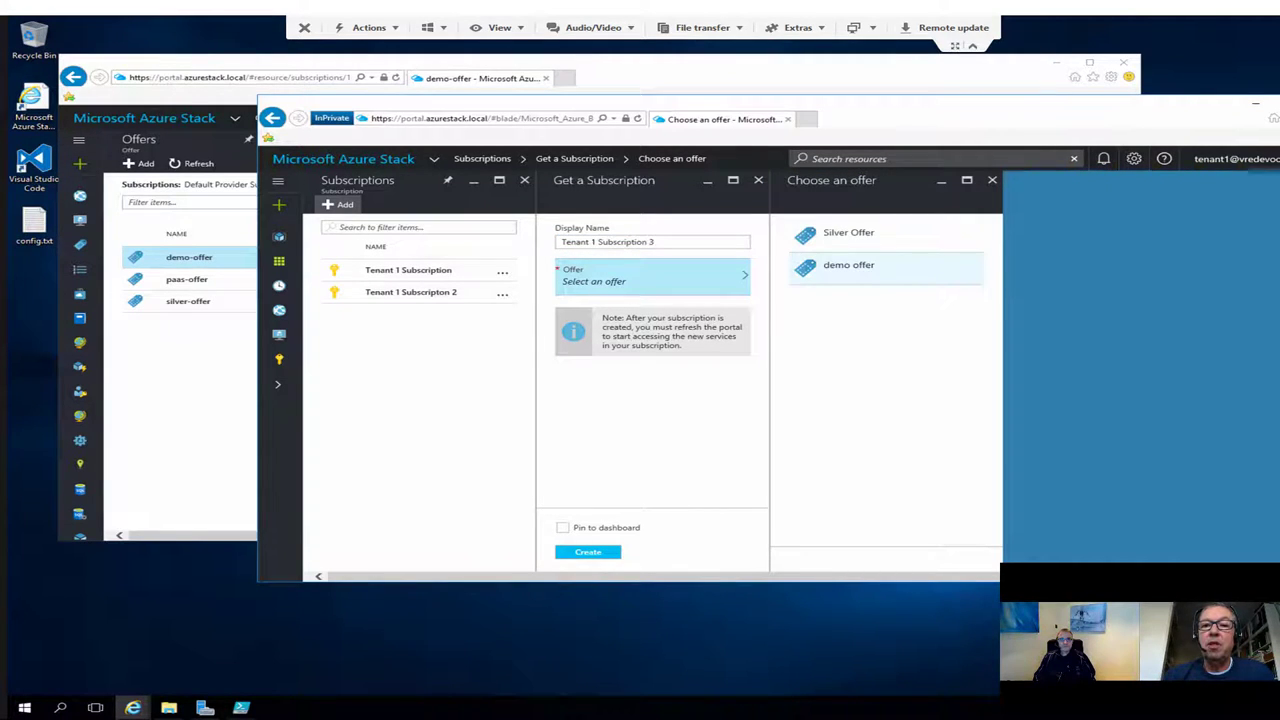
left_click(848, 265)
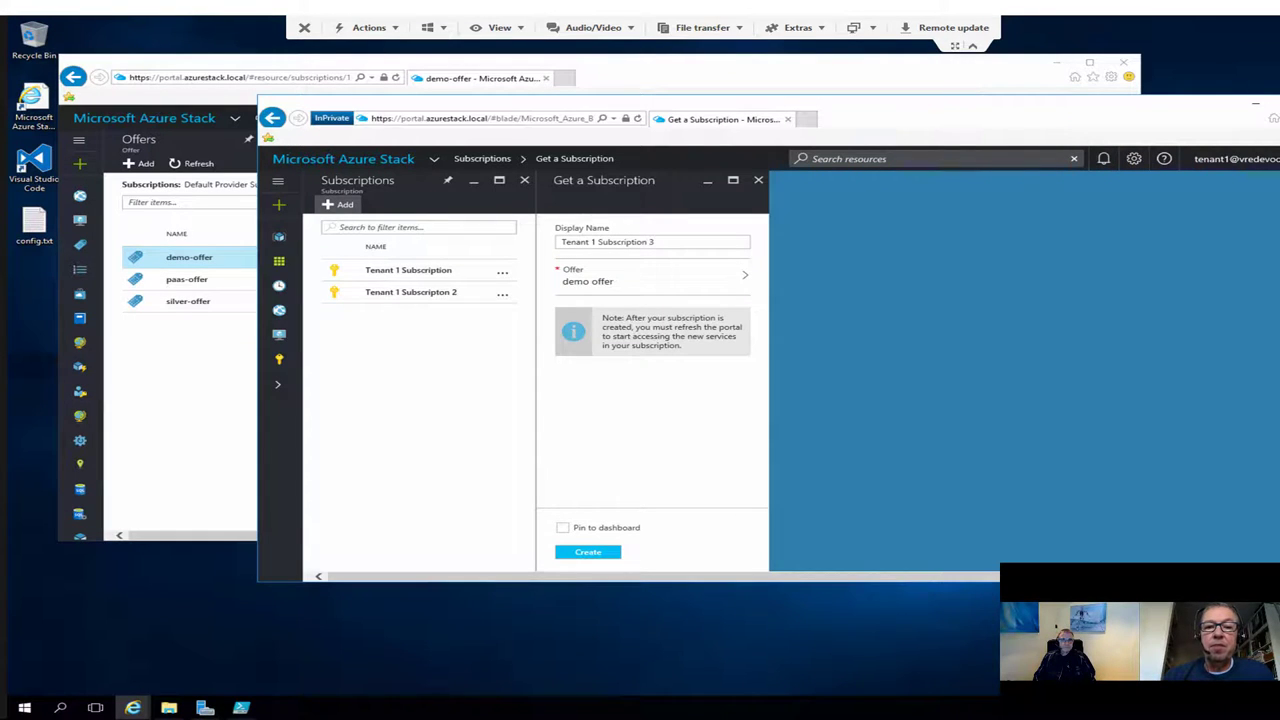
left_click(588, 552)
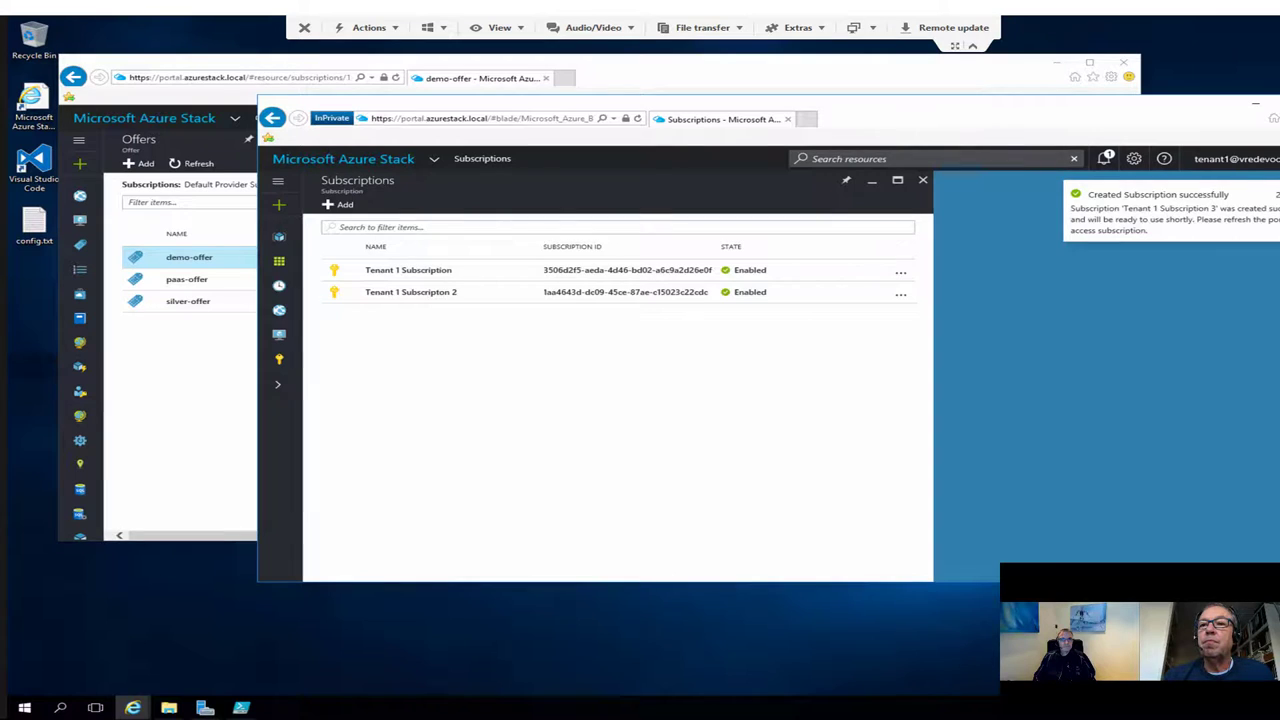
Step: Maximize the tenant portal window and expand the navigation labels
left_click_drag(1000, 119, 883, 119)
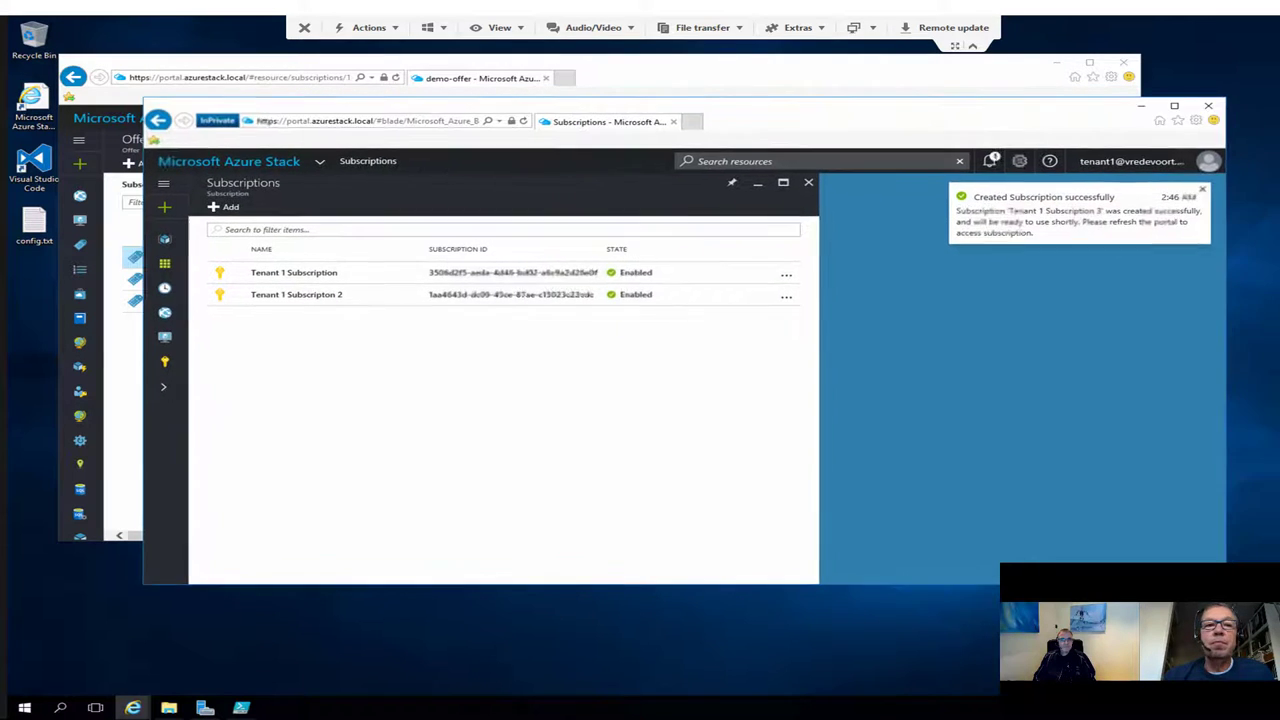
double_click(883, 119)
left_click(27, 101)
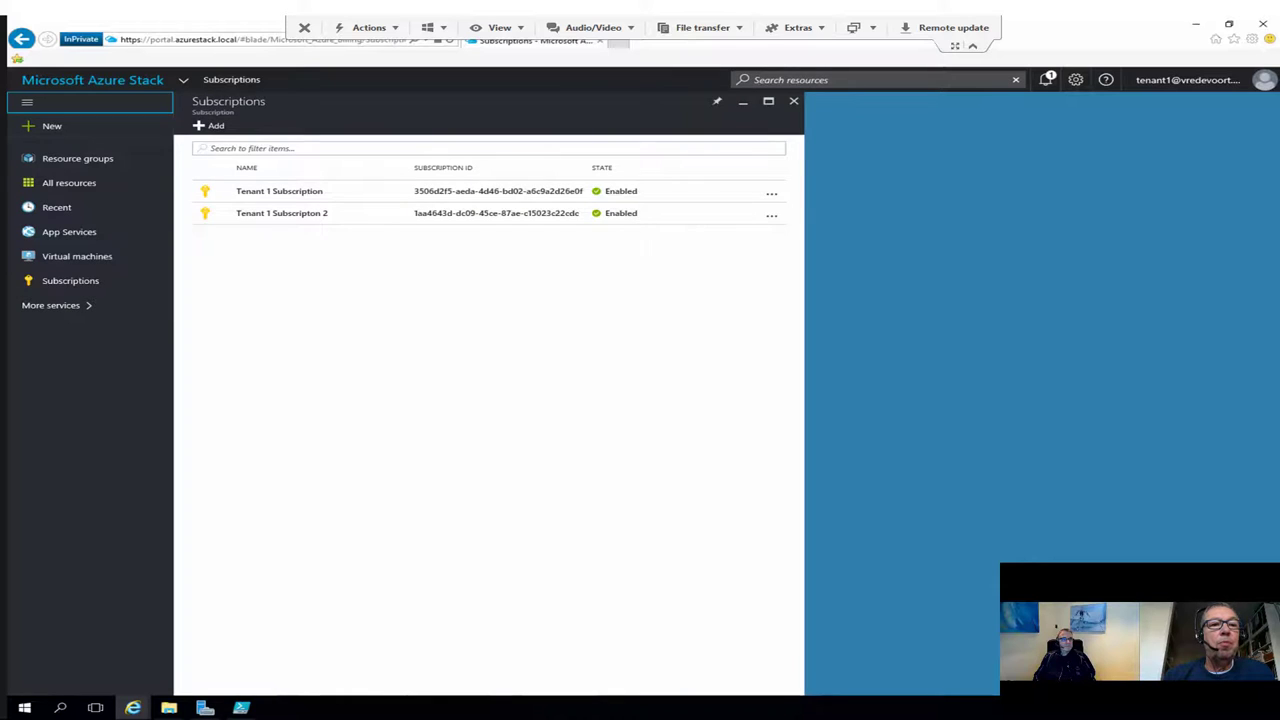
Step: Start a Web + Mobile Web App named mysite1 on Tenant 1 Subscripton 2
left_click(40, 125)
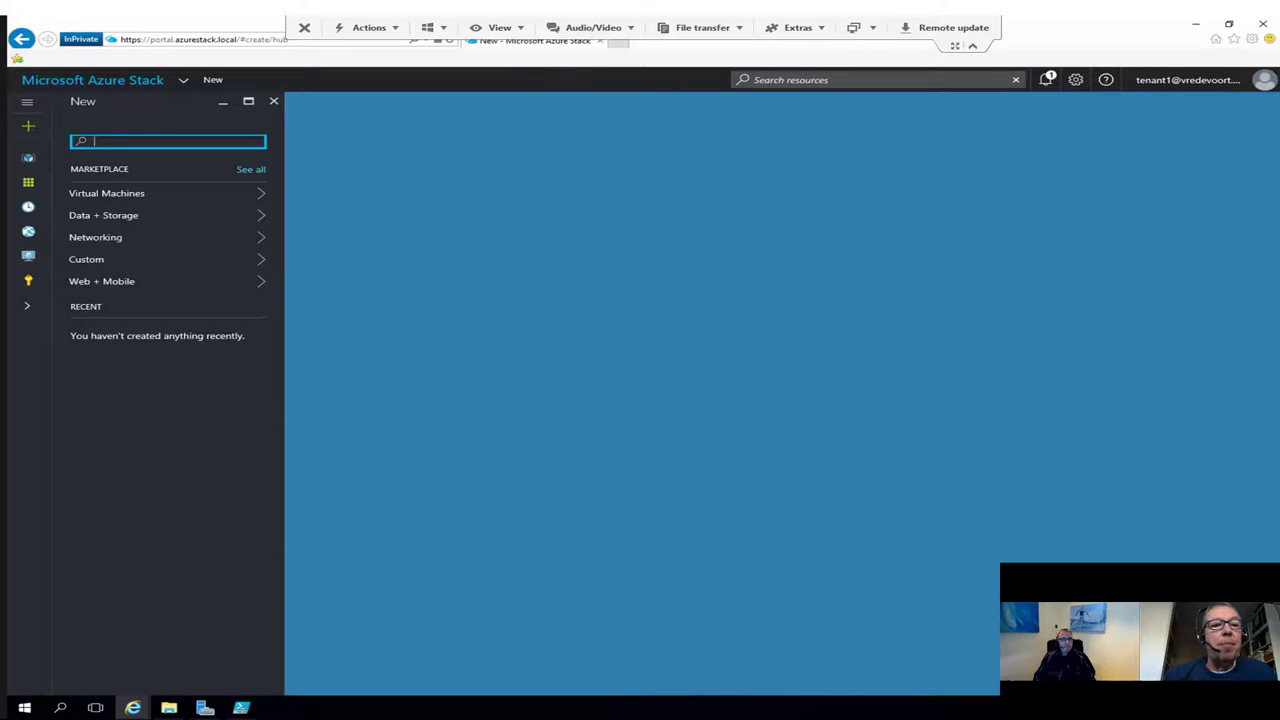
left_click(150, 281)
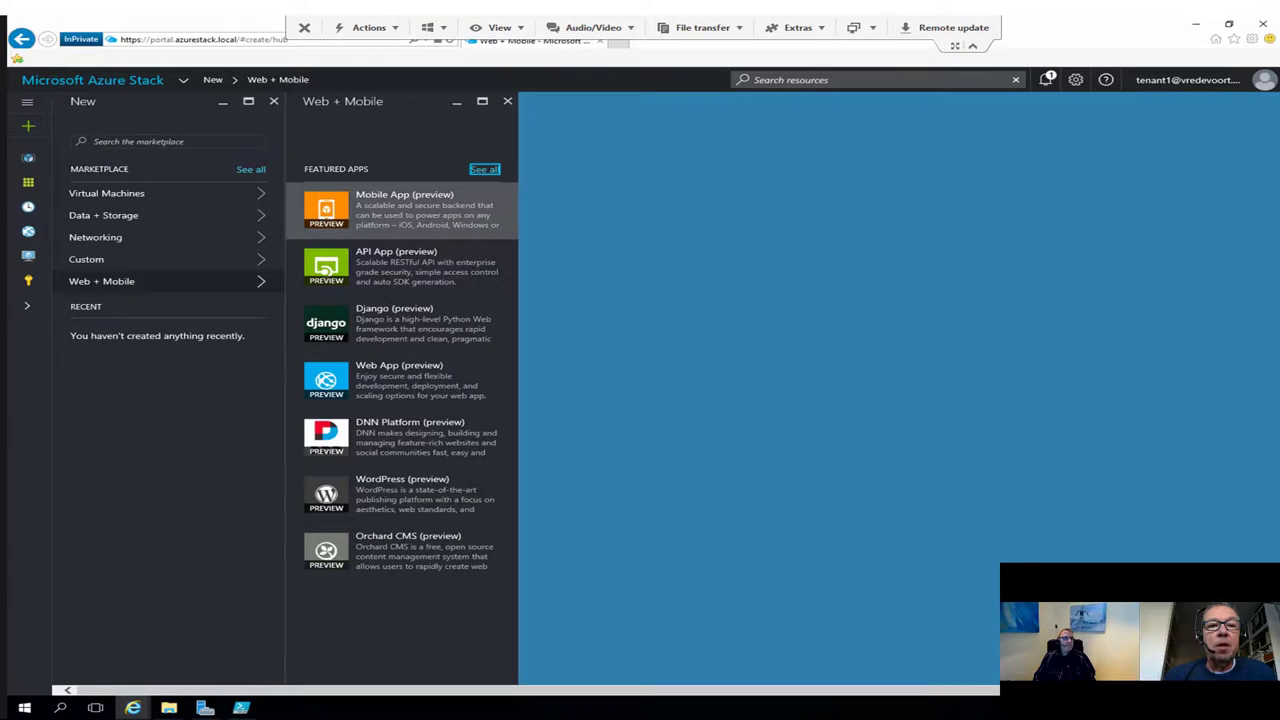
key("Return")
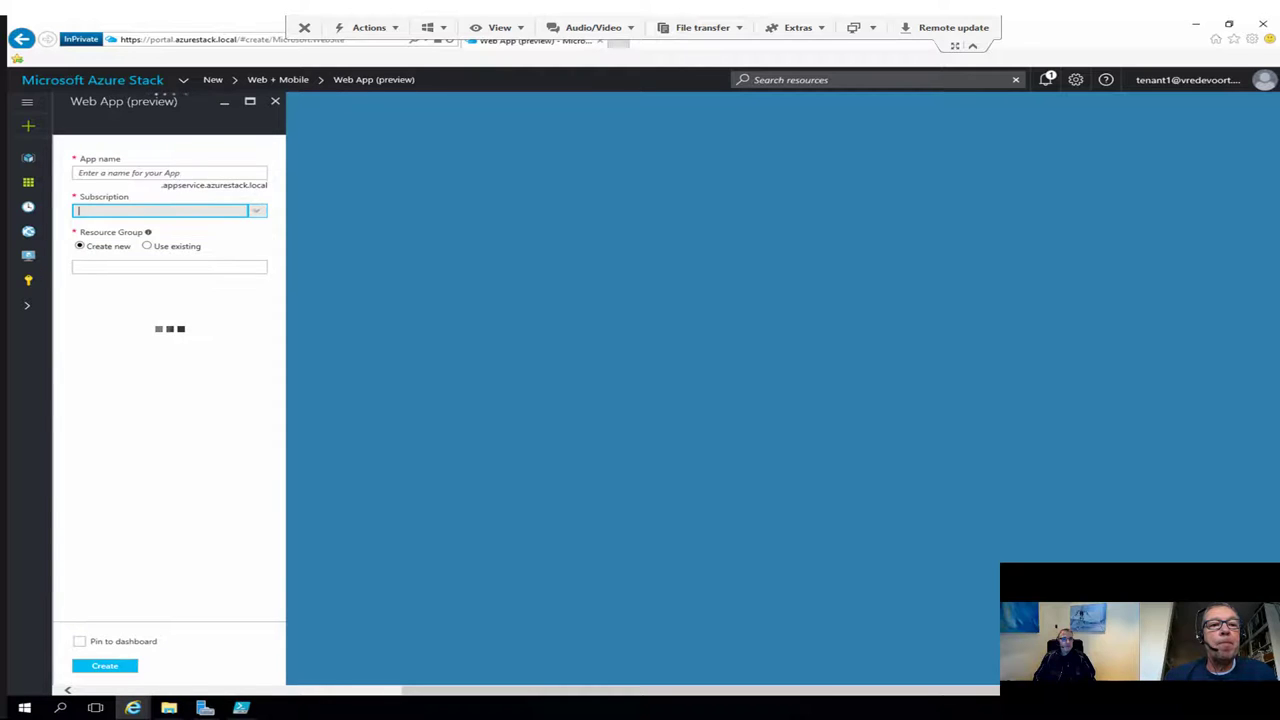
left_click(169, 172)
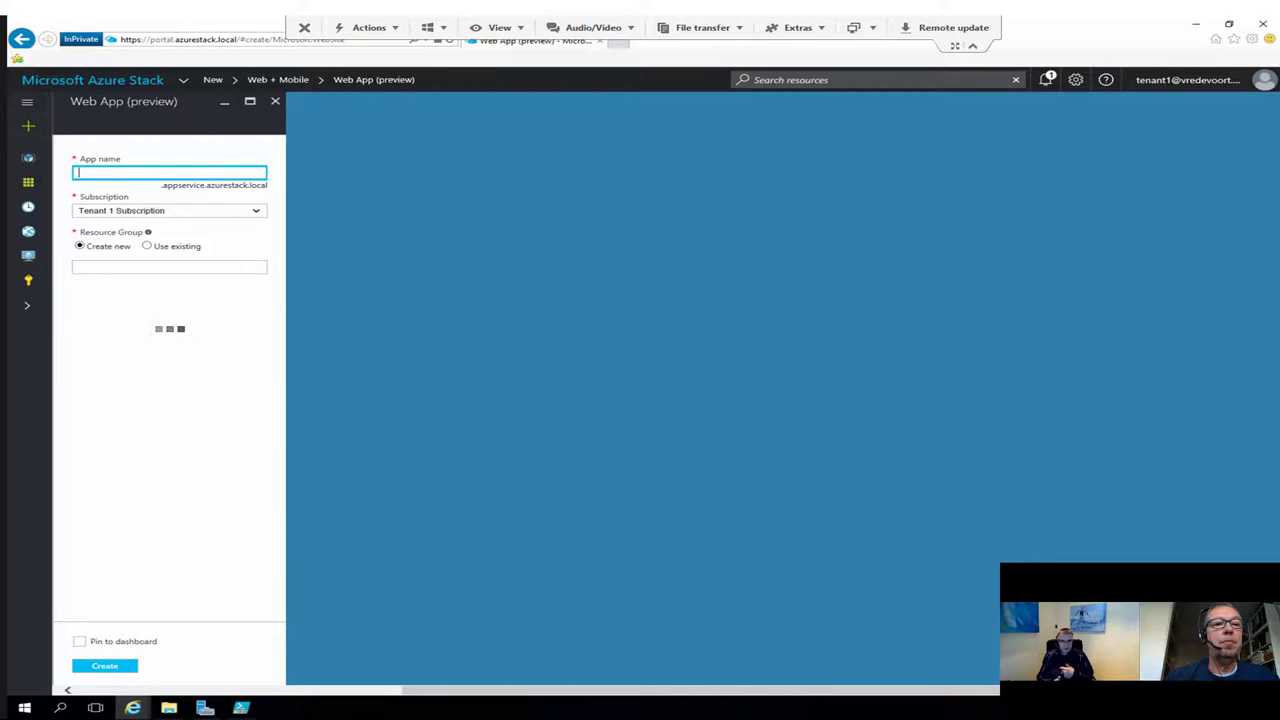
type("mysite1")
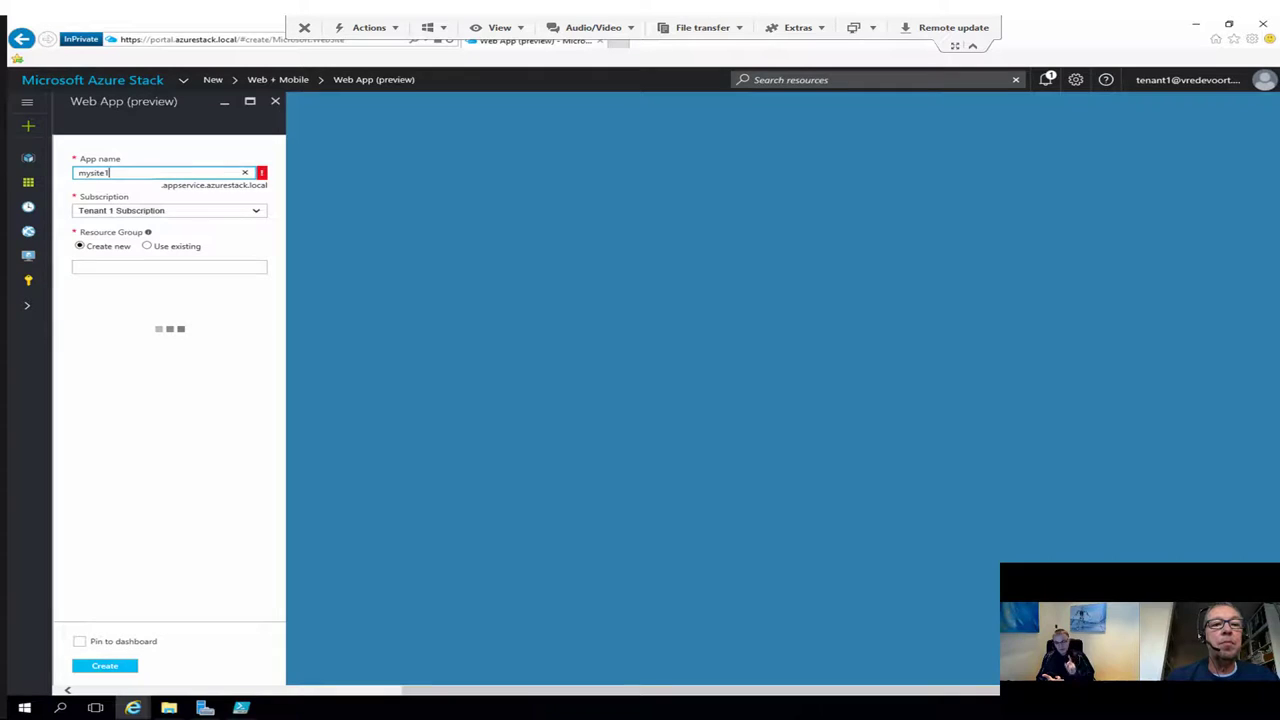
left_click(168, 210)
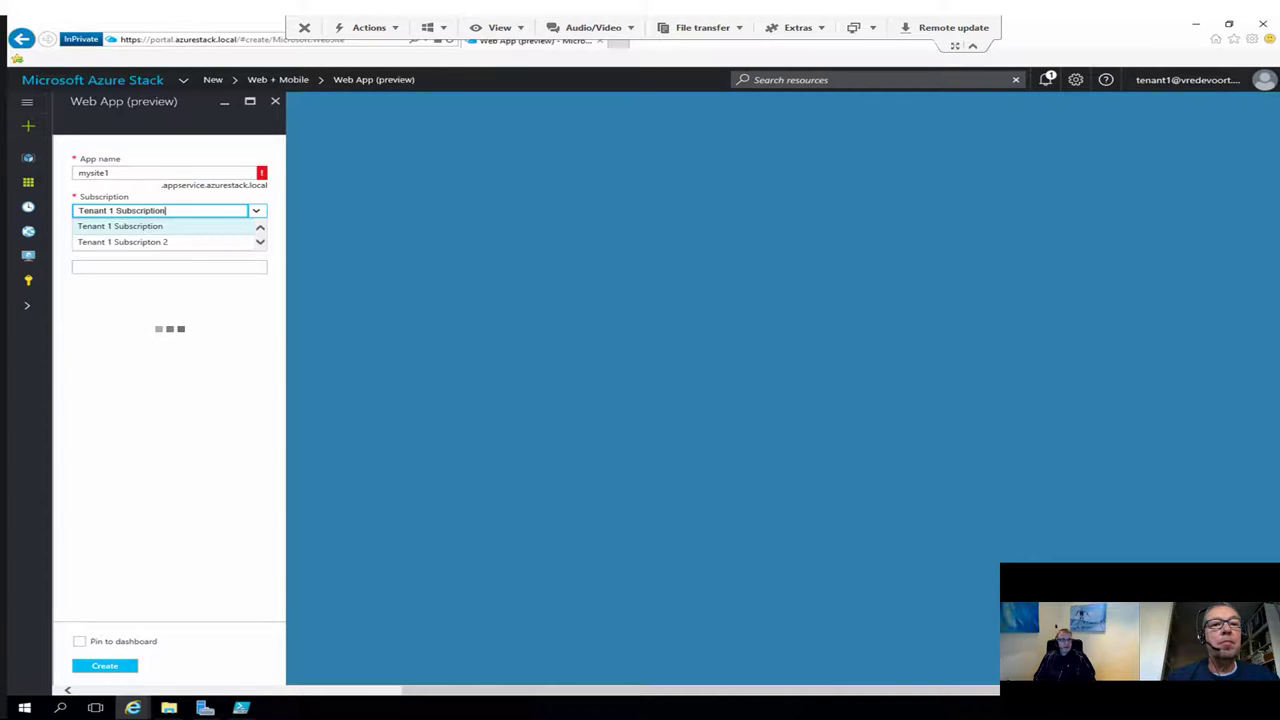
left_click(122, 241)
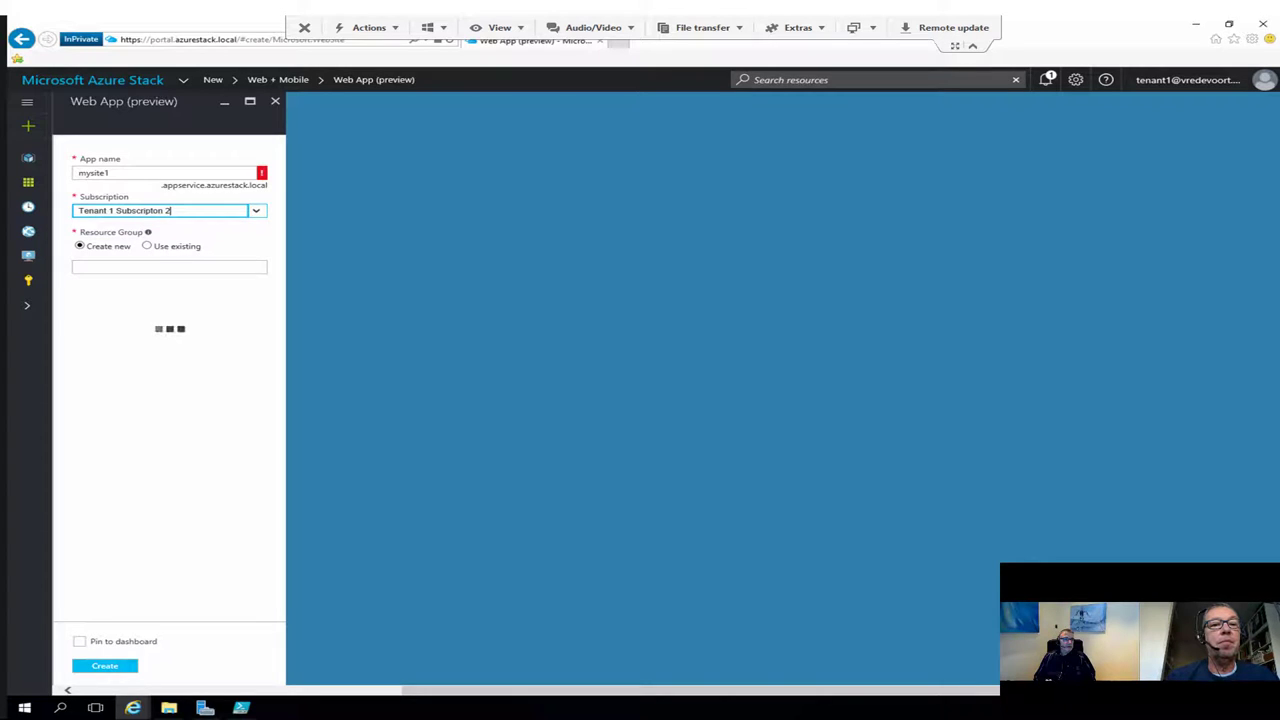
Step: Rename the web app to mywebsite1
left_click(109, 173)
key("BackSpace")
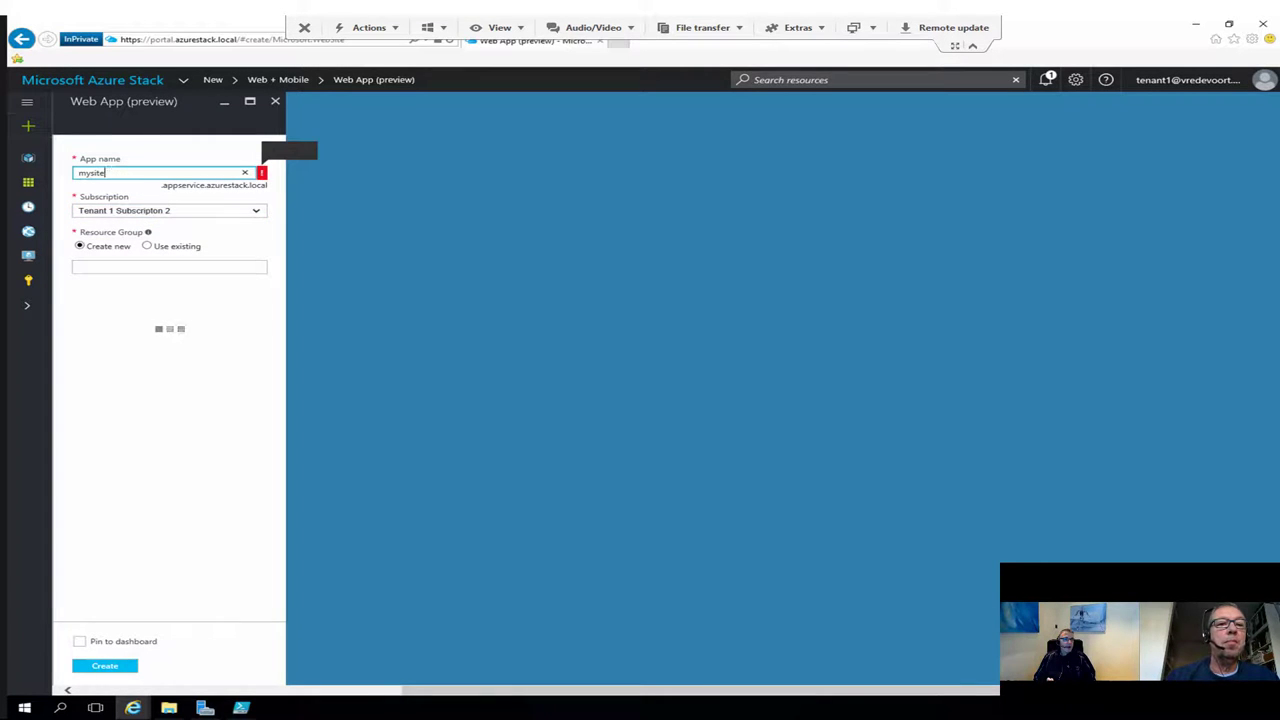
key("BackSpace")
key("BackSpace")
key("BackSpace")
key("BackSpace")
key("BackSpace")
type("site")
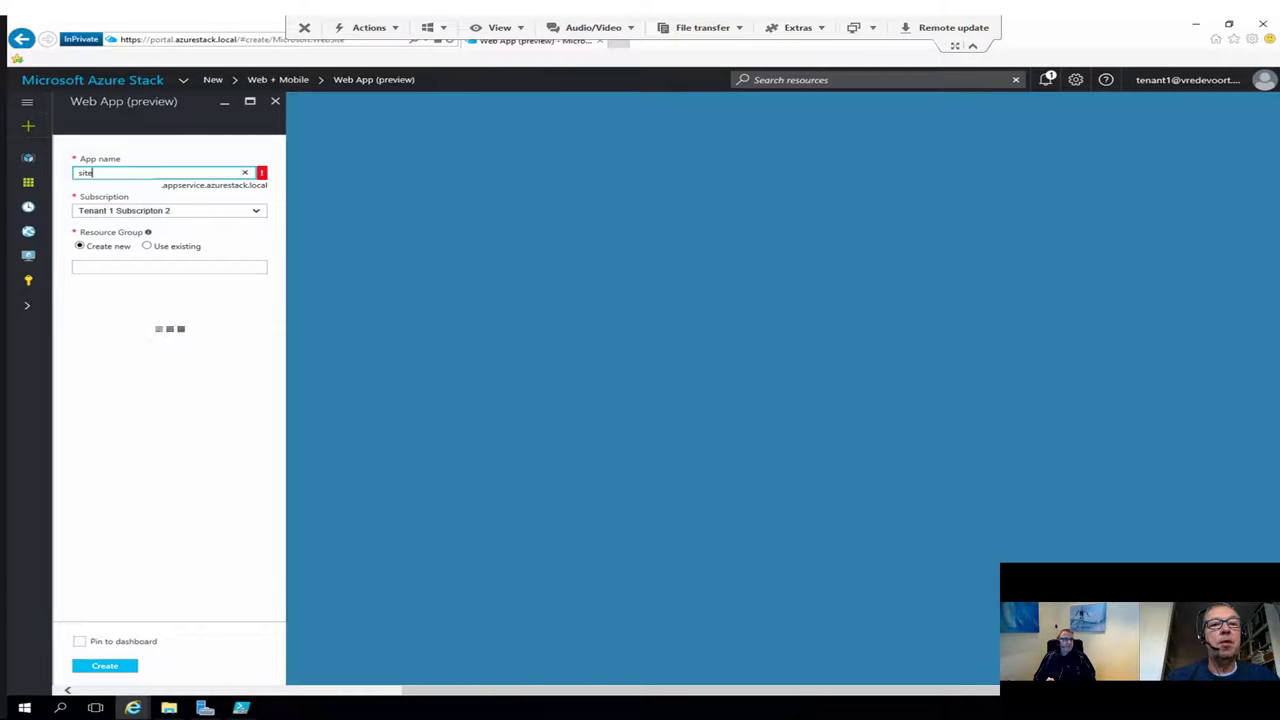
key("Tab")
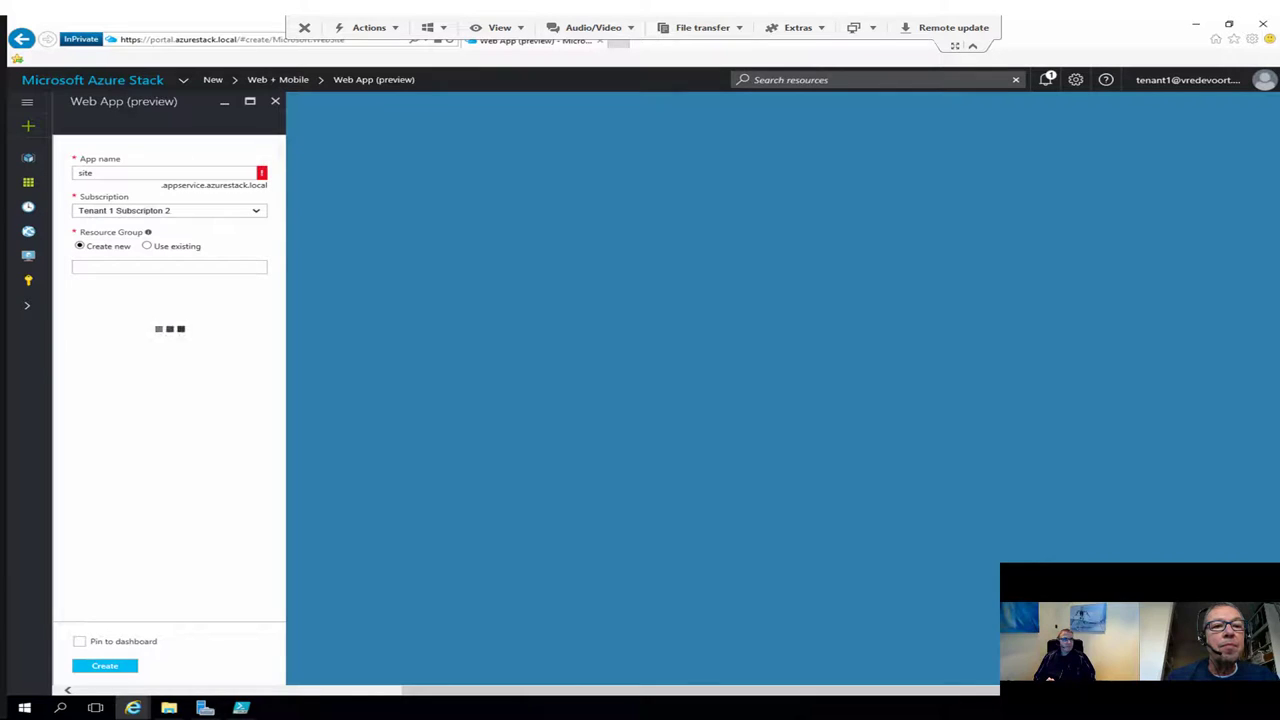
key("shift+Tab")
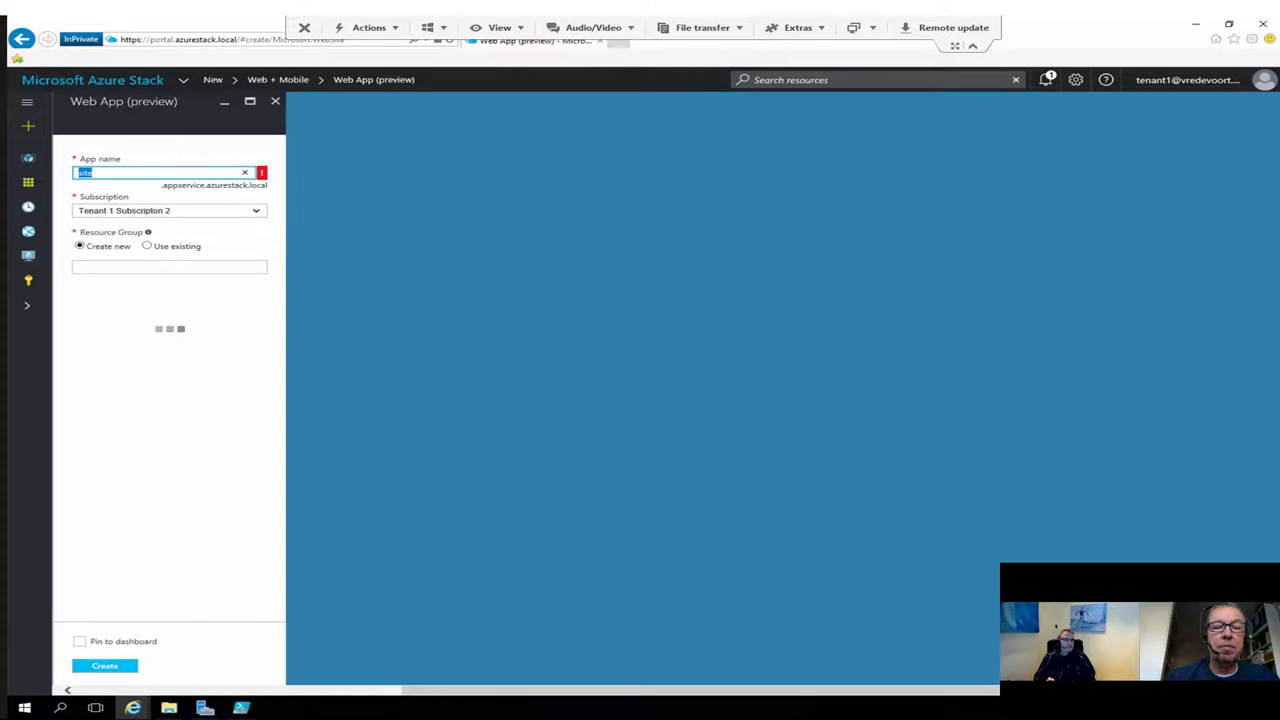
type("mywebsite1")
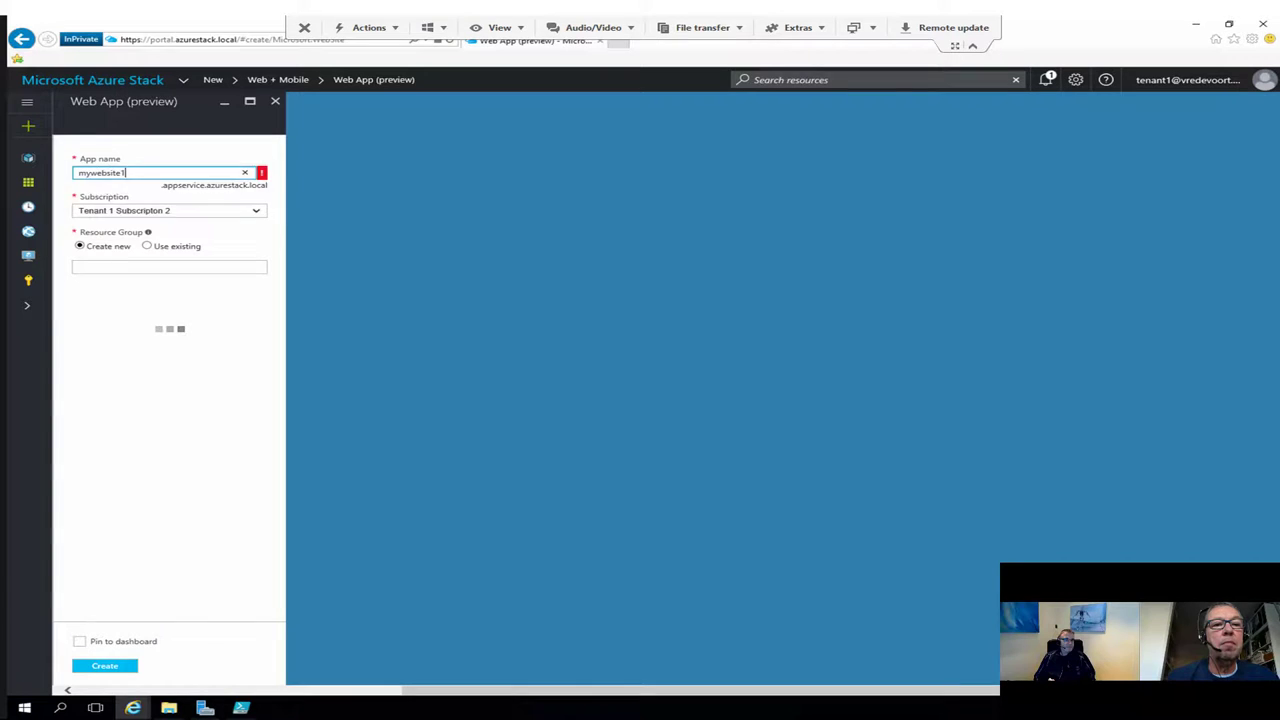
Step: Switch to an existing resource group and change the subscription to Tenant 1 Subscription
key("Tab")
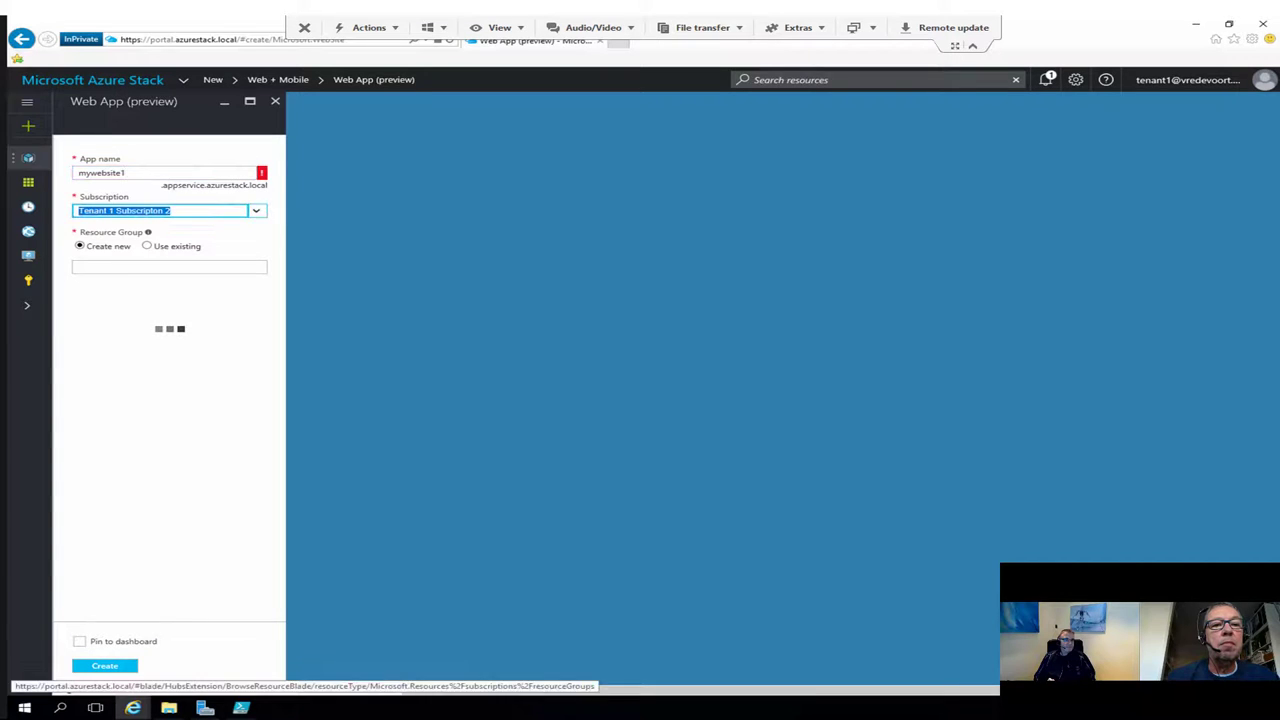
key("Tab")
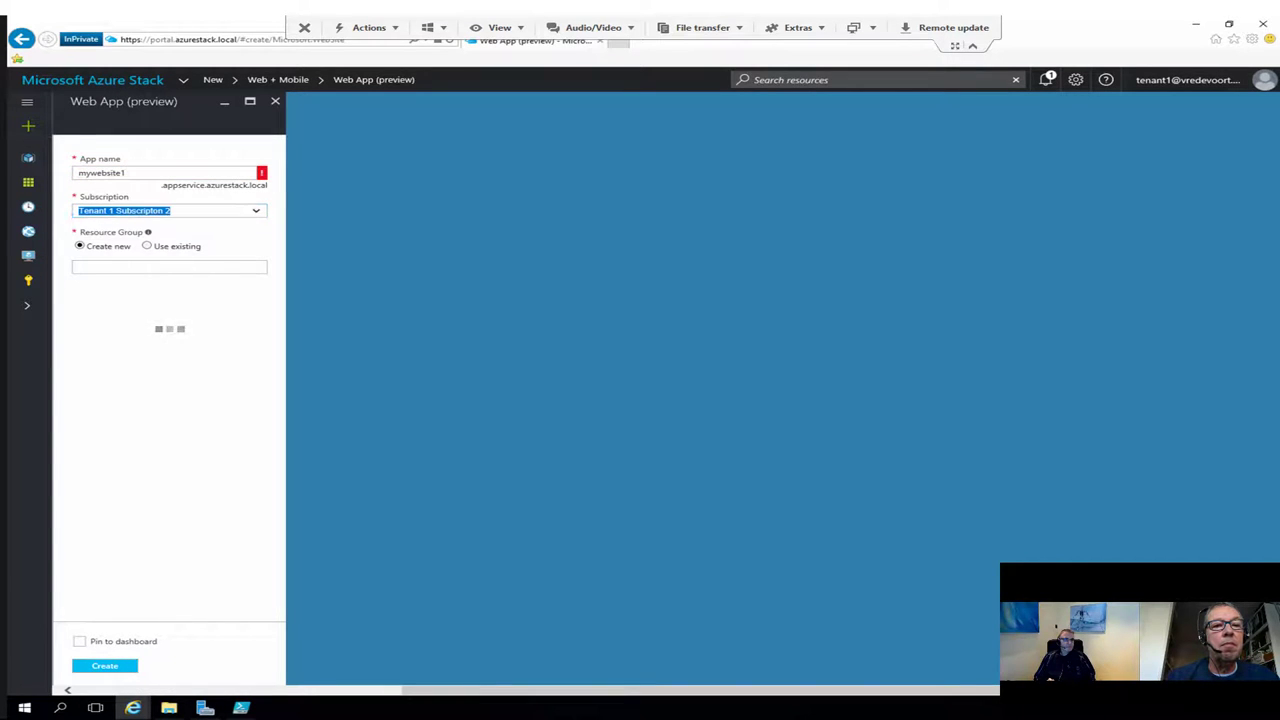
key("Down")
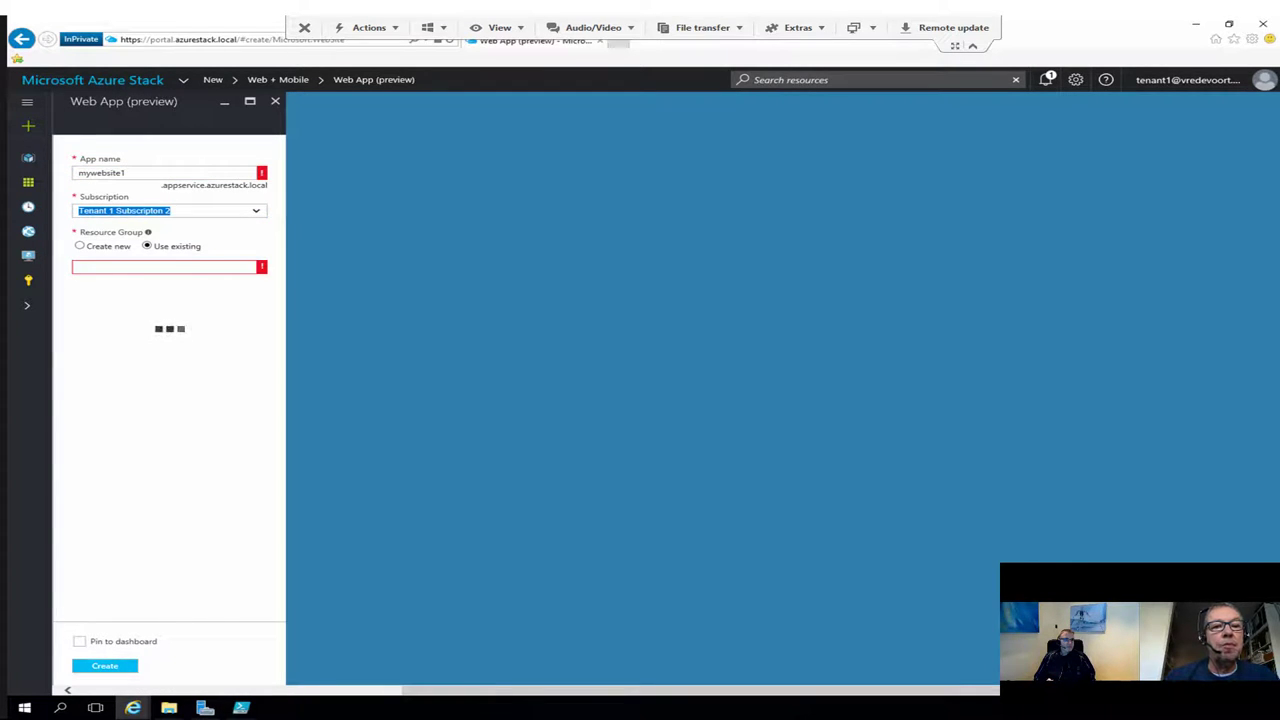
key("Tab")
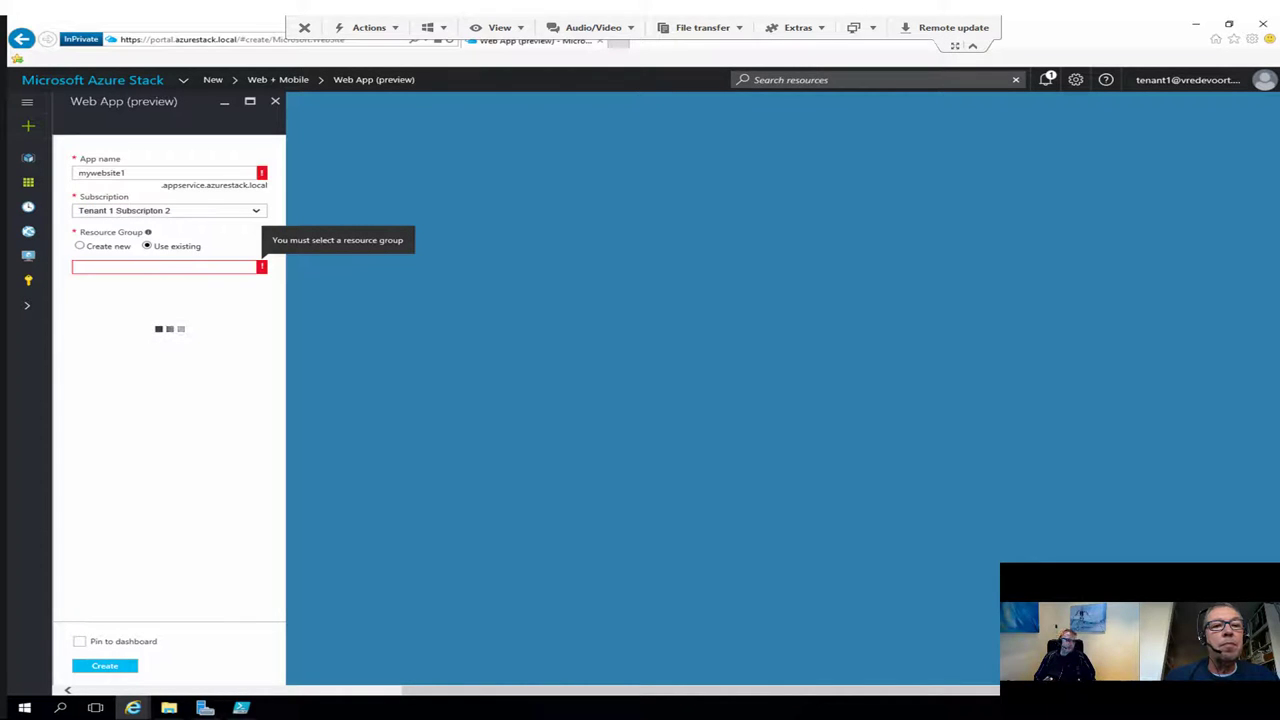
key("shift+Tab")
key("alt+Down")
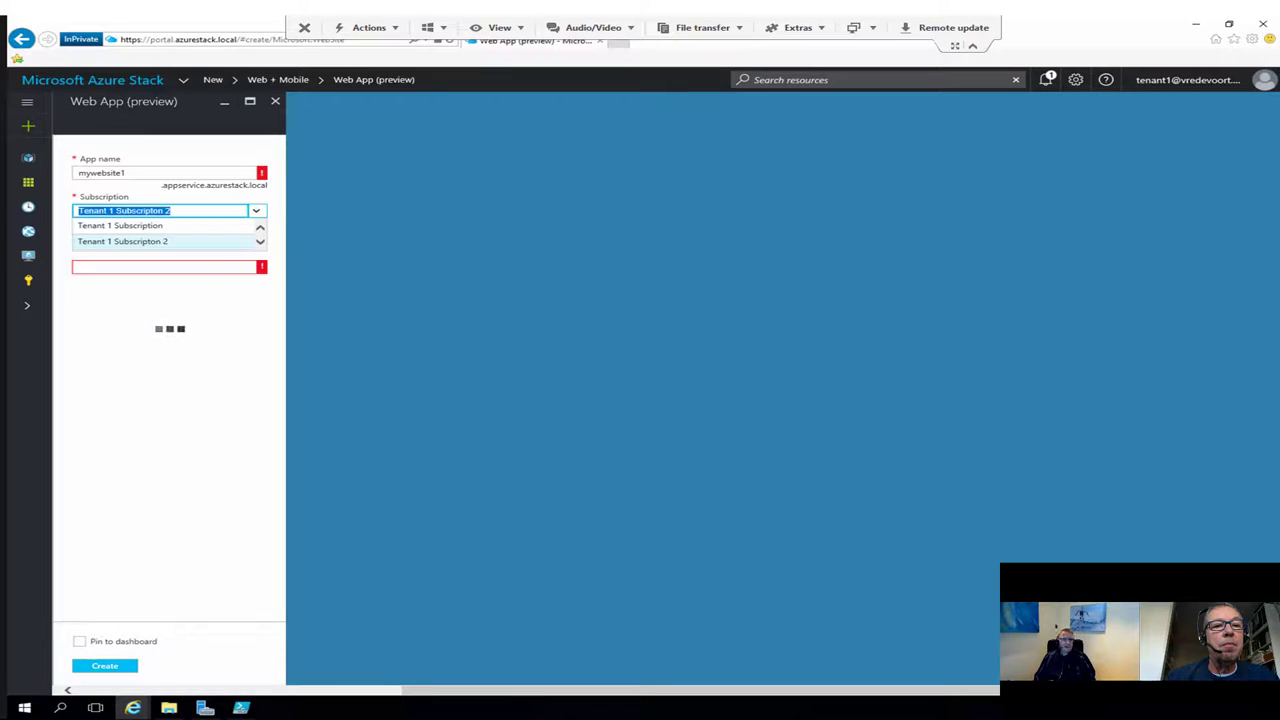
key("Up")
key("Return")
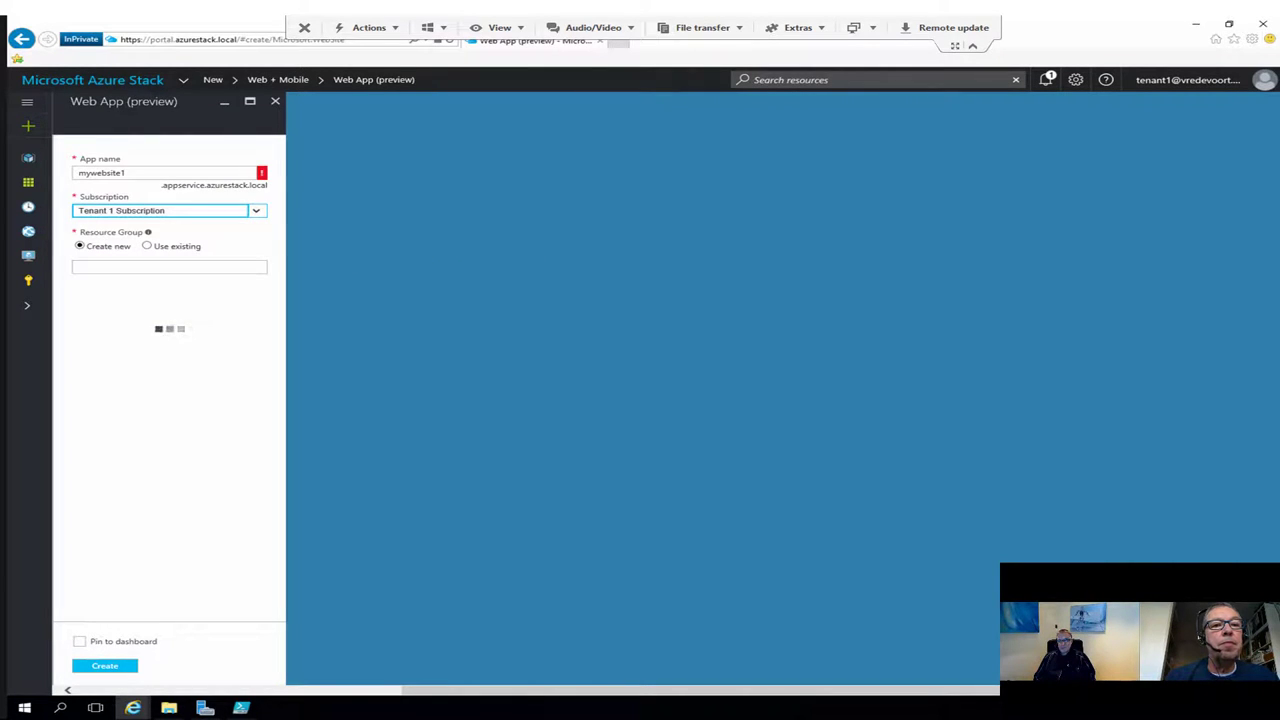
key("shift+Tab")
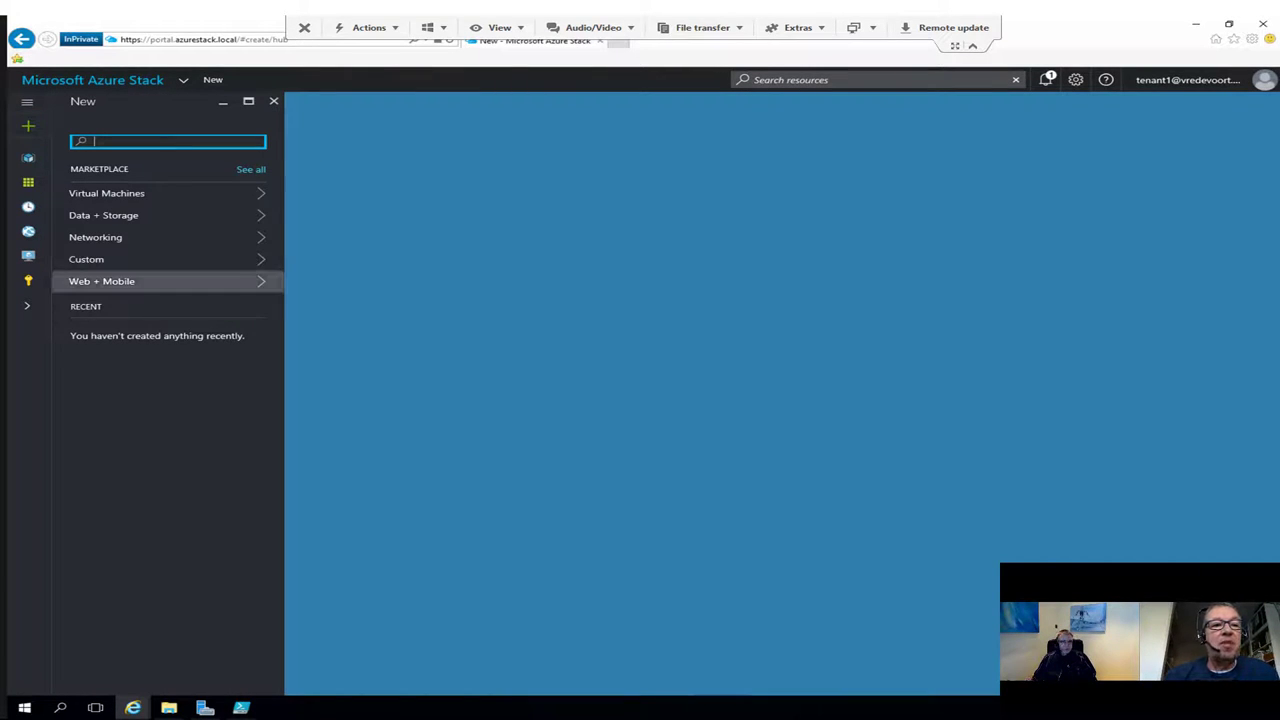
Step: List all Virtual Machines offerings to reach WindowsServer-2012-R2-Datacenter
left_click(120, 193)
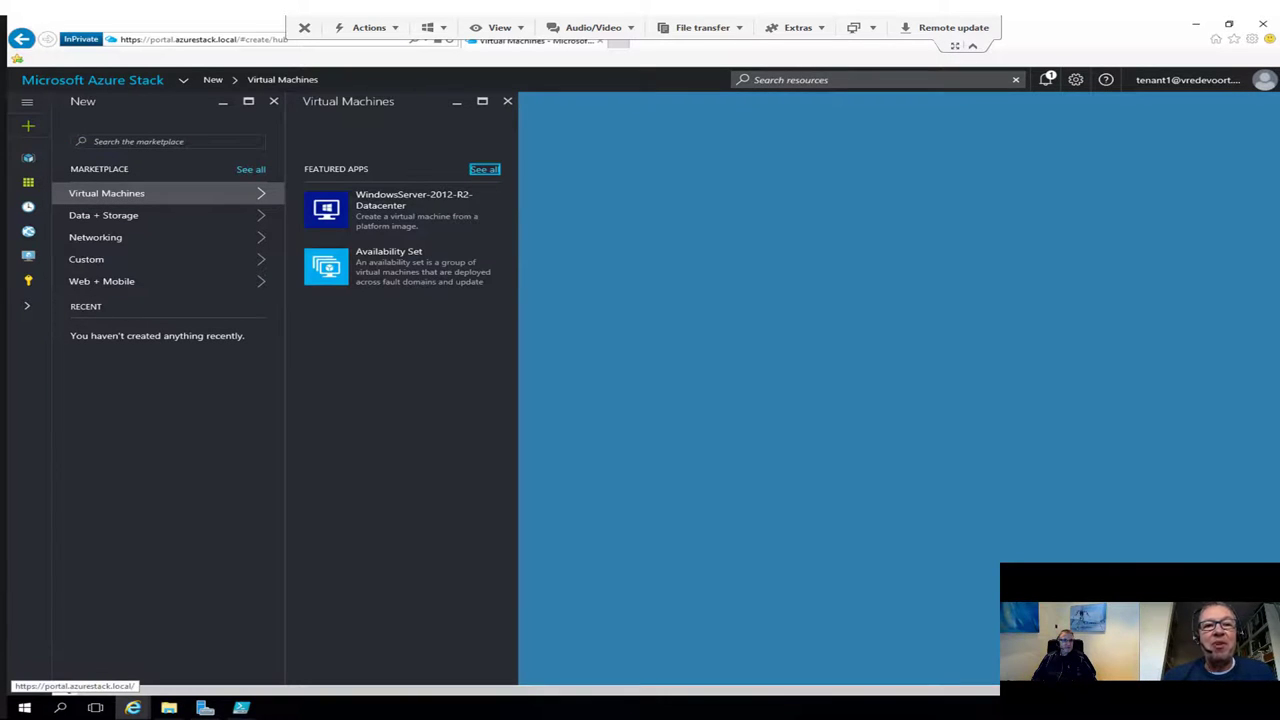
left_click(484, 169)
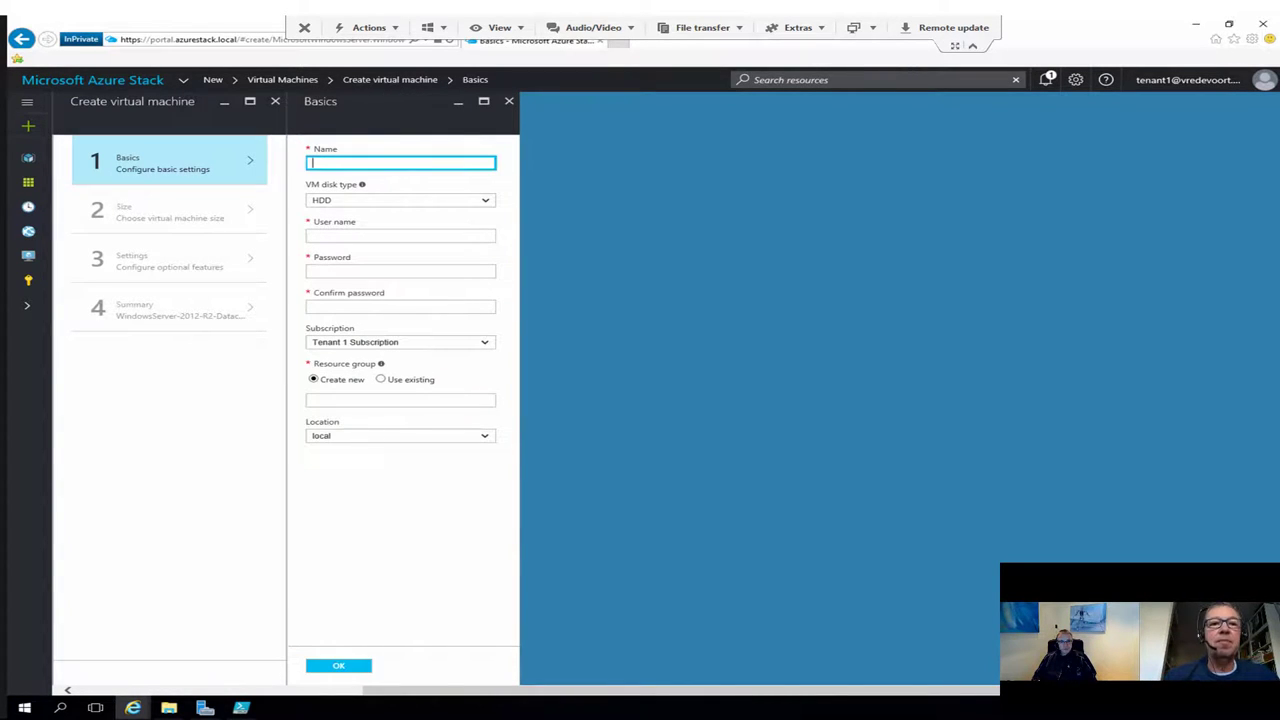
Step: Name the VM carstenvm1 with administrator user name tenantadmin
type("carsten")
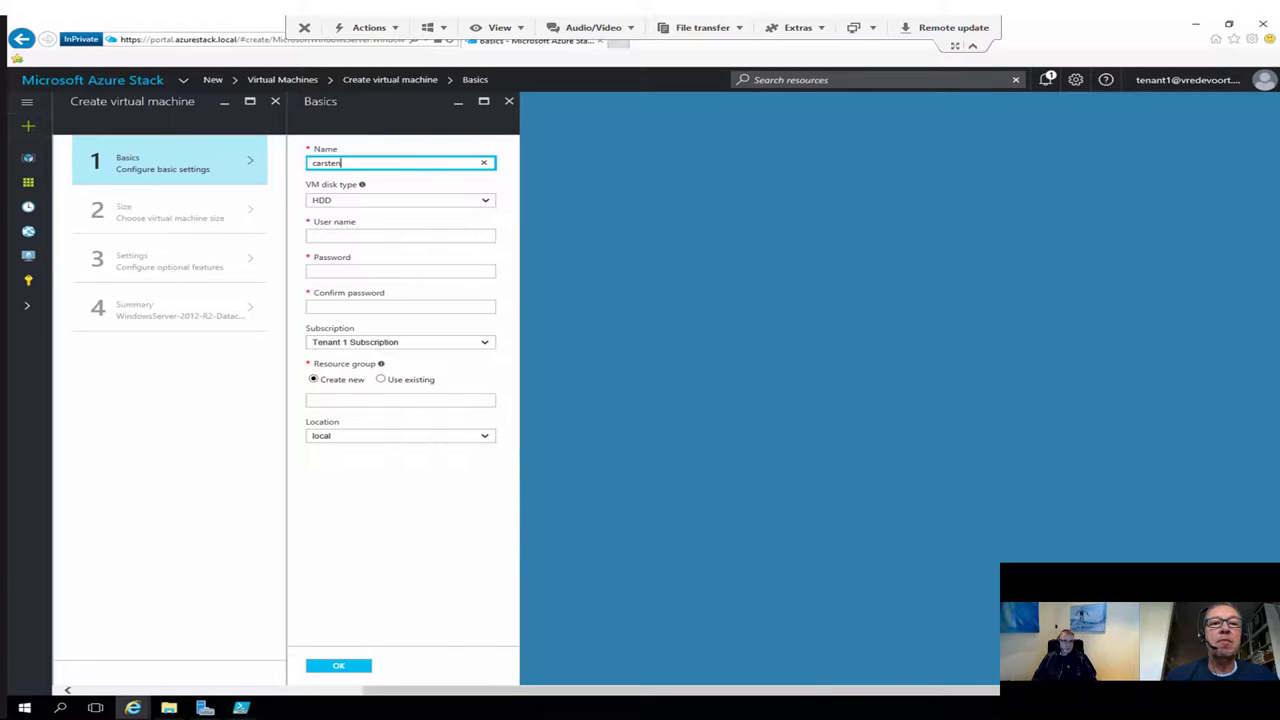
type("vm1")
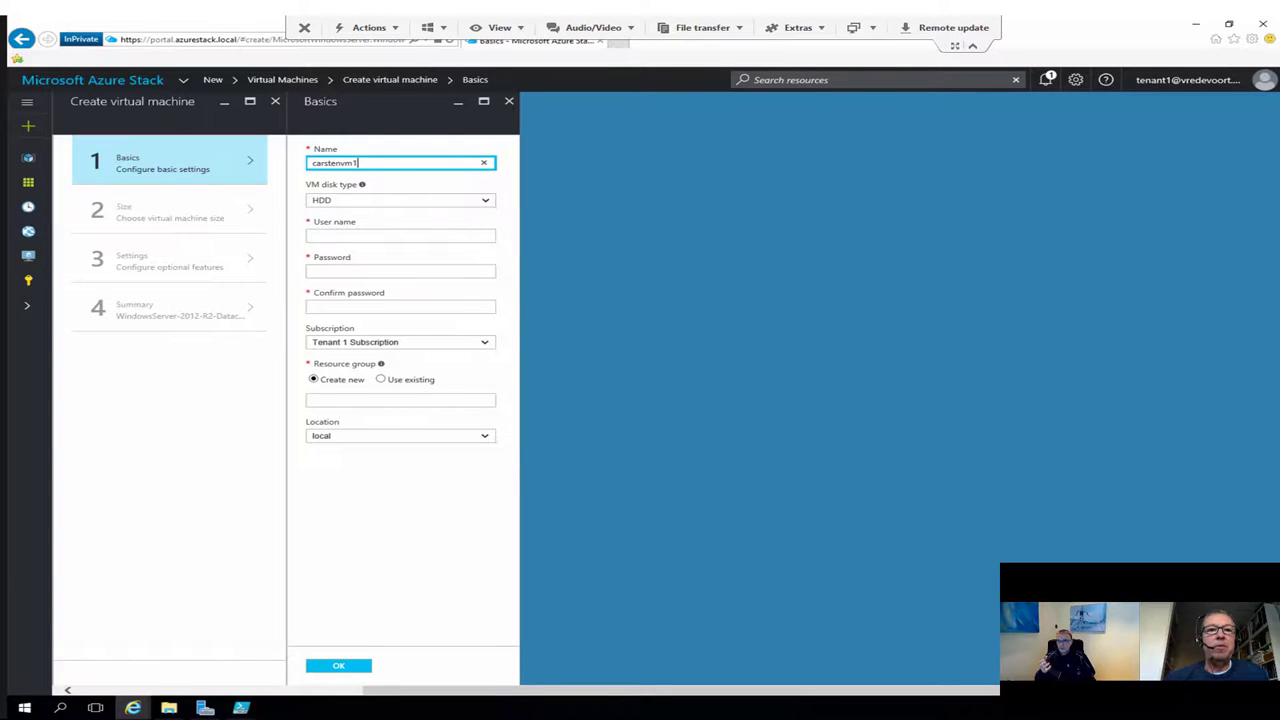
left_click(400, 235)
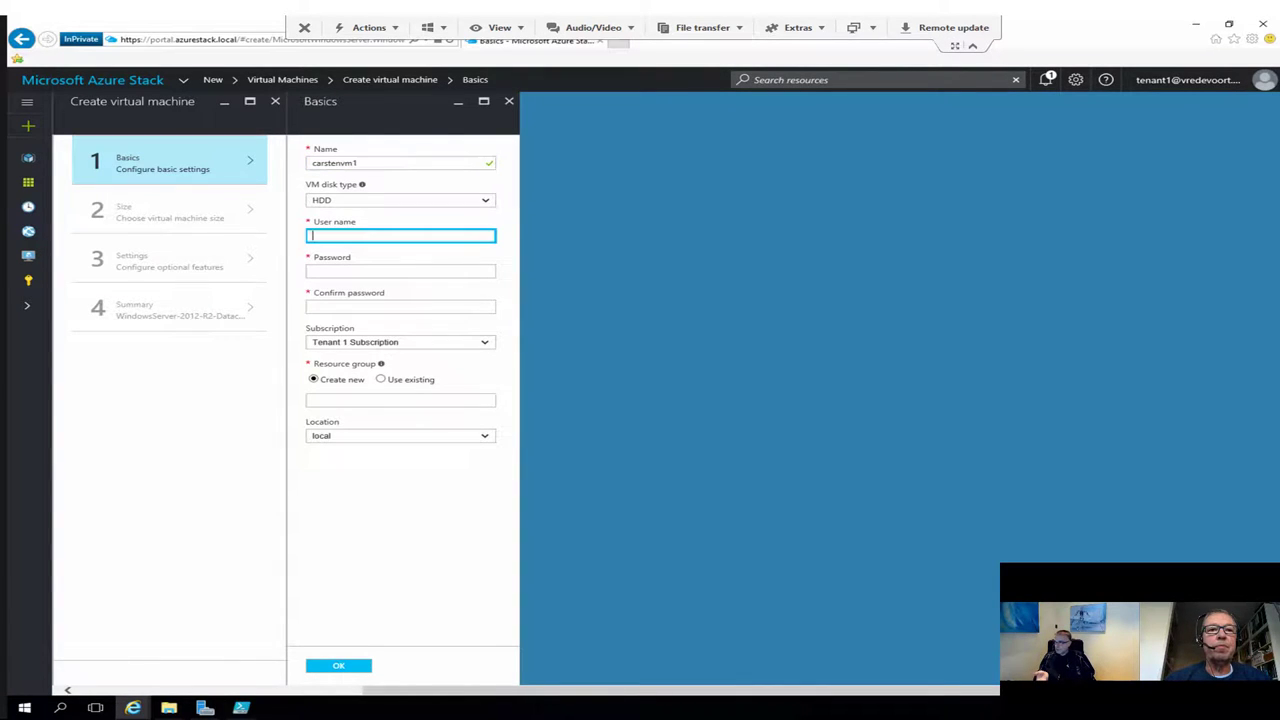
type("Az")
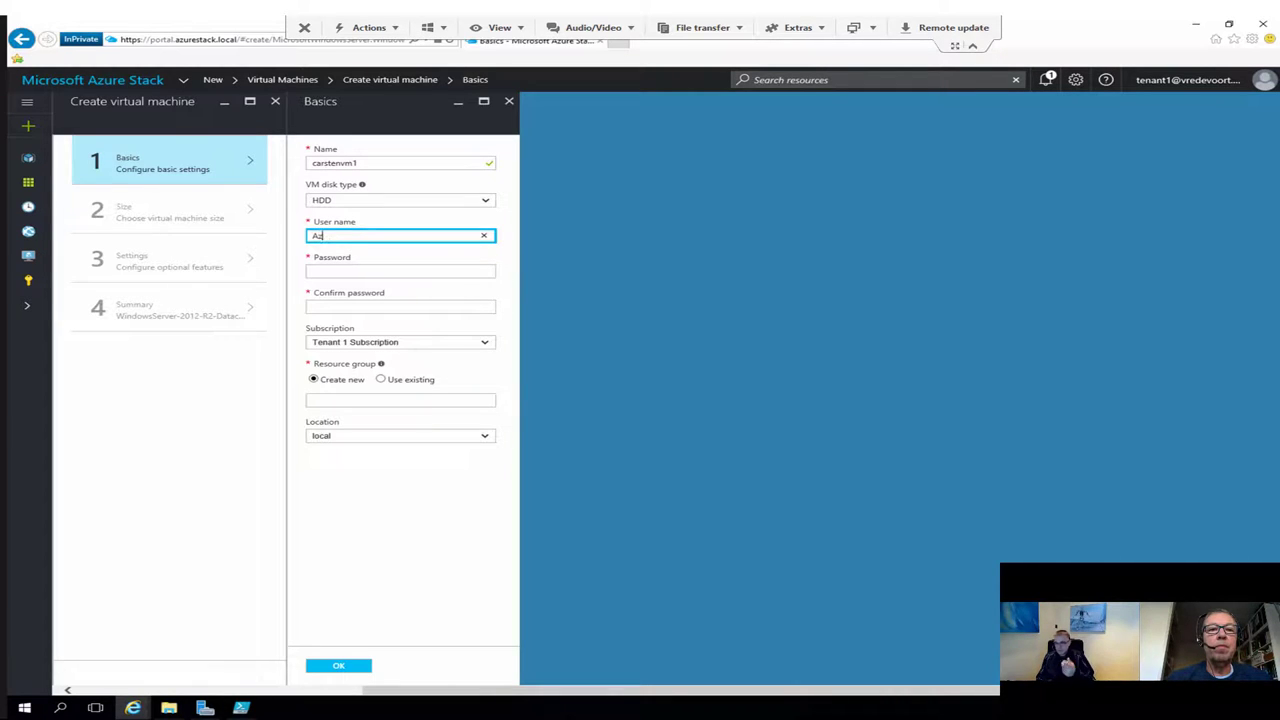
type("ureStackAdmin")
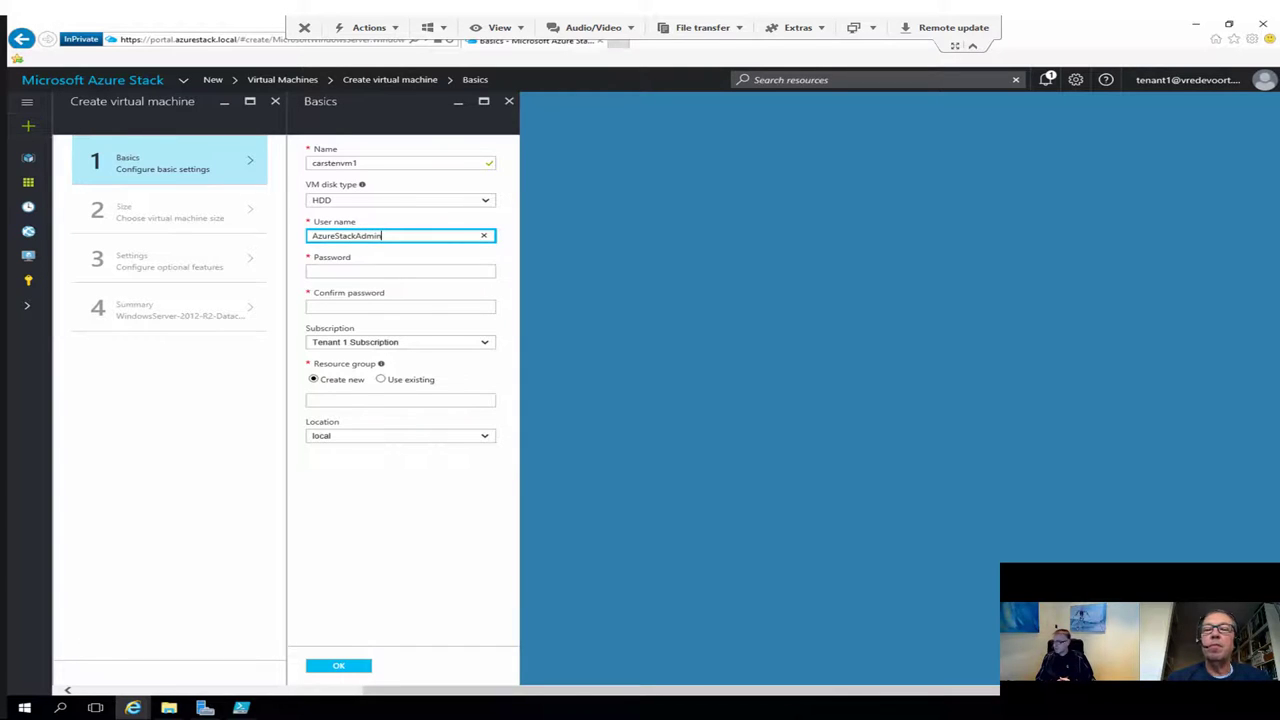
key("BackSpace")
key("BackSpace")
key("BackSpace")
key("BackSpace")
key("BackSpace")
key("BackSpace")
key("BackSpace")
key("BackSpace")
key("BackSpace")
key("BackSpace")
key("BackSpace")
key("BackSpace")
key("BackSpace")
key("BackSpace")
key("BackSpace")
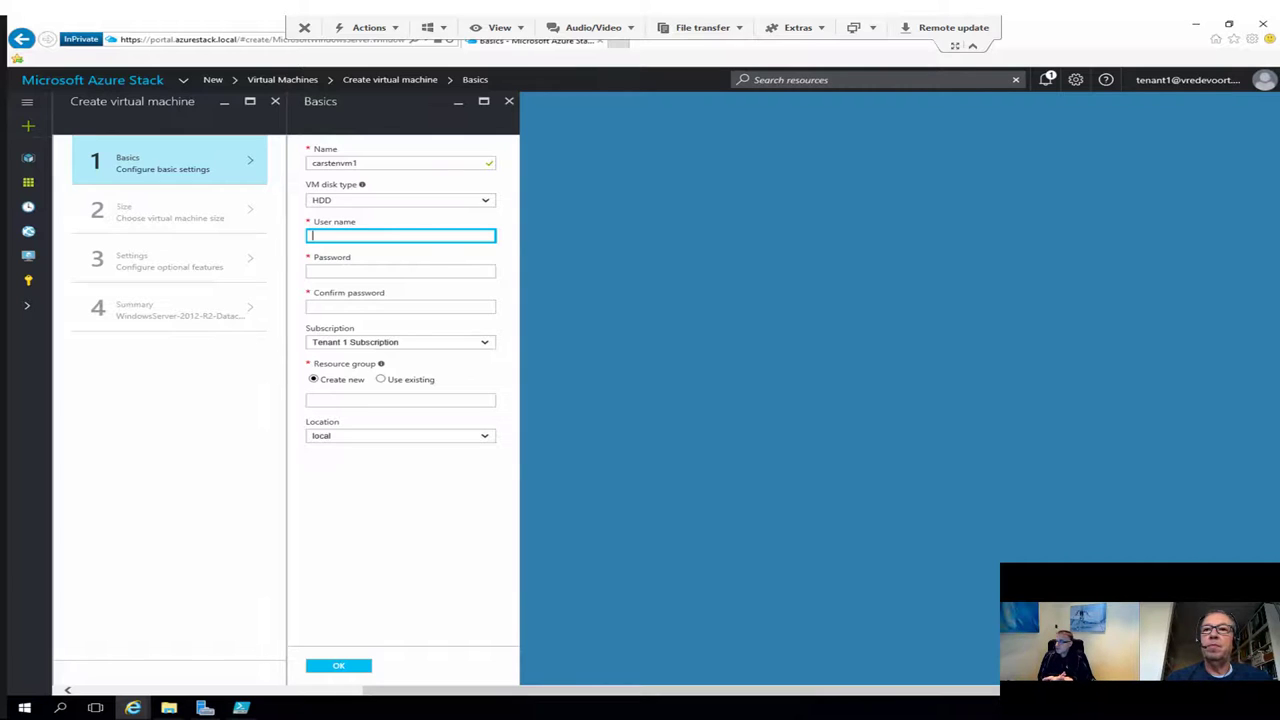
type("tenantad")
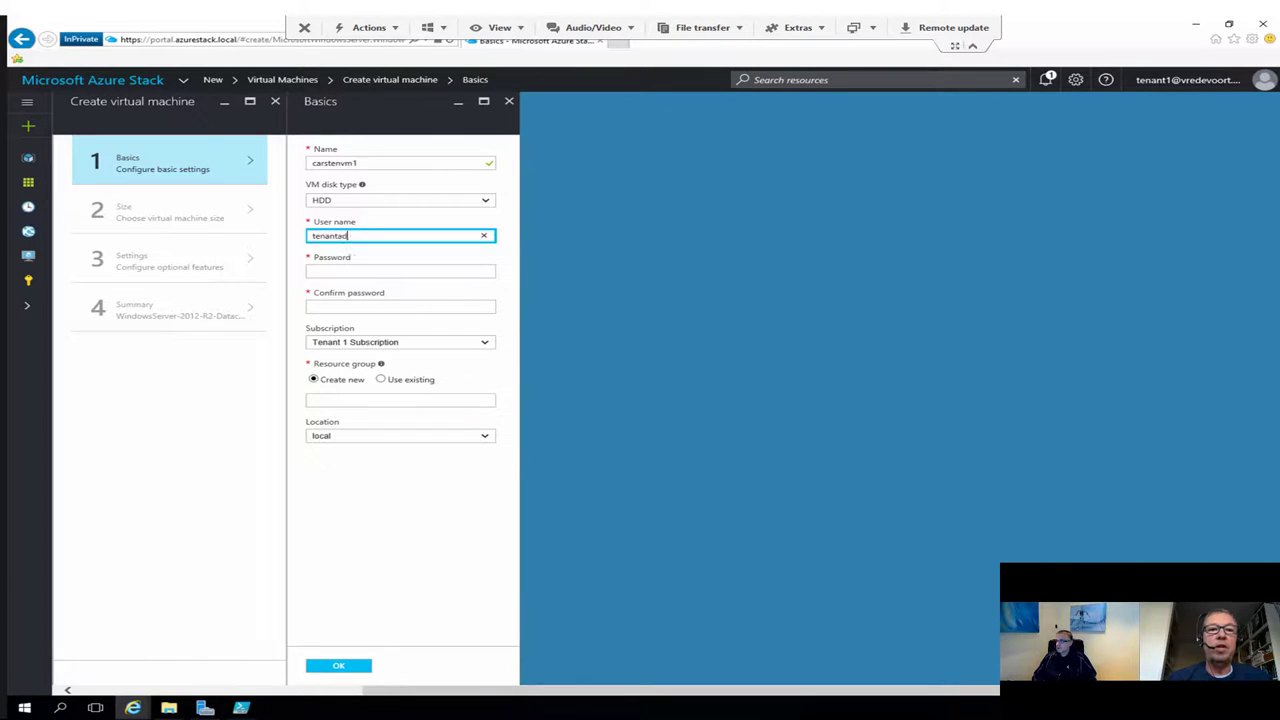
type("min")
Step: Enter the administrator password and its confirmation
left_click(400, 271)
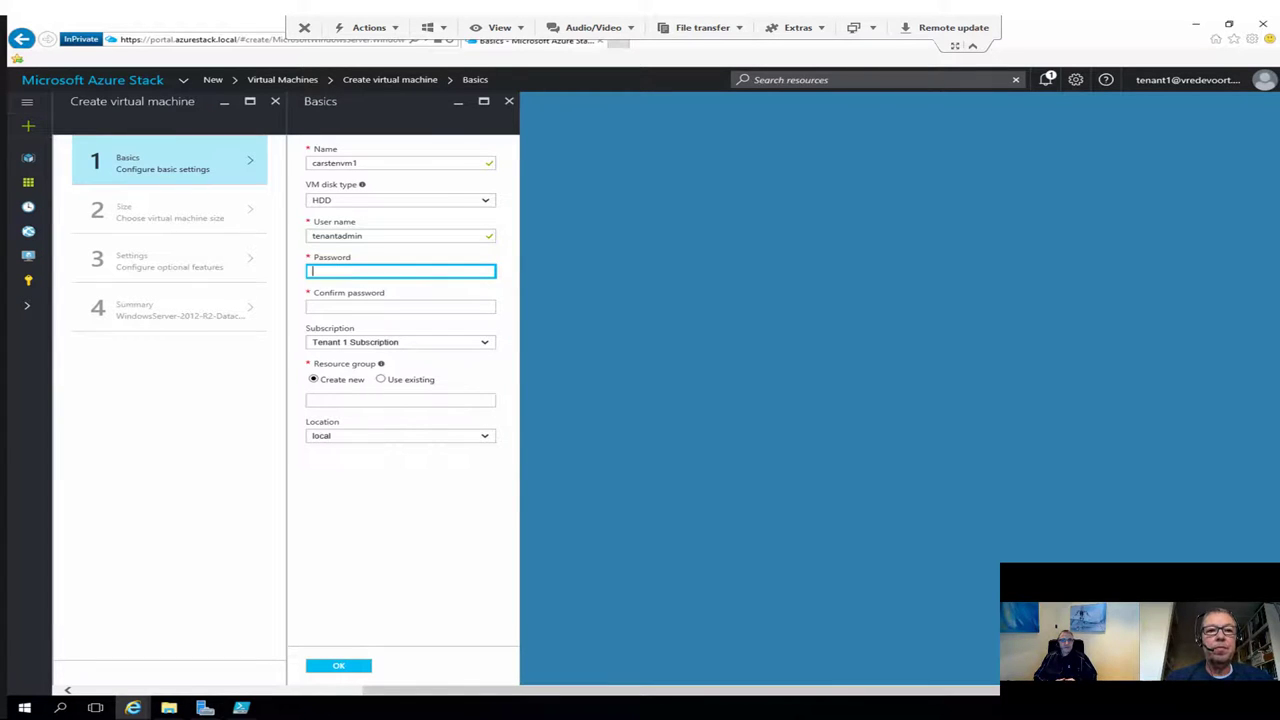
type("••••••")
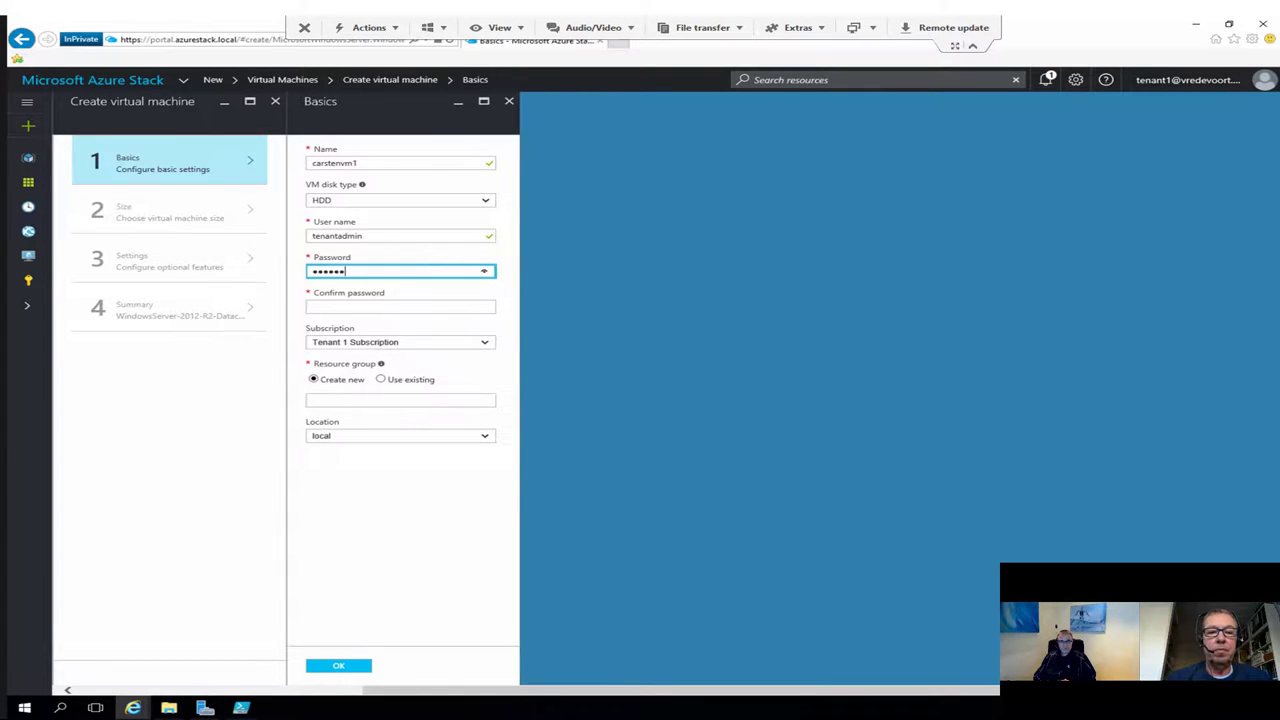
type("••••••••••••")
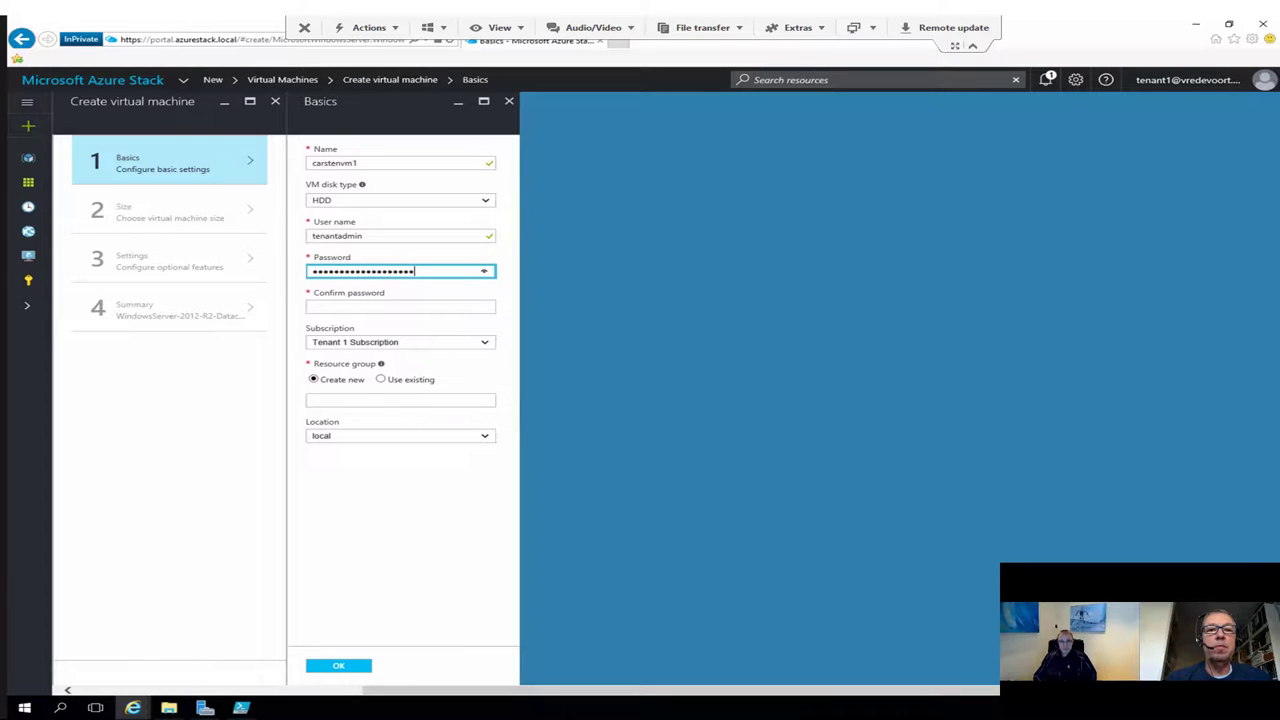
type("•")
left_click(400, 306)
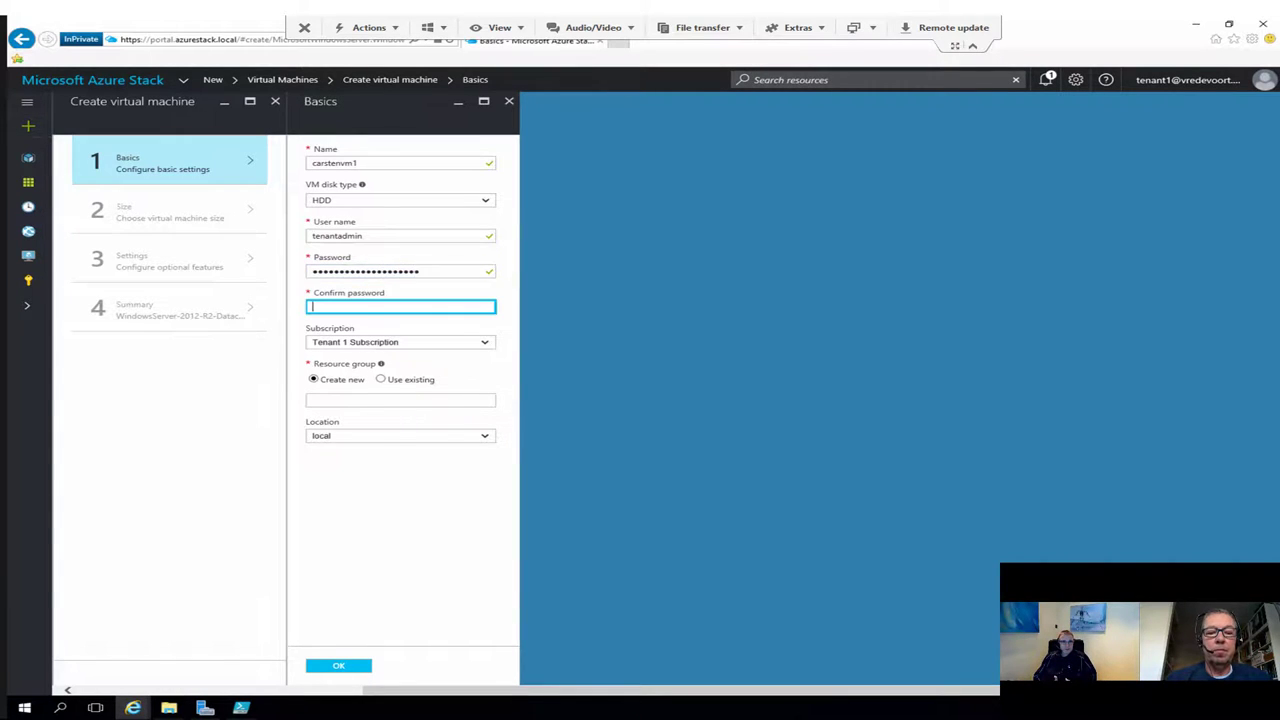
type("••••")
type("*********")
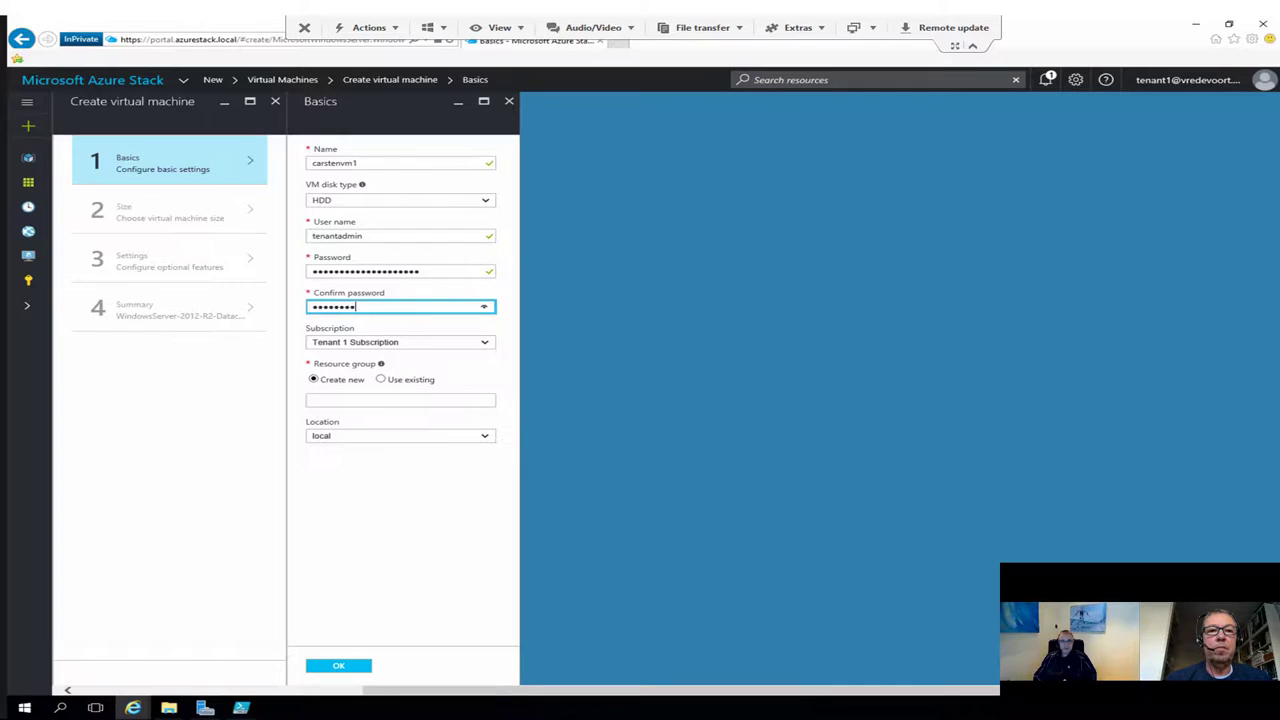
type("******")
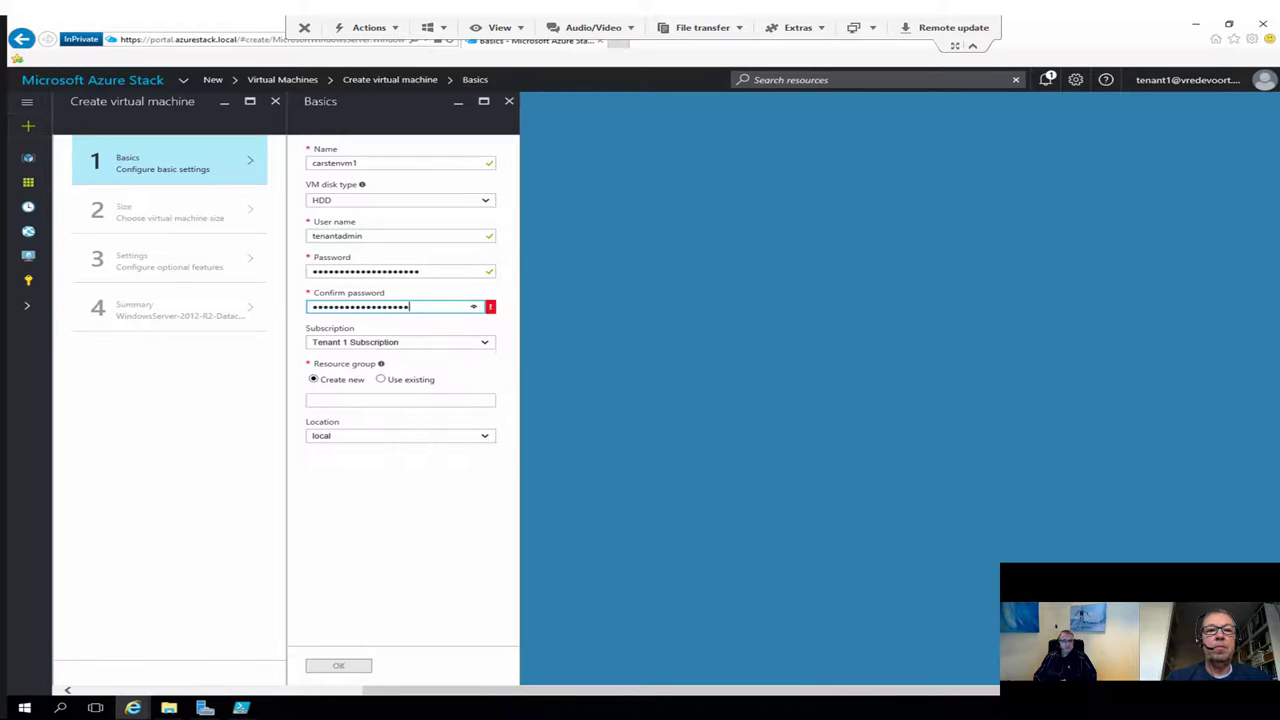
key("Tab")
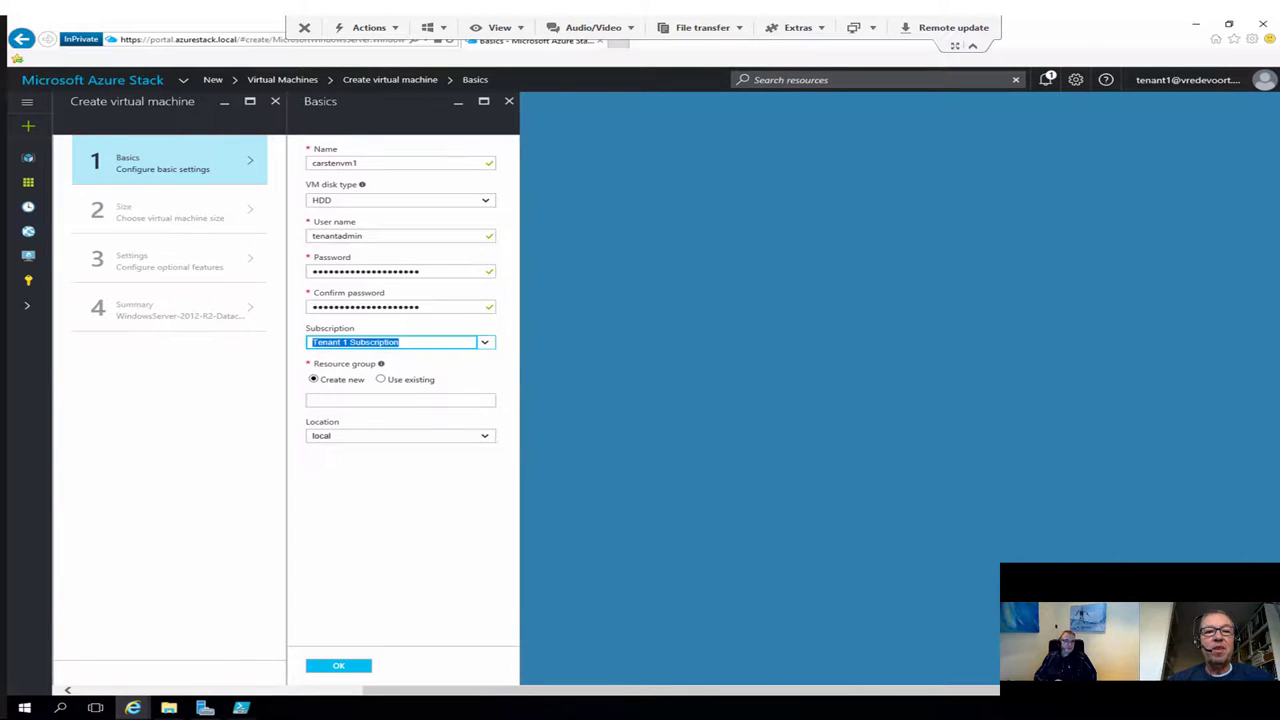
Step: Use subscription Tenant 1 Subscripton 2 and a new resource group rg01
key("alt+Down")
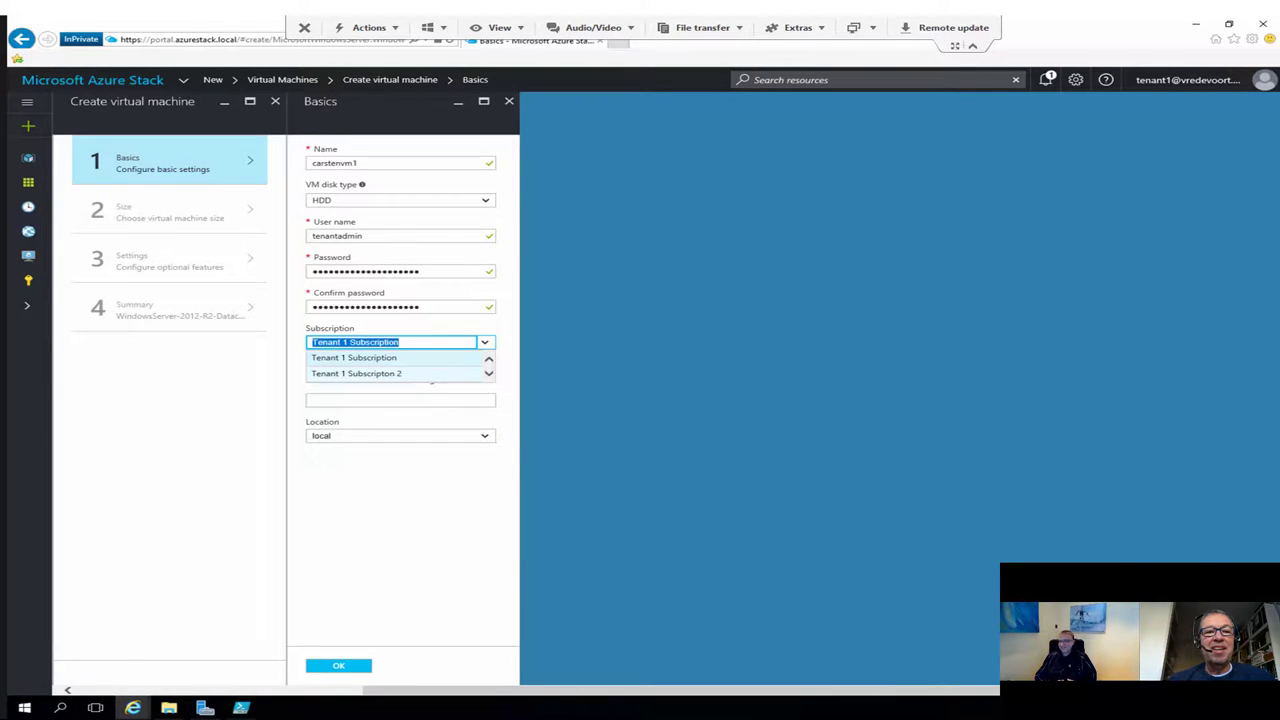
key("Down")
key("Return")
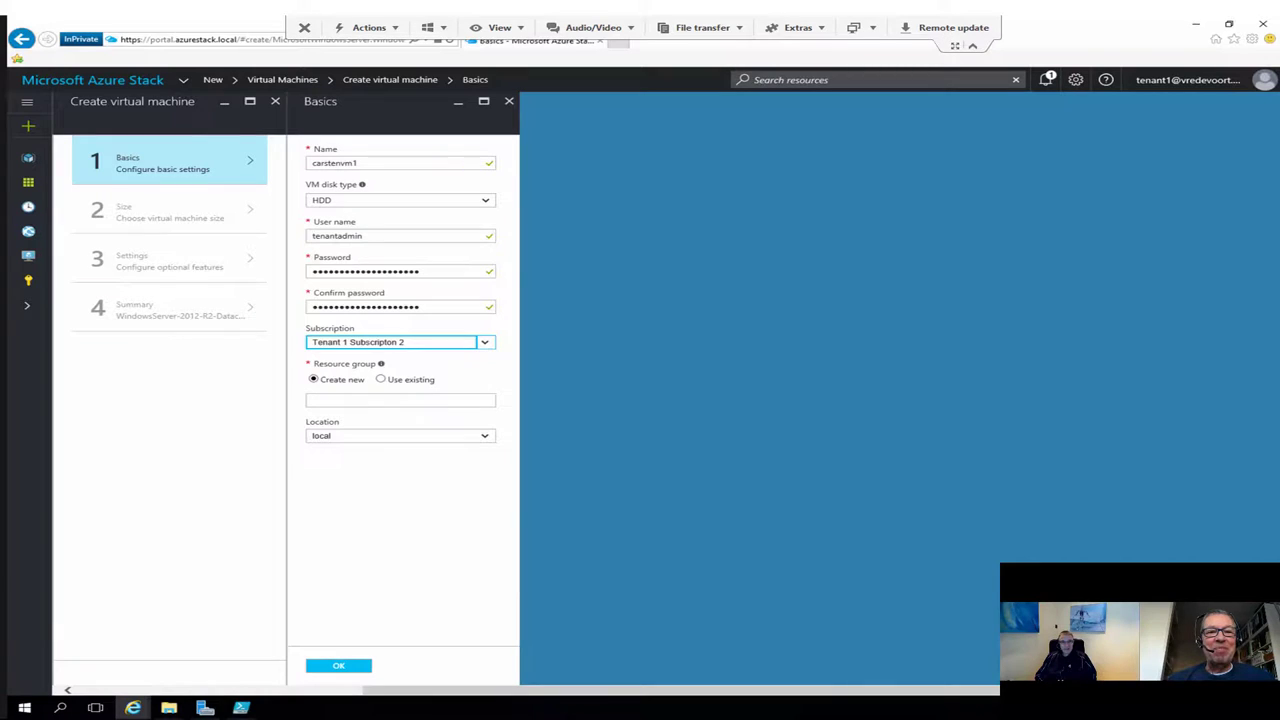
key("Tab")
key("Right")
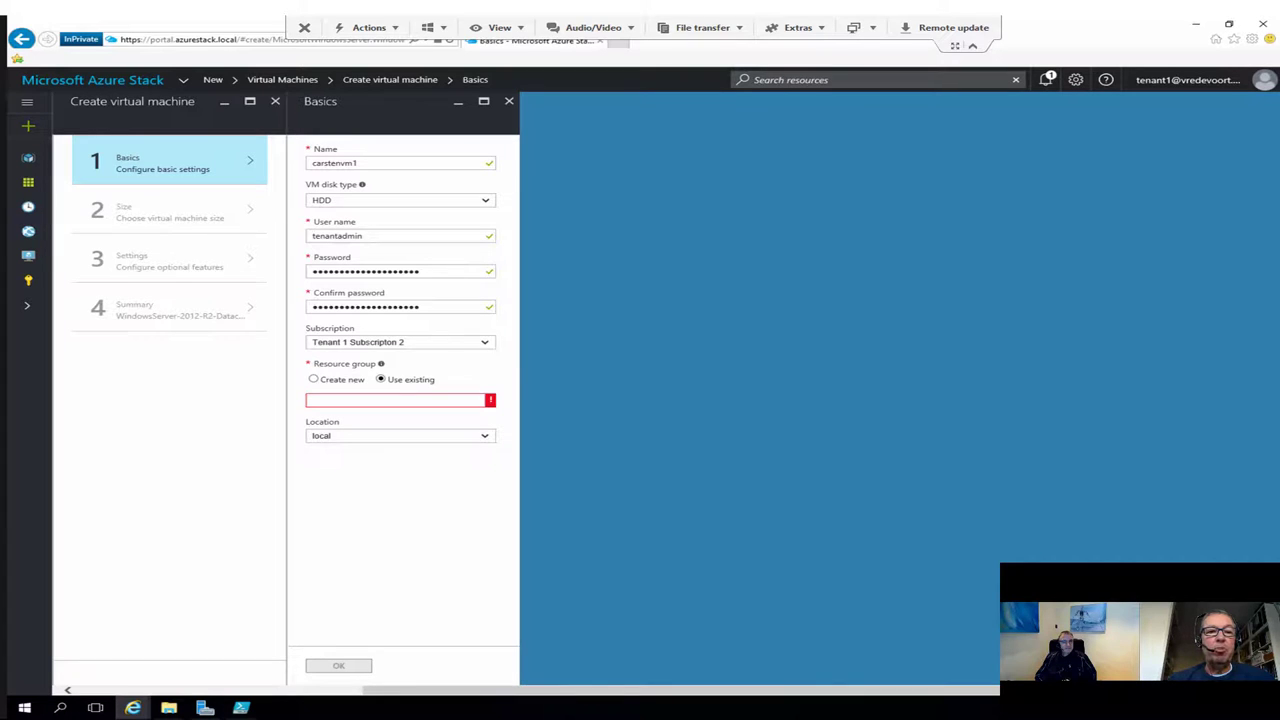
left_click(400, 400)
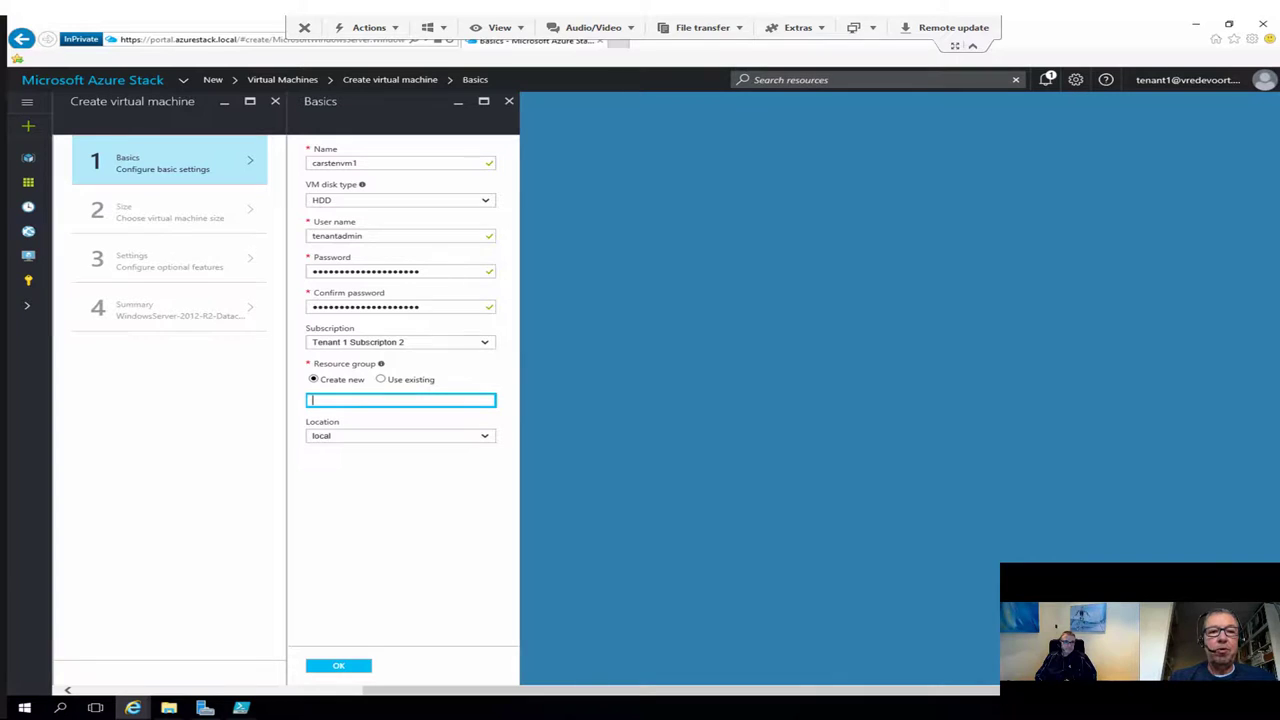
type("rg01")
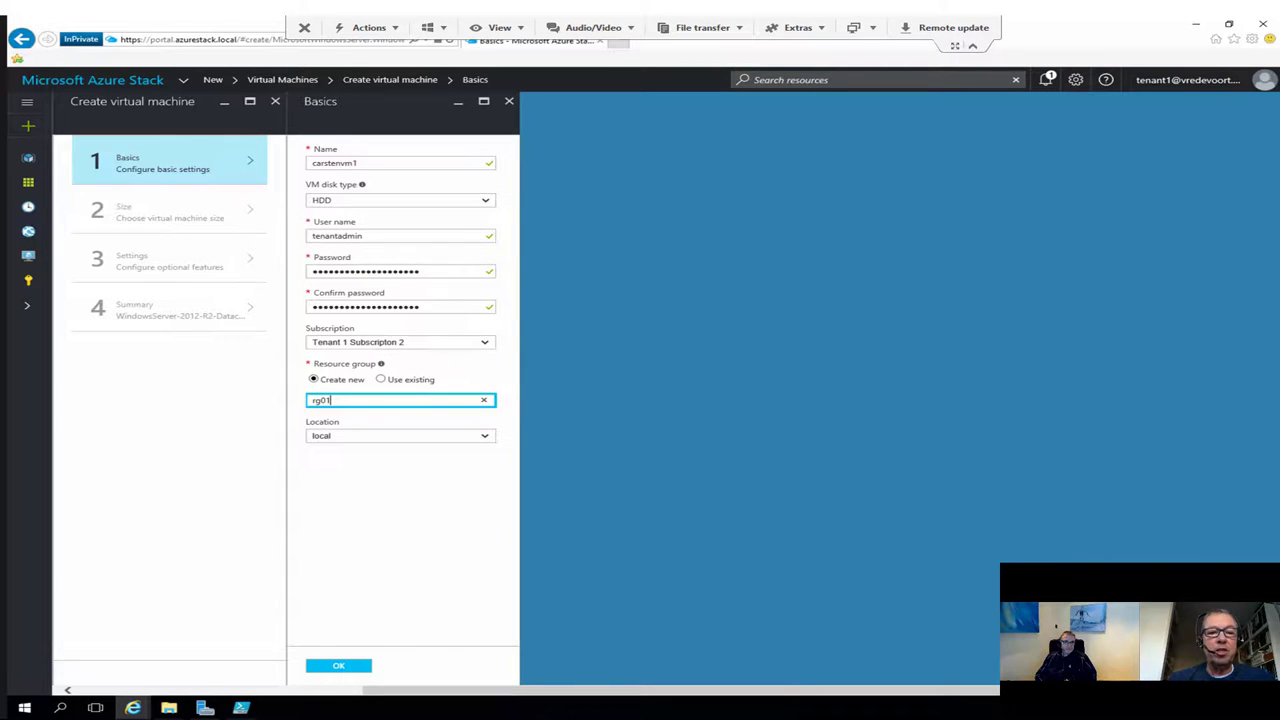
key("Return")
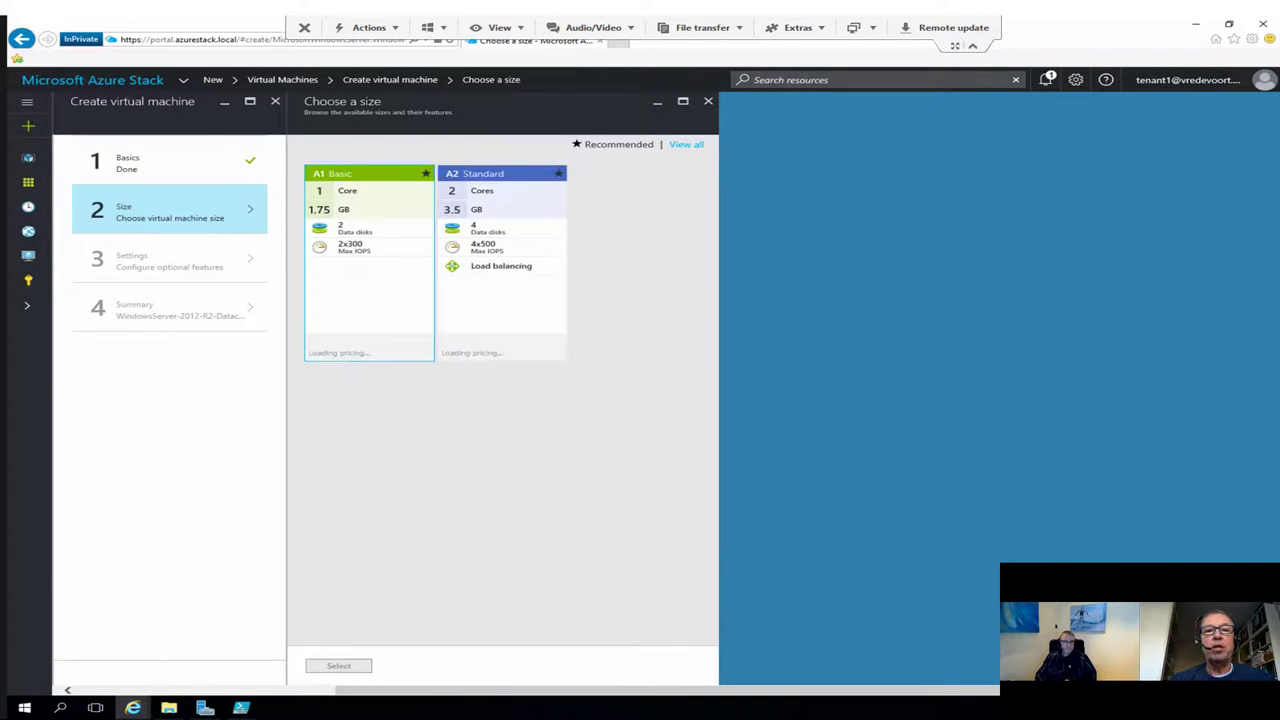
Step: Choose the A2 Standard size from the full list of VM sizes
left_click(686, 201)
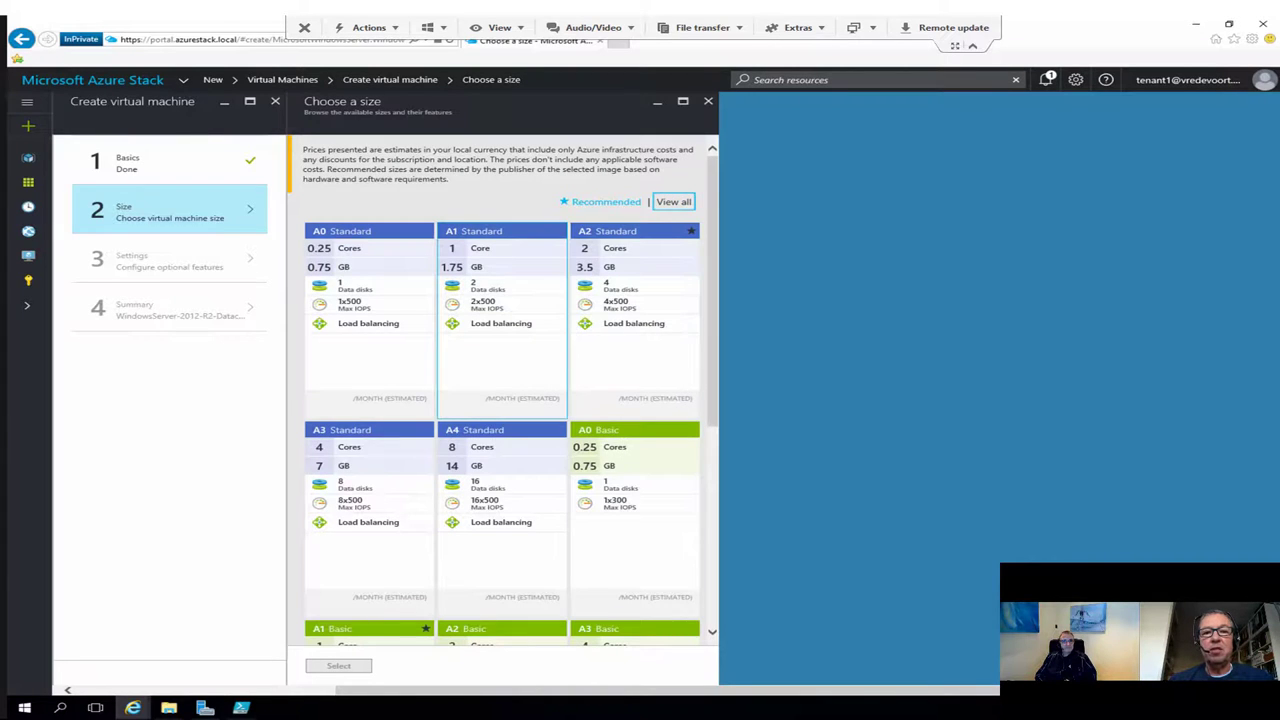
scroll(510, 390, "down", 3)
scroll(502, 390, "down", 1)
scroll(502, 390, "up", 5)
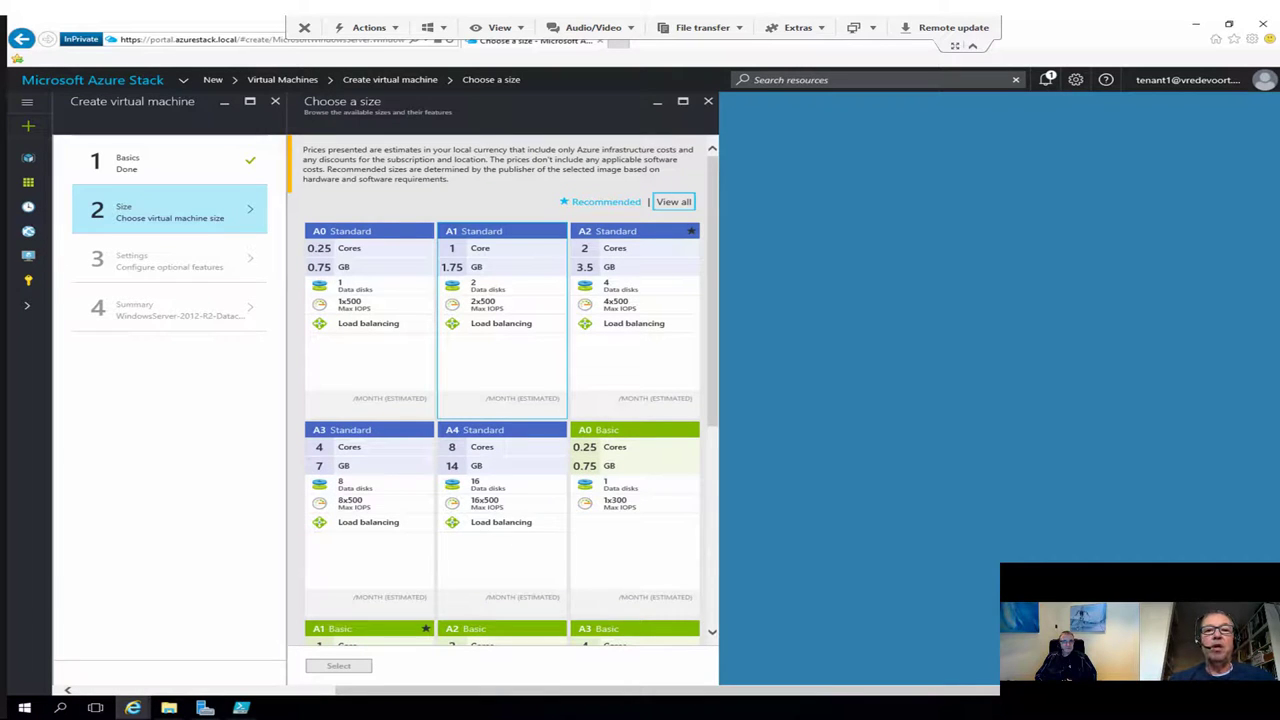
left_click(634, 320)
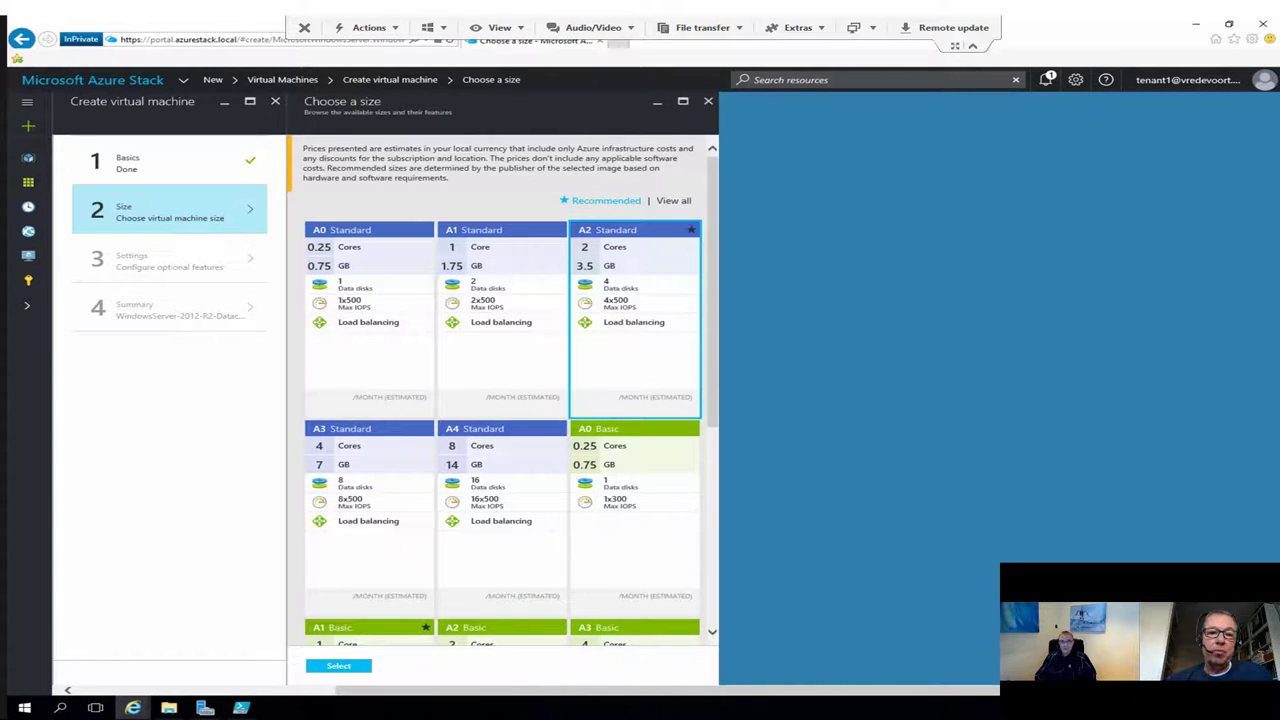
left_click(338, 665)
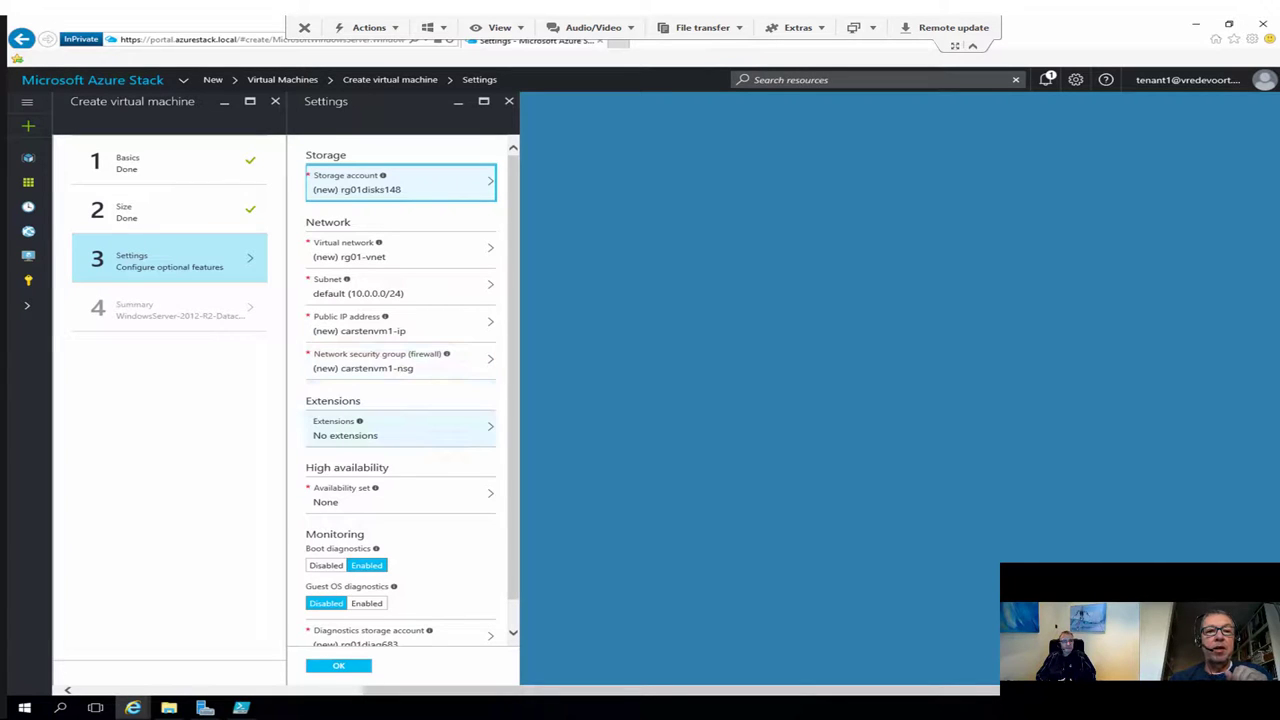
Step: Review the available VM extensions without adding any, then confirm settings to reach the validated Summary
left_click(400, 428)
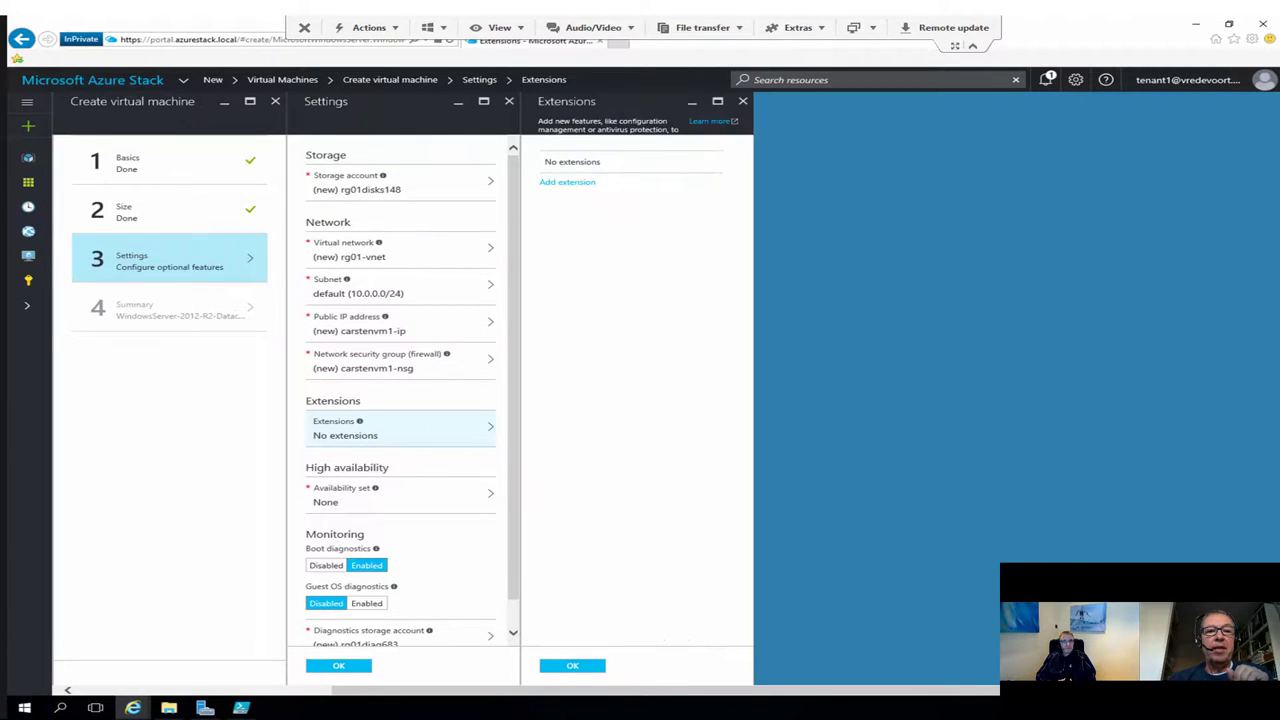
left_click(567, 181)
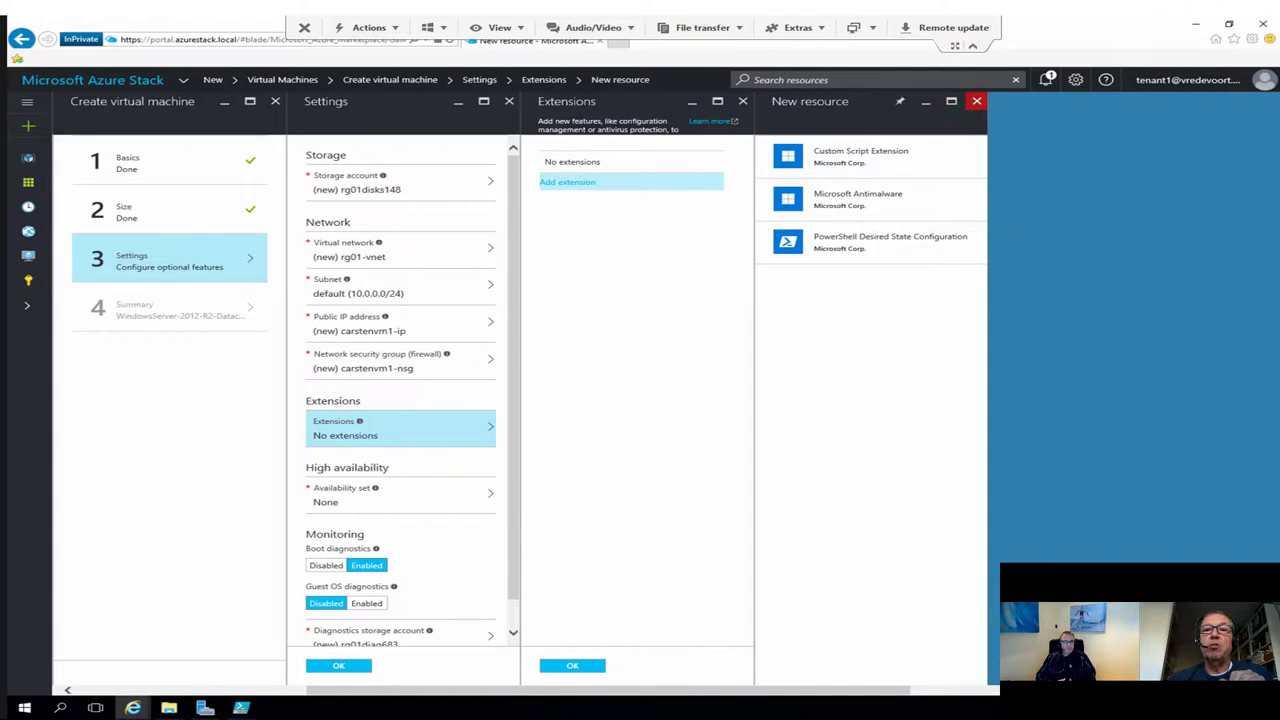
left_click(976, 101)
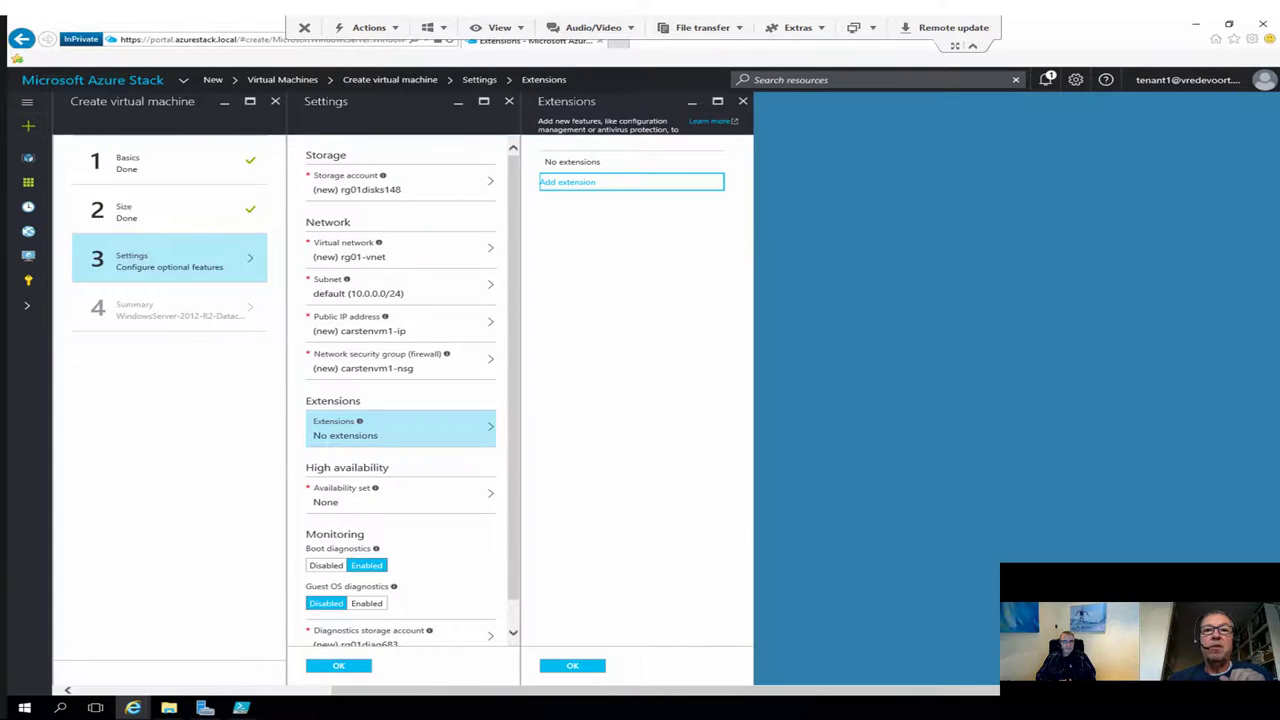
left_click(742, 101)
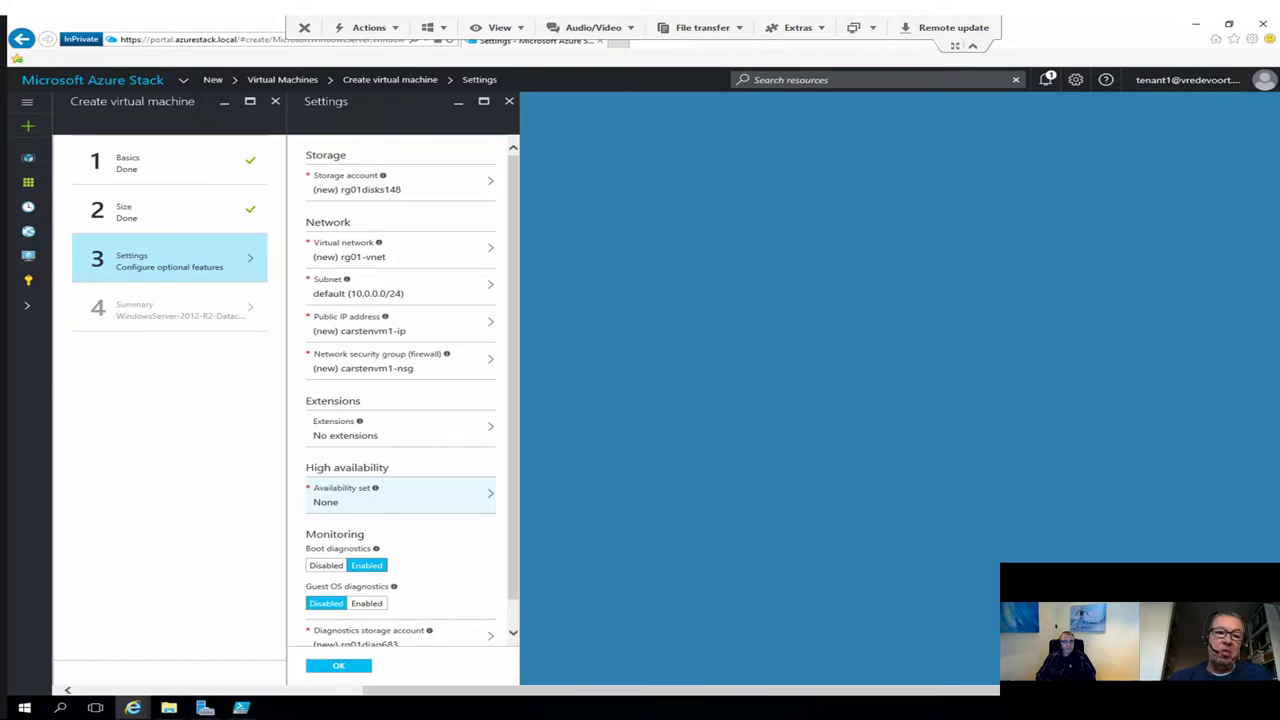
scroll(410, 395, "down", 1)
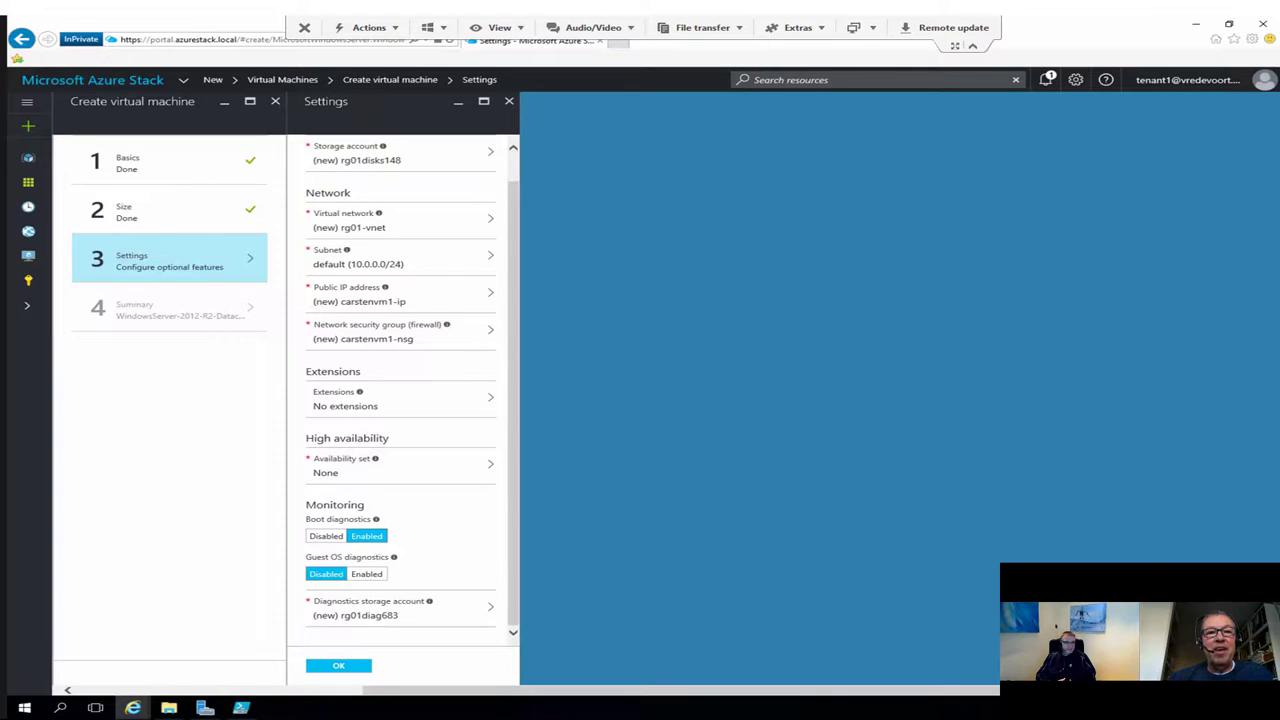
left_click(338, 665)
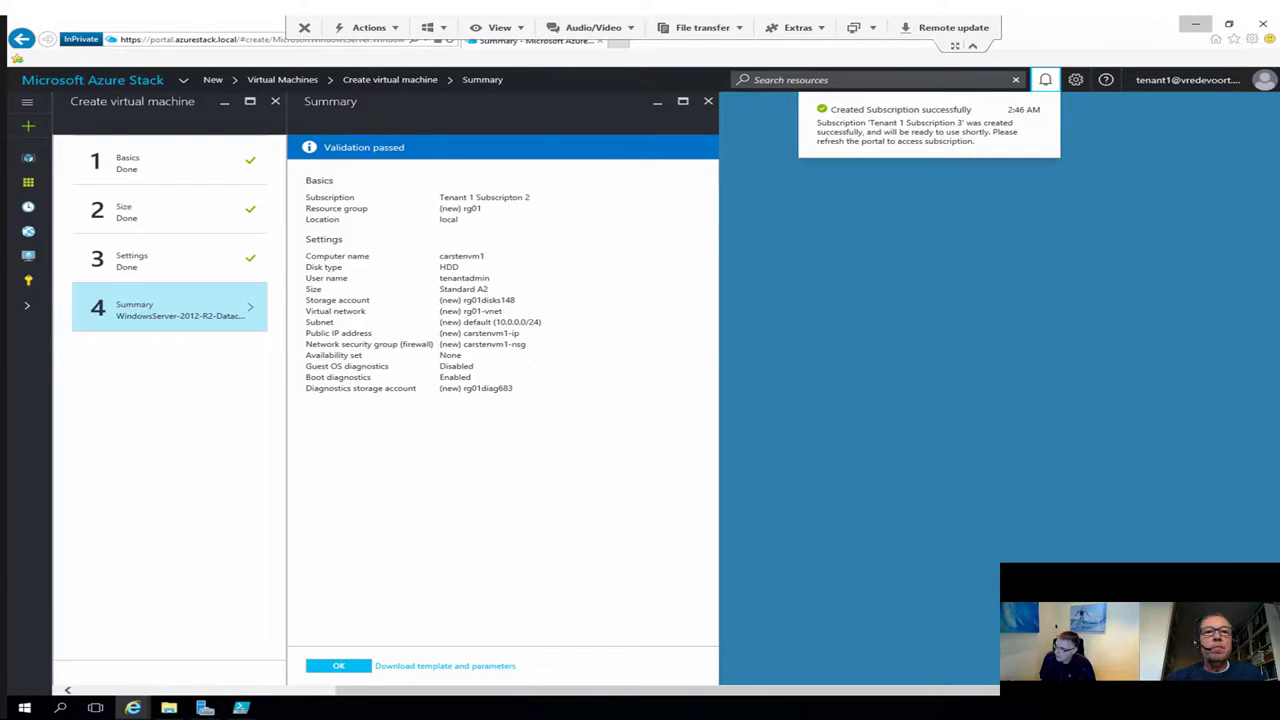
Step: Minimize the tenant portal, maximize the admin portal and open the + New marketplace
left_click(1195, 23)
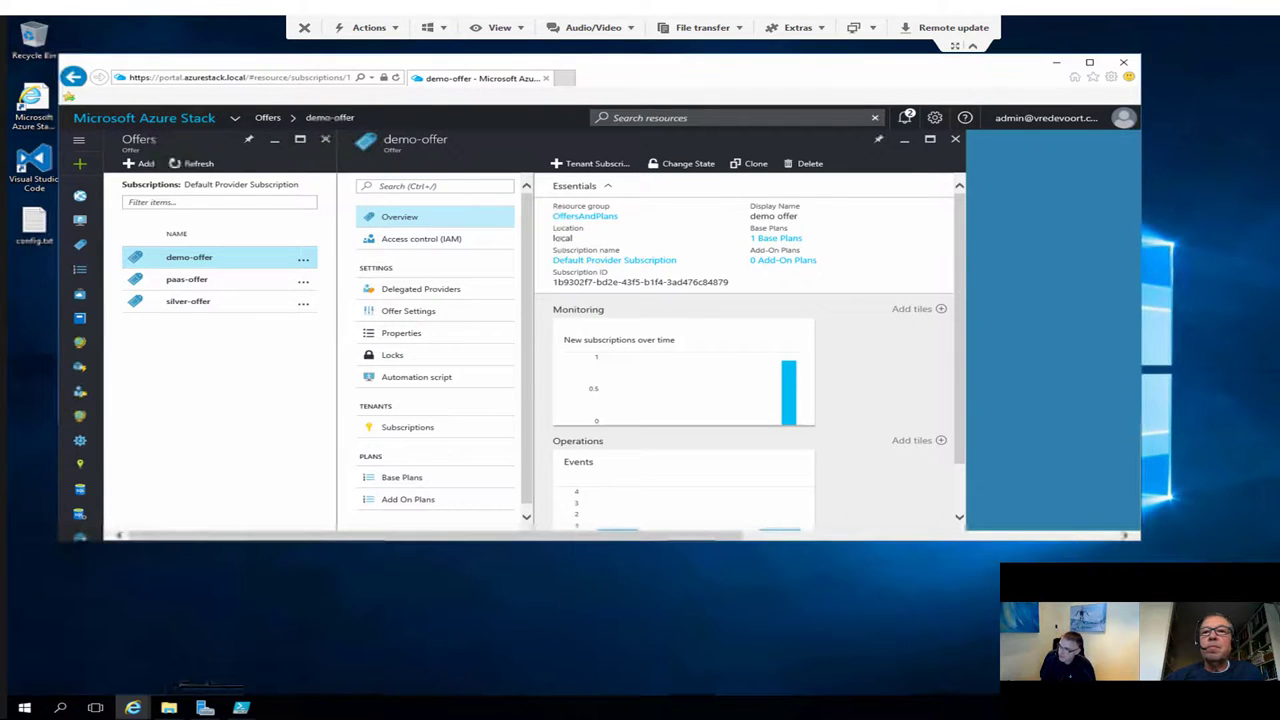
left_click(1089, 62)
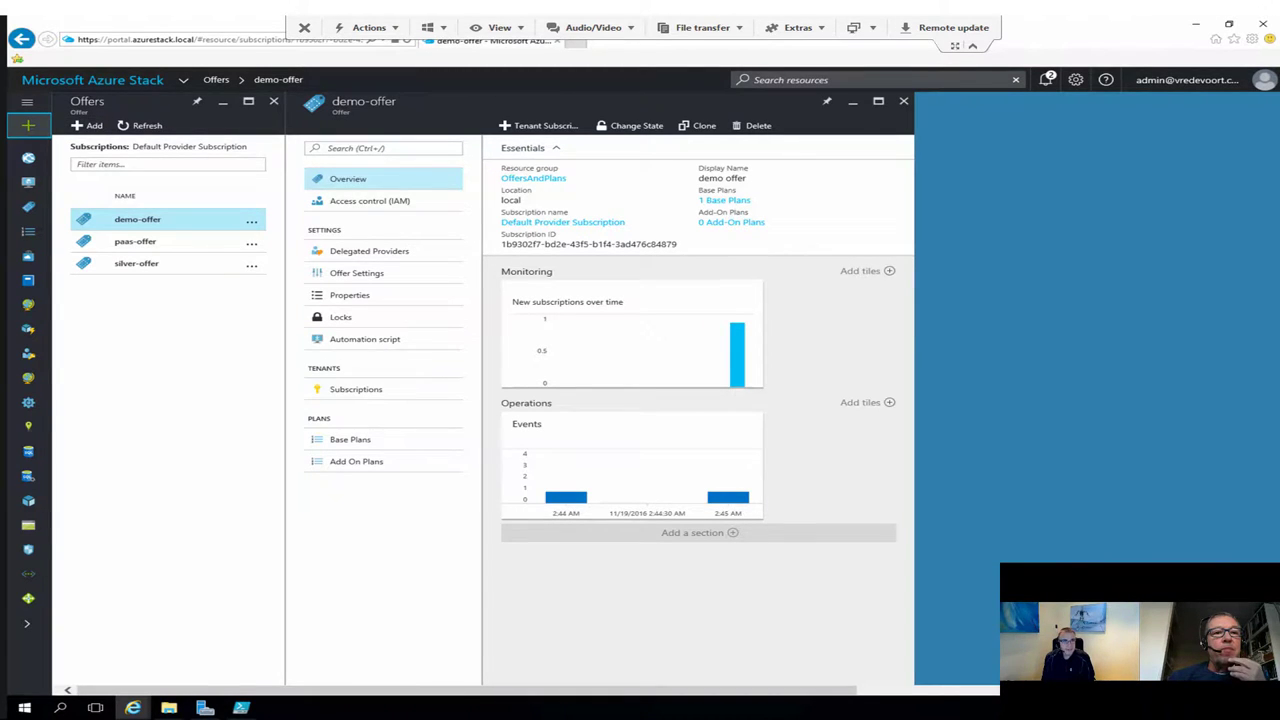
left_click(28, 125)
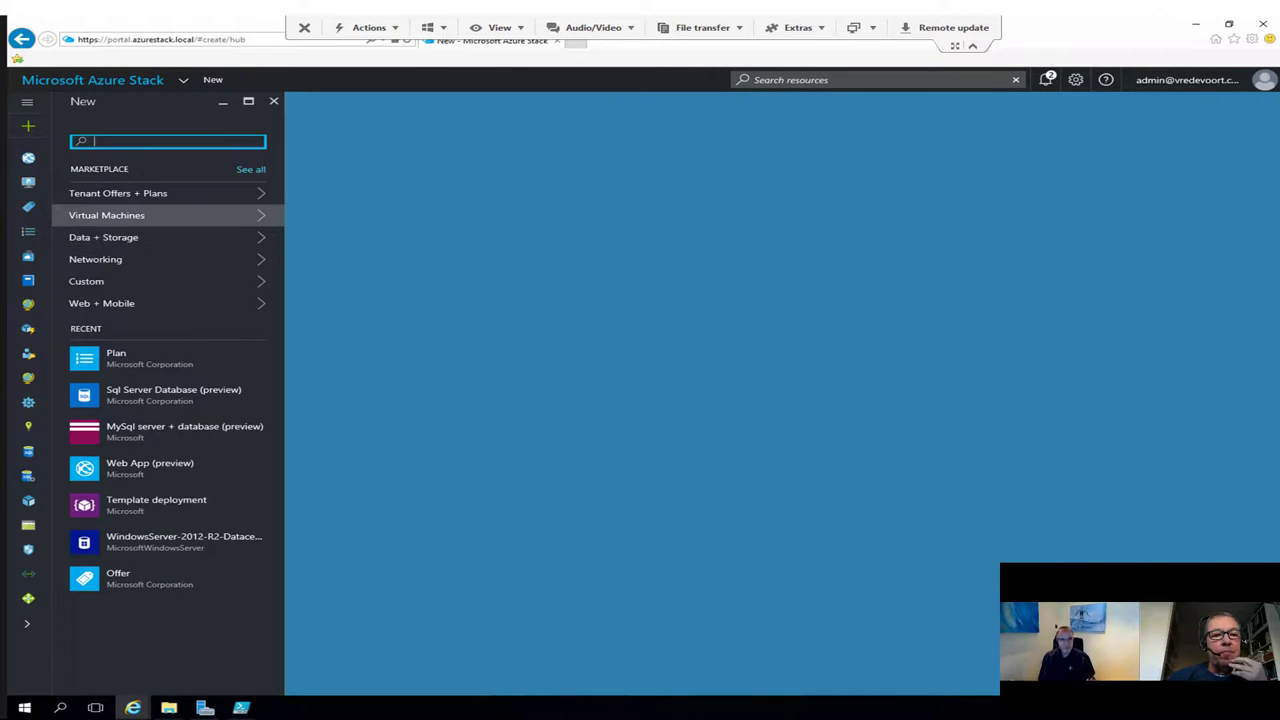
Step: Browse Virtual Machines offerings, starting then abandoning a Windows Server 2012 R2 Datacenter VM
left_click(150, 215)
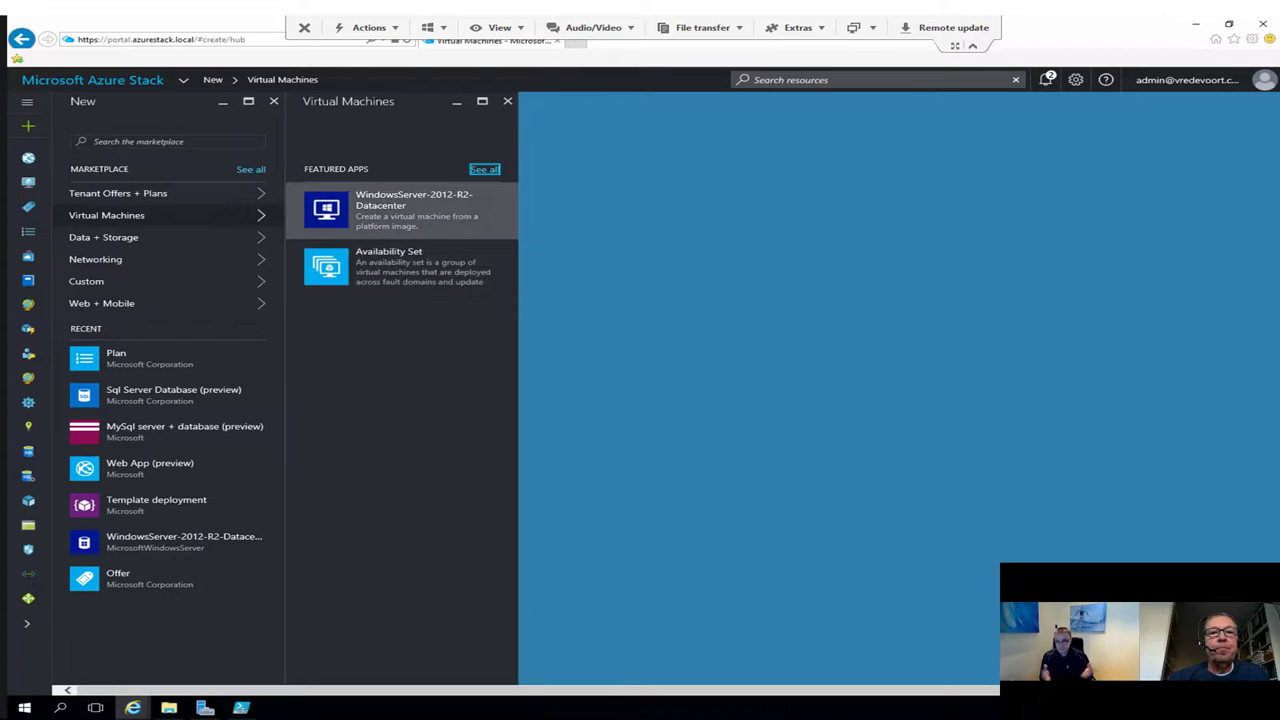
left_click(410, 210)
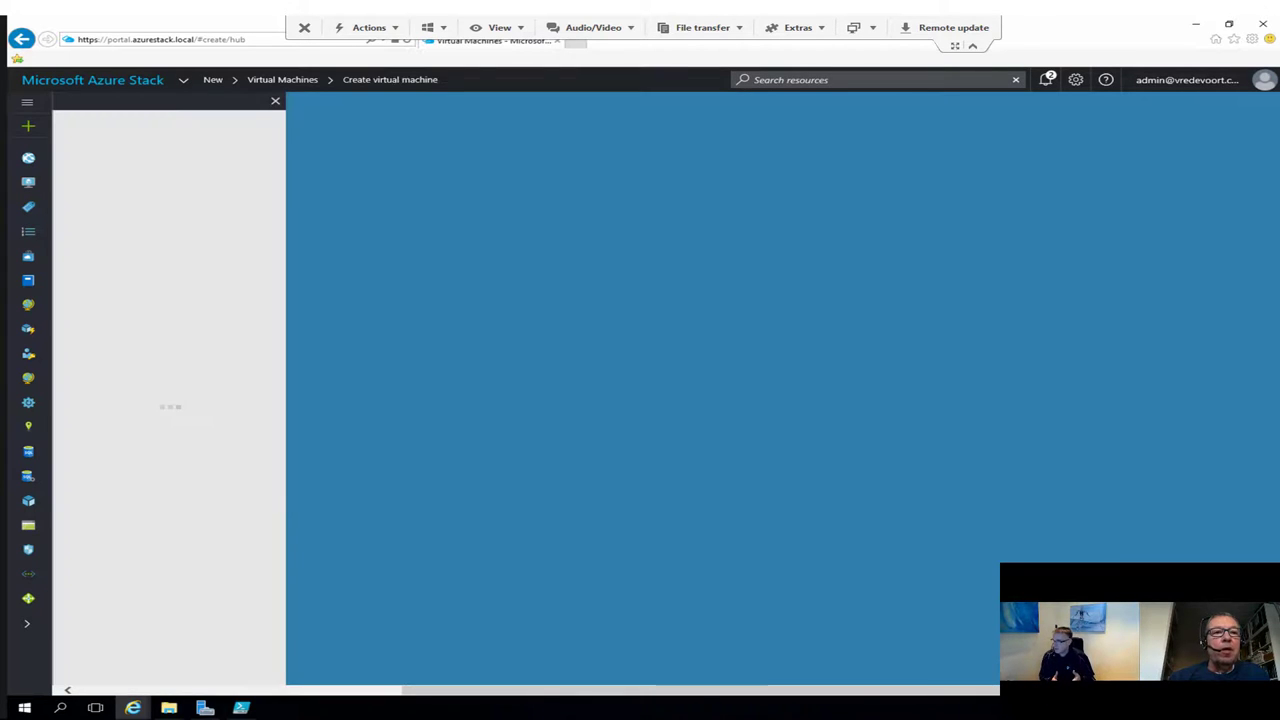
left_click(28, 101)
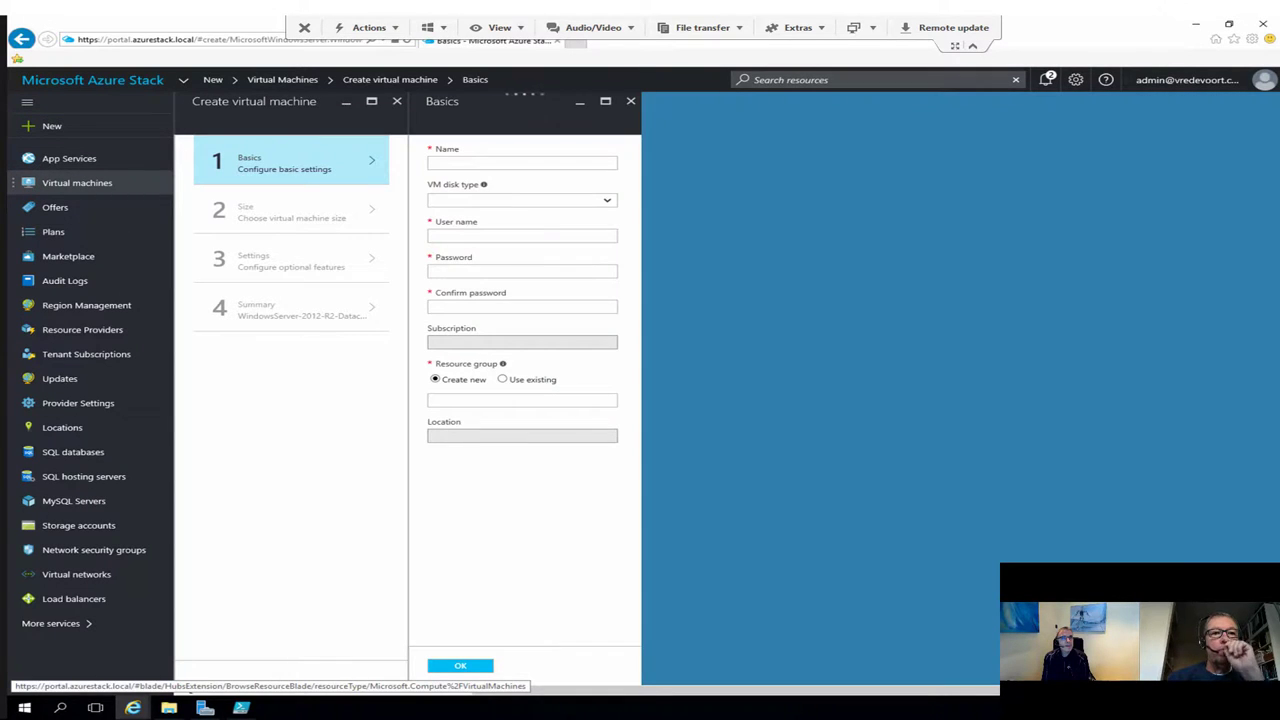
left_click(77, 182)
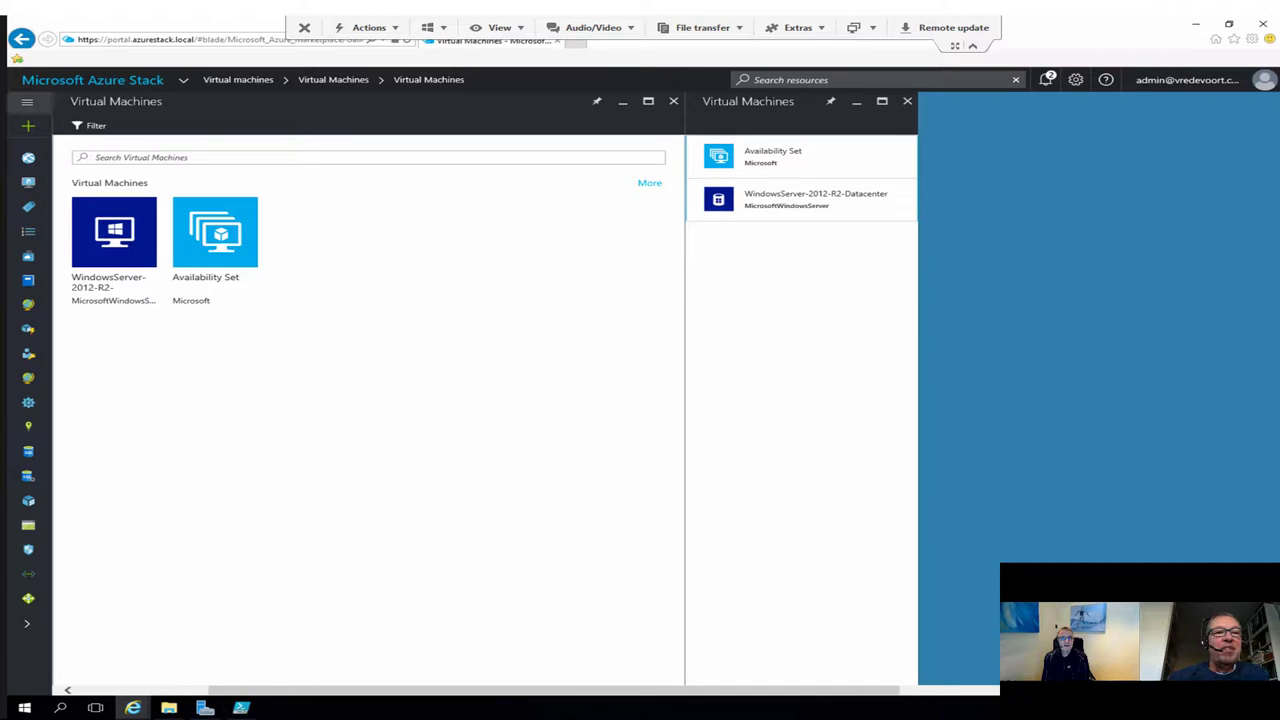
Step: Filter More services for 'custom', clear the filter, then open a new browser tab
left_click(27, 101)
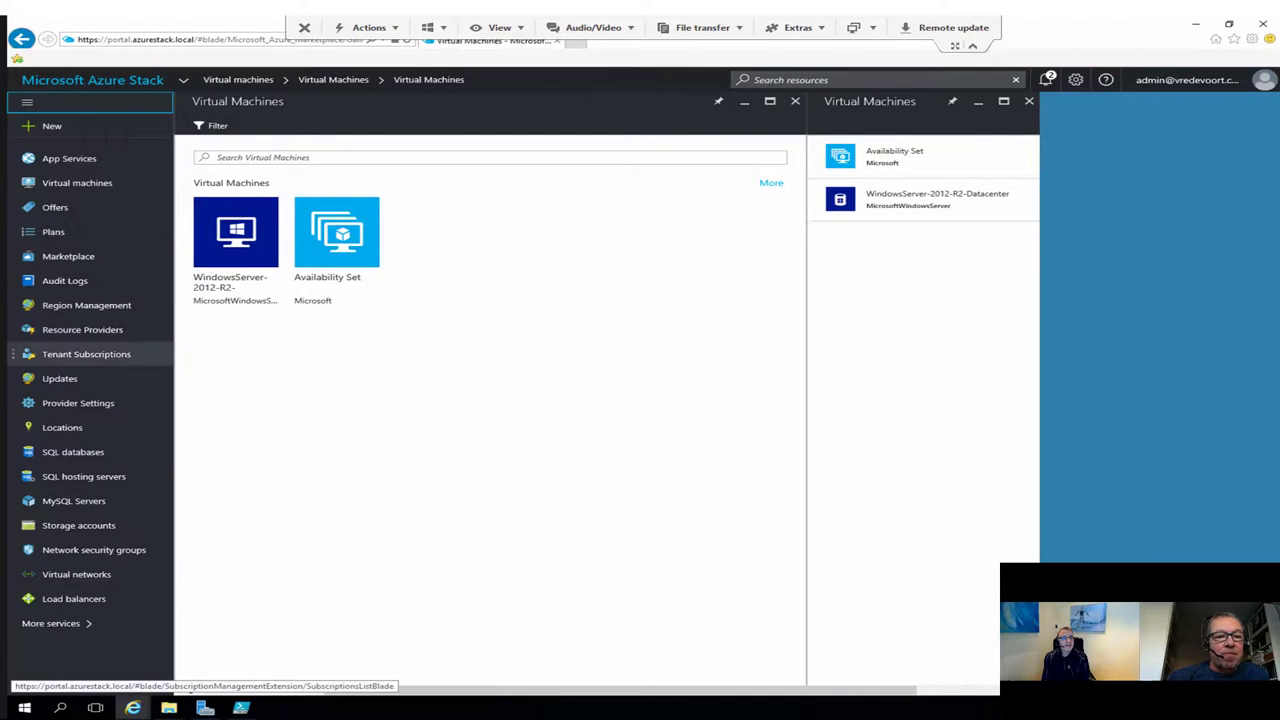
left_click(51, 623)
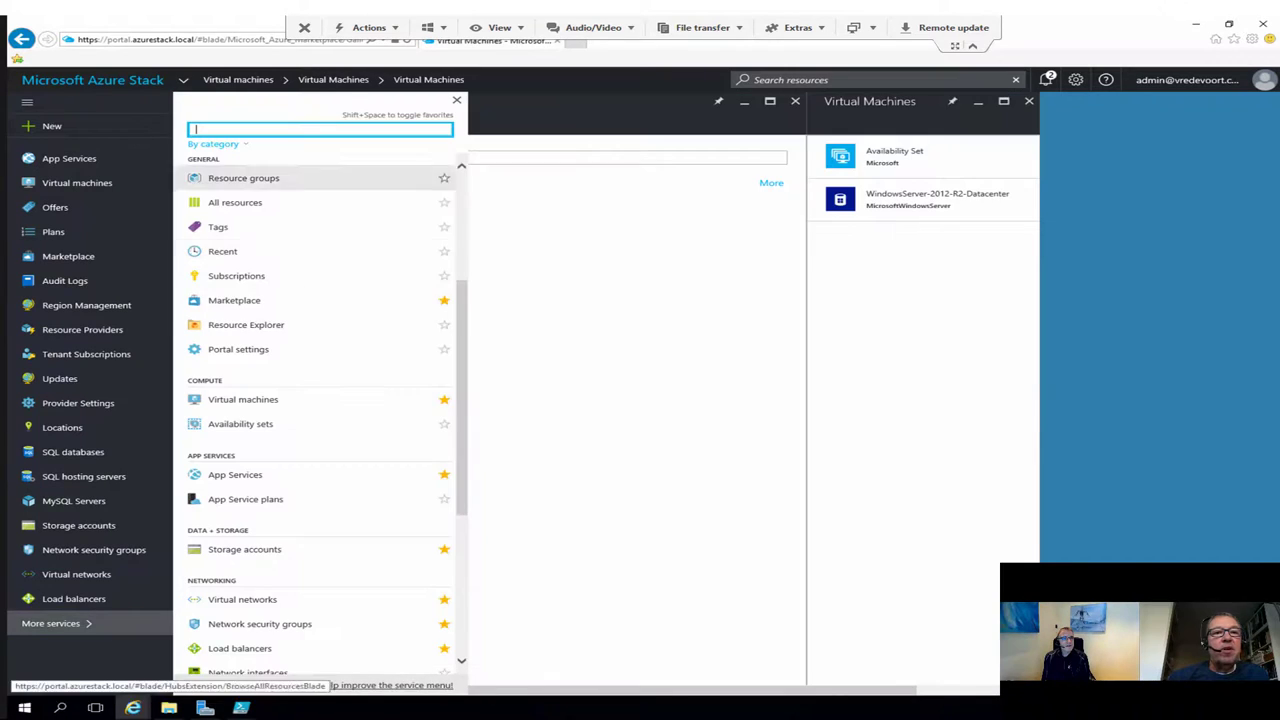
type("custom")
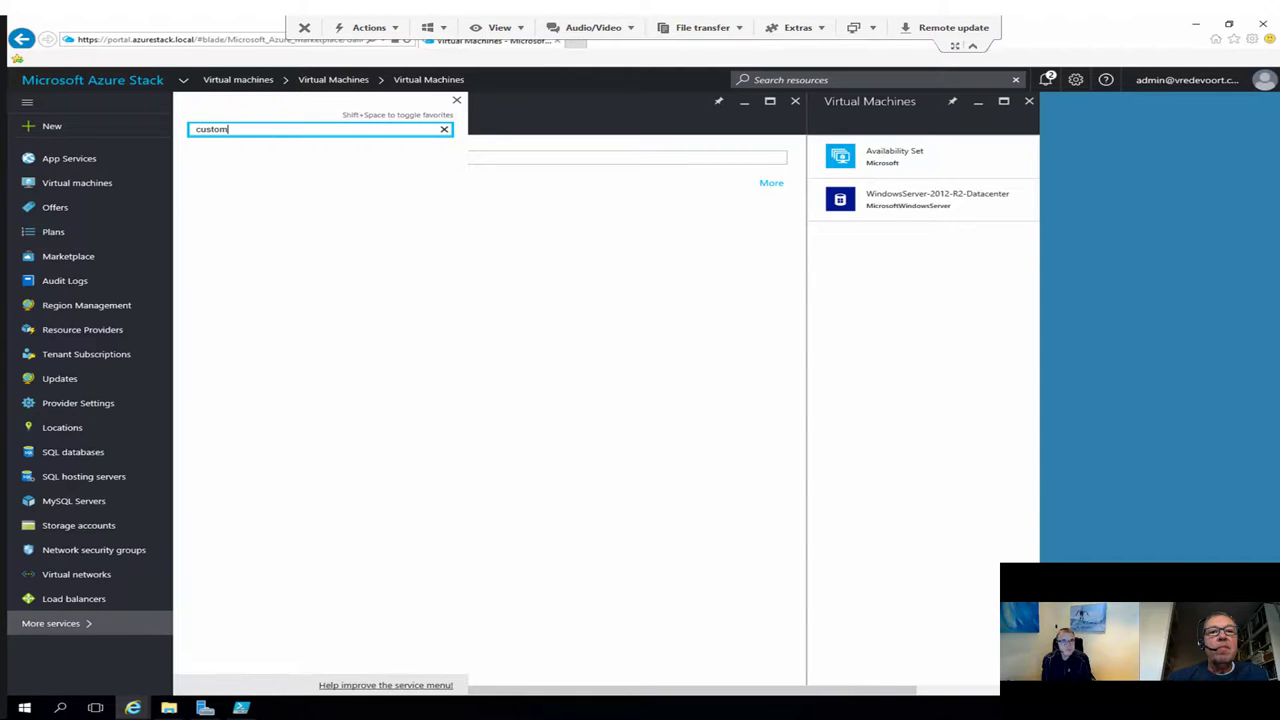
key("BackSpace")
key("BackSpace")
key("BackSpace")
key("BackSpace")
key("BackSpace")
key("BackSpace")
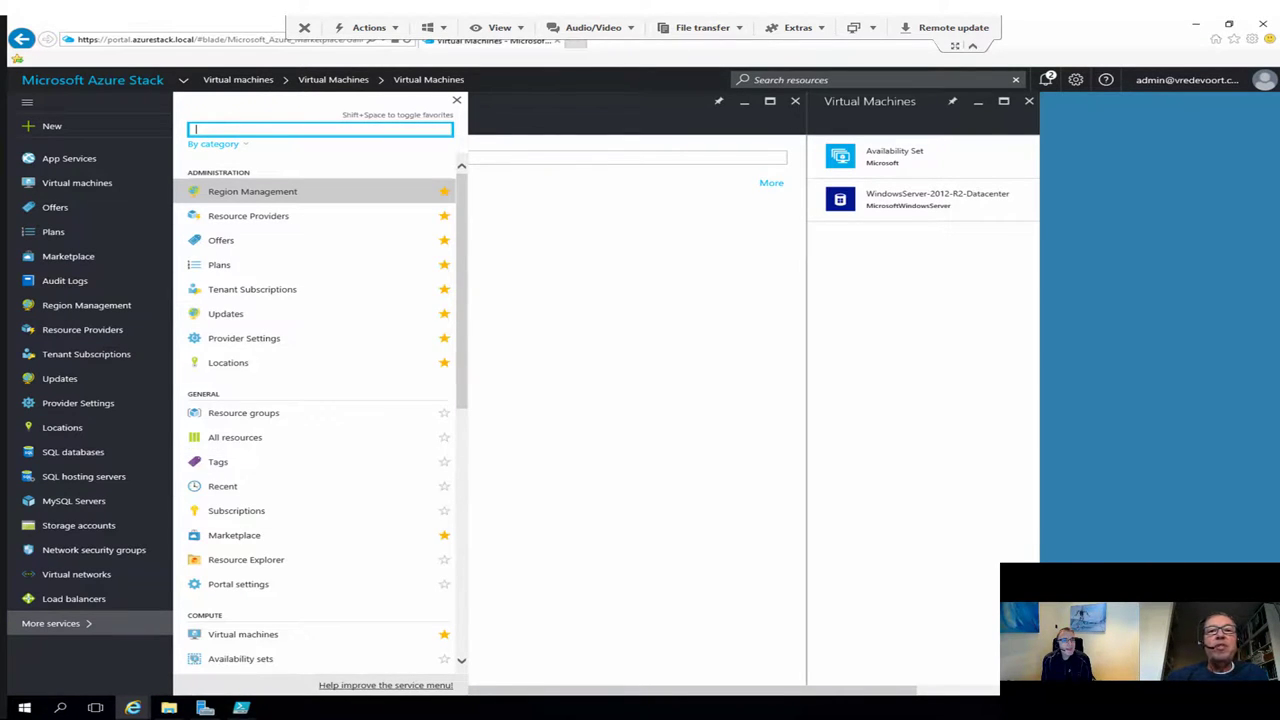
key("ctrl+t")
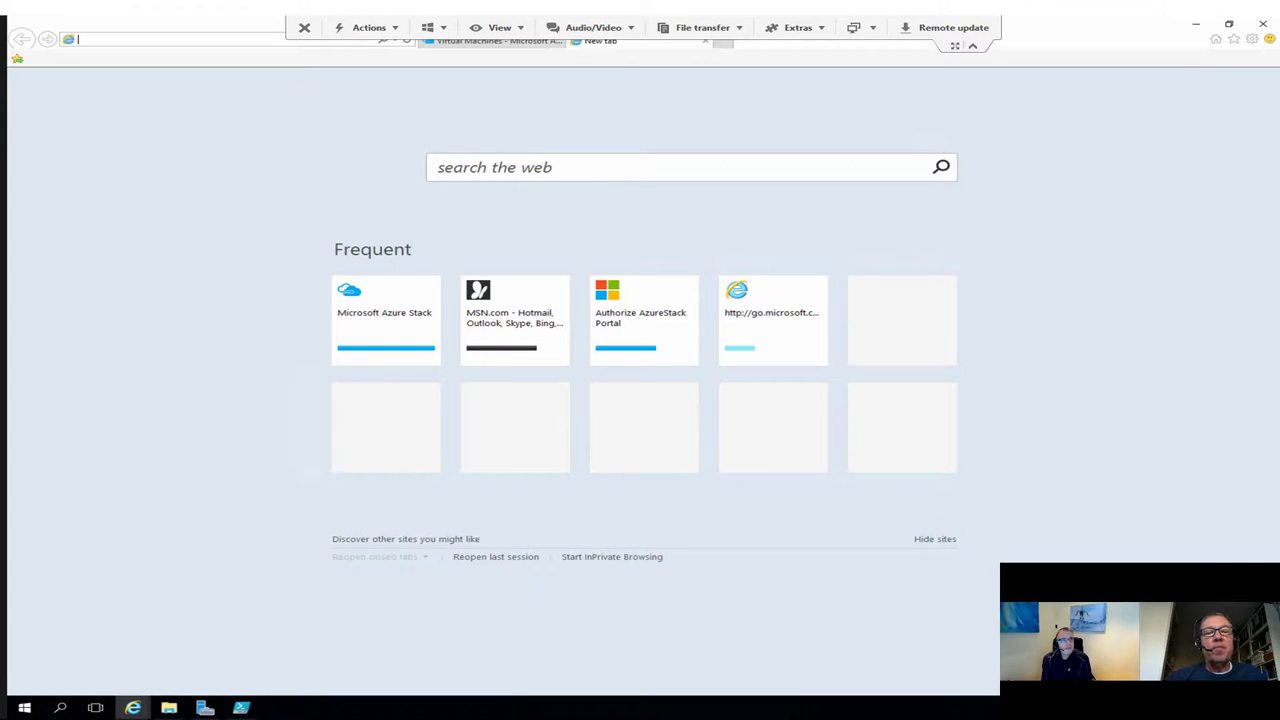
Step: Search Bing for 'azure stack arm templates'
left_click(437, 167)
type("azure")
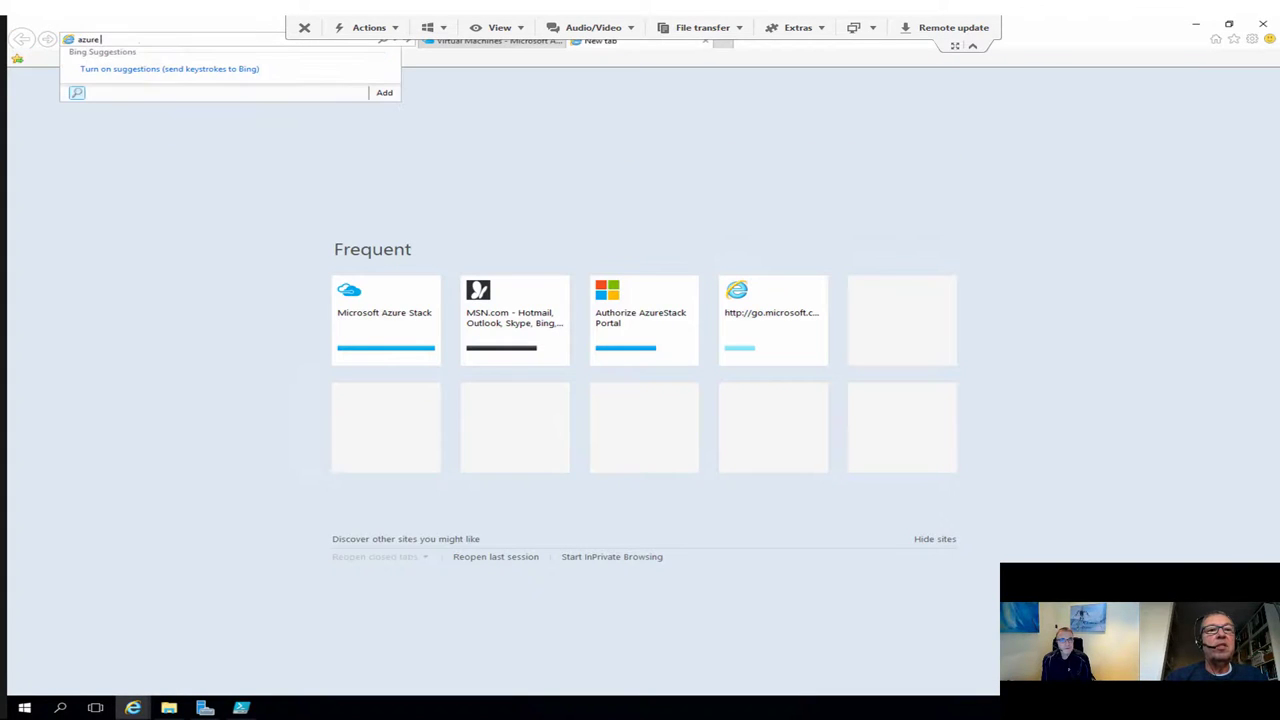
type(" stack")
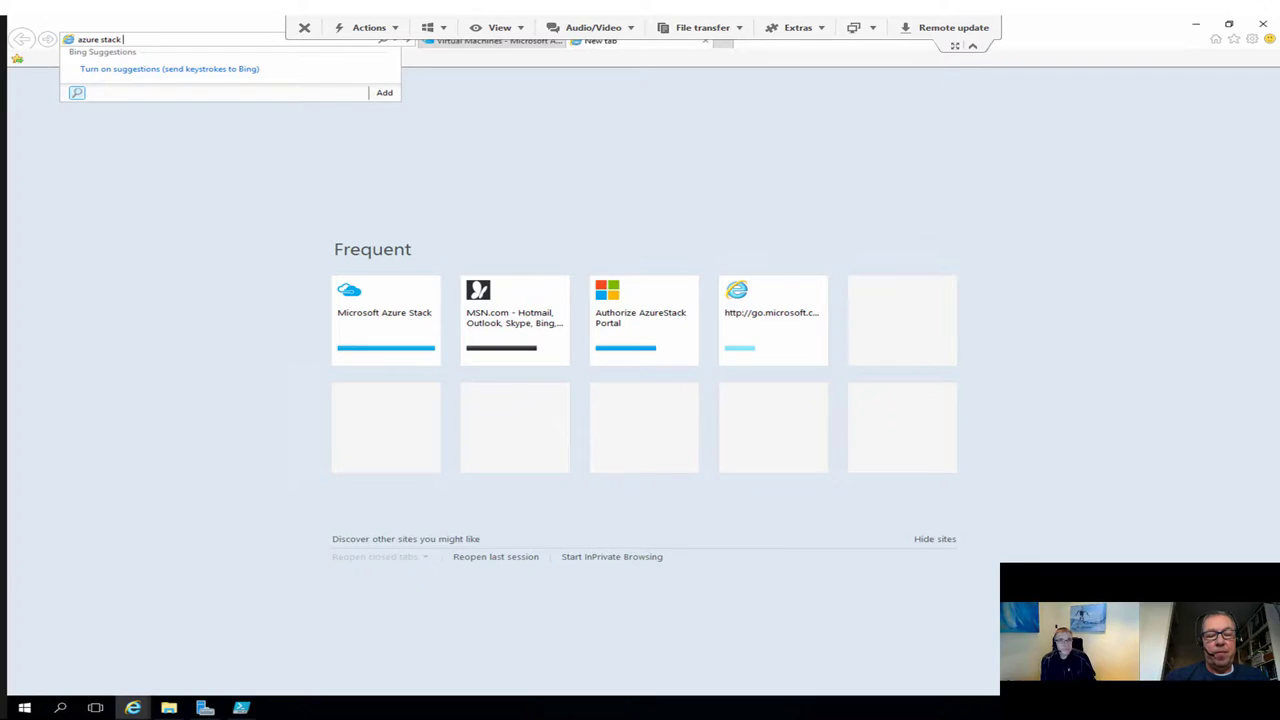
type(" ar")
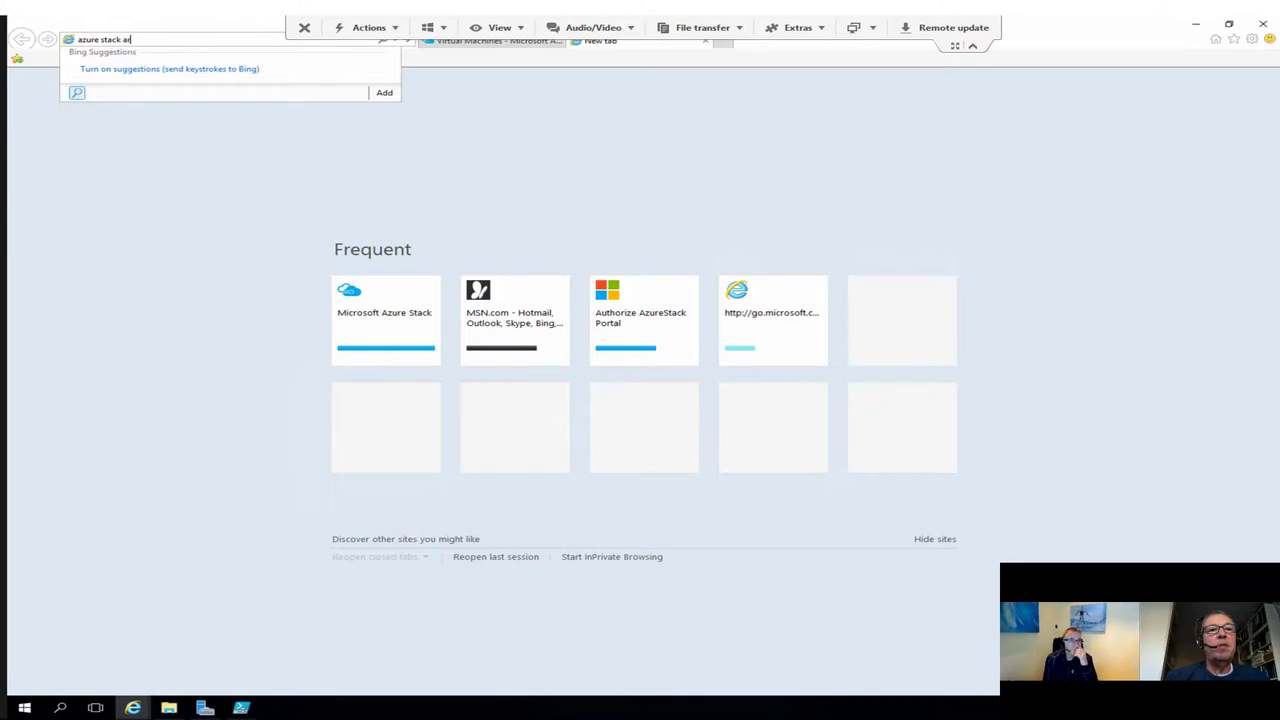
type("m templates")
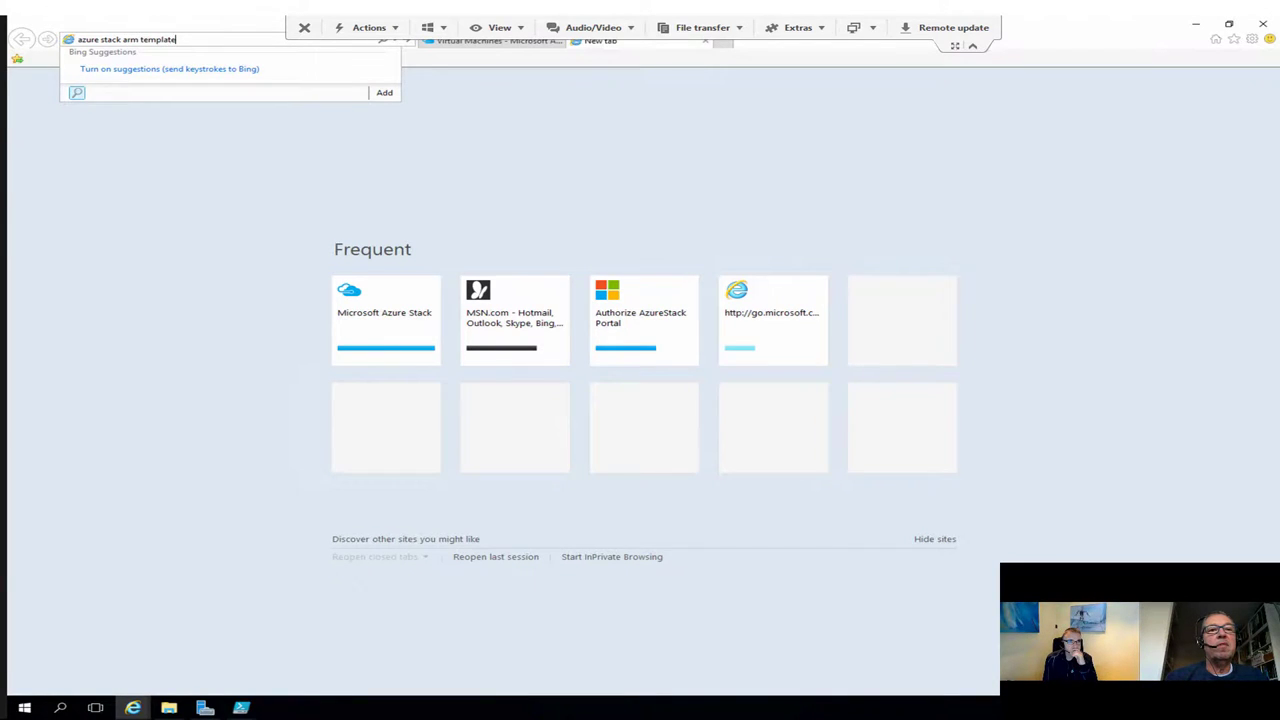
key("Return")
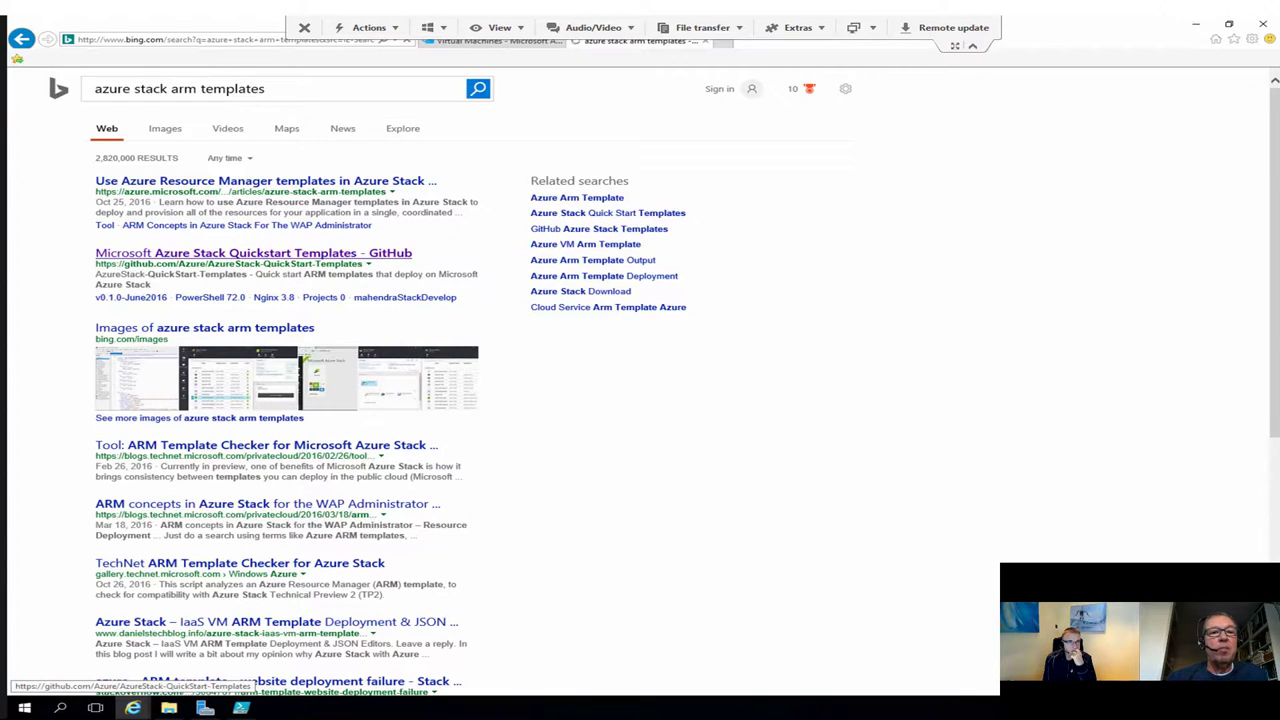
Step: Open the Azure Stack Quickstart Templates GitHub repo and its 101-simple-windows-vm folder
left_click(253, 253)
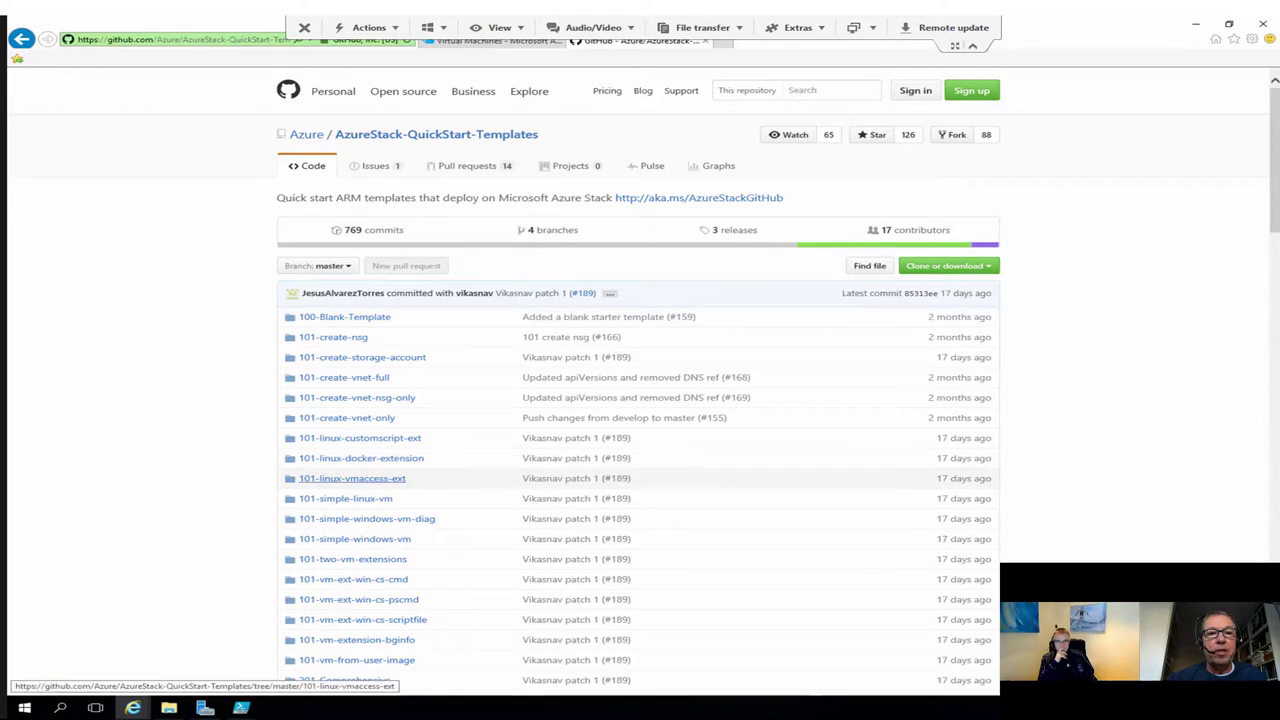
scroll(640, 400, "down", 3)
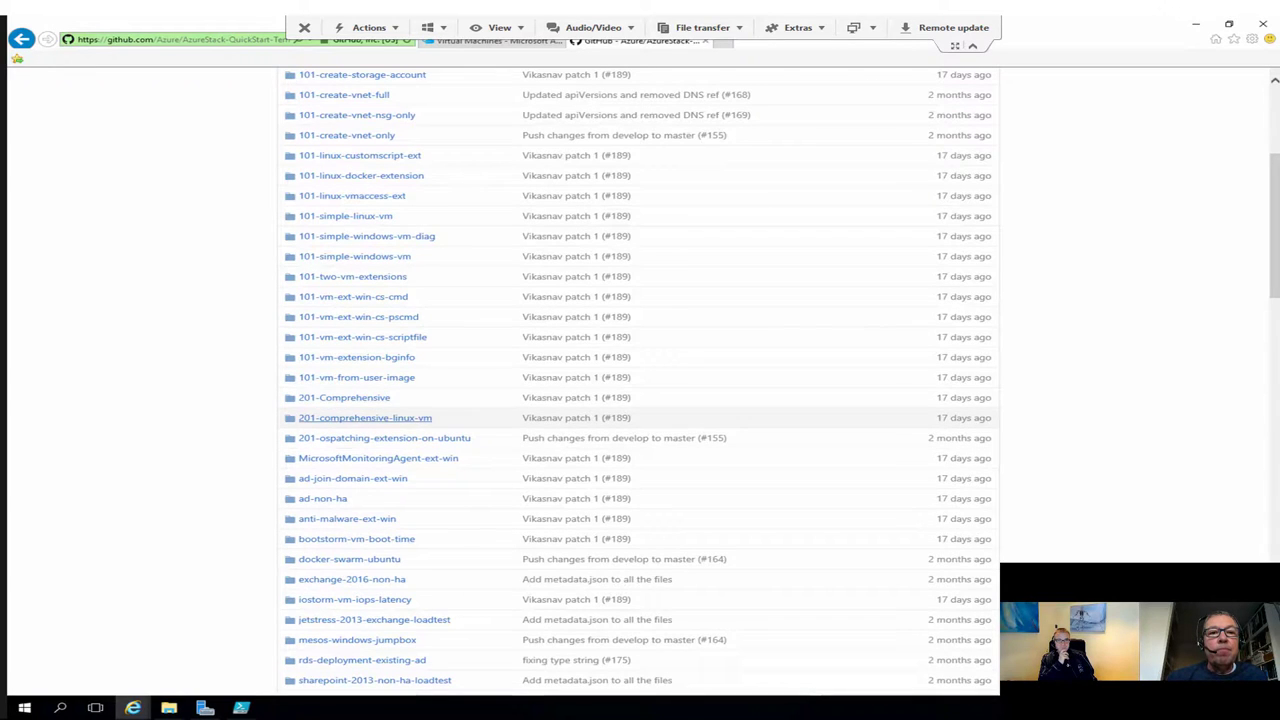
left_click(354, 256)
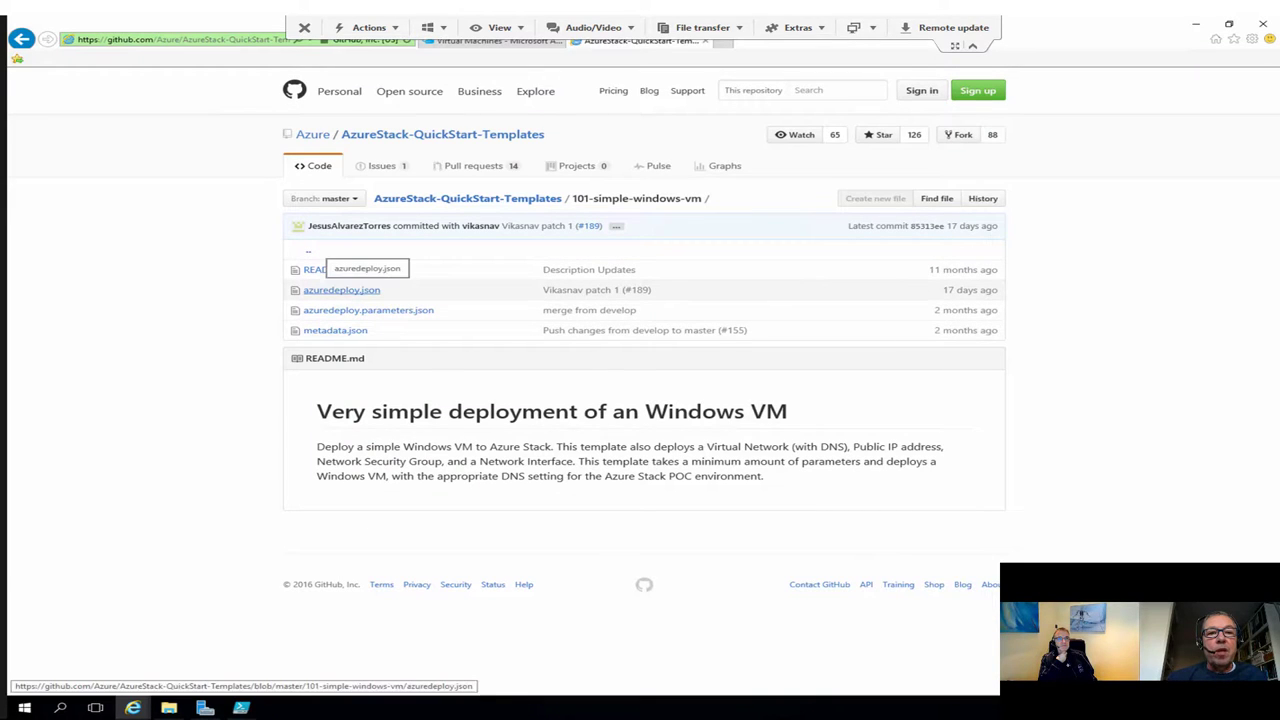
Step: Read through azuredeploy.json at reduced zoom, then close the GitHub tab
left_click(341, 290)
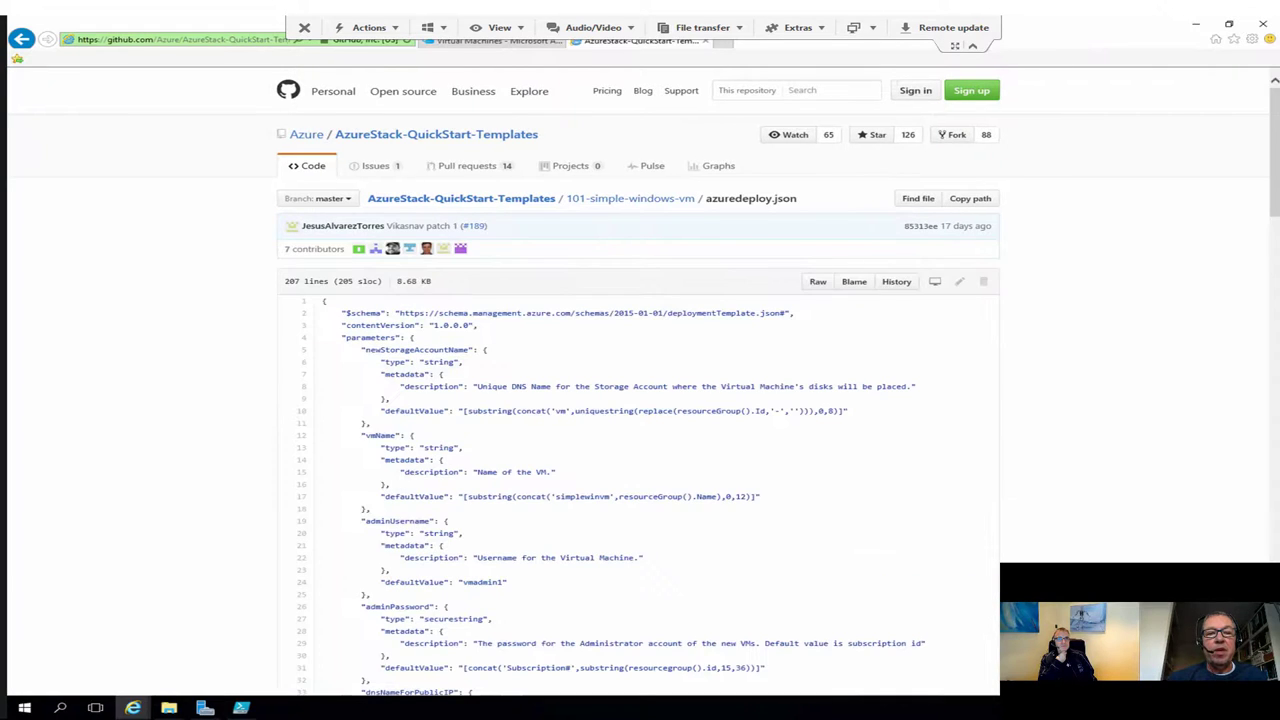
scroll(640, 400, "down", 1)
scroll(640, 400, "down", 1)
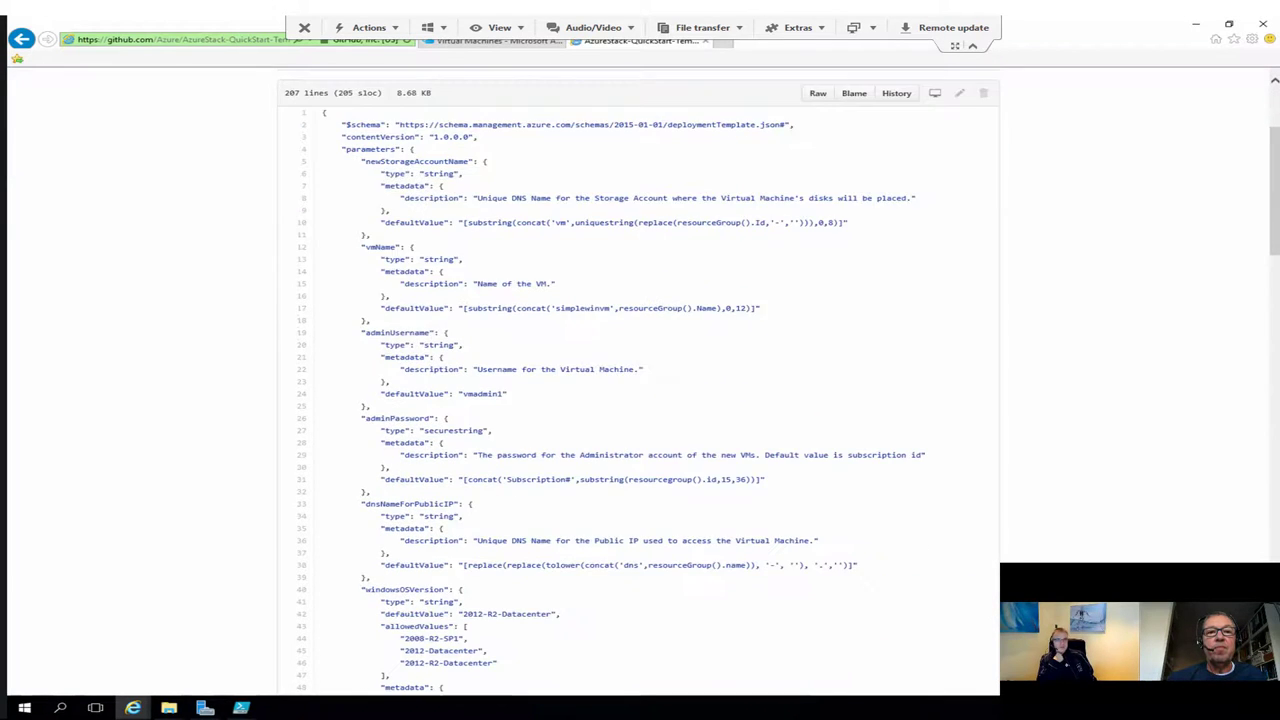
scroll(640, 400, "up", 1)
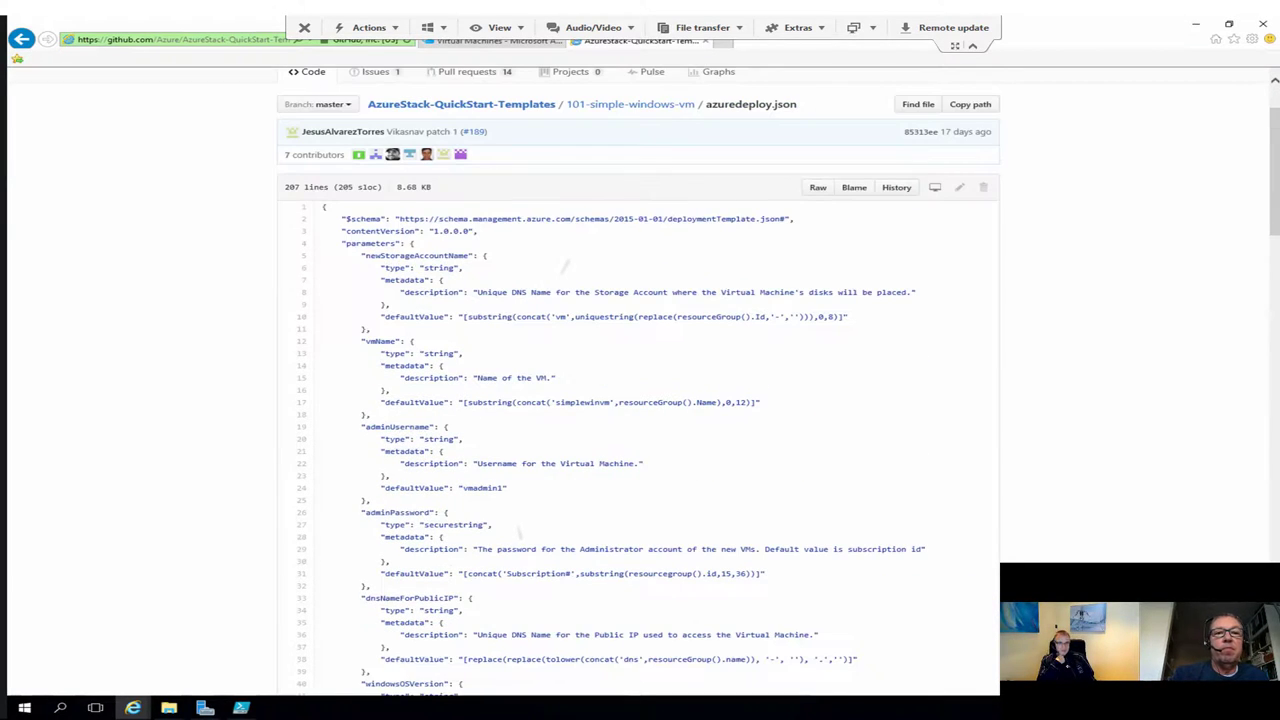
scroll(640, 400, "up", 3)
scroll(640, 400, "up", 3)
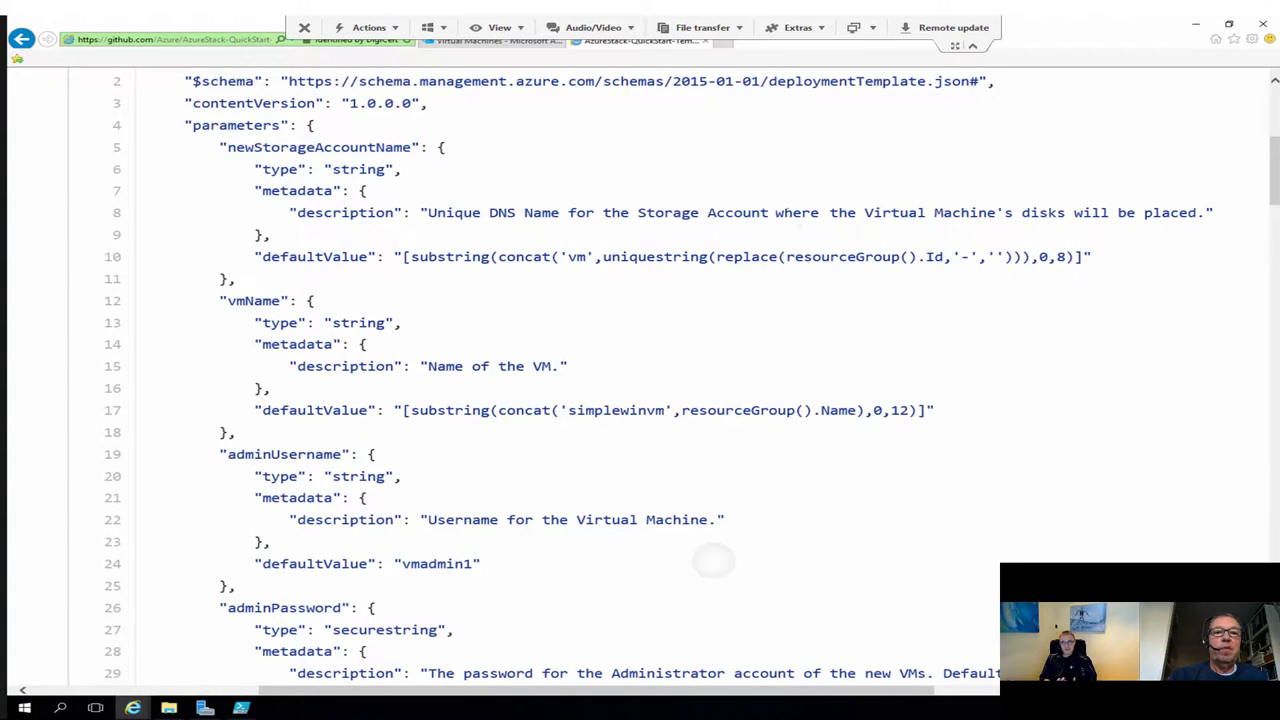
key("ctrl+minus")
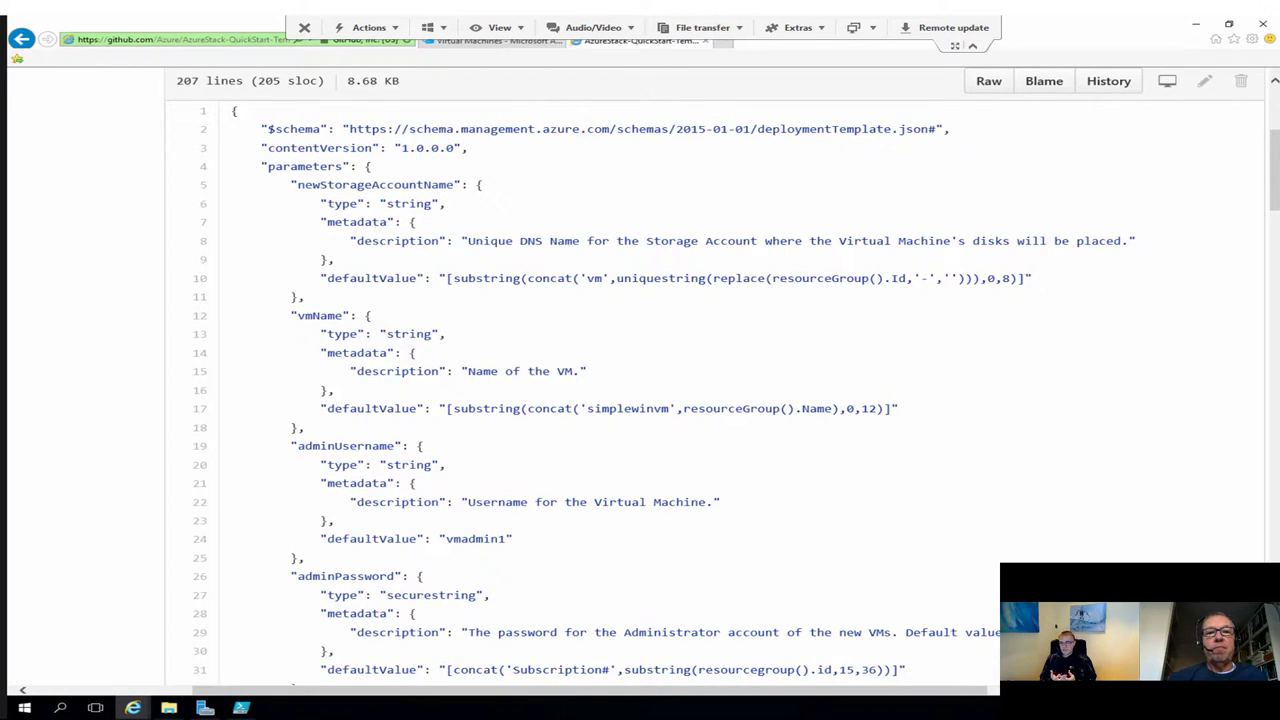
scroll(640, 380, "down", 10)
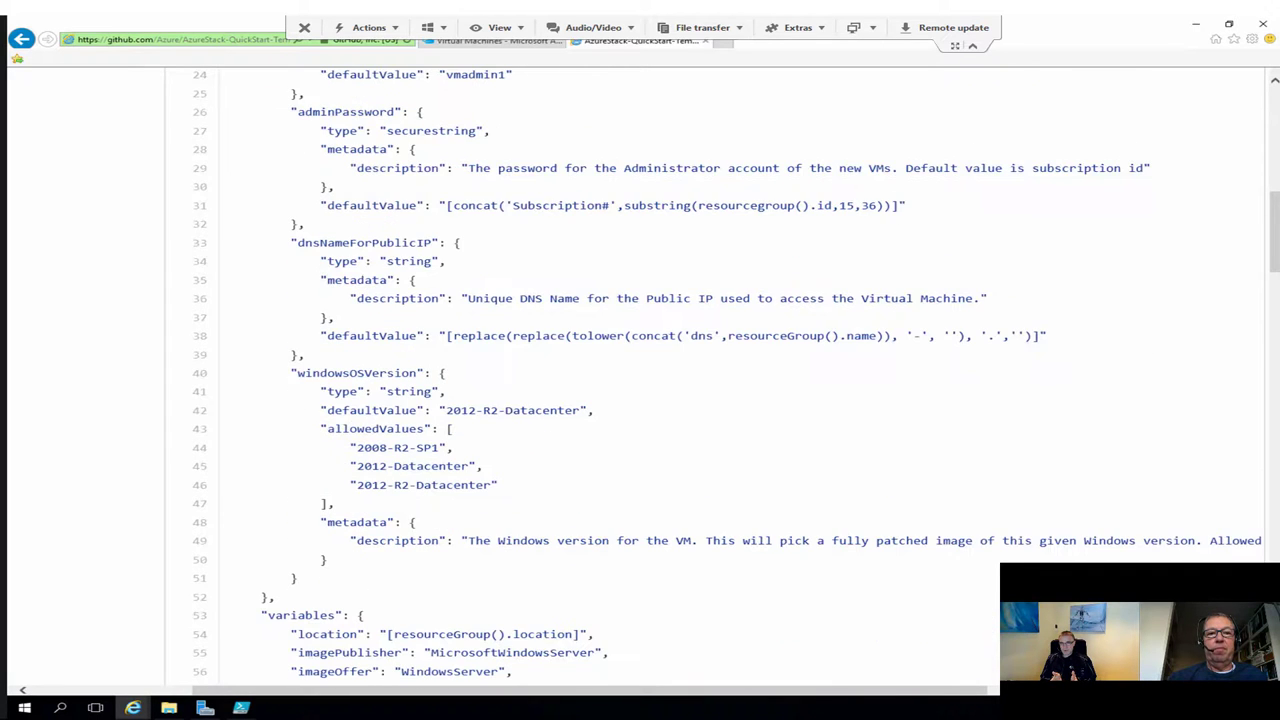
scroll(640, 380, "down", 4)
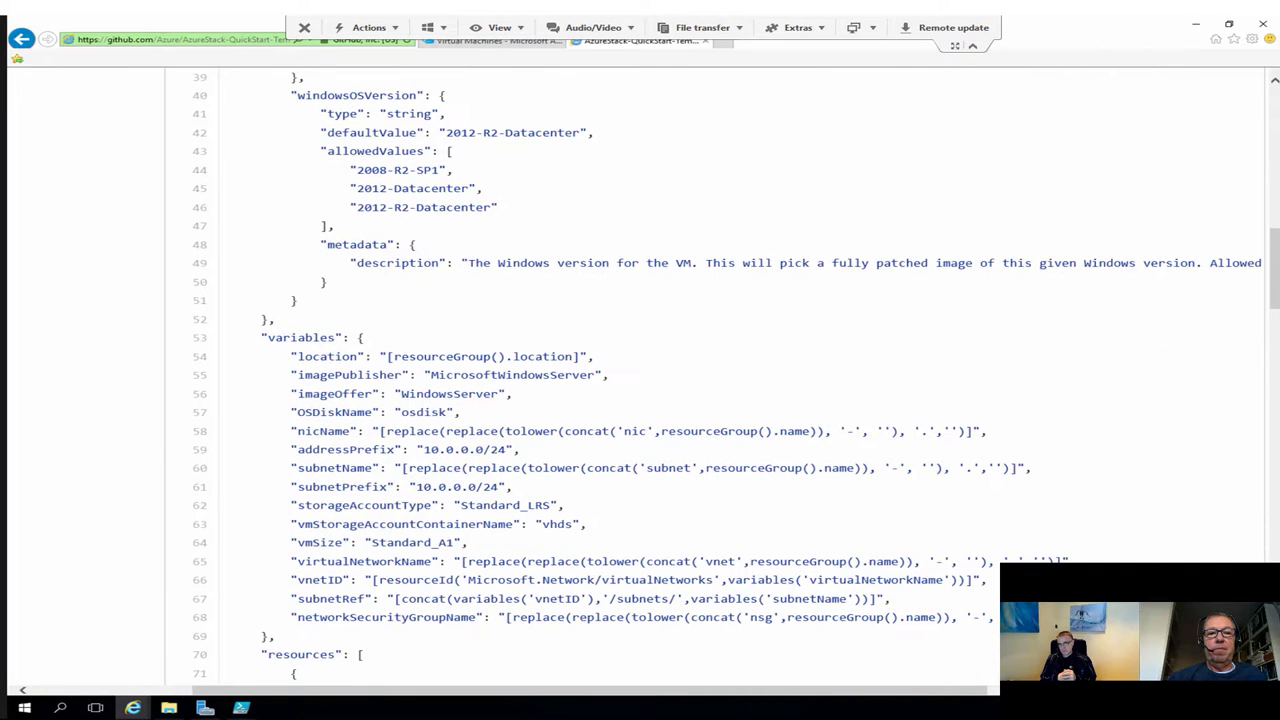
scroll(640, 380, "down", 2)
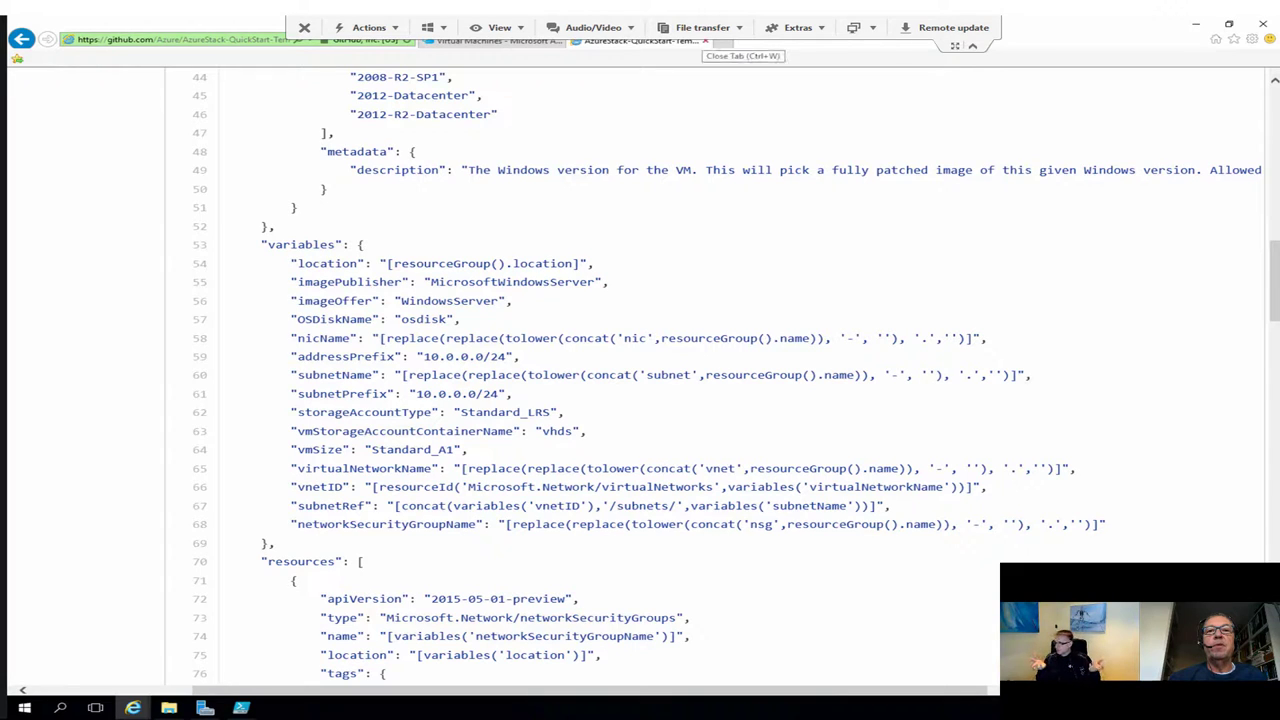
left_click(705, 41)
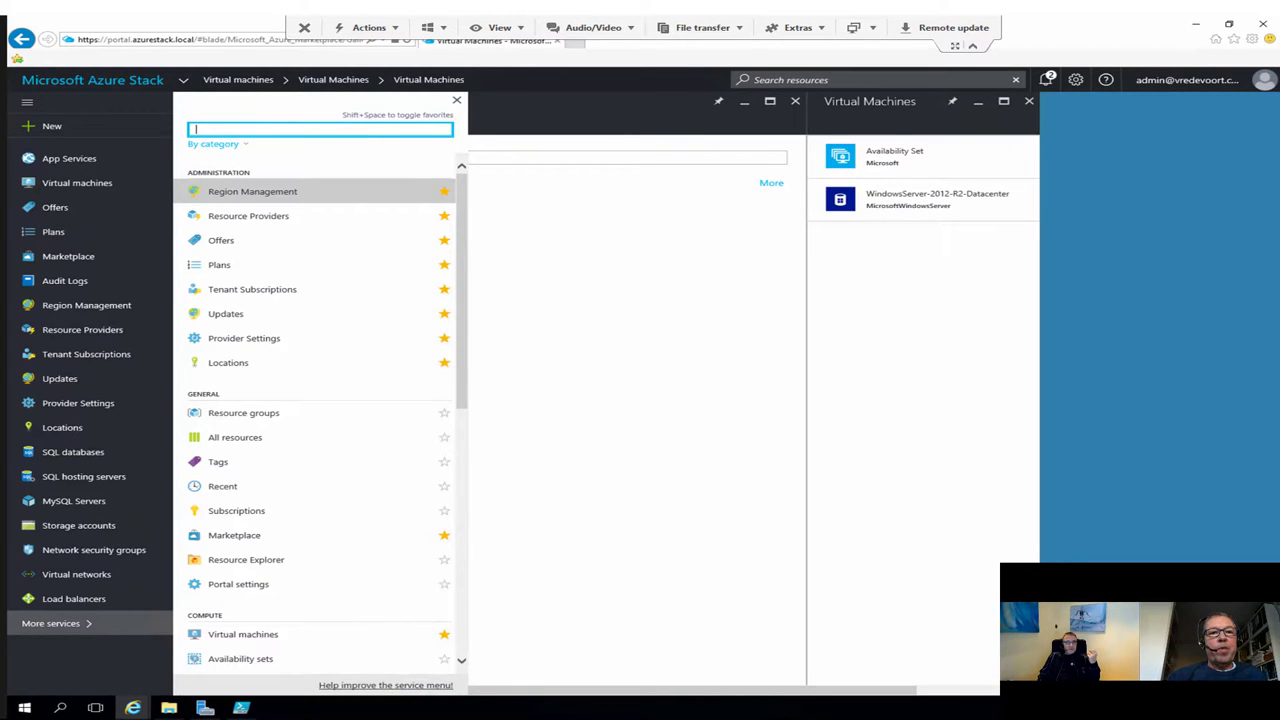
Step: Dismiss More services, check notifications, and bring the tenant's carstenvm1 Summary window to front
key("Escape")
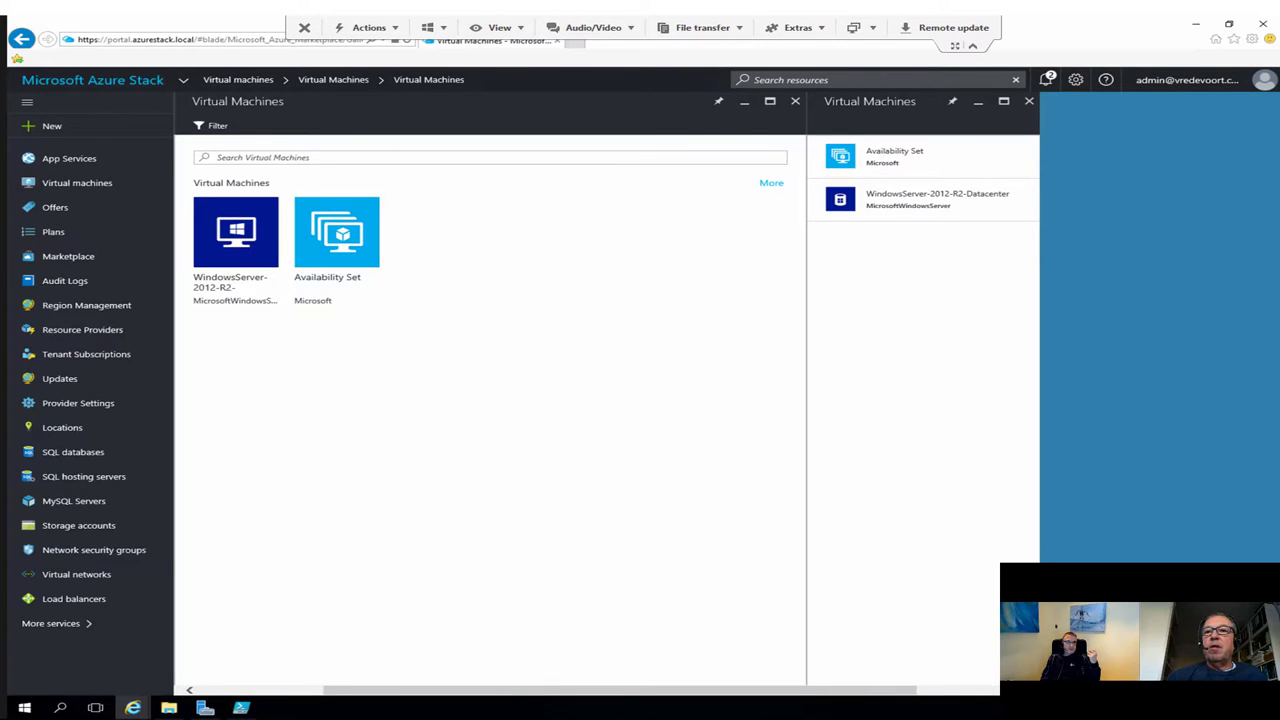
left_click(1045, 79)
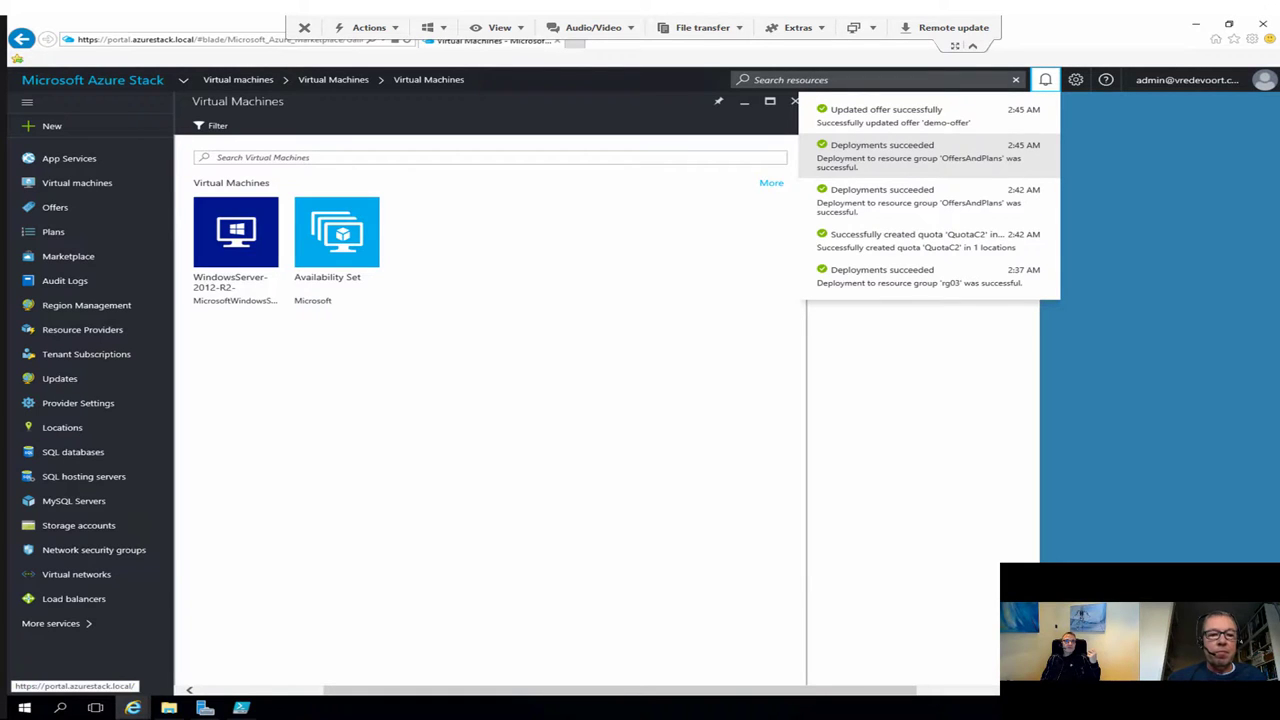
mouse_move(132, 707)
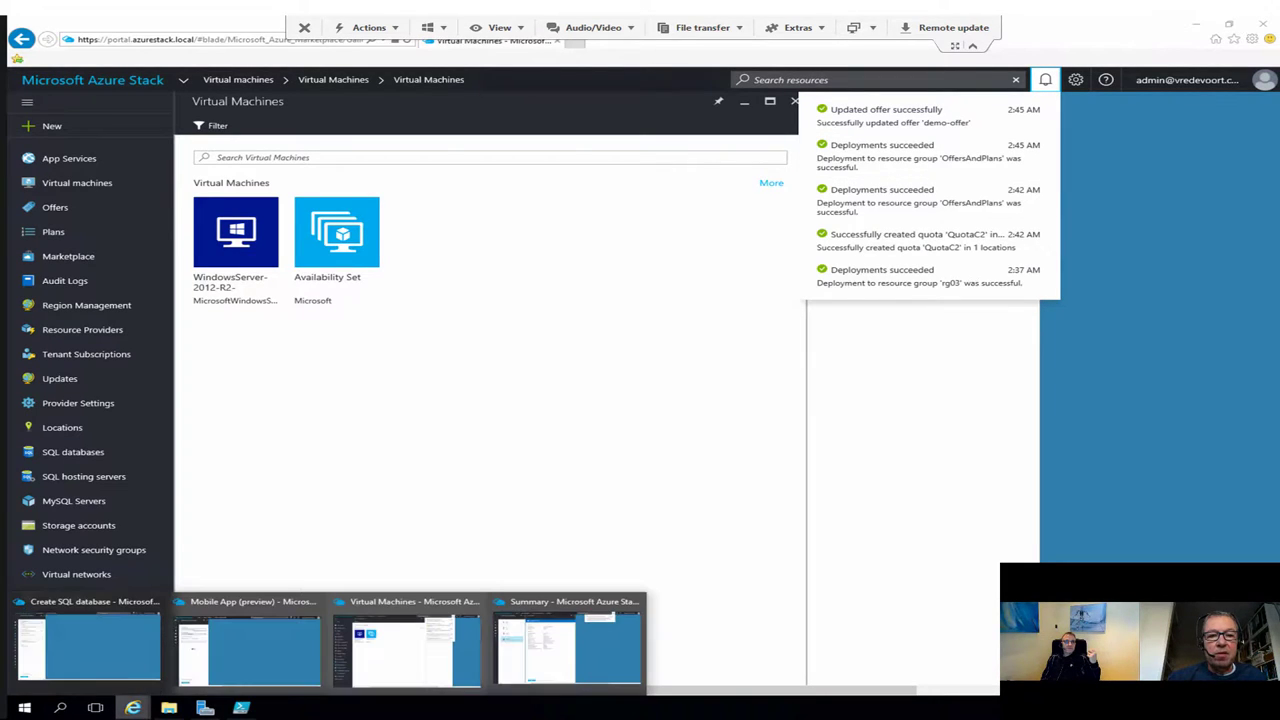
left_click(567, 648)
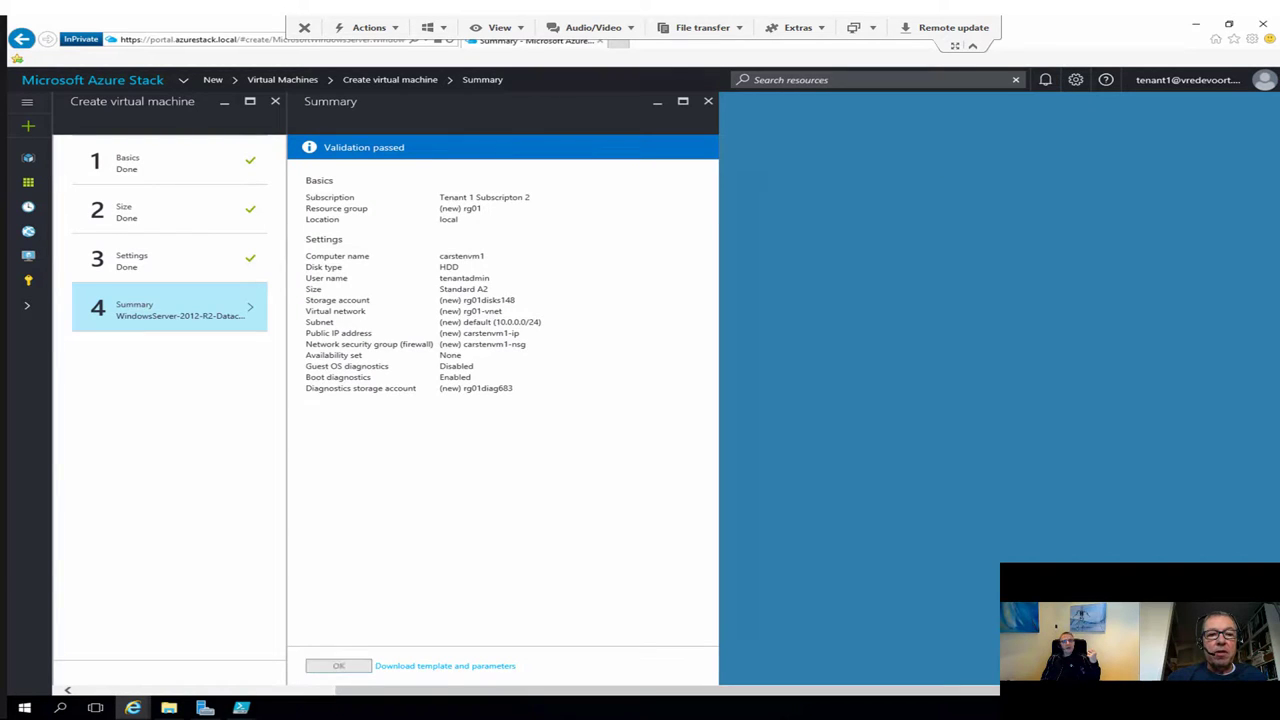
Step: Confirm the Summary to deploy the WindowsServer-2012-R2-Datacenter VM carstenvm1
left_click(338, 665)
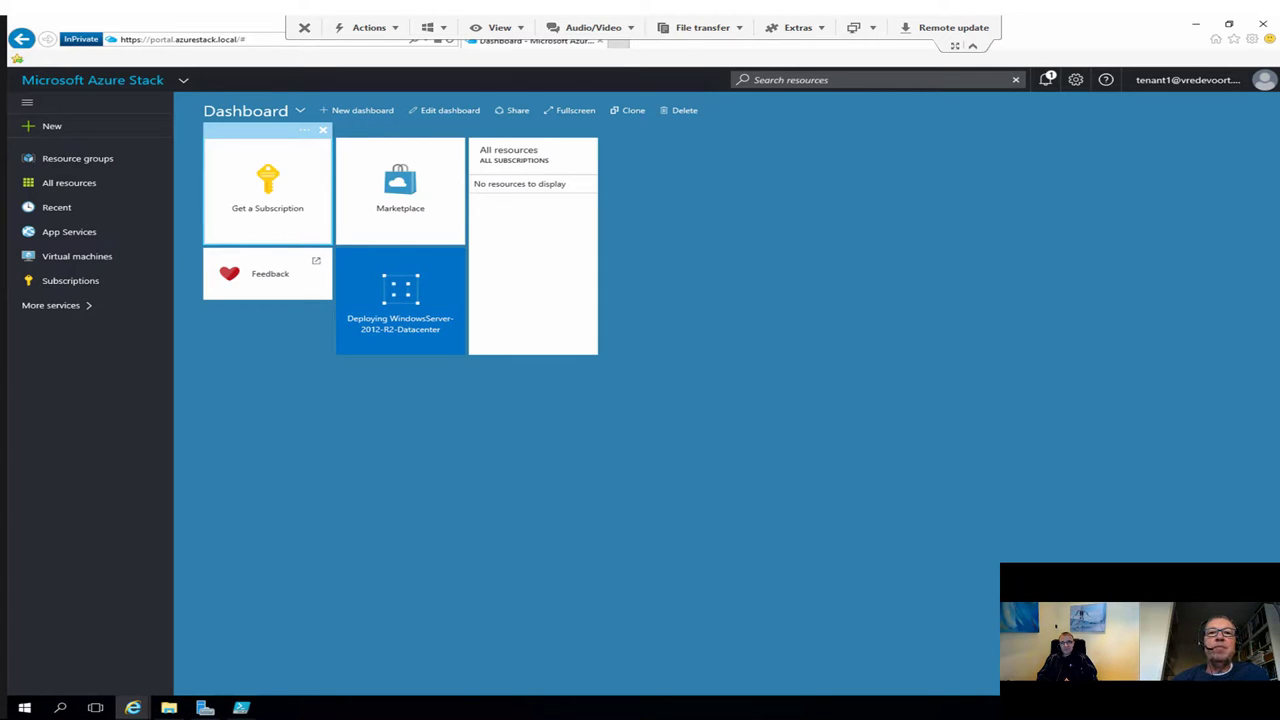
Step: Open azurestack.eu and hyper-v.nu in two new browser tabs
key("ctrl+t")
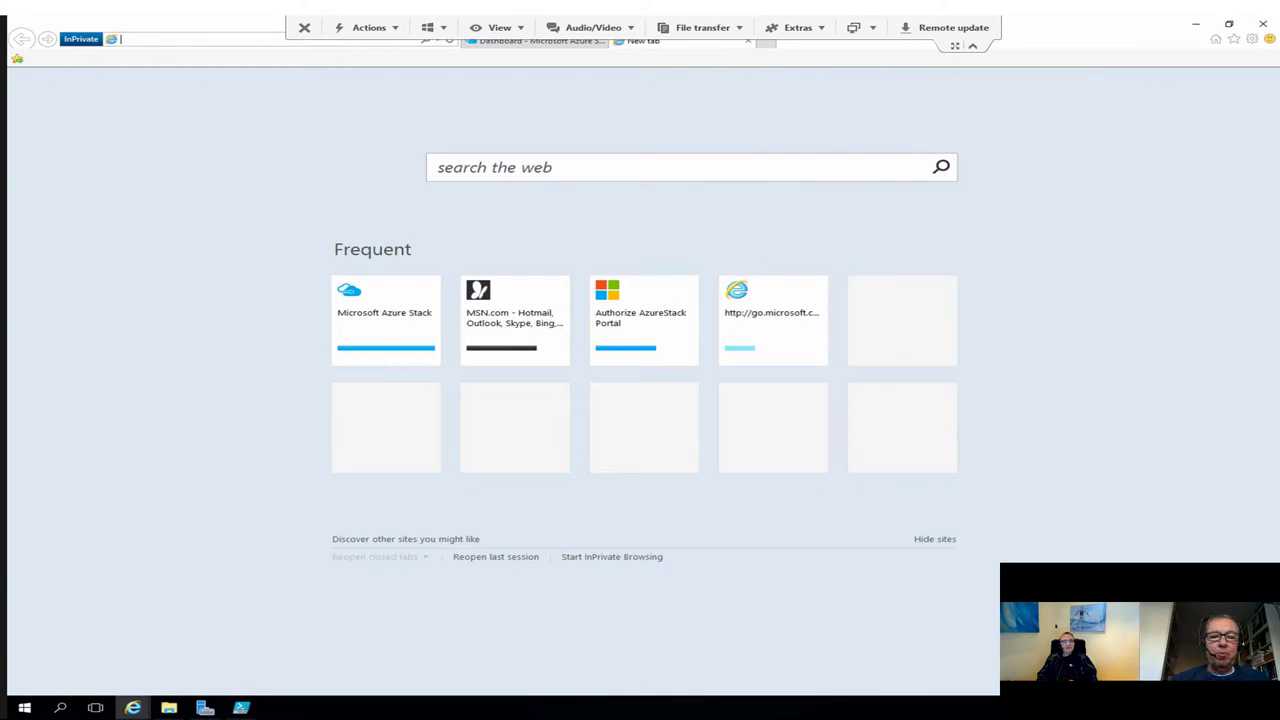
type("azure")
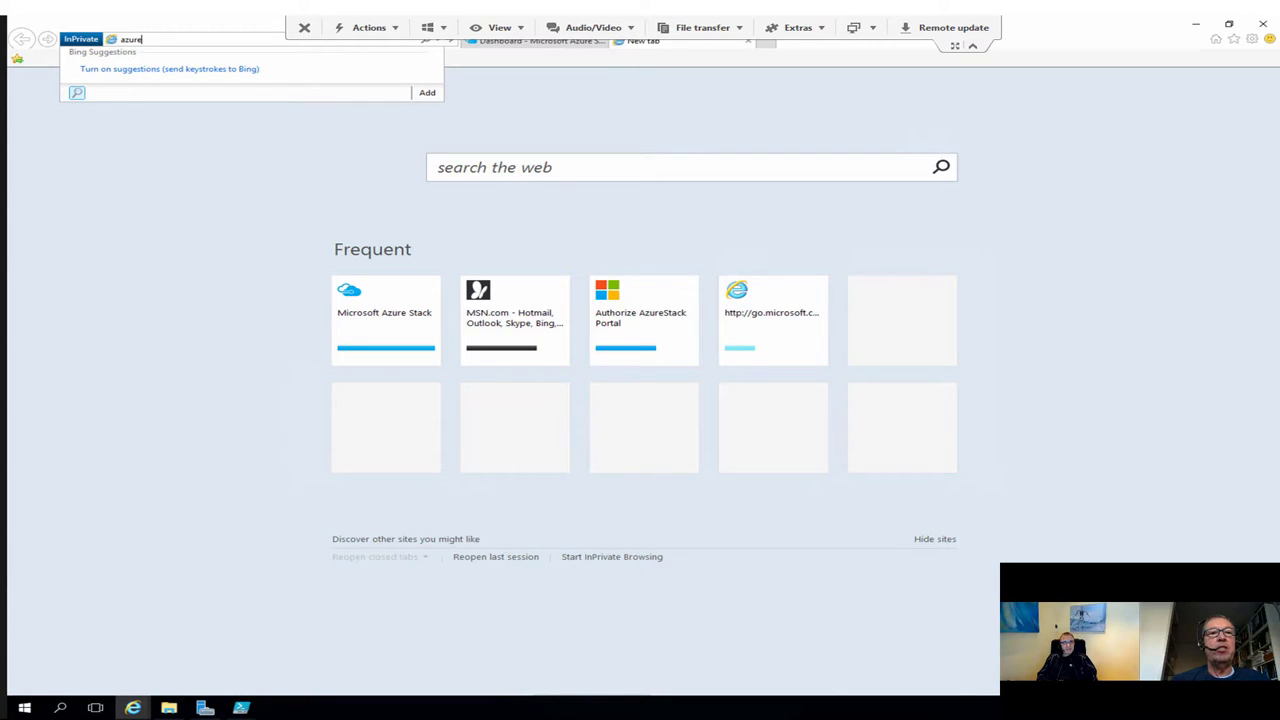
type("stack.eu")
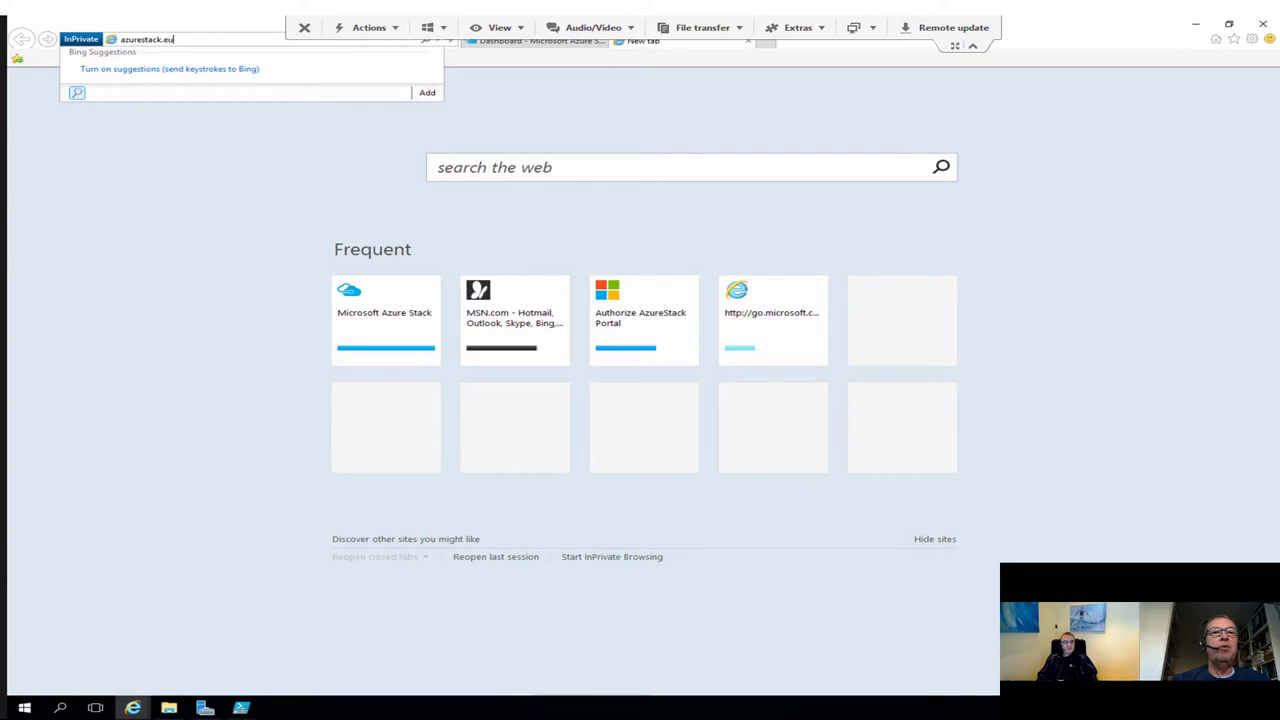
key("Return")
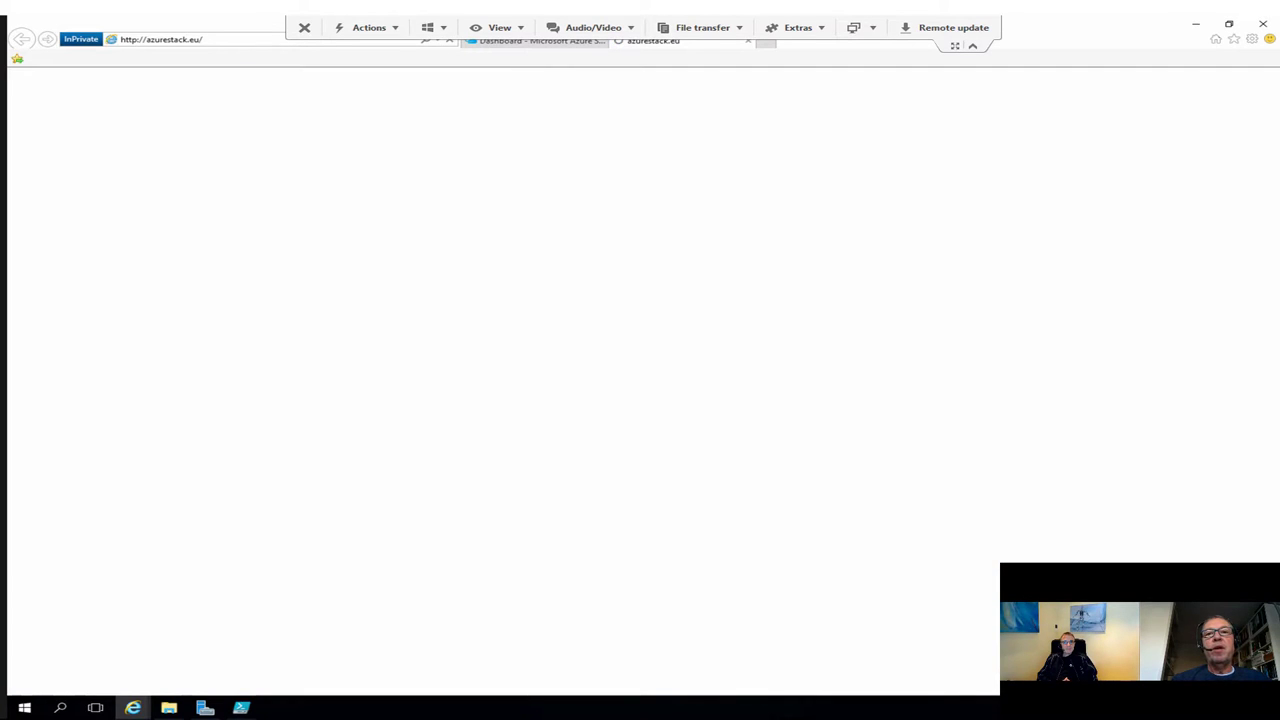
key("ctrl+t")
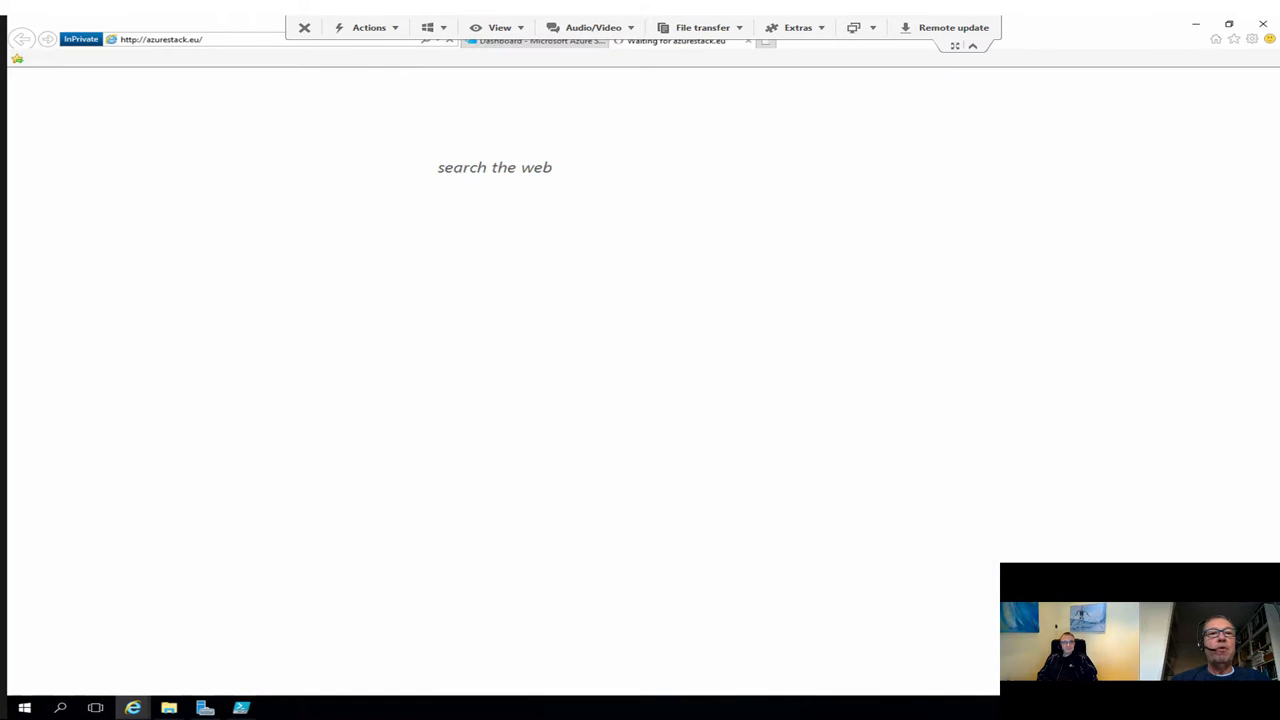
type("hyper-v")
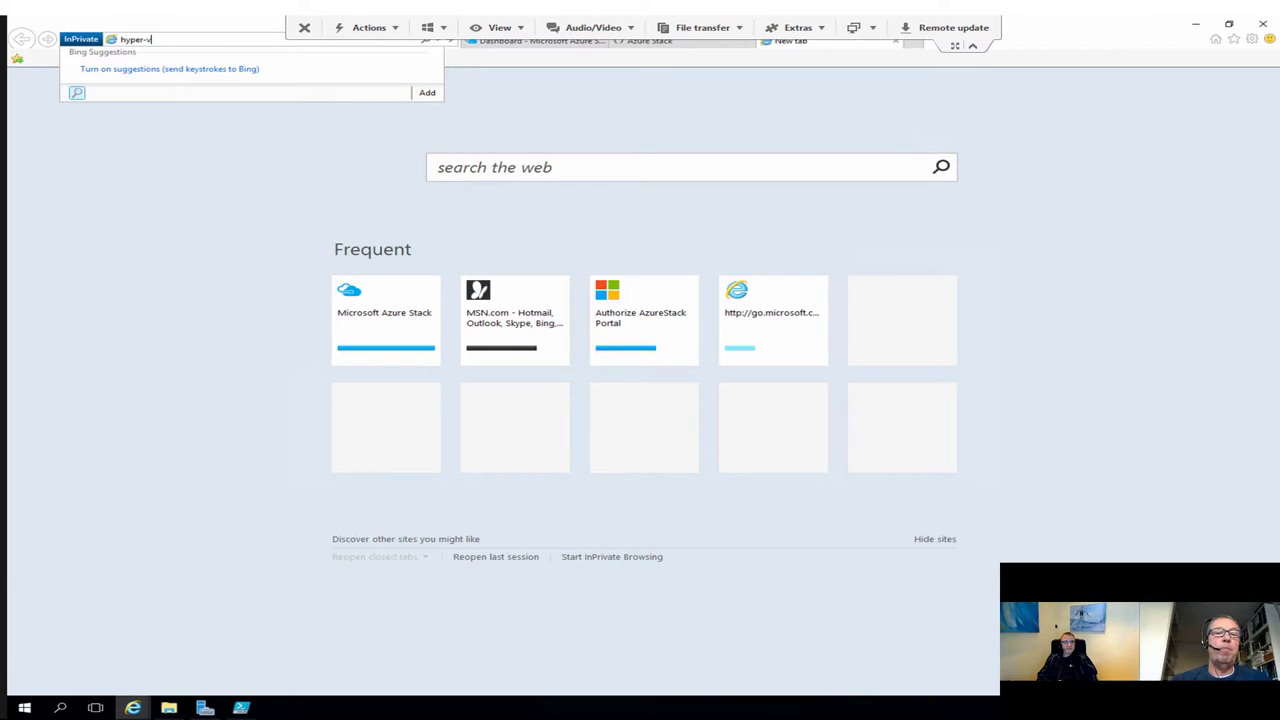
type(".nu")
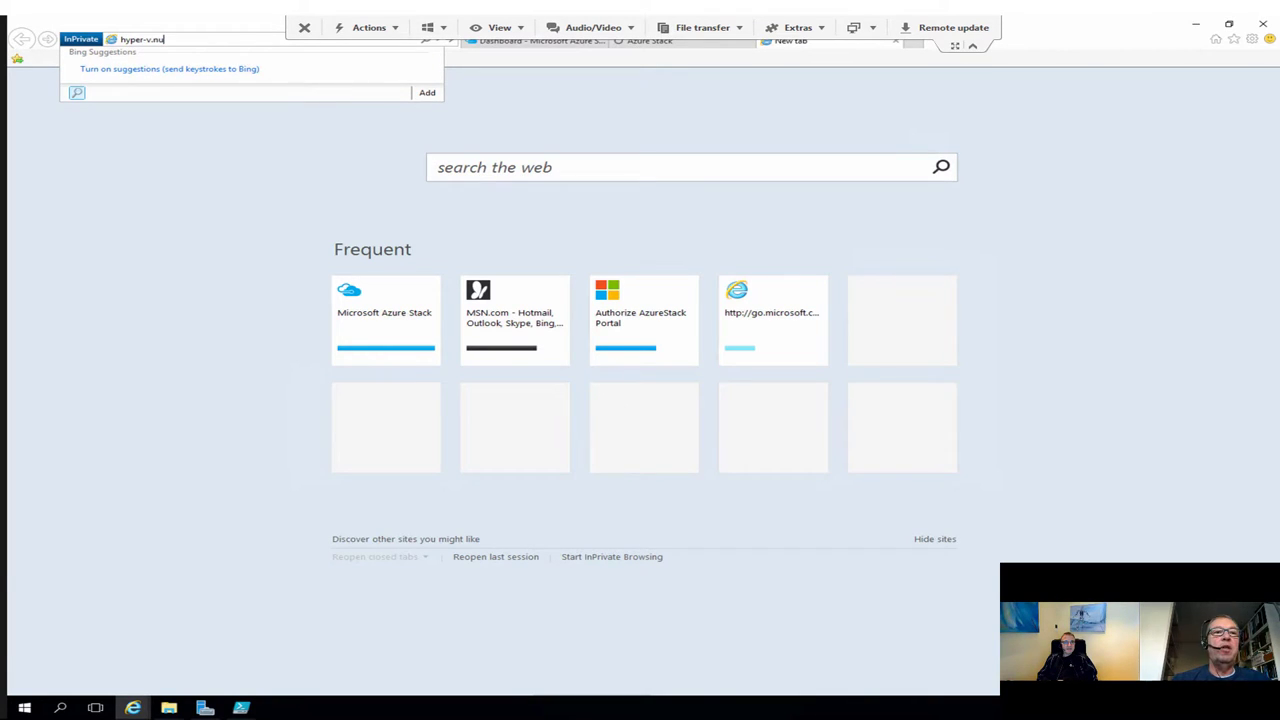
key("Return")
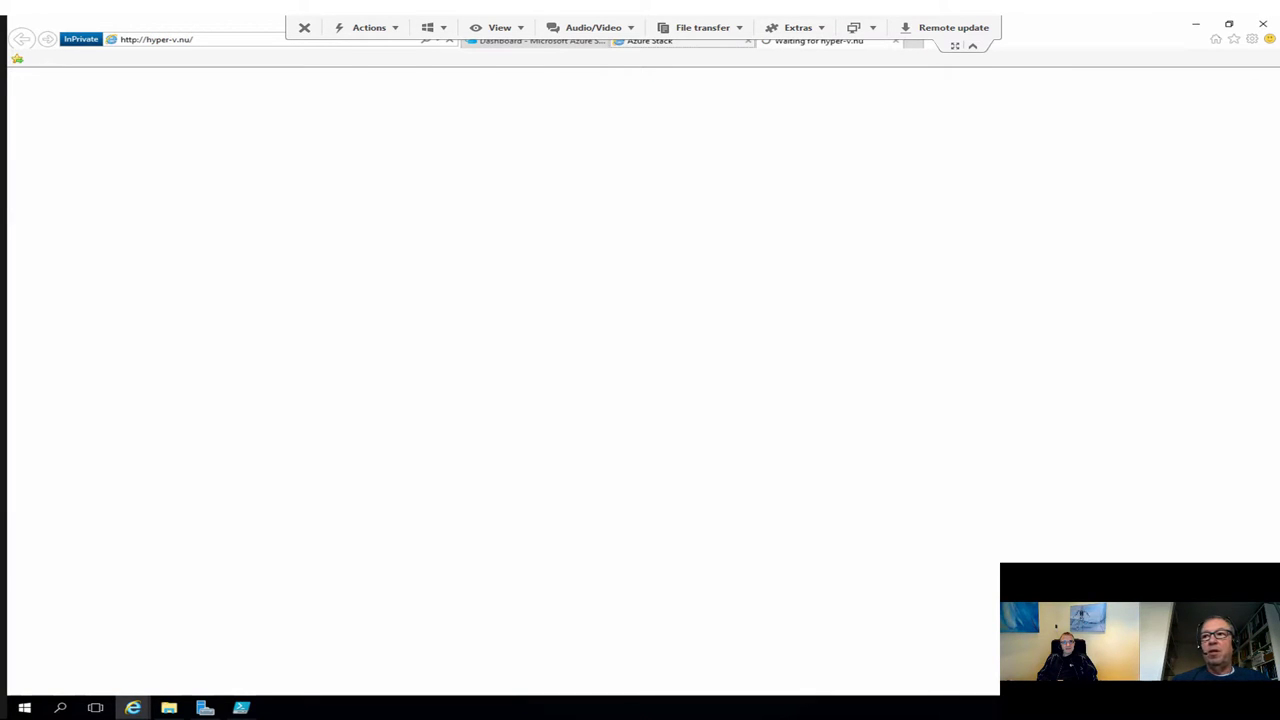
Step: Skim the azurestack.eu blog, then return to the hyper-v.nu tab
left_click(650, 41)
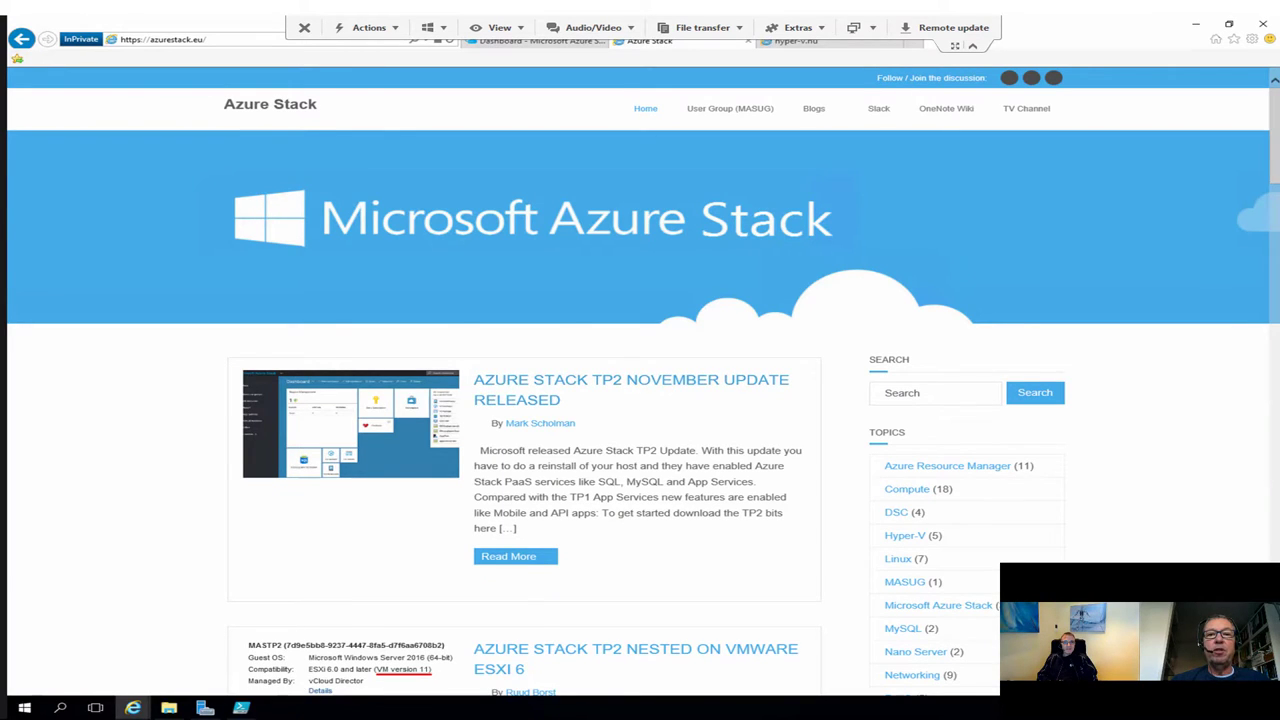
scroll(640, 400, "down", 3)
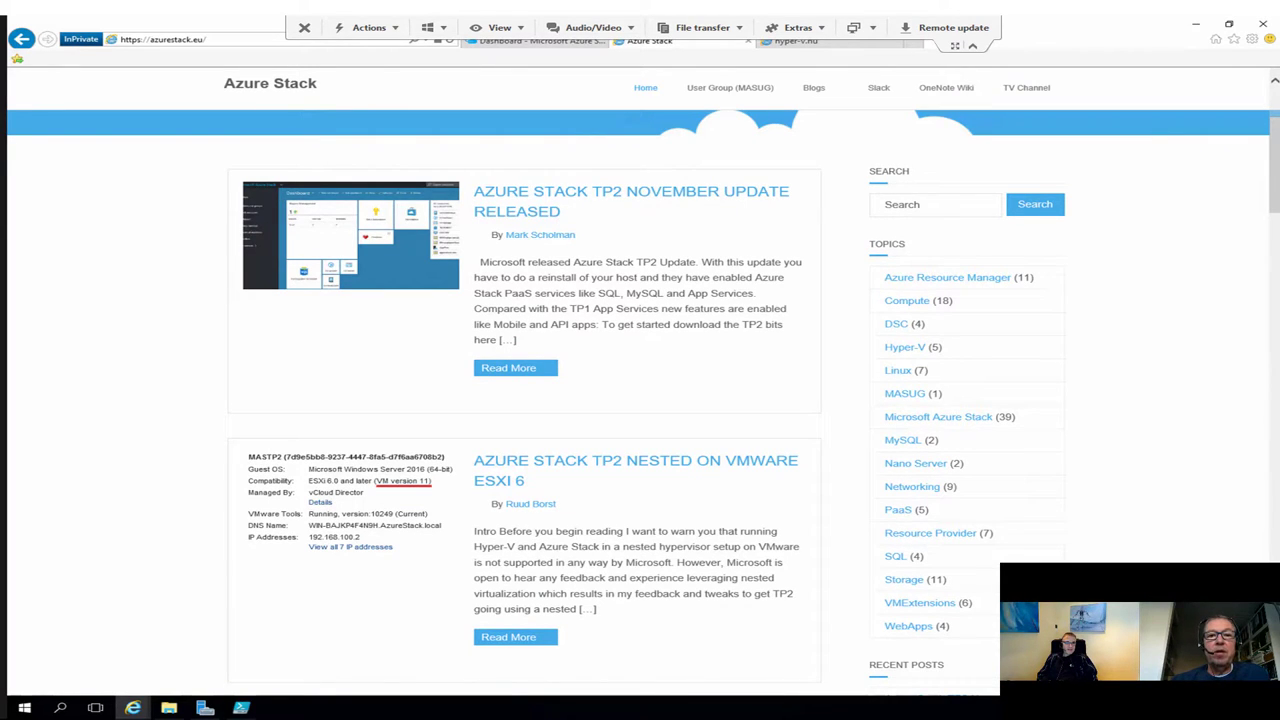
scroll(640, 400, "up", 3)
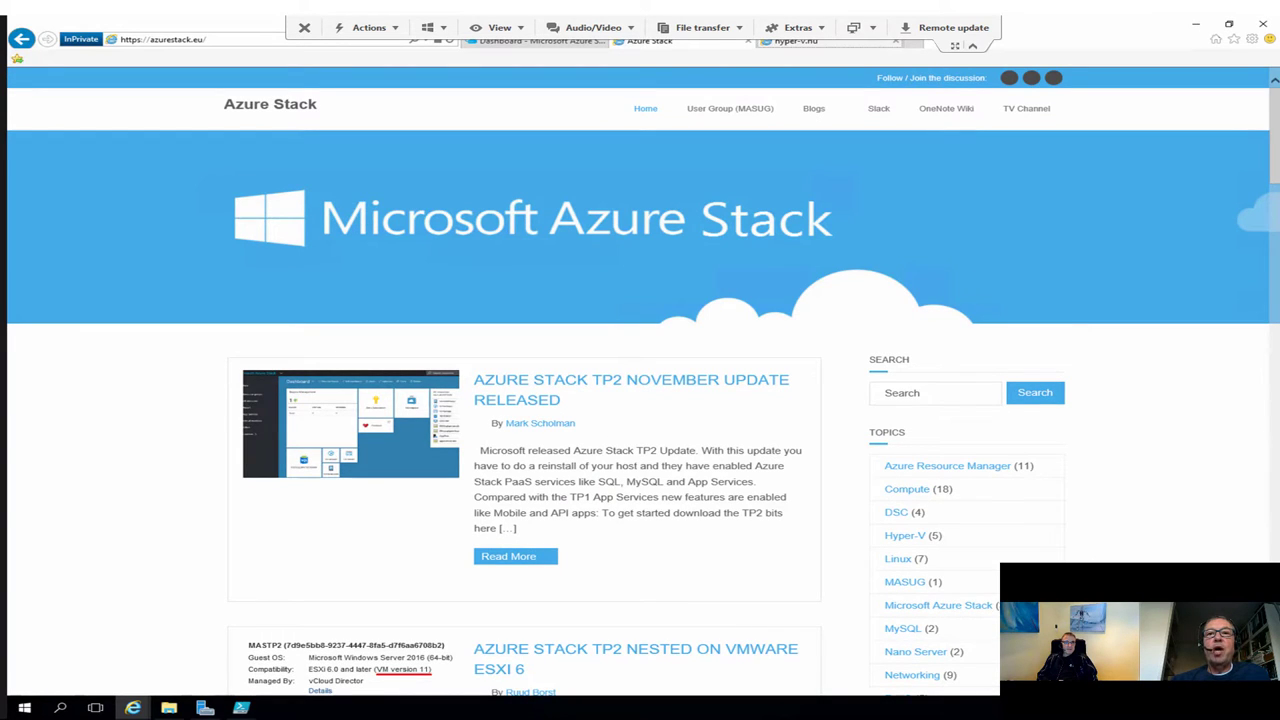
left_click(800, 41)
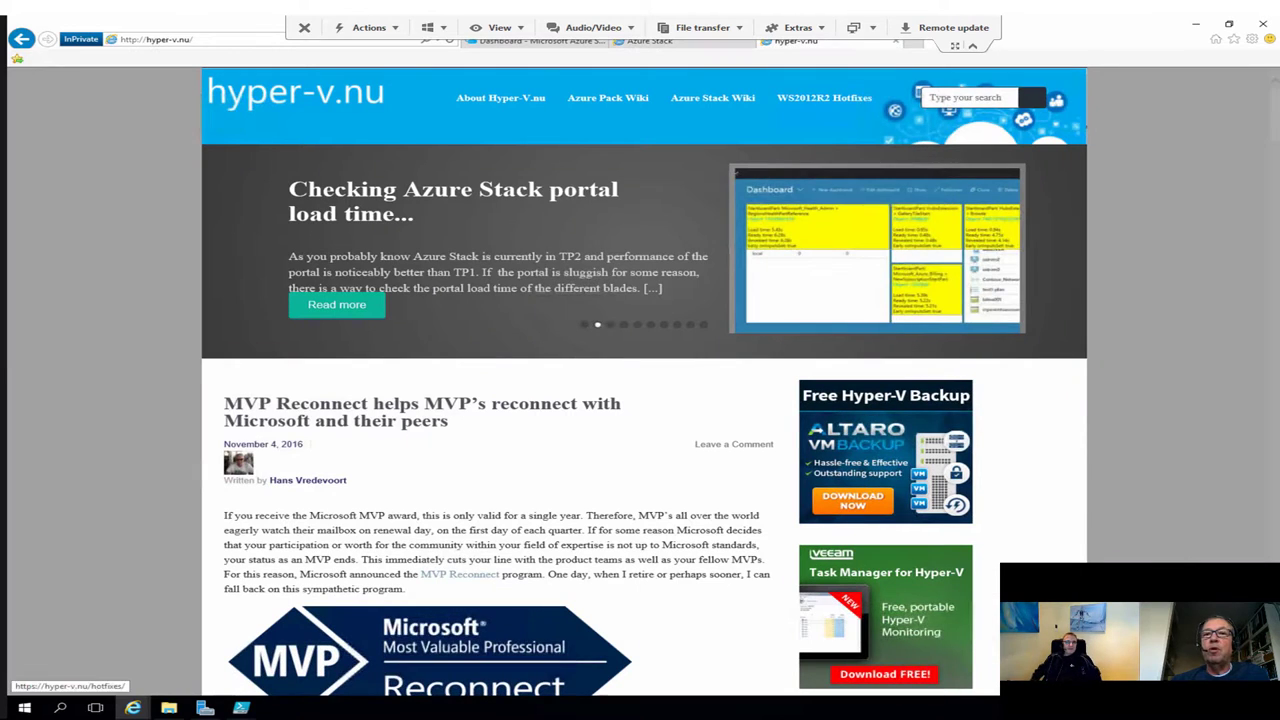
Step: Scroll the hyper-v.nu blog to the portal load time post, then leave the remote session
left_click(929, 97)
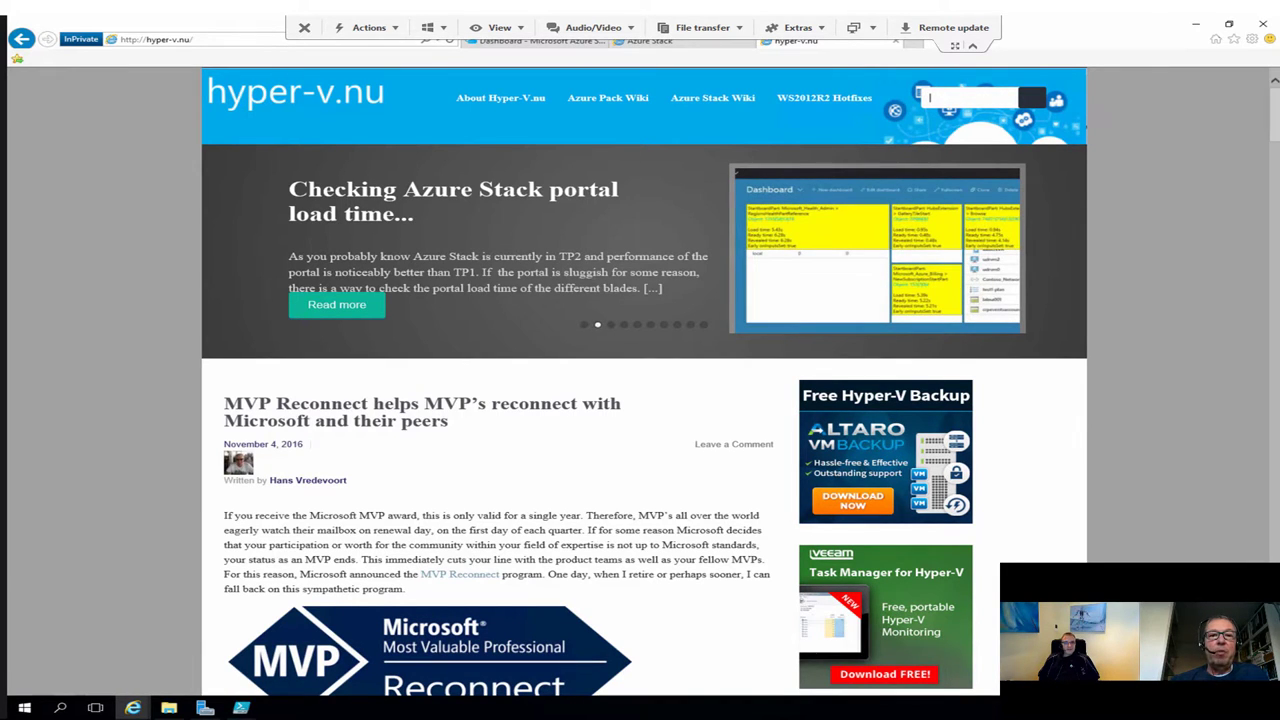
scroll(929, 97, "down", 3)
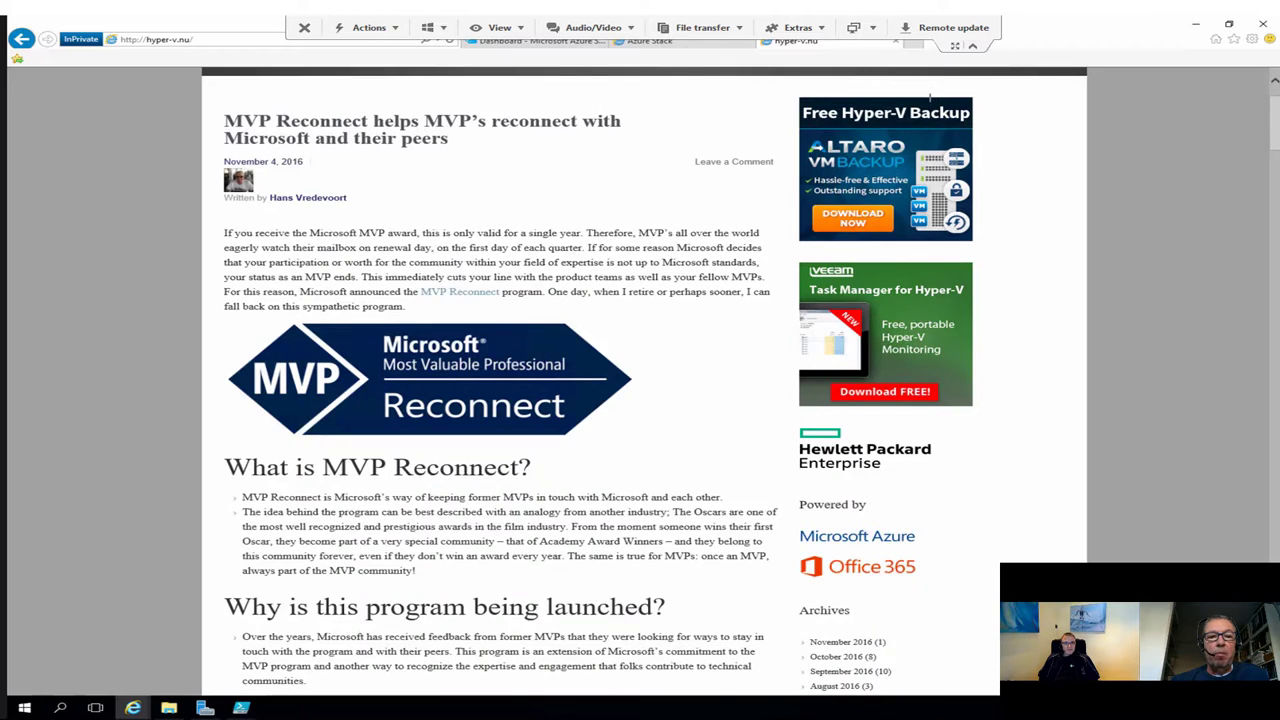
scroll(929, 97, "down", 8)
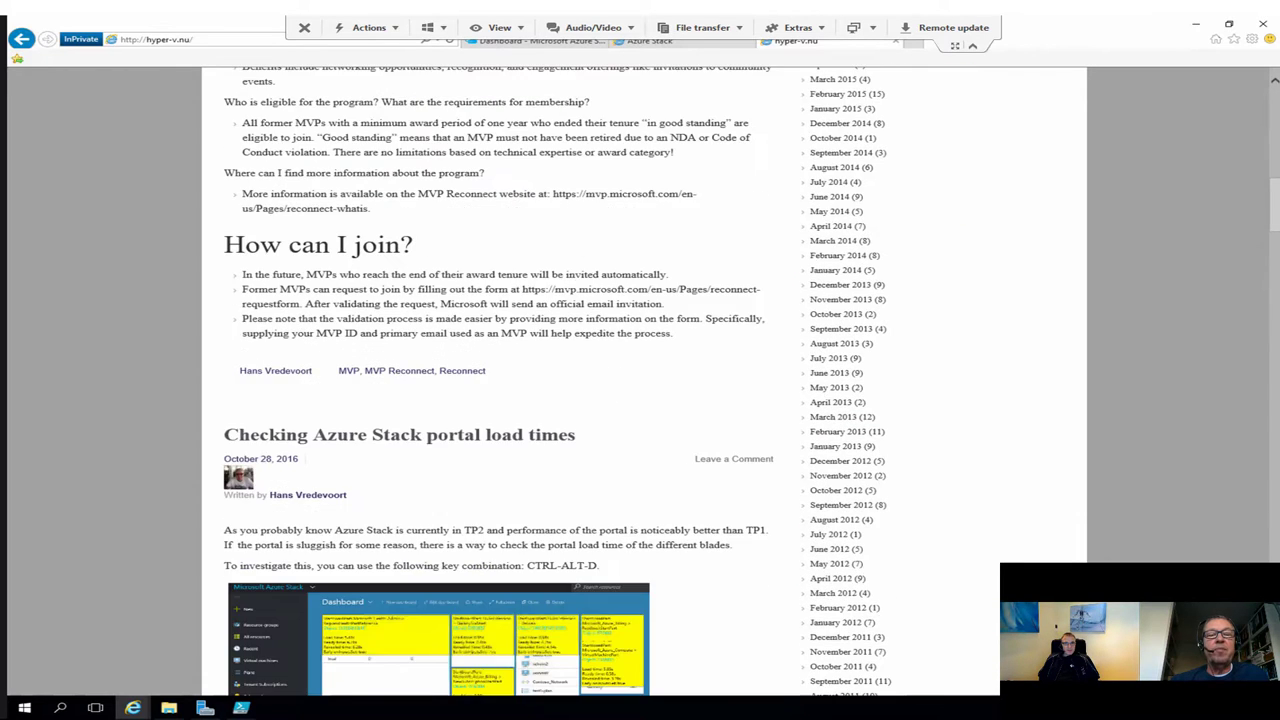
scroll(500, 380, "down", 3)
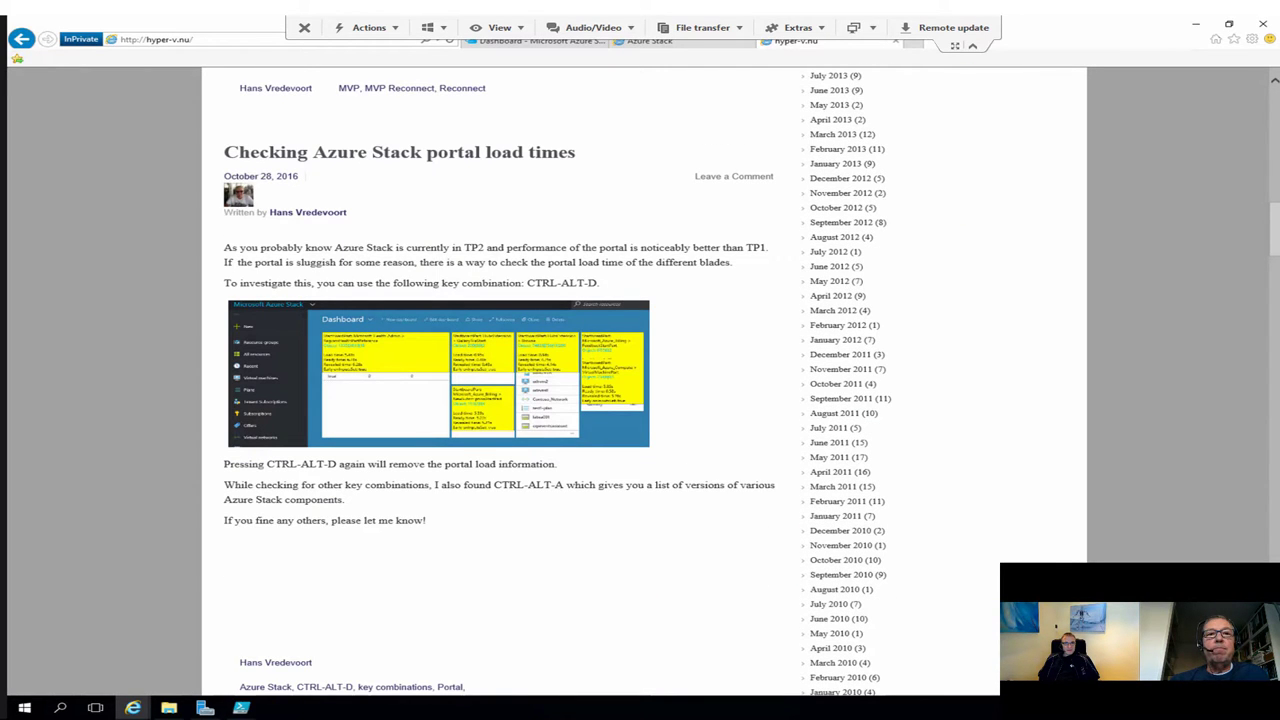
key("ctrl+1")
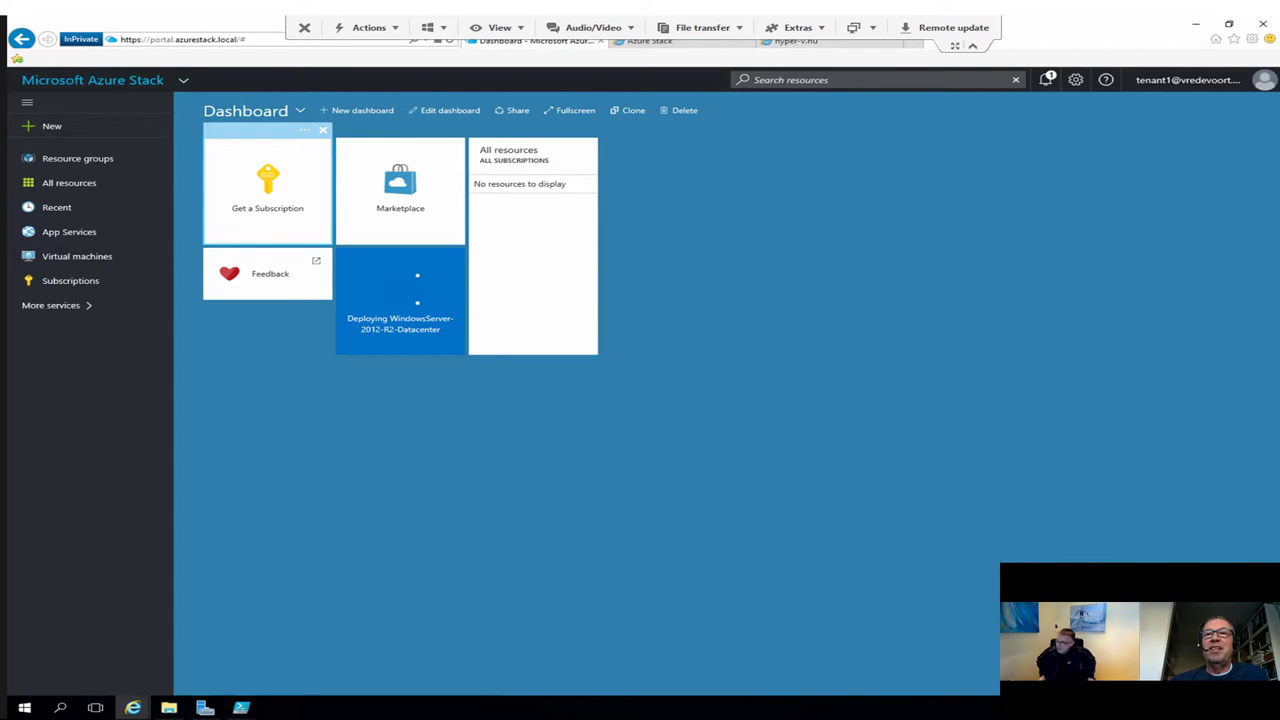
key("alt+Tab")
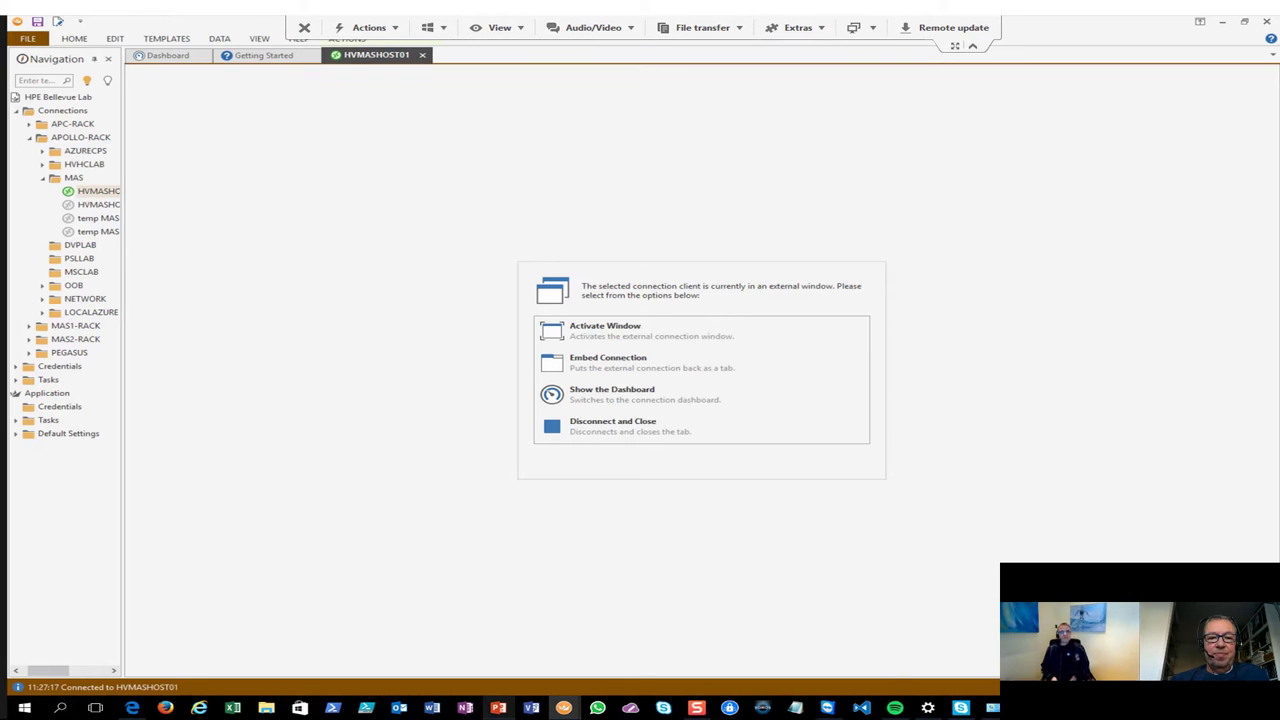